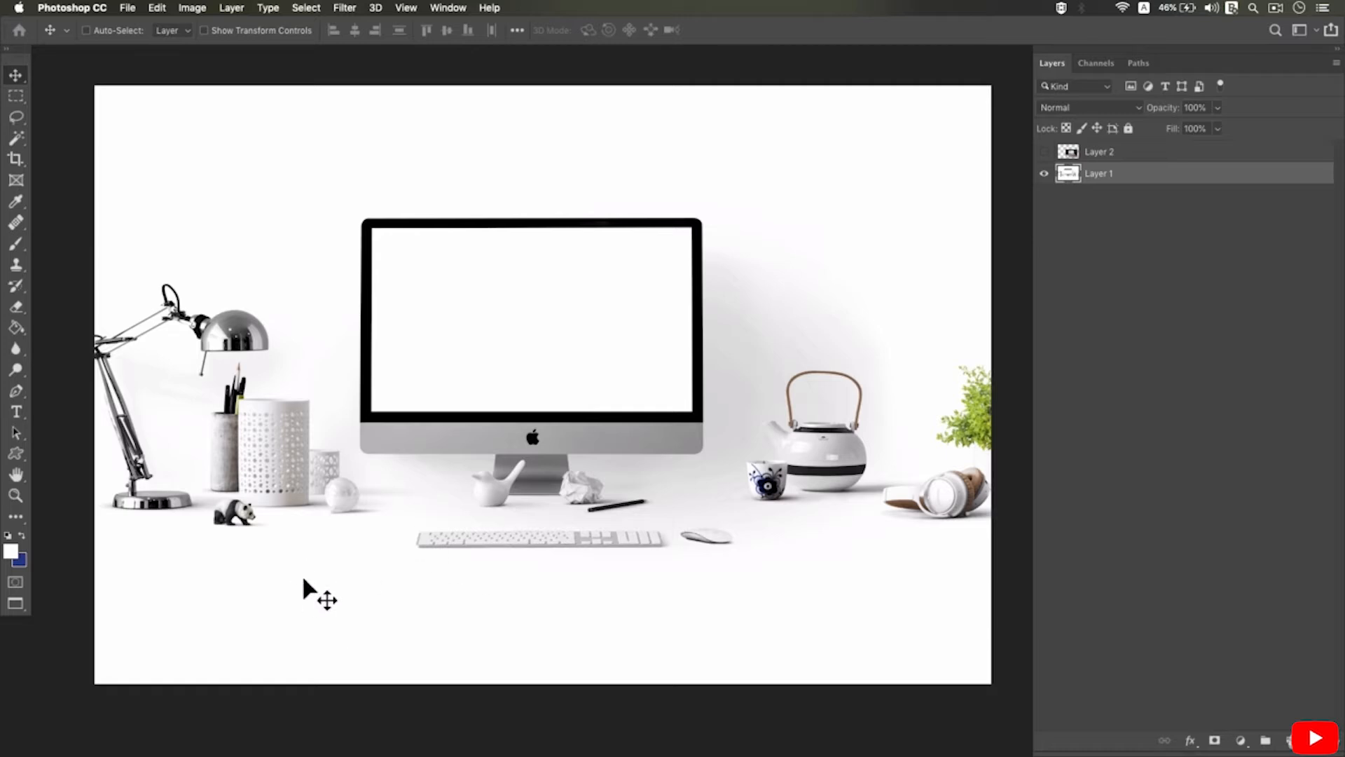
Examine the desk photo up close around the perforated containers and the glass ball.
{"action": "left_click_drag", "start_coordinate": [308, 585], "coordinate": [308, 584]}
{"action": "left_click_drag", "start_coordinate": [552, 556], "coordinate": [548, 747]}
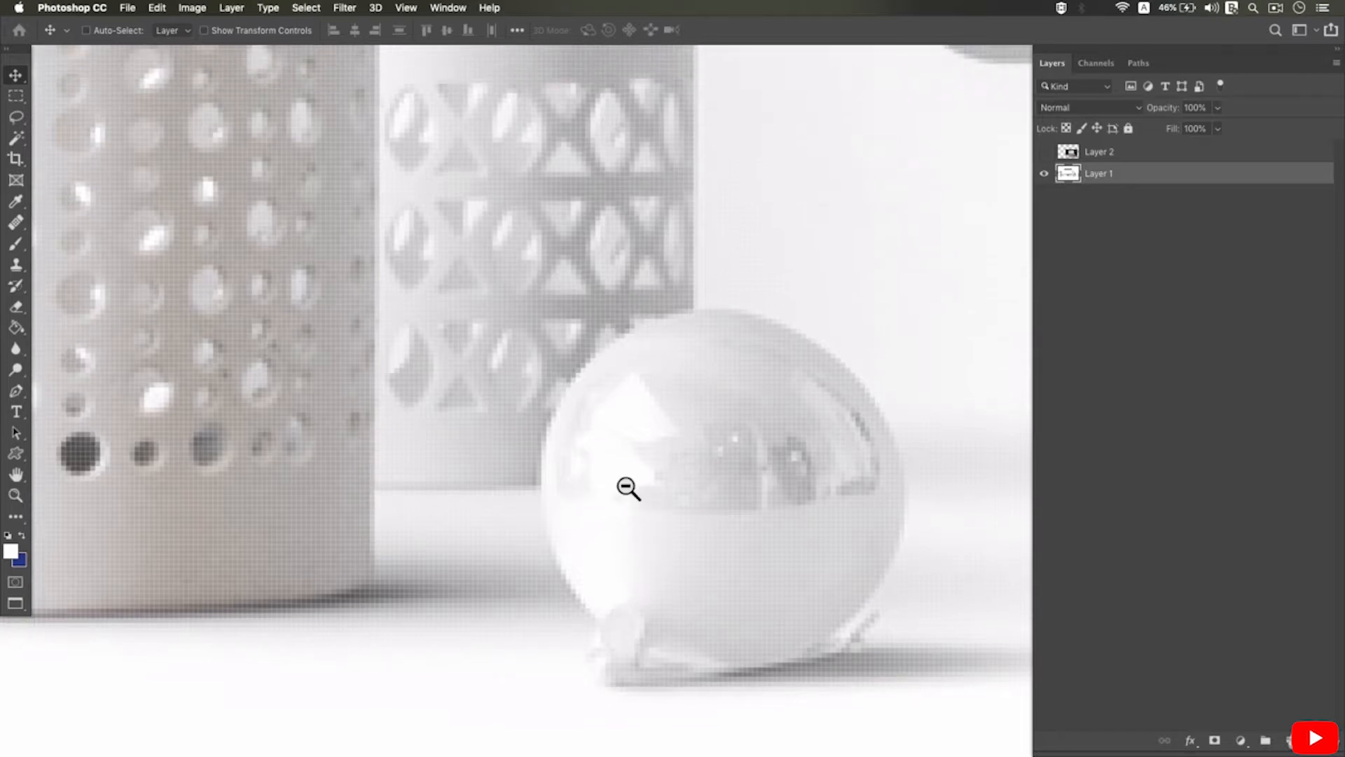
{"action": "left_click_drag", "start_coordinate": [627, 487], "coordinate": [627, 487]}
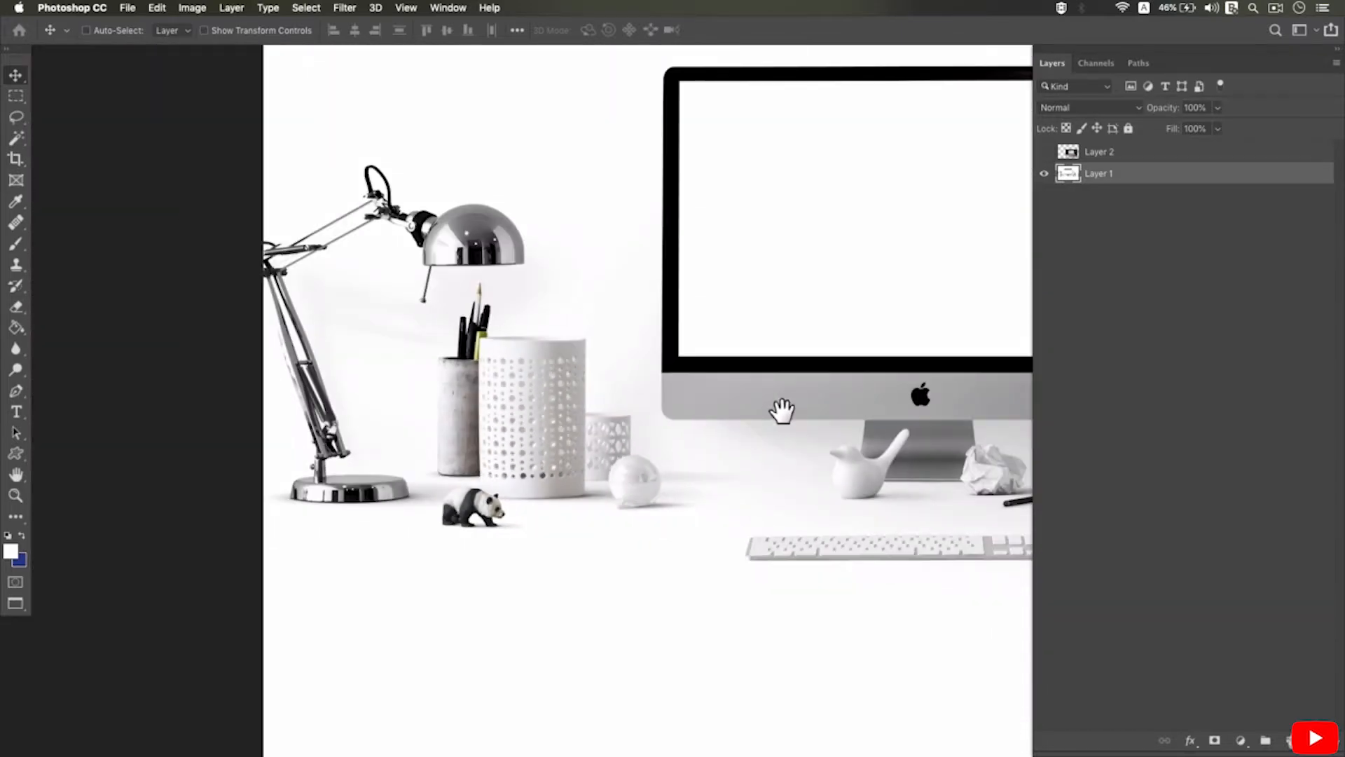
{"action": "left_click_drag", "start_coordinate": [783, 411], "coordinate": [553, 423]}
{"action": "left_click", "coordinate": [553, 424], "text": "alt"}
{"action": "left_click_drag", "start_coordinate": [688, 393], "coordinate": [584, 414]}
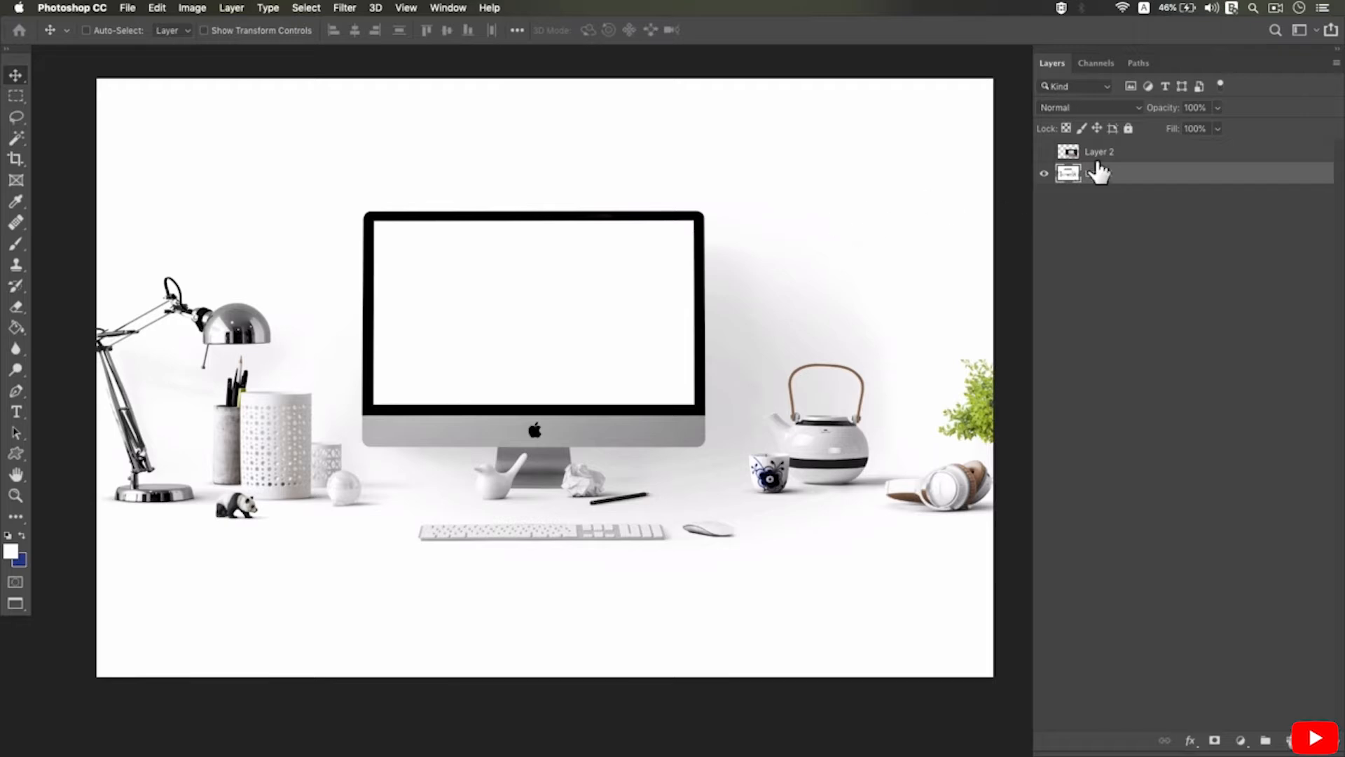
Show Layer 2 and make it the active layer.
{"action": "left_click", "coordinate": [1046, 152]}
{"action": "left_click", "coordinate": [1160, 159]}
{"action": "left_click_drag", "start_coordinate": [647, 474], "coordinate": [609, 436]}
{"action": "scroll", "coordinate": [778, 517], "scroll_direction": "up", "scroll_amount": 3}
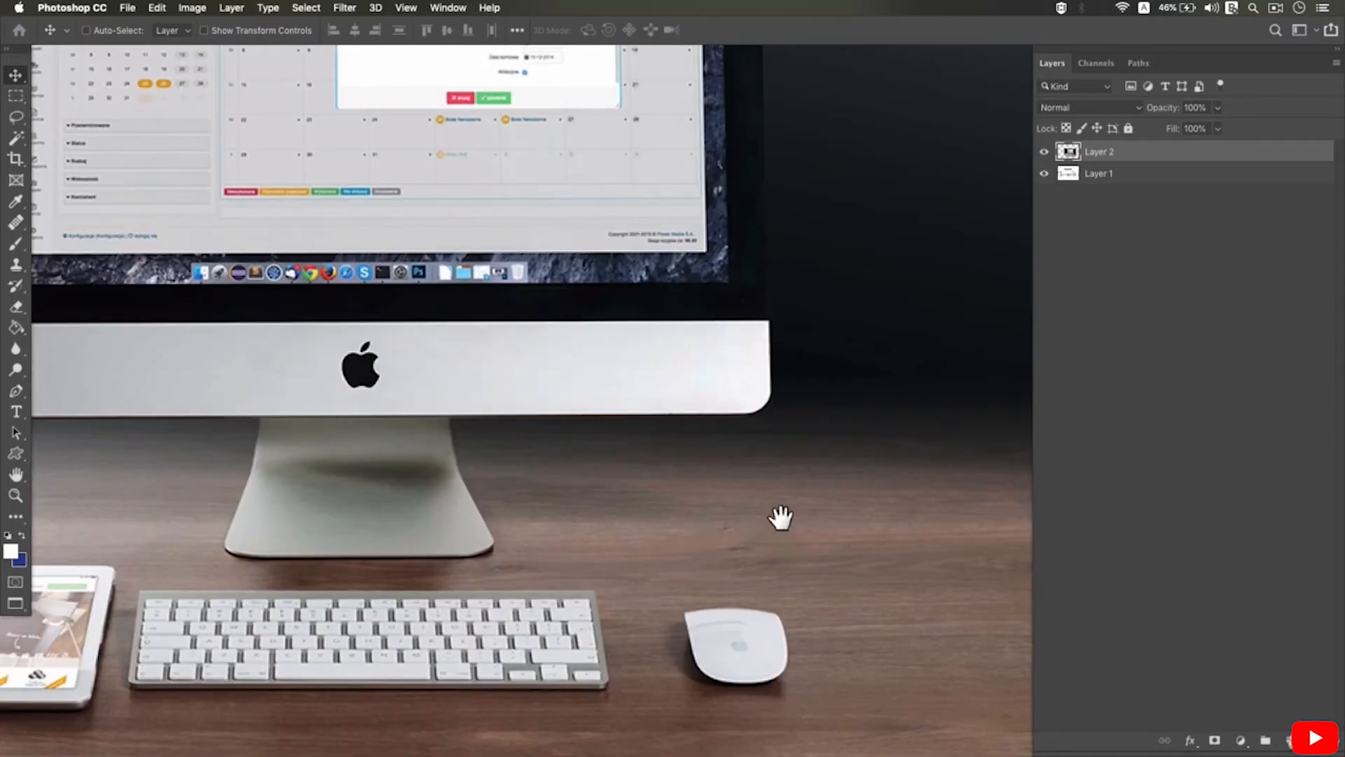
{"action": "scroll", "coordinate": [778, 516], "scroll_direction": "down", "scroll_amount": 3}
{"action": "scroll", "coordinate": [781, 508], "scroll_direction": "up", "scroll_amount": 2}
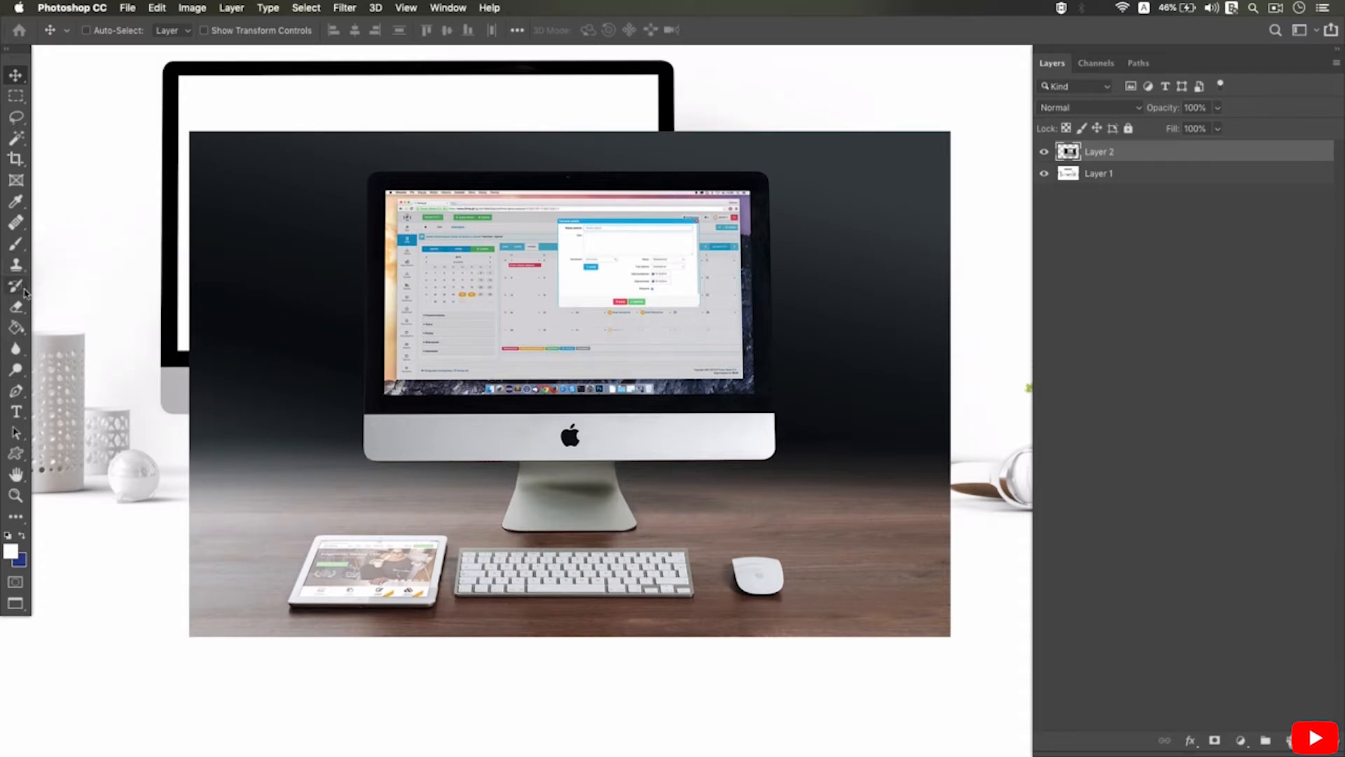
Erase most of the dark desk photo on Layer 2 with the Eraser, enlarging the eraser brush for the wider areas.
{"action": "left_click", "coordinate": [18, 306]}
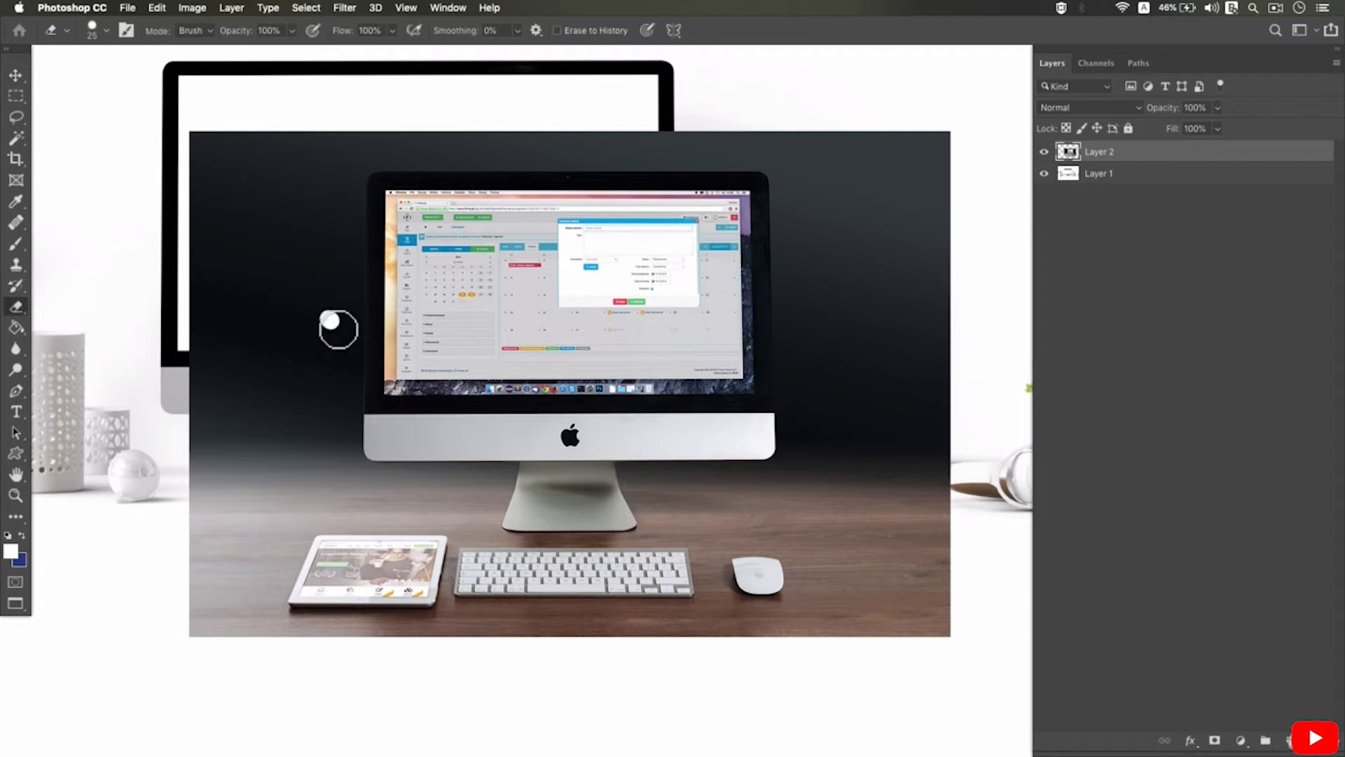
{"action": "mouse_move", "coordinate": [330, 321]}
{"action": "left_mouse_down"}
{"action": "mouse_move", "coordinate": [592, 490]}
{"action": "mouse_move", "coordinate": [572, 512]}
{"action": "left_mouse_up"}
{"action": "key", "text": "bracketright"}
{"action": "key", "text": "bracketright"}
{"action": "key", "text": "bracketright"}
{"action": "key", "text": "bracketright"}
{"action": "key", "text": "bracketright"}
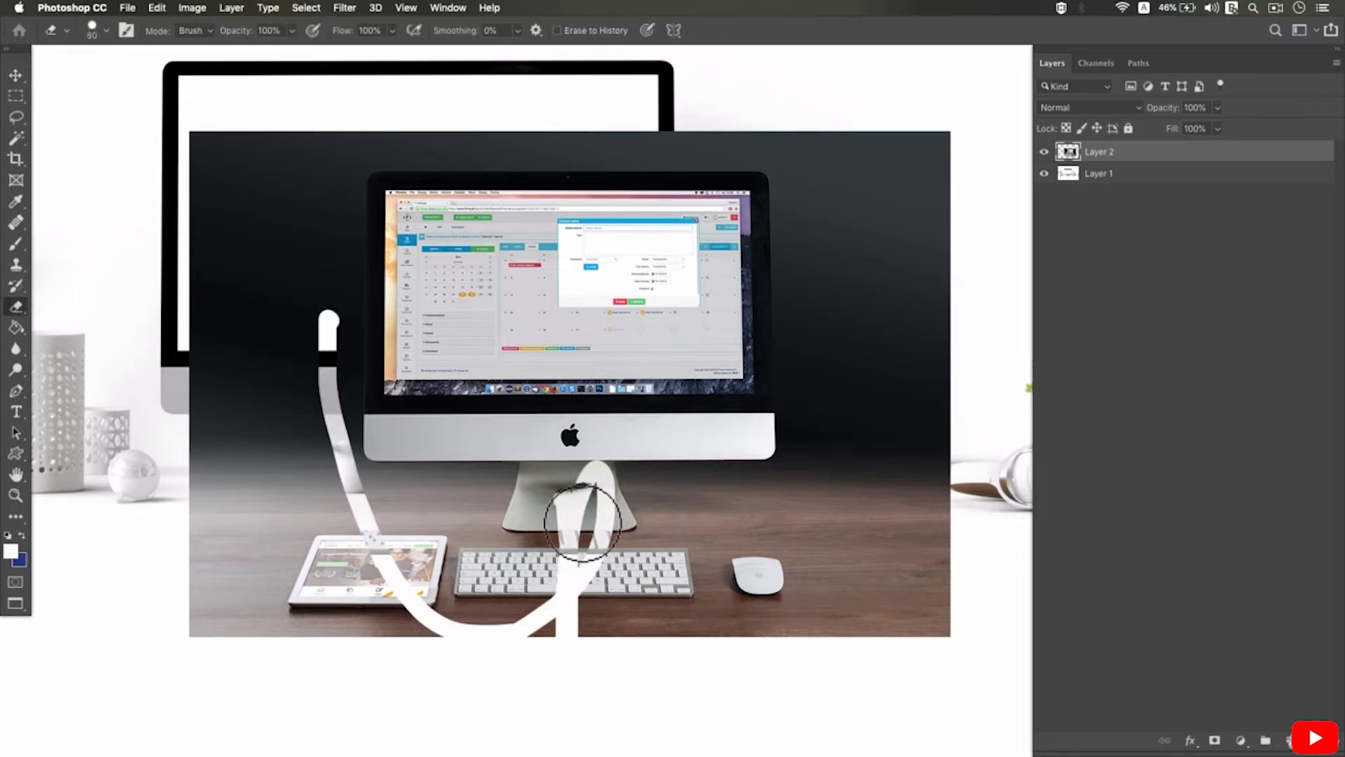
{"action": "mouse_move", "coordinate": [592, 581]}
{"action": "left_mouse_down"}
{"action": "mouse_move", "coordinate": [580, 654]}
{"action": "mouse_move", "coordinate": [529, 61]}
{"action": "mouse_move", "coordinate": [414, 291]}
{"action": "mouse_move", "coordinate": [294, 622]}
{"action": "mouse_move", "coordinate": [285, 517]}
{"action": "mouse_move", "coordinate": [383, 674]}
{"action": "mouse_move", "coordinate": [943, 390]}
{"action": "mouse_move", "coordinate": [712, 225]}
{"action": "mouse_move", "coordinate": [621, 246]}
{"action": "mouse_move", "coordinate": [811, 135]}
{"action": "mouse_move", "coordinate": [745, 174]}
{"action": "mouse_move", "coordinate": [931, 371]}
{"action": "mouse_move", "coordinate": [914, 236]}
{"action": "mouse_move", "coordinate": [841, 533]}
{"action": "mouse_move", "coordinate": [646, 571]}
{"action": "mouse_move", "coordinate": [641, 610]}
{"action": "mouse_move", "coordinate": [631, 570]}
{"action": "mouse_move", "coordinate": [829, 709]}
{"action": "mouse_move", "coordinate": [775, 429]}
{"action": "mouse_move", "coordinate": [843, 489]}
{"action": "mouse_move", "coordinate": [330, 577]}
{"action": "mouse_move", "coordinate": [360, 475]}
{"action": "mouse_move", "coordinate": [344, 591]}
{"action": "mouse_move", "coordinate": [743, 217]}
{"action": "mouse_move", "coordinate": [648, 462]}
{"action": "left_mouse_up"}
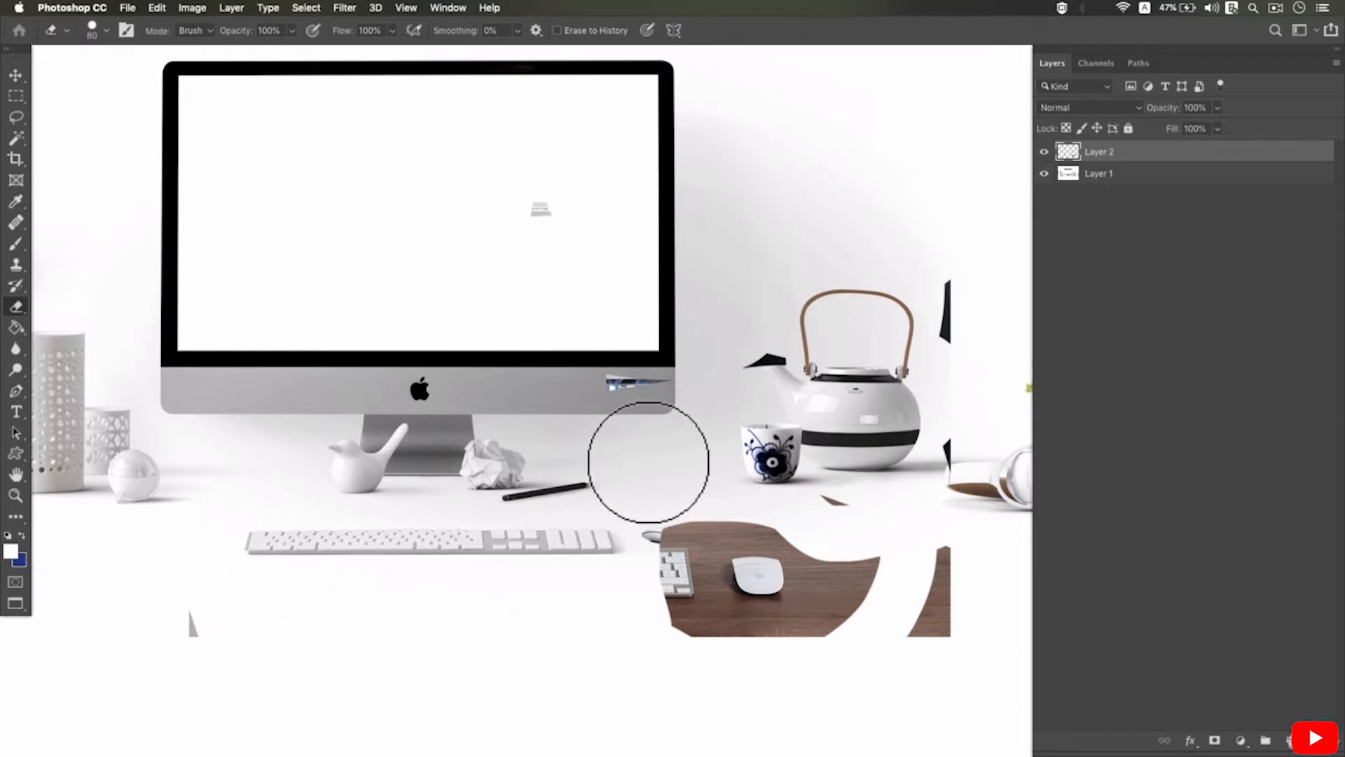
{"action": "left_click", "coordinate": [625, 439], "text": "alt"}
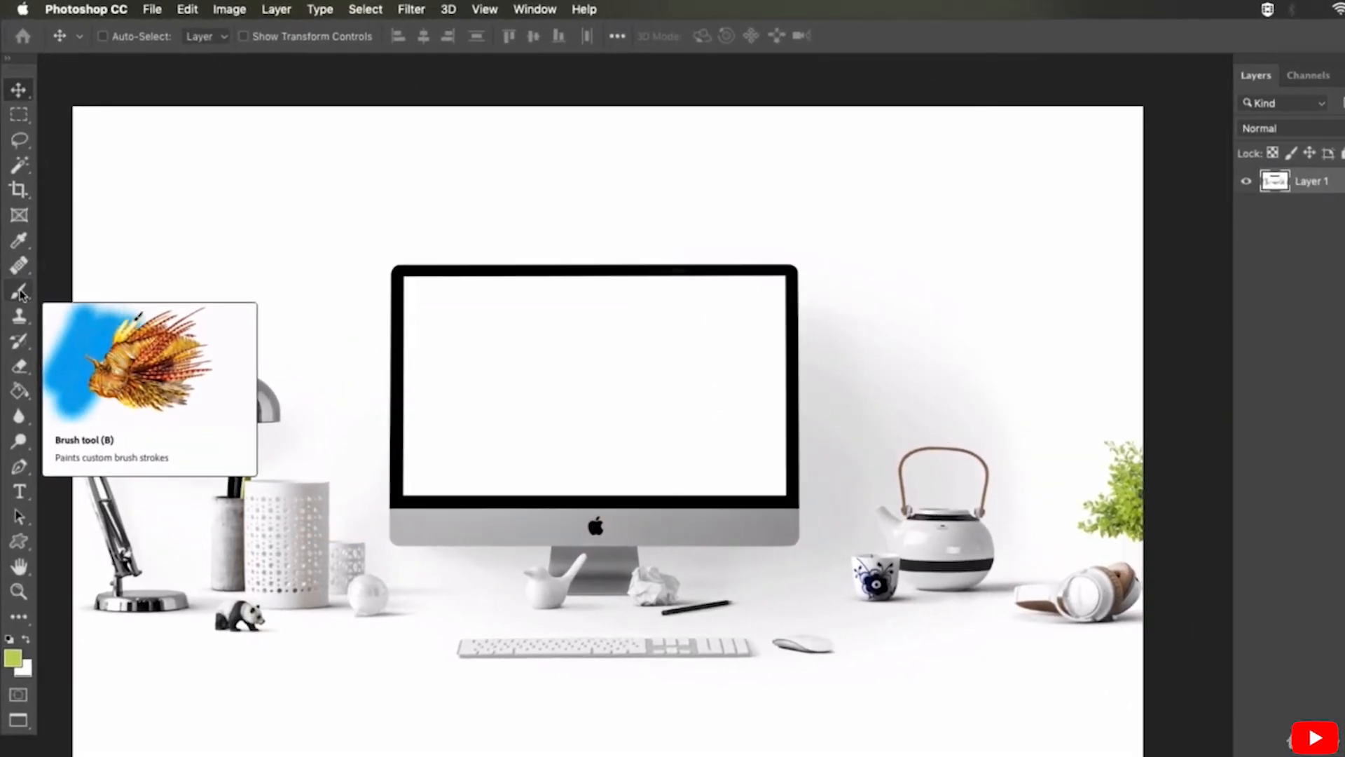
Activate the Brush tool for painting on Layer 1.
{"action": "left_click", "coordinate": [20, 292]}
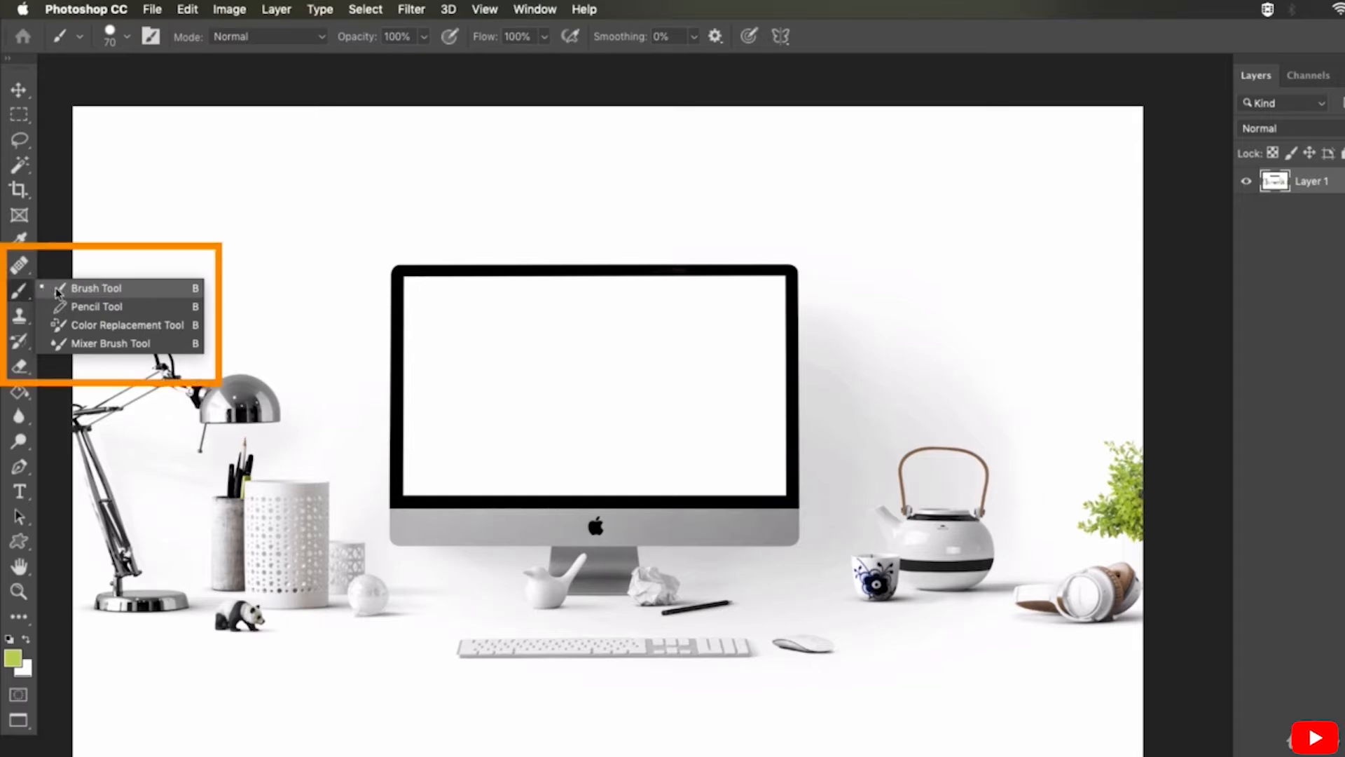
{"action": "left_click", "coordinate": [135, 289]}
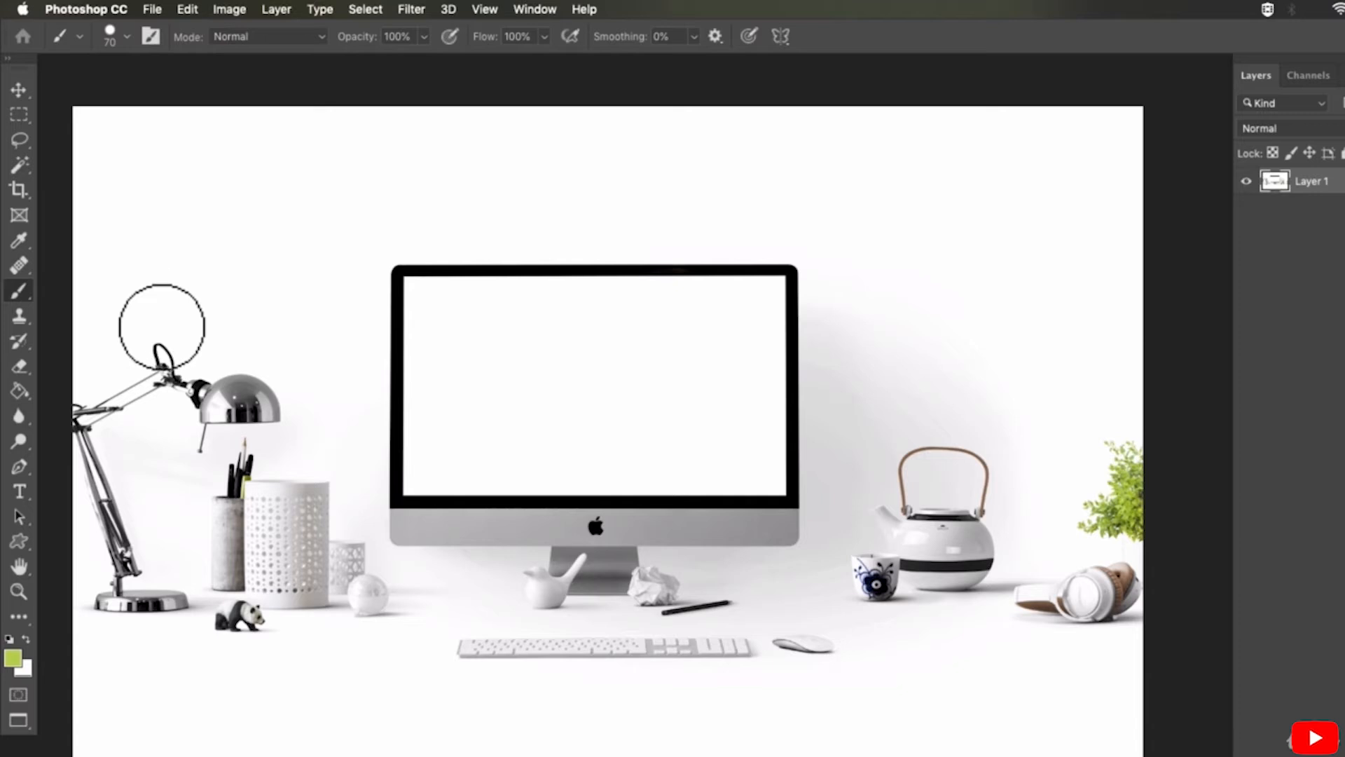
{"action": "left_click", "coordinate": [78, 39]}
{"action": "left_click", "coordinate": [78, 40]}
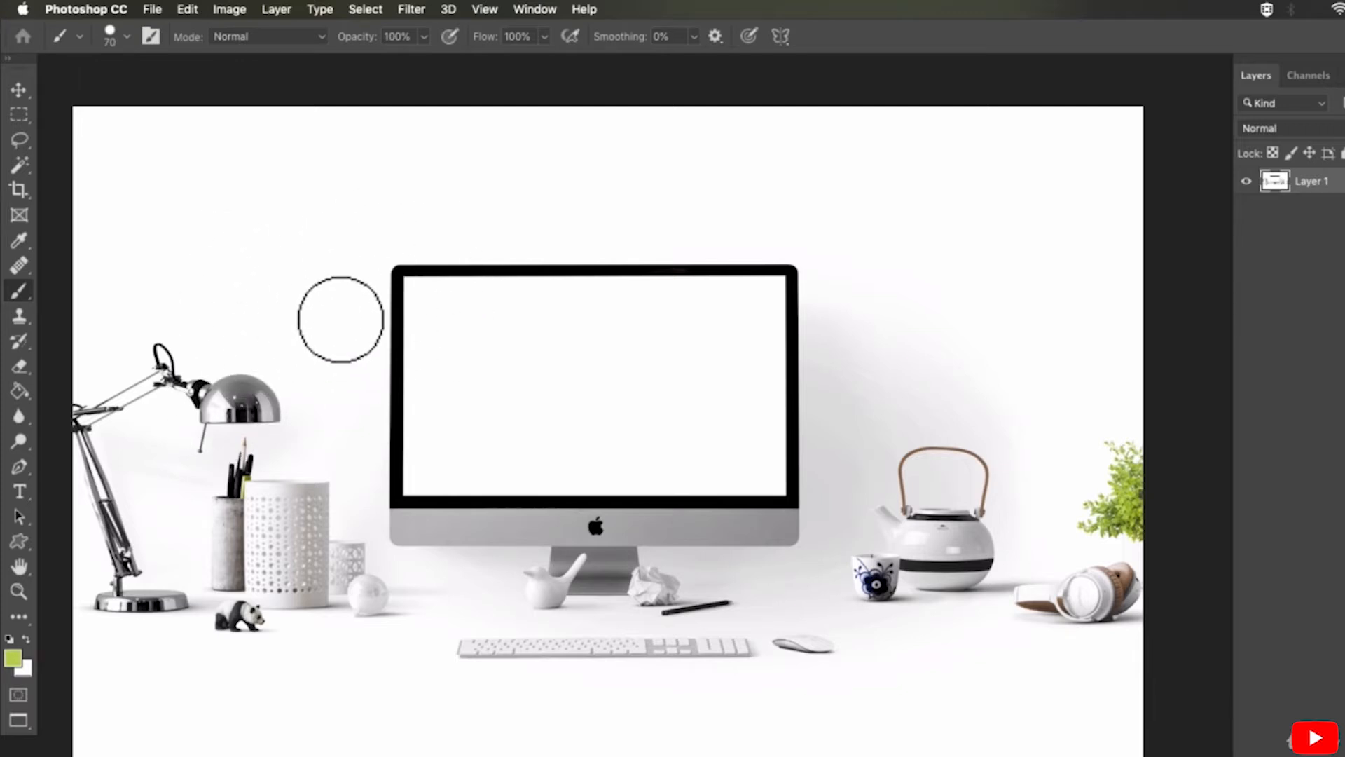
Paint green trial strokes above and beside the monitor, undoing each one.
{"action": "mouse_move", "coordinate": [310, 286]}
{"action": "left_mouse_down"}
{"action": "mouse_move", "coordinate": [463, 313]}
{"action": "mouse_move", "coordinate": [271, 390]}
{"action": "mouse_move", "coordinate": [532, 271]}
{"action": "mouse_move", "coordinate": [519, 262]}
{"action": "left_mouse_up"}
{"action": "key", "text": "super+z"}
{"action": "mouse_move", "coordinate": [399, 264]}
{"action": "left_mouse_down"}
{"action": "mouse_move", "coordinate": [417, 286]}
{"action": "mouse_move", "coordinate": [331, 304]}
{"action": "mouse_move", "coordinate": [312, 330]}
{"action": "mouse_move", "coordinate": [376, 424]}
{"action": "mouse_move", "coordinate": [376, 544]}
{"action": "mouse_move", "coordinate": [365, 520]}
{"action": "mouse_move", "coordinate": [411, 573]}
{"action": "mouse_move", "coordinate": [413, 355]}
{"action": "mouse_move", "coordinate": [360, 299]}
{"action": "mouse_move", "coordinate": [363, 232]}
{"action": "mouse_move", "coordinate": [337, 506]}
{"action": "left_mouse_up"}
{"action": "key", "text": "super+z"}
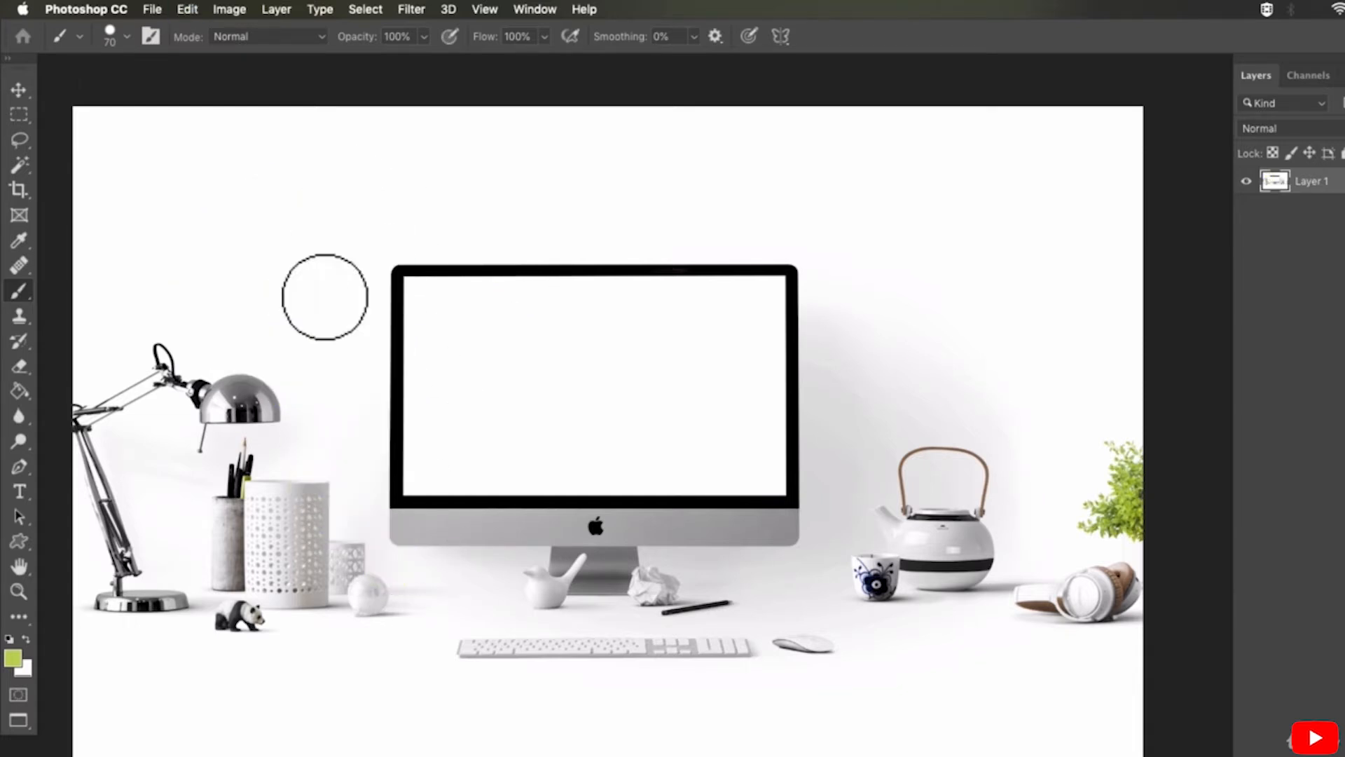
Paint two vertical green strokes near the desk lamp with the 70 px Hard Round brush.
{"action": "left_click", "coordinate": [129, 39]}
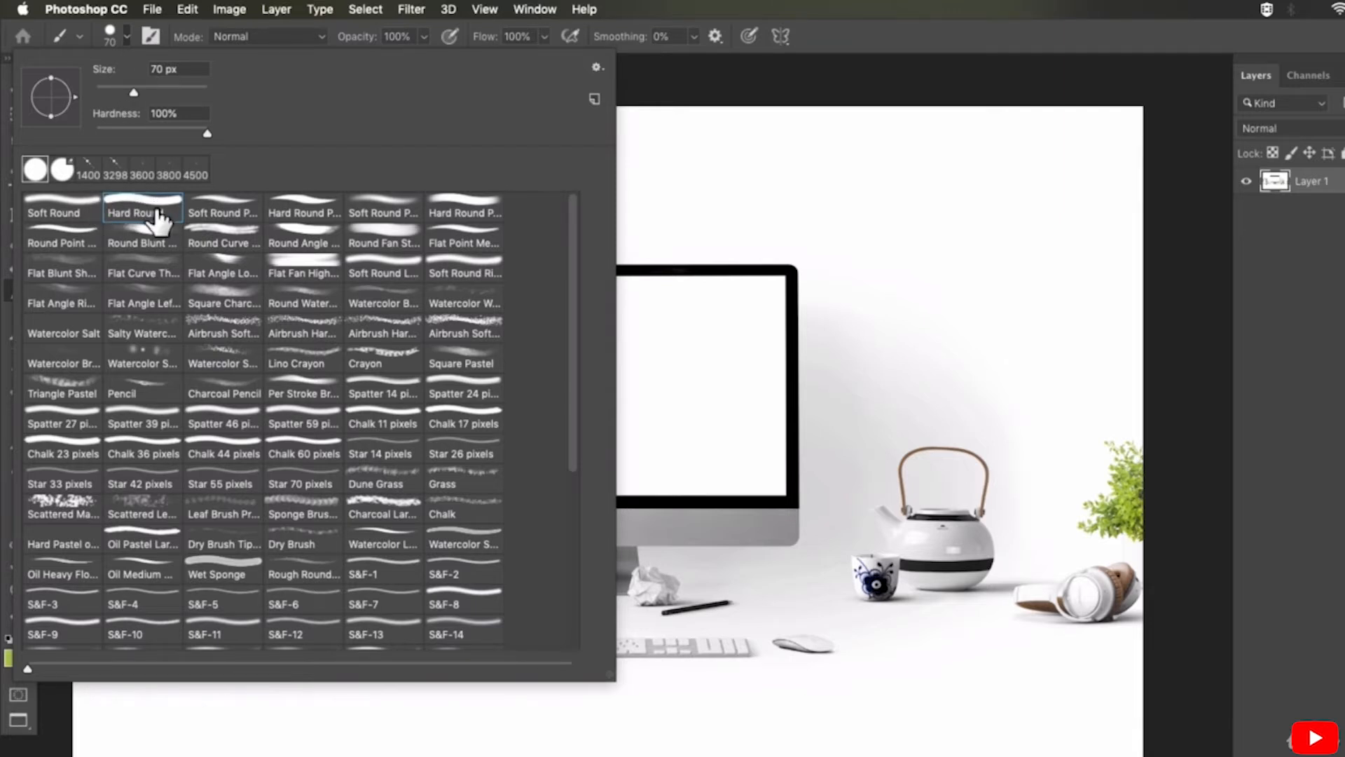
{"action": "left_click", "coordinate": [701, 205]}
{"action": "left_click_drag", "start_coordinate": [216, 188], "coordinate": [214, 326]}
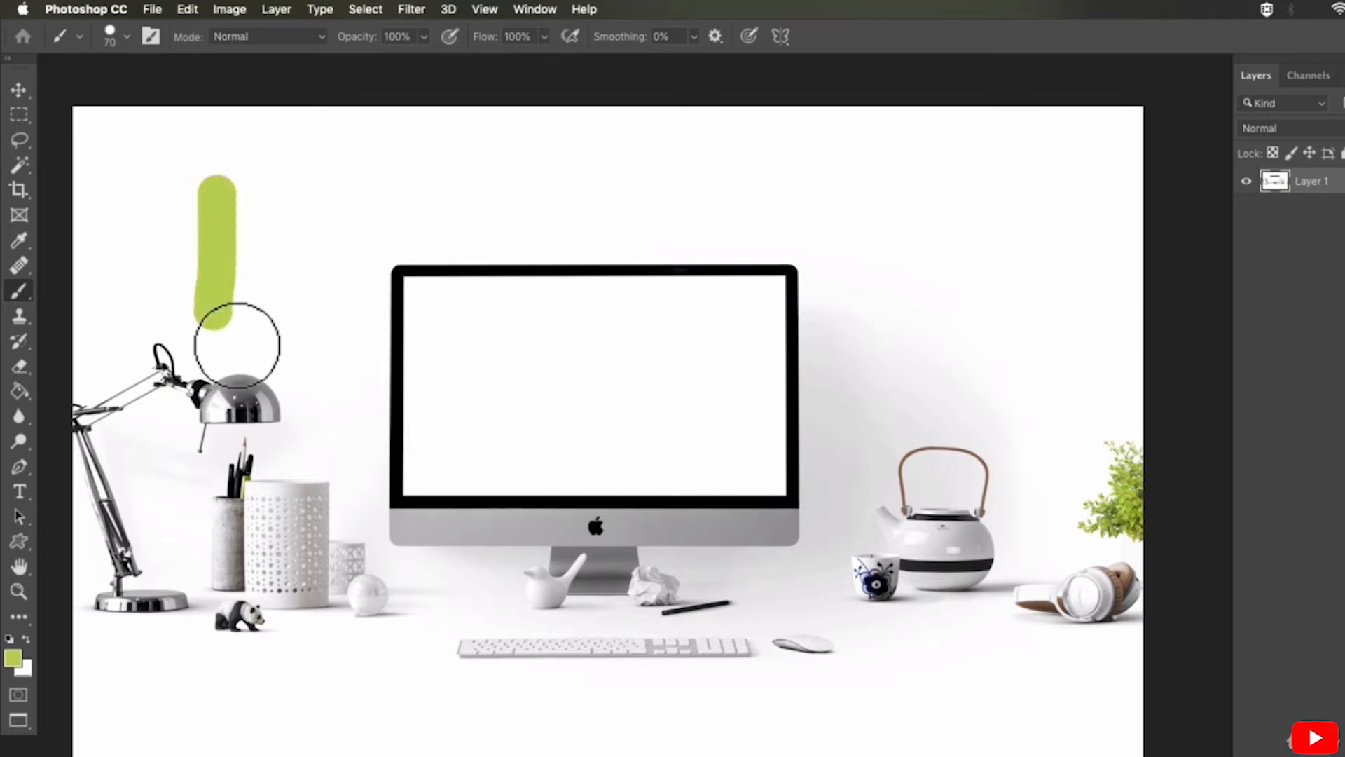
{"action": "left_click_drag", "start_coordinate": [277, 192], "coordinate": [280, 417]}
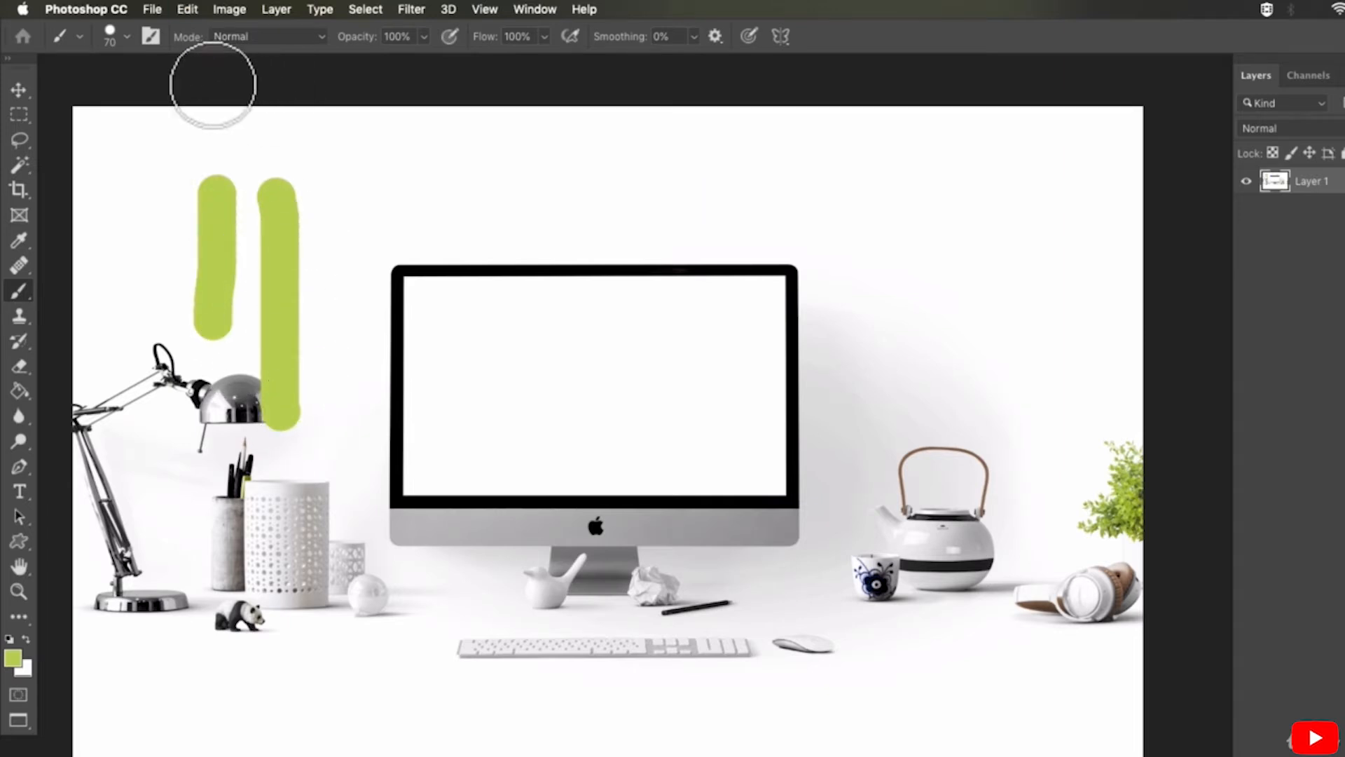
Switch to the Soft Round brush and paint a soft-edged horizontal green band above the monitor.
{"action": "left_click", "coordinate": [128, 41]}
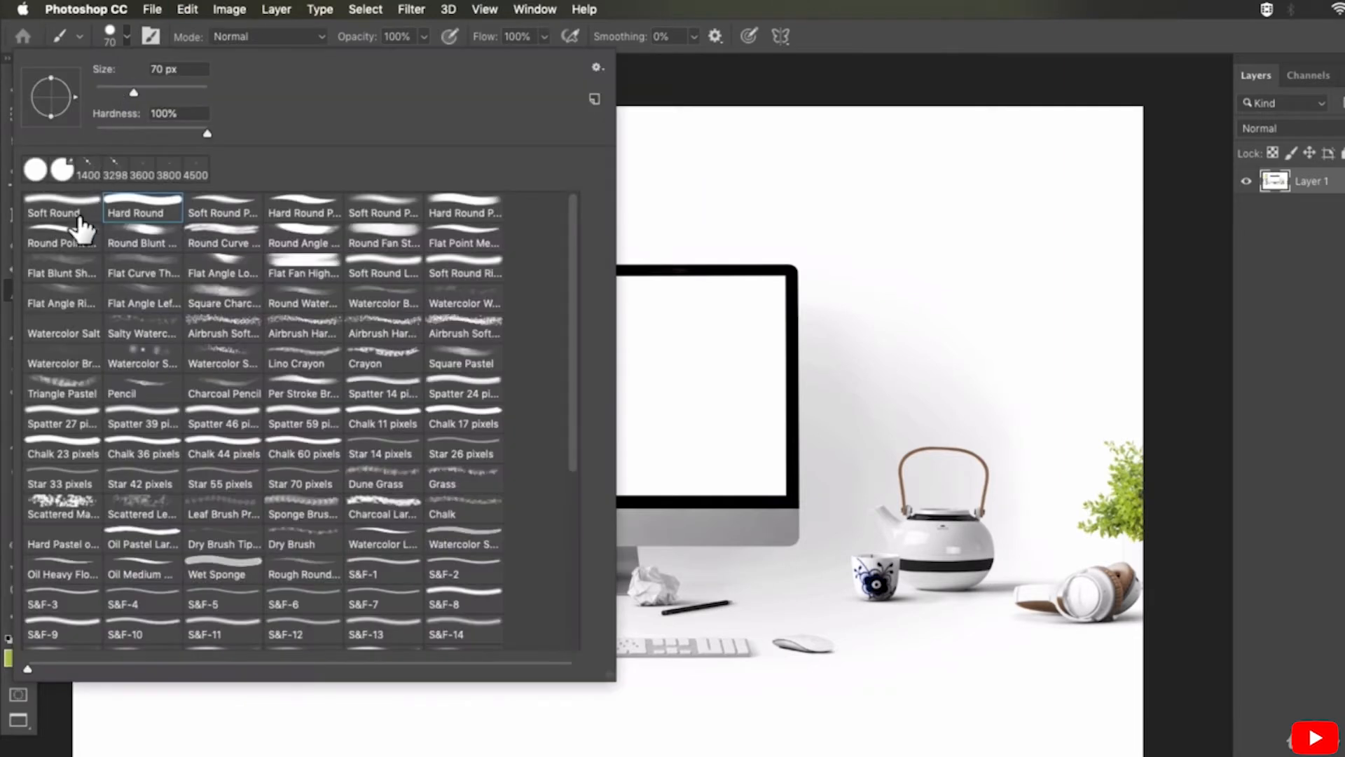
{"action": "left_click", "coordinate": [59, 211]}
{"action": "left_click", "coordinate": [700, 195]}
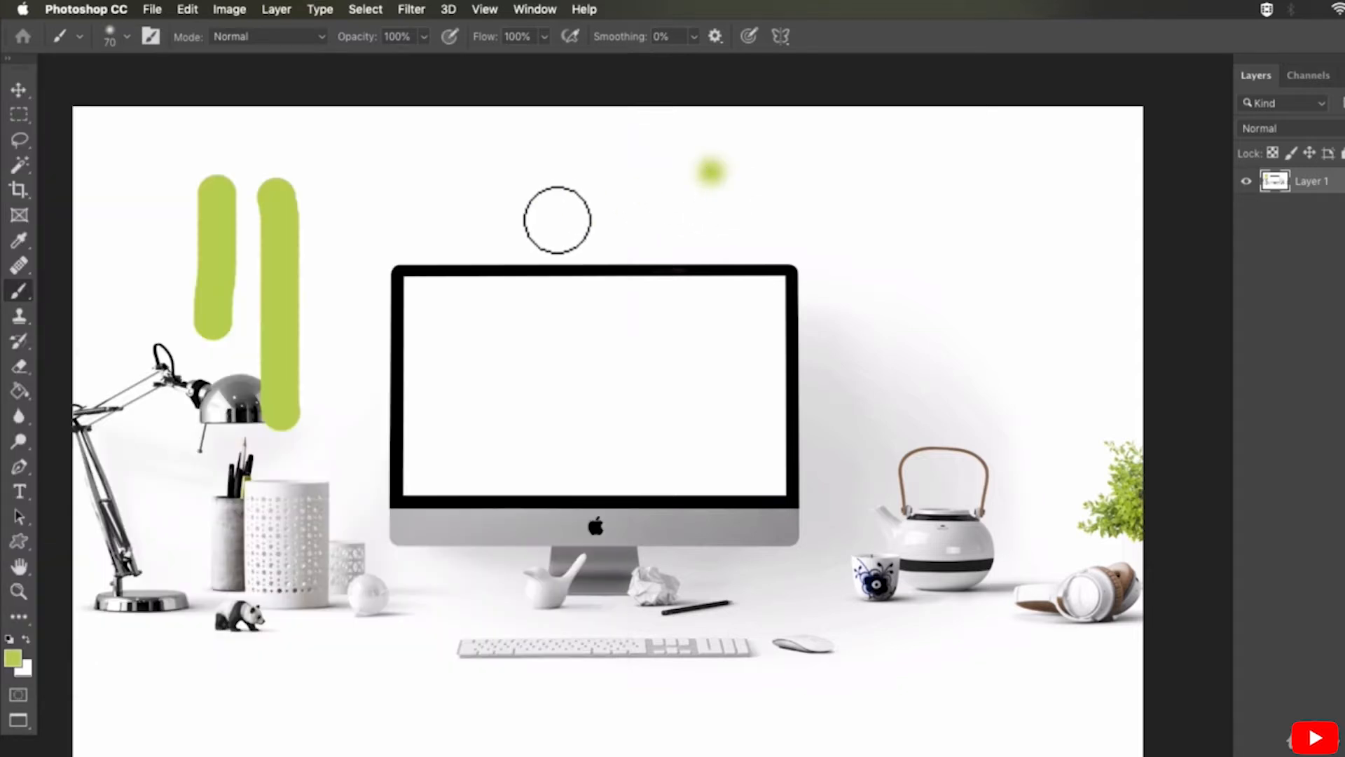
{"action": "left_click_drag", "start_coordinate": [380, 193], "coordinate": [384, 381]}
{"action": "key", "text": "super+z"}
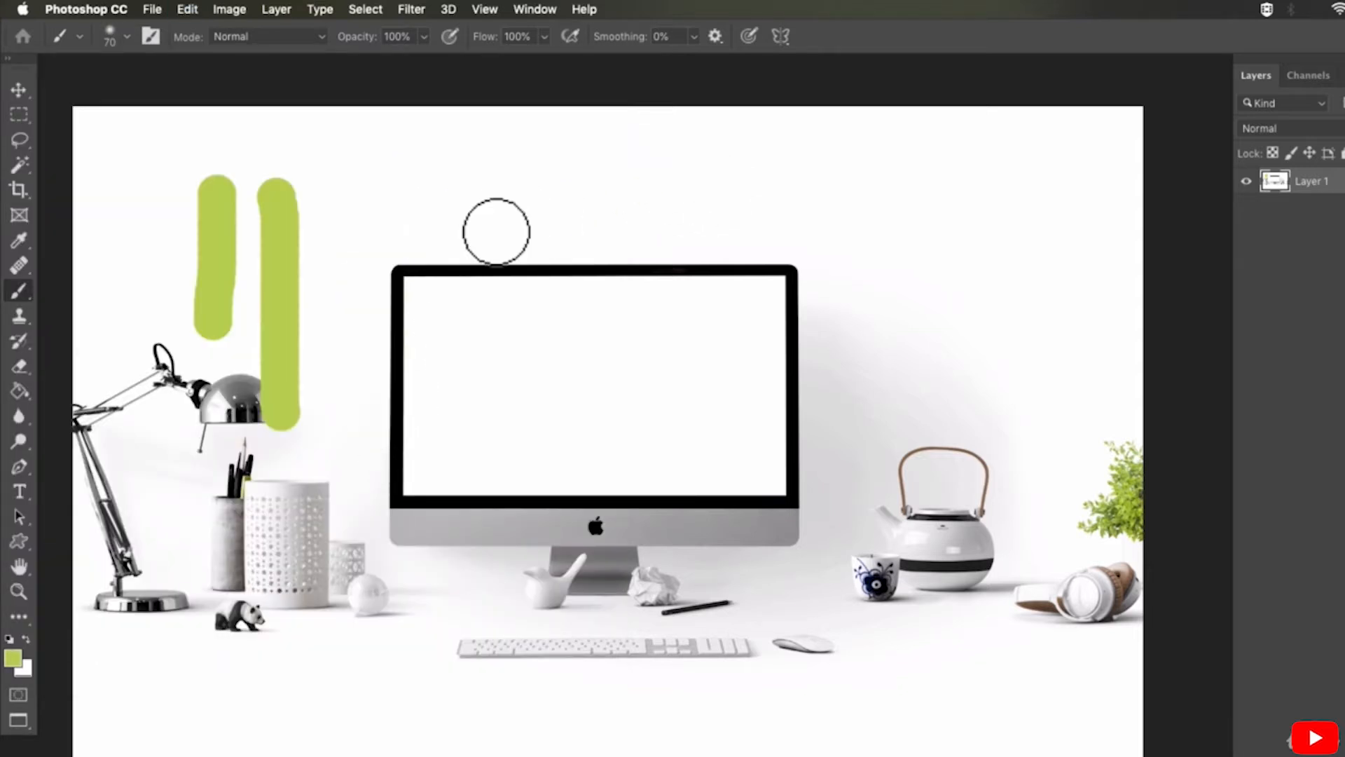
{"action": "mouse_move", "coordinate": [495, 225]}
{"action": "left_mouse_down"}
{"action": "mouse_move", "coordinate": [325, 241]}
{"action": "mouse_move", "coordinate": [494, 261]}
{"action": "mouse_move", "coordinate": [346, 261]}
{"action": "mouse_move", "coordinate": [701, 234]}
{"action": "left_mouse_up"}
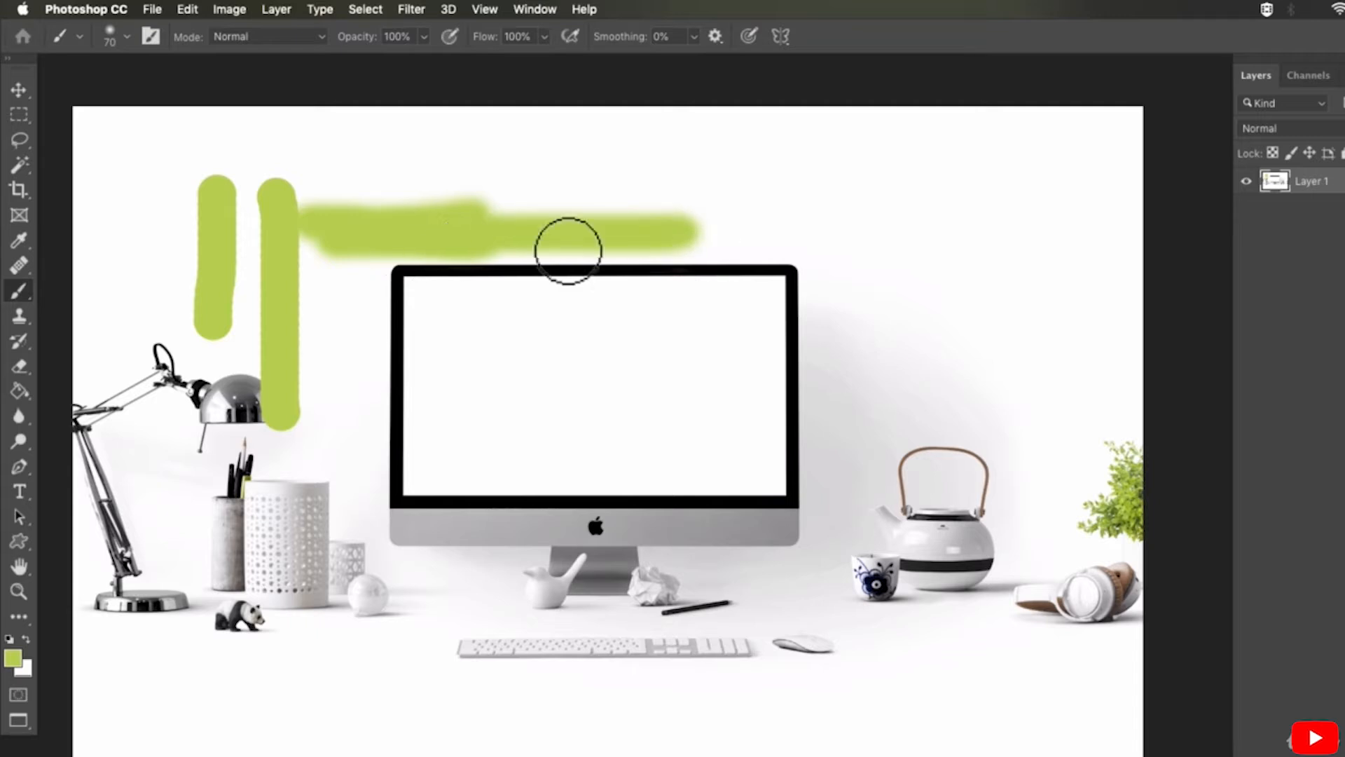
{"action": "mouse_move", "coordinate": [336, 205]}
{"action": "left_mouse_down"}
{"action": "mouse_move", "coordinate": [228, 199]}
{"action": "mouse_move", "coordinate": [357, 366]}
{"action": "mouse_move", "coordinate": [156, 303]}
{"action": "left_mouse_up"}
Undo the green strokes painted with the hard and soft brushes.
{"action": "key", "text": "super+z"}
{"action": "key", "text": "super+z"}
{"action": "key", "text": "super+z"}
{"action": "key", "text": "super+z"}
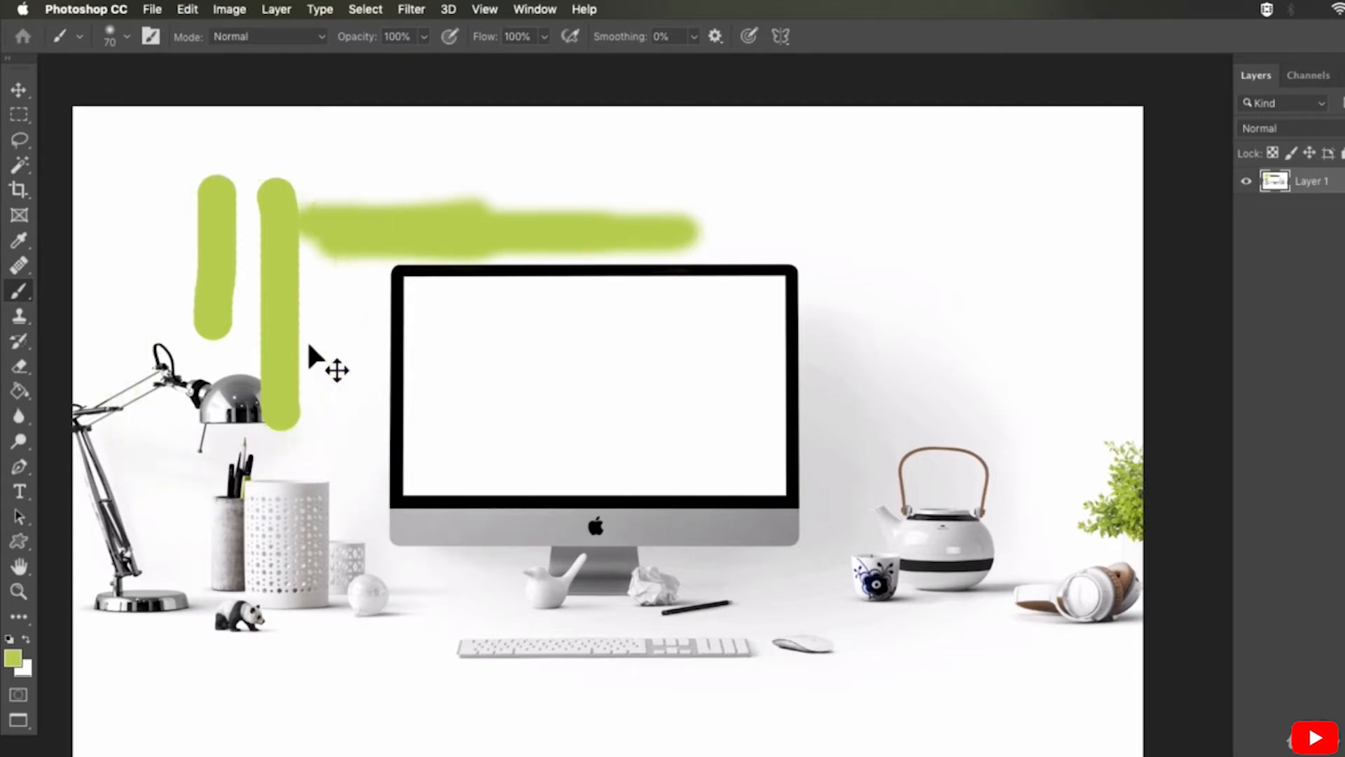
{"action": "mouse_move", "coordinate": [301, 239]}
{"action": "left_mouse_down"}
{"action": "mouse_move", "coordinate": [273, 545]}
{"action": "mouse_move", "coordinate": [328, 179]}
{"action": "mouse_move", "coordinate": [283, 162]}
{"action": "mouse_move", "coordinate": [308, 147]}
{"action": "left_mouse_up"}
{"action": "key", "text": "super+z"}
Choose the Hard Round brush with a size of 8 px and a hardness of 100%.
{"action": "left_click", "coordinate": [127, 38]}
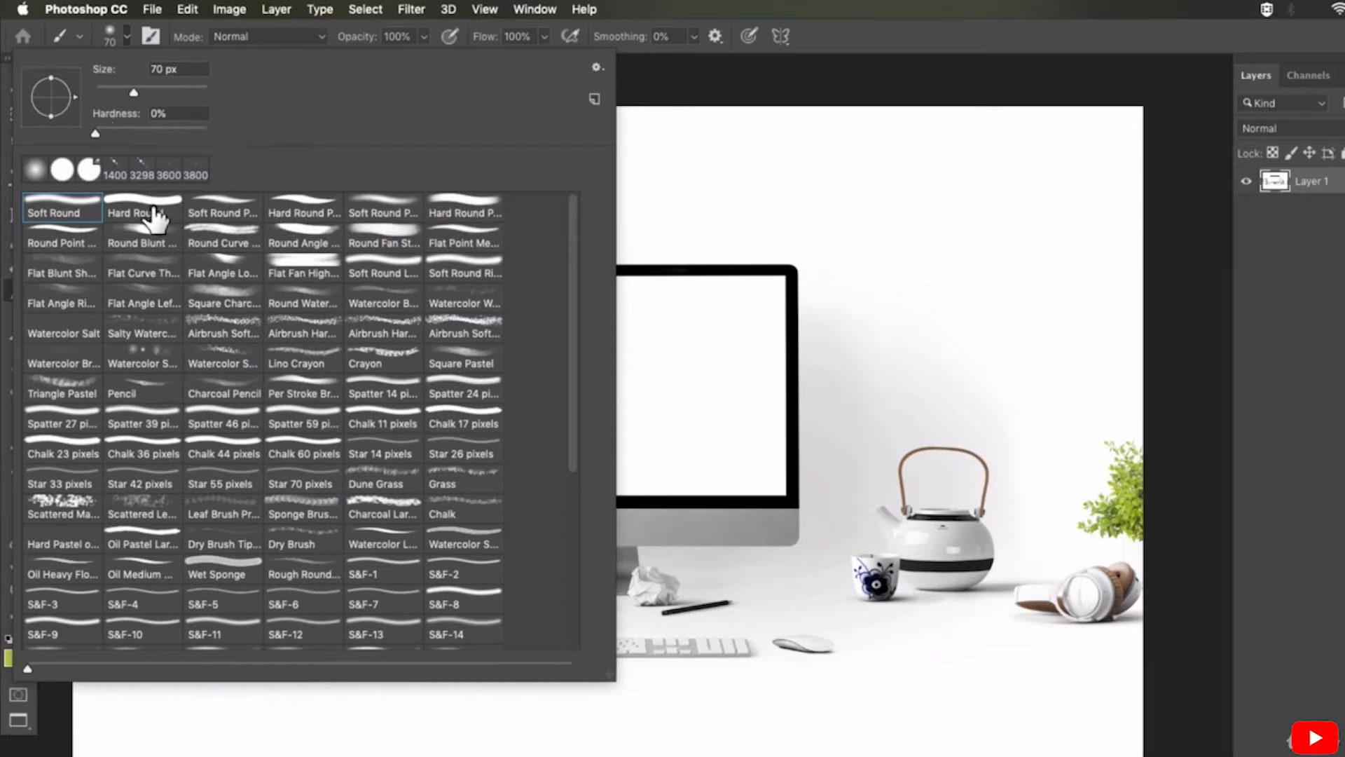
{"action": "left_click", "coordinate": [137, 212]}
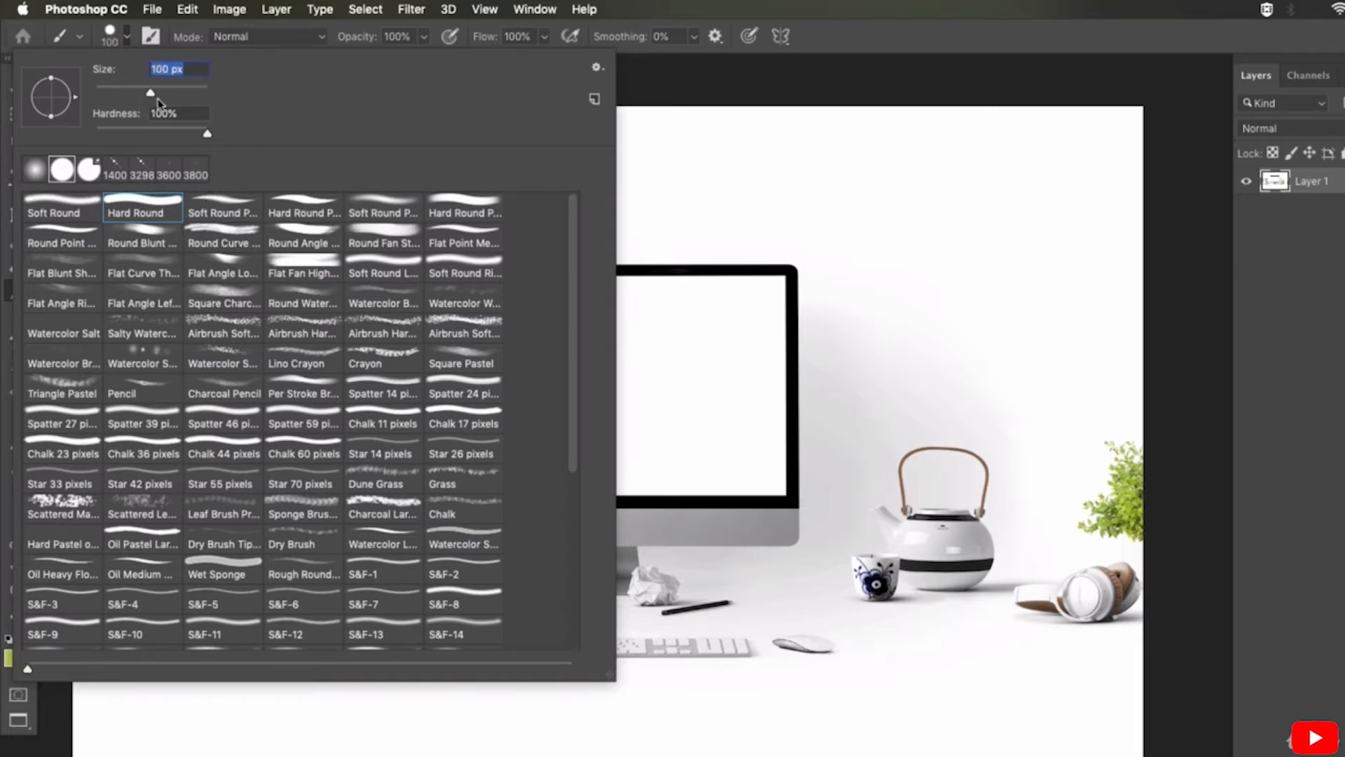
{"action": "left_click_drag", "start_coordinate": [171, 105], "coordinate": [175, 105]}
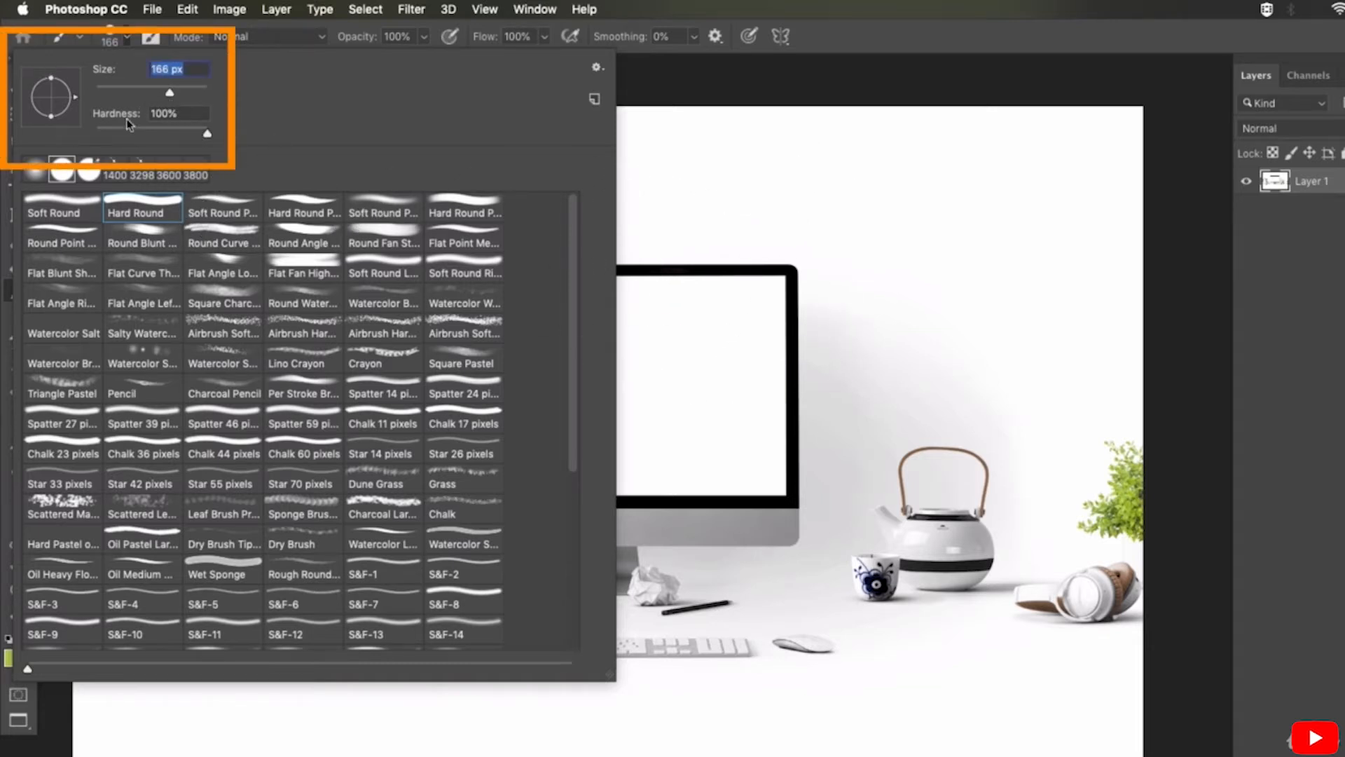
{"action": "left_click", "coordinate": [94, 85]}
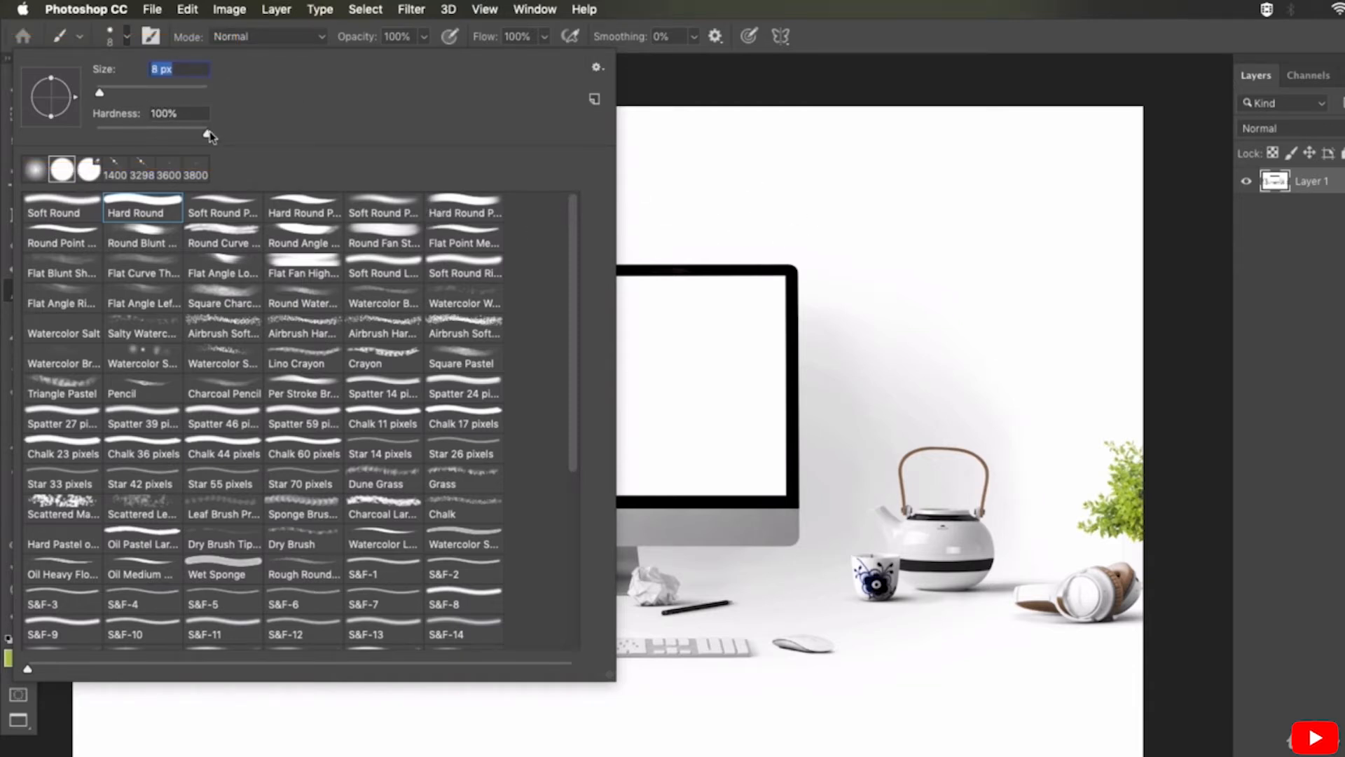
{"action": "left_click_drag", "start_coordinate": [211, 136], "coordinate": [95, 140]}
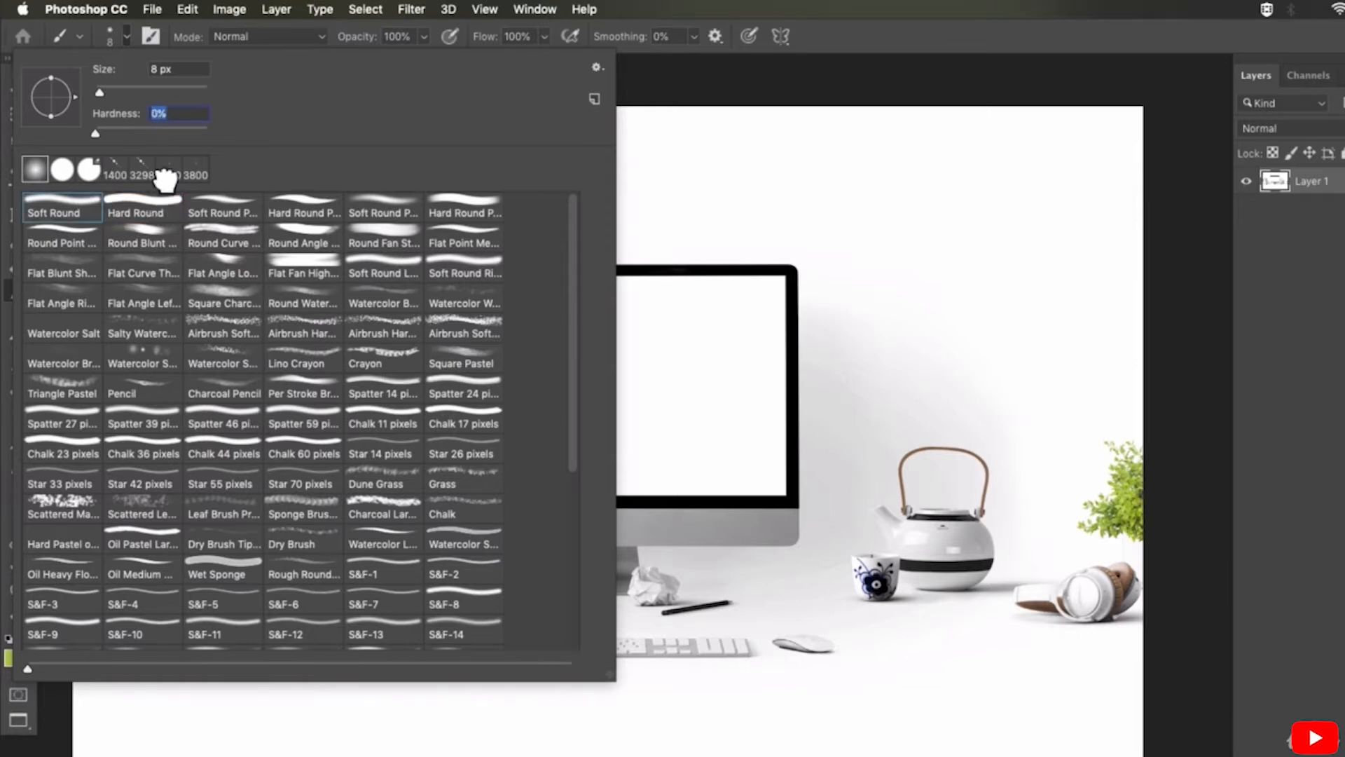
{"action": "left_click", "coordinate": [151, 206]}
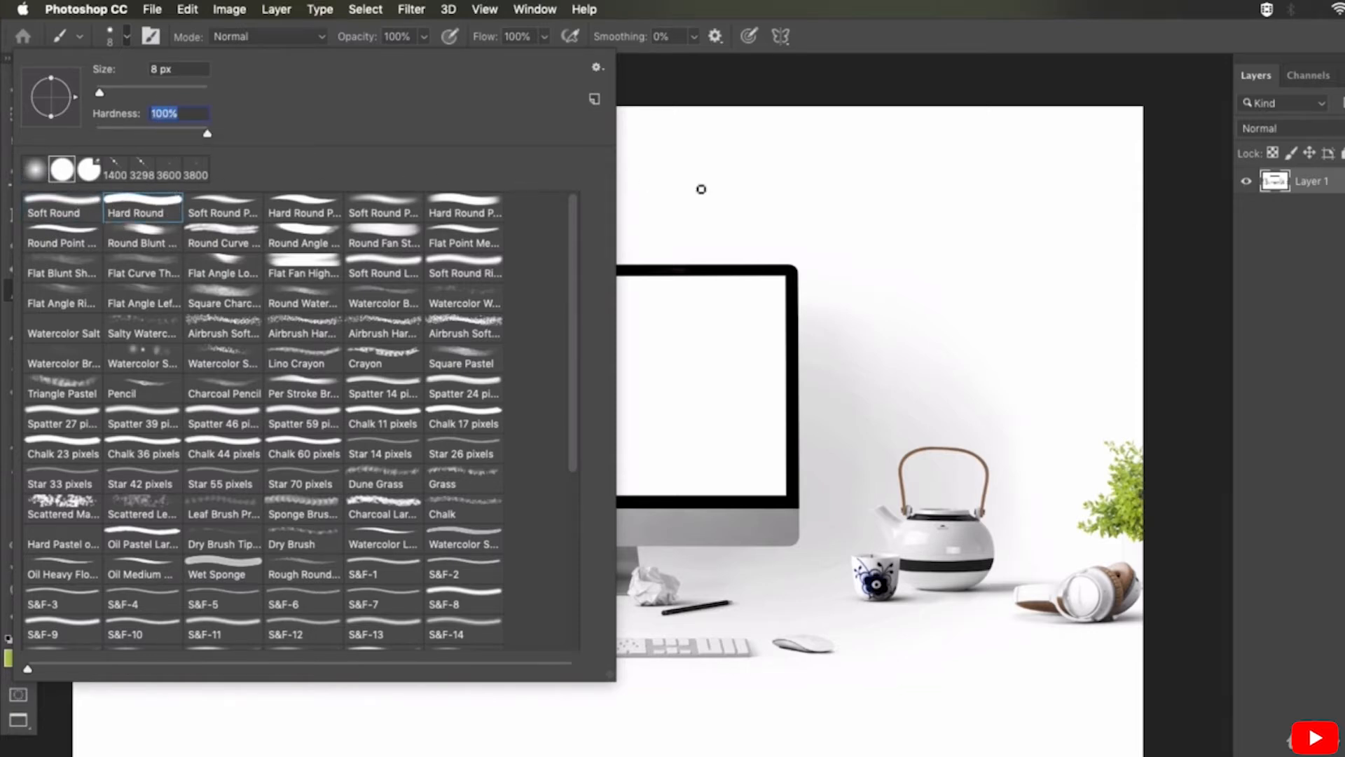
{"action": "left_click", "coordinate": [729, 210]}
Try thin green freehand lines above the monitor with the 8 px brush and undo them.
{"action": "mouse_move", "coordinate": [371, 268]}
{"action": "left_mouse_down"}
{"action": "mouse_move", "coordinate": [653, 266]}
{"action": "mouse_move", "coordinate": [736, 246]}
{"action": "left_mouse_up"}
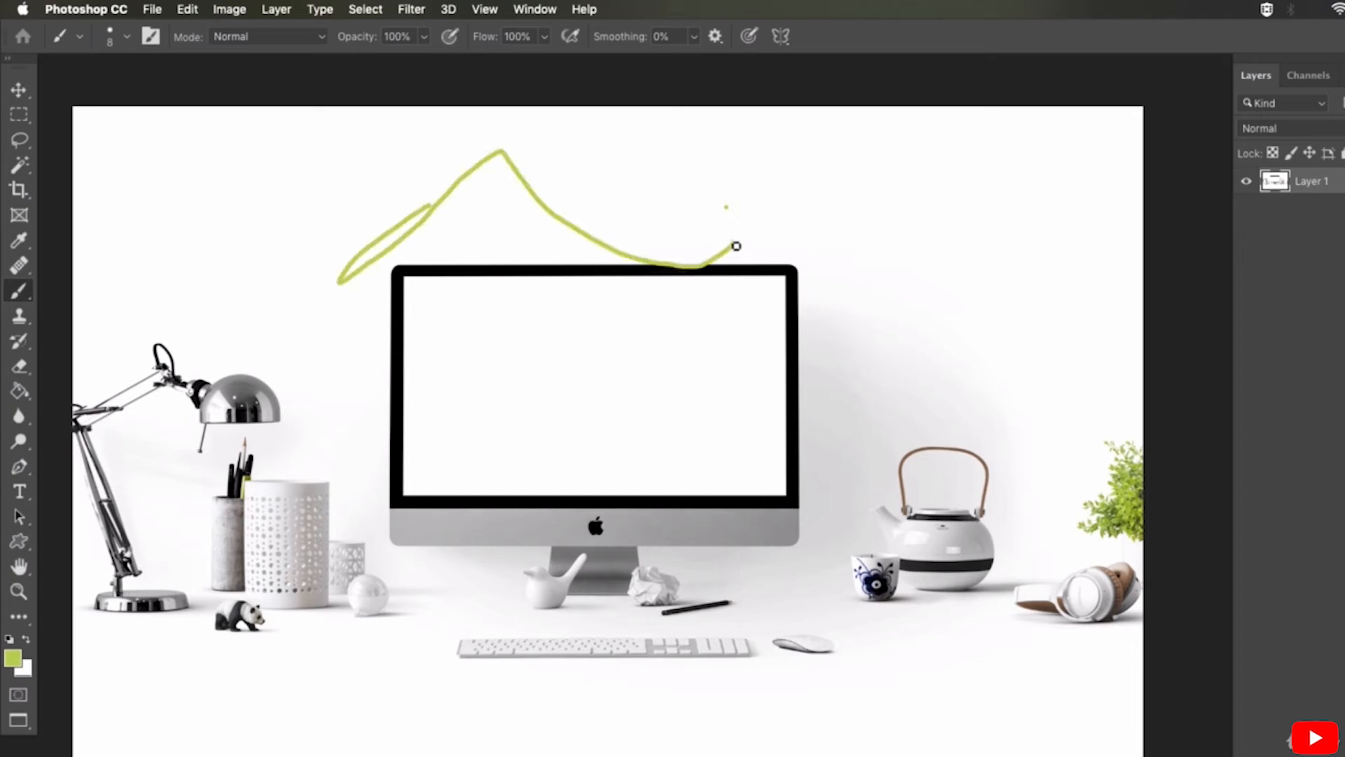
{"action": "key", "text": "super+z"}
{"action": "key", "text": "super+z"}
{"action": "mouse_move", "coordinate": [356, 238]}
{"action": "left_mouse_down"}
{"action": "mouse_move", "coordinate": [685, 257]}
{"action": "mouse_move", "coordinate": [423, 244]}
{"action": "left_mouse_up"}
{"action": "key", "text": "super+z"}
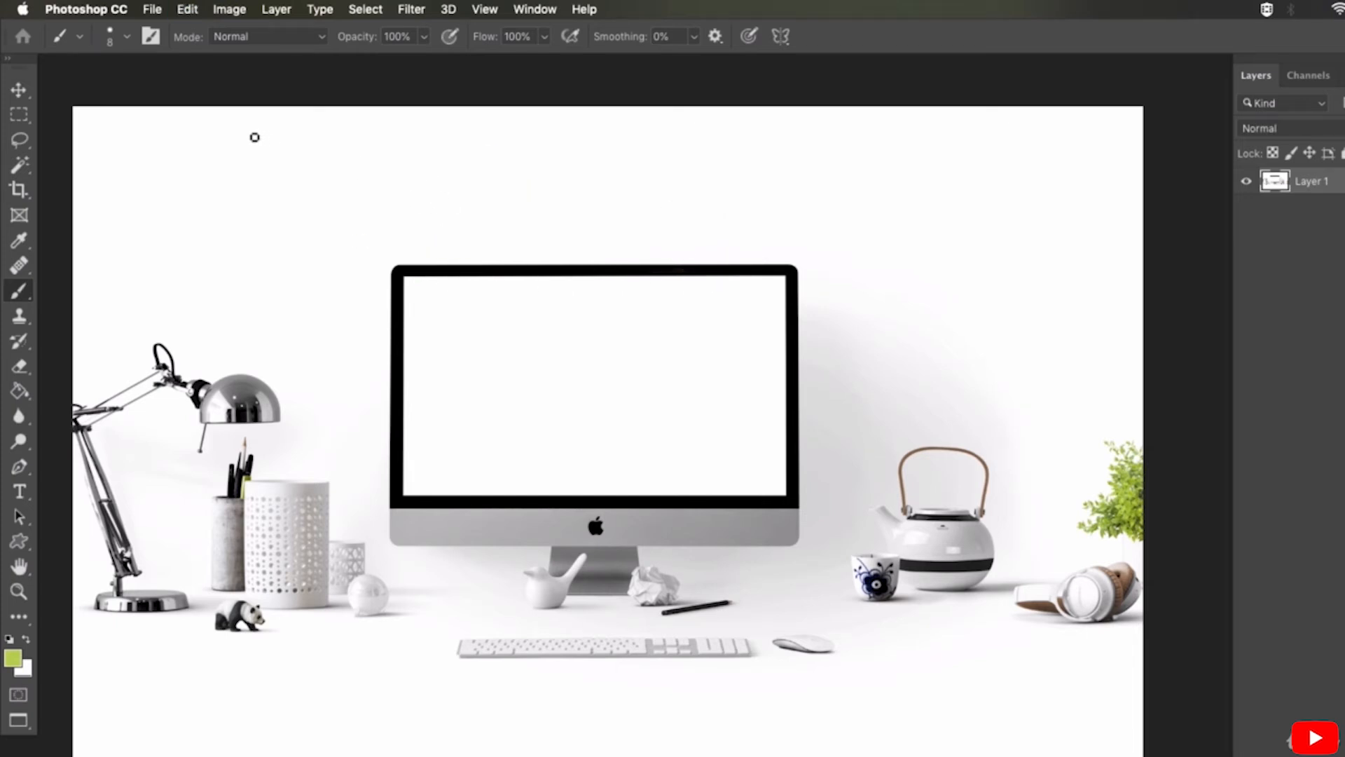
Open the Brush Settings and move them clear of the monitor in the image.
{"action": "left_click", "coordinate": [151, 38]}
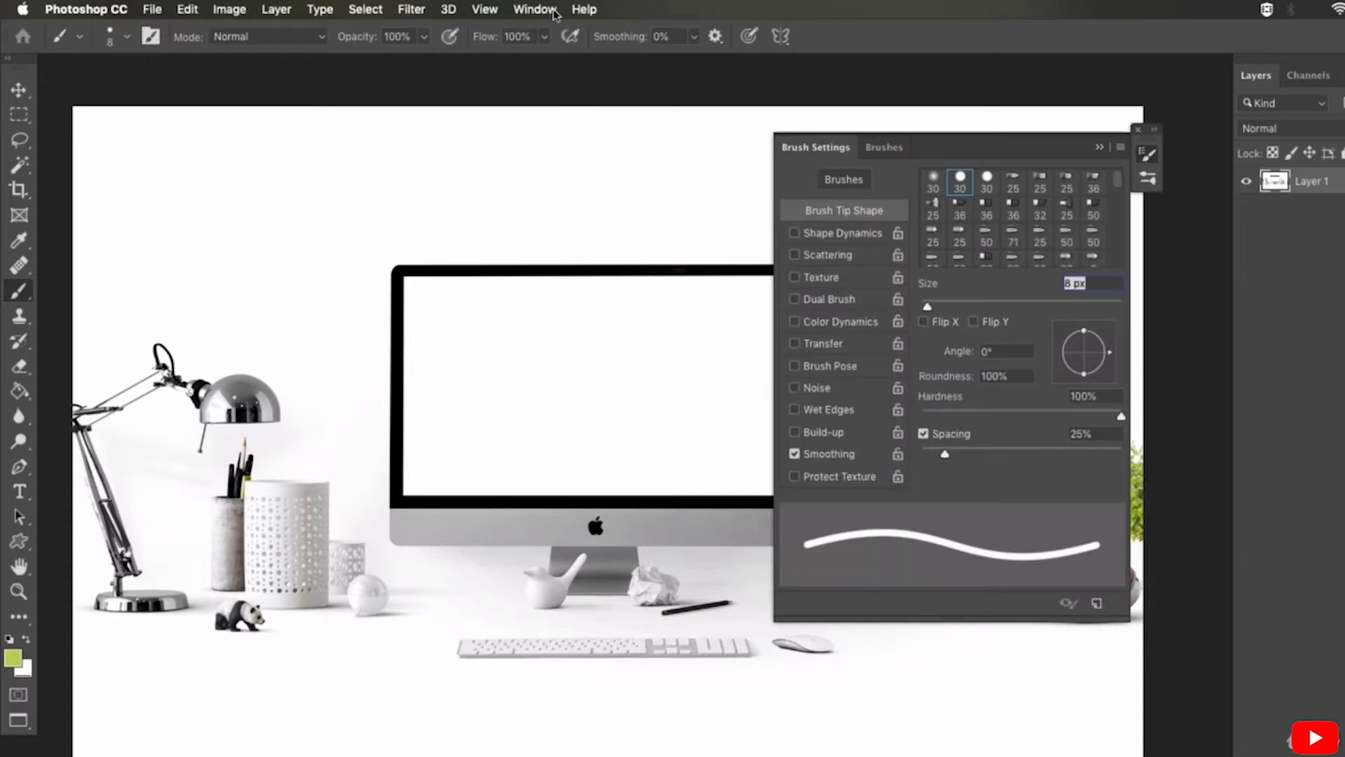
{"action": "left_click", "coordinate": [553, 11]}
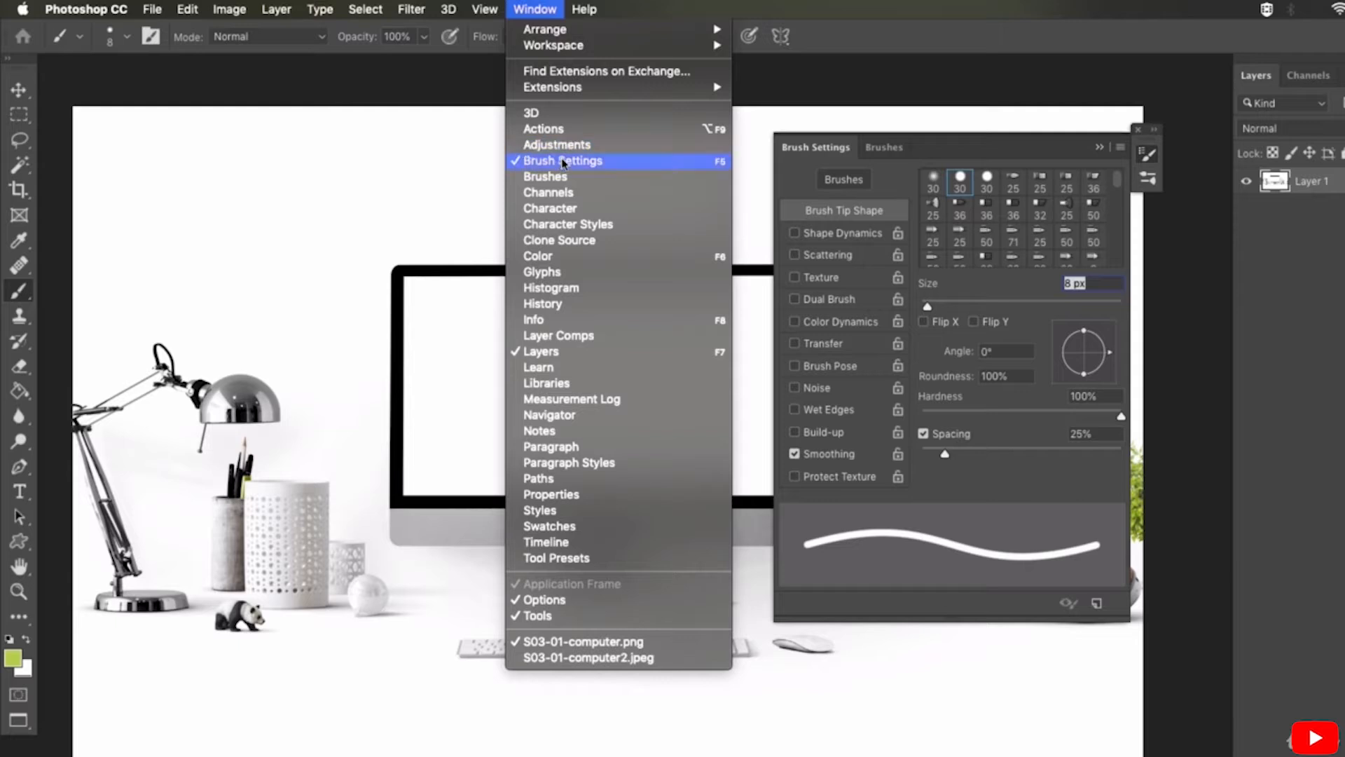
{"action": "left_click", "coordinate": [1007, 153]}
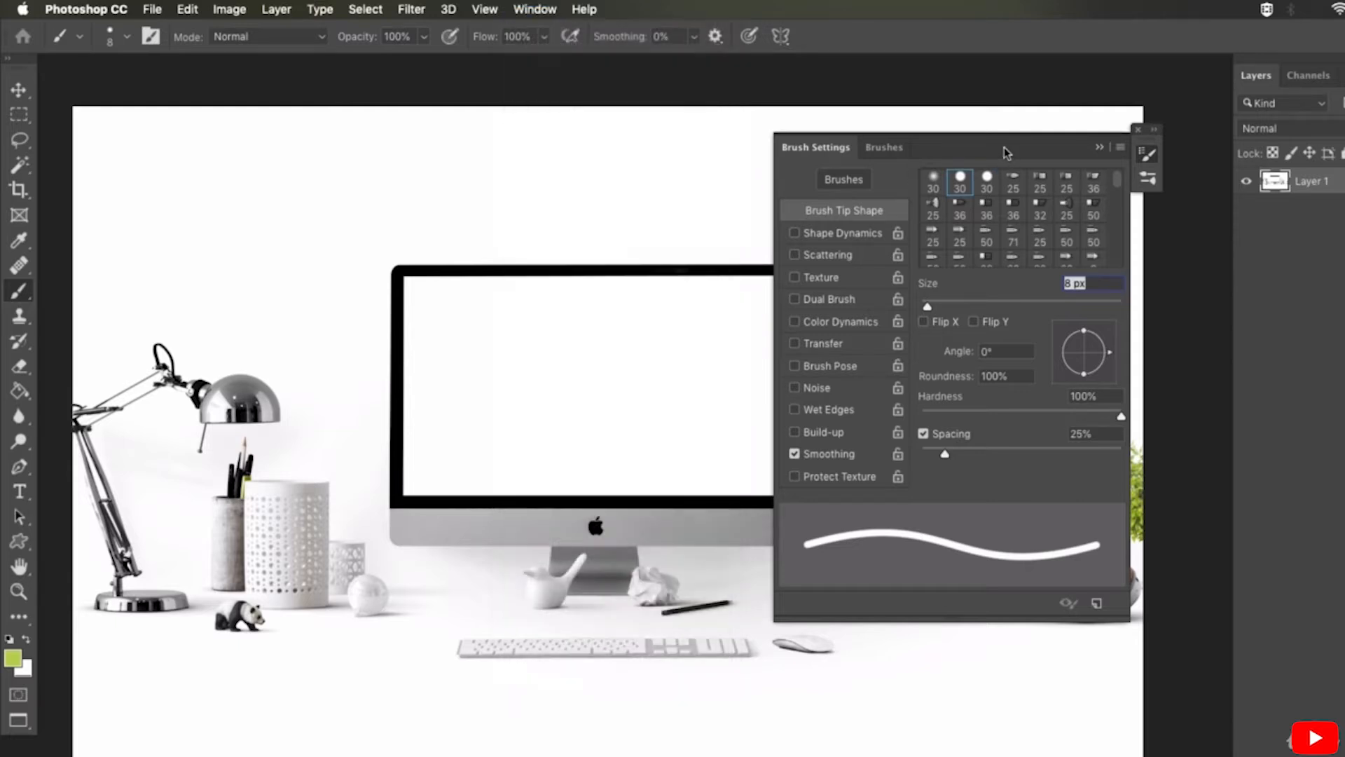
{"action": "left_click_drag", "start_coordinate": [998, 153], "coordinate": [1146, 204]}
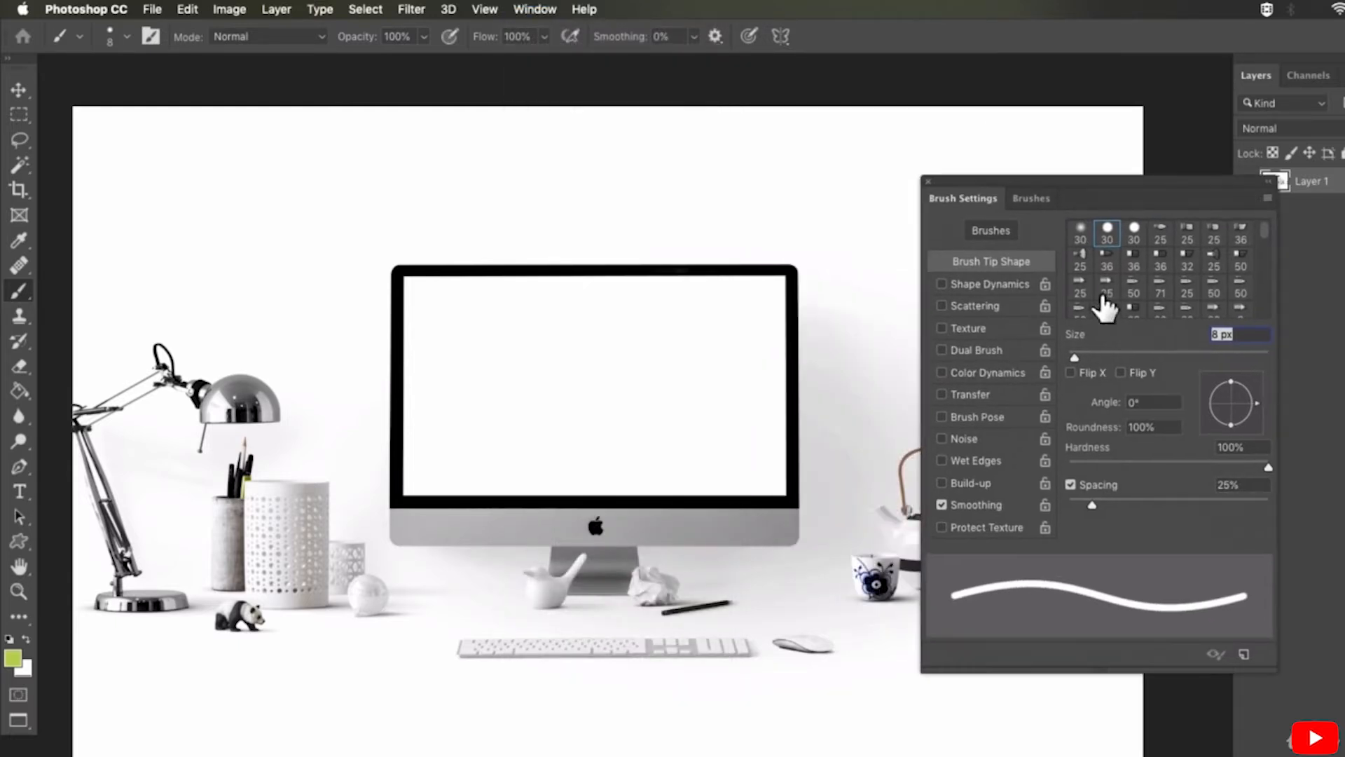
Set the brush tip size to 23 px and try it with a green stroke above the monitor.
{"action": "left_click_drag", "start_coordinate": [1076, 359], "coordinate": [1089, 358]}
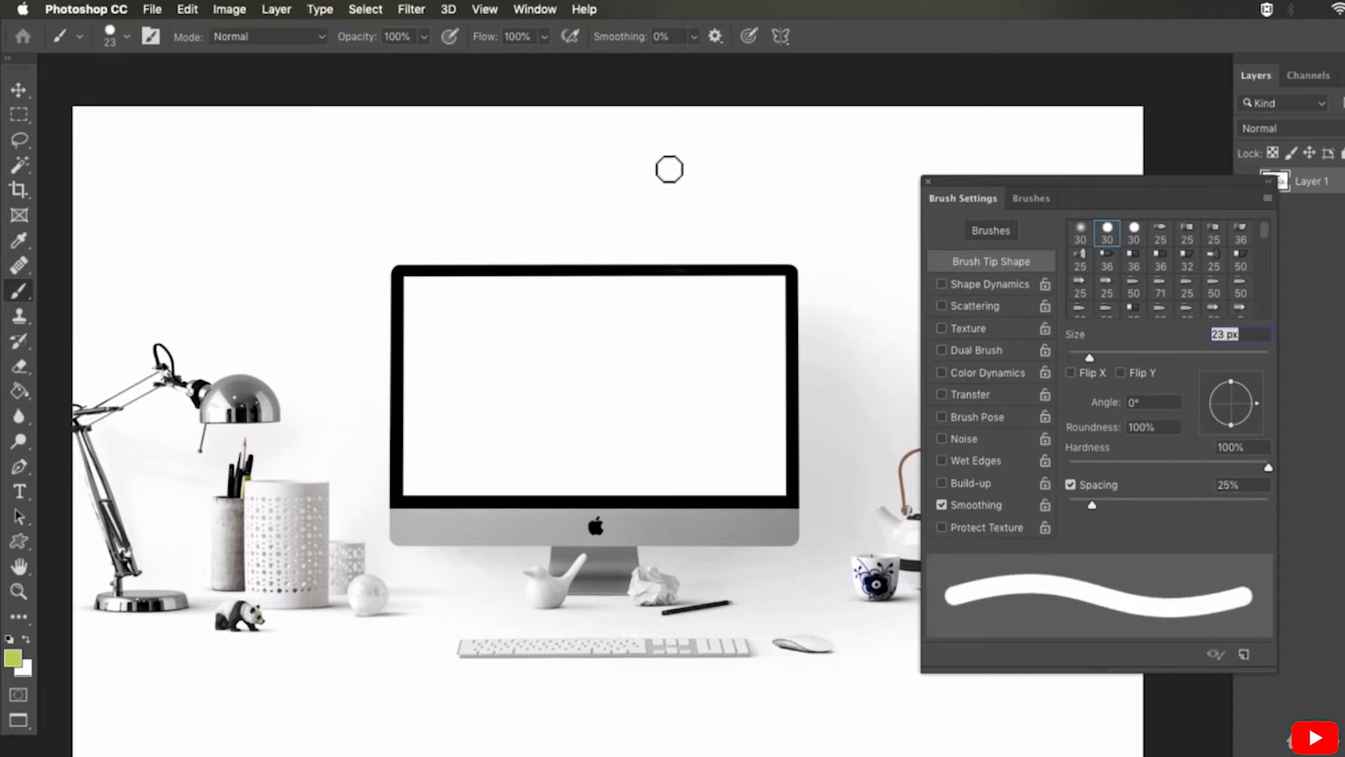
{"action": "mouse_move", "coordinate": [662, 158]}
{"action": "left_mouse_down"}
{"action": "mouse_move", "coordinate": [564, 204]}
{"action": "mouse_move", "coordinate": [745, 215]}
{"action": "mouse_move", "coordinate": [784, 191]}
{"action": "mouse_move", "coordinate": [712, 289]}
{"action": "mouse_move", "coordinate": [615, 211]}
{"action": "left_mouse_up"}
{"action": "key", "text": "super+z"}
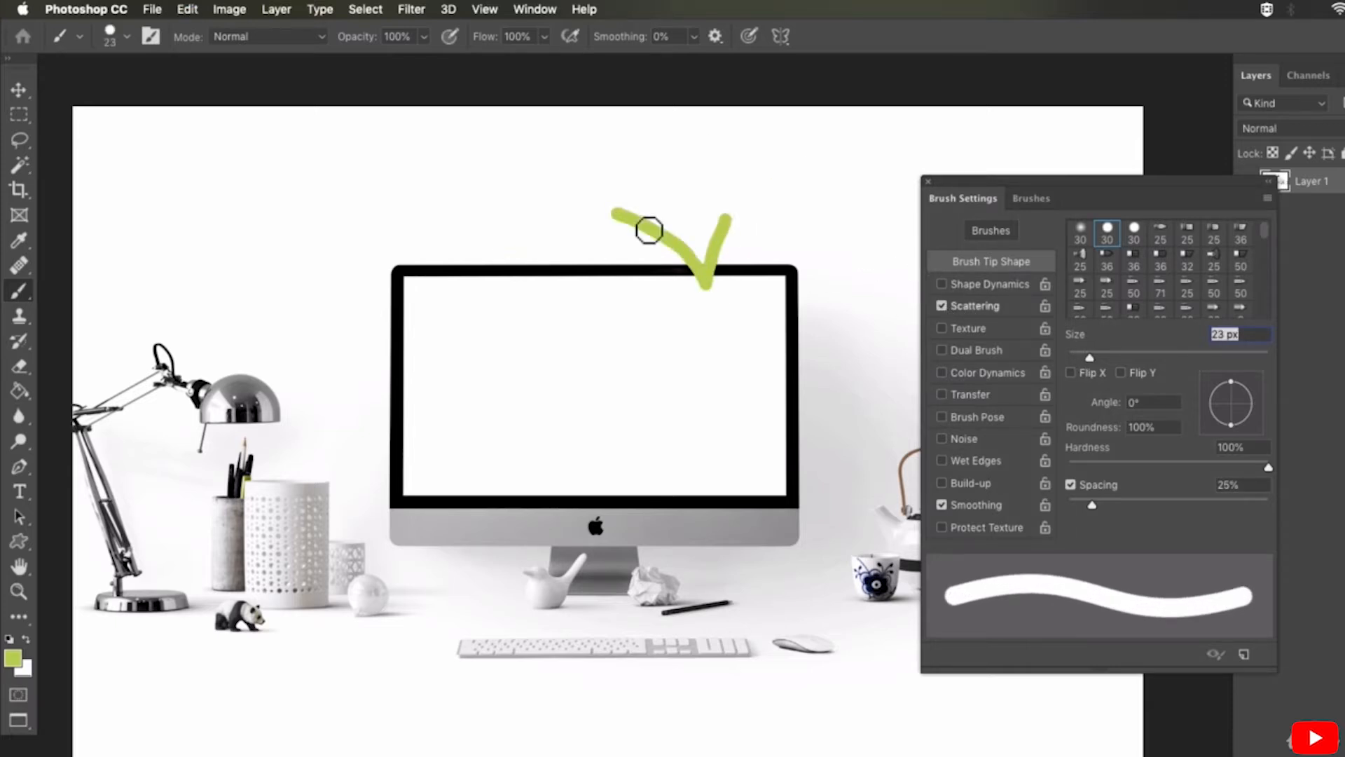
Try the brush's Scattering options with a count of 3 using short green strokes near the monitor's upper-right corner, and undo them.
{"action": "left_click", "coordinate": [1013, 306]}
{"action": "left_click_drag", "start_coordinate": [780, 266], "coordinate": [778, 335]}
{"action": "left_click", "coordinate": [1099, 311]}
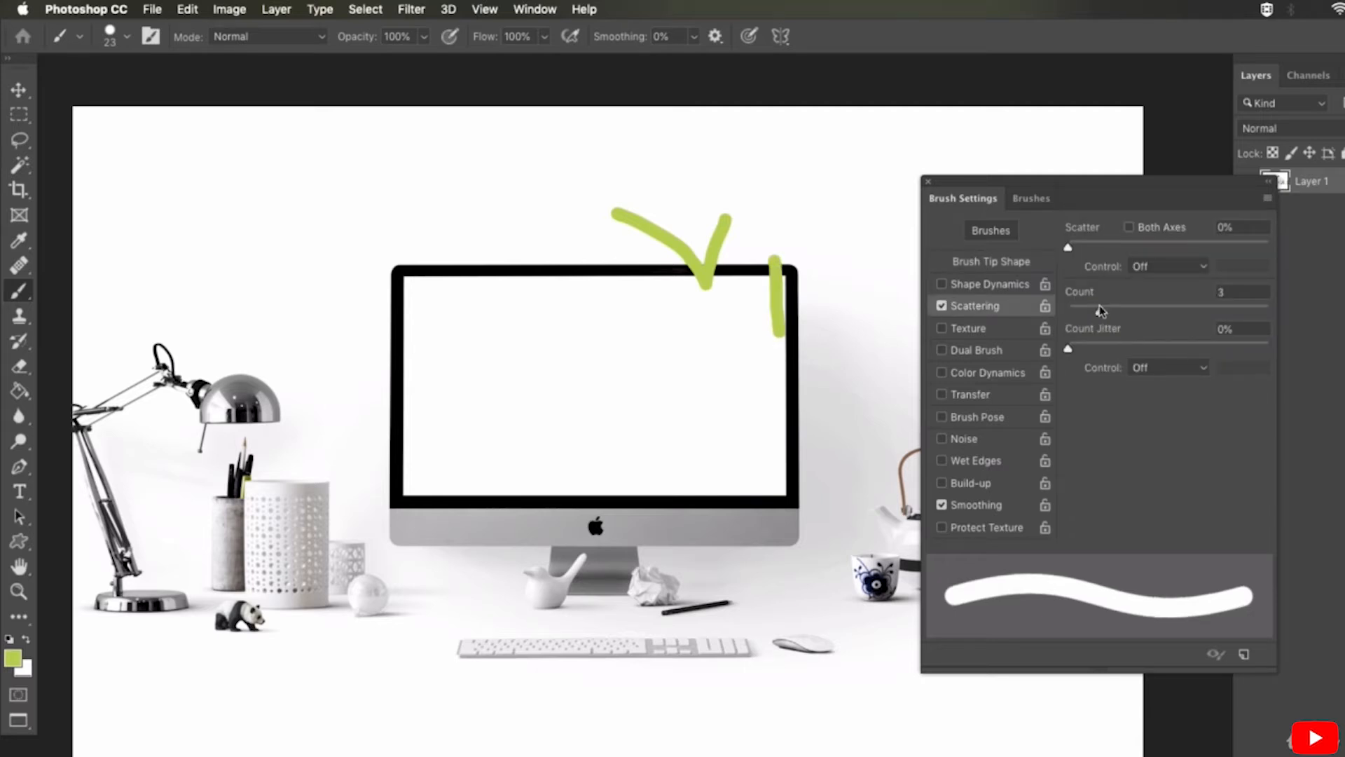
{"action": "left_click_drag", "start_coordinate": [743, 226], "coordinate": [753, 242]}
{"action": "key", "text": "super+z"}
{"action": "key", "text": "super+z"}
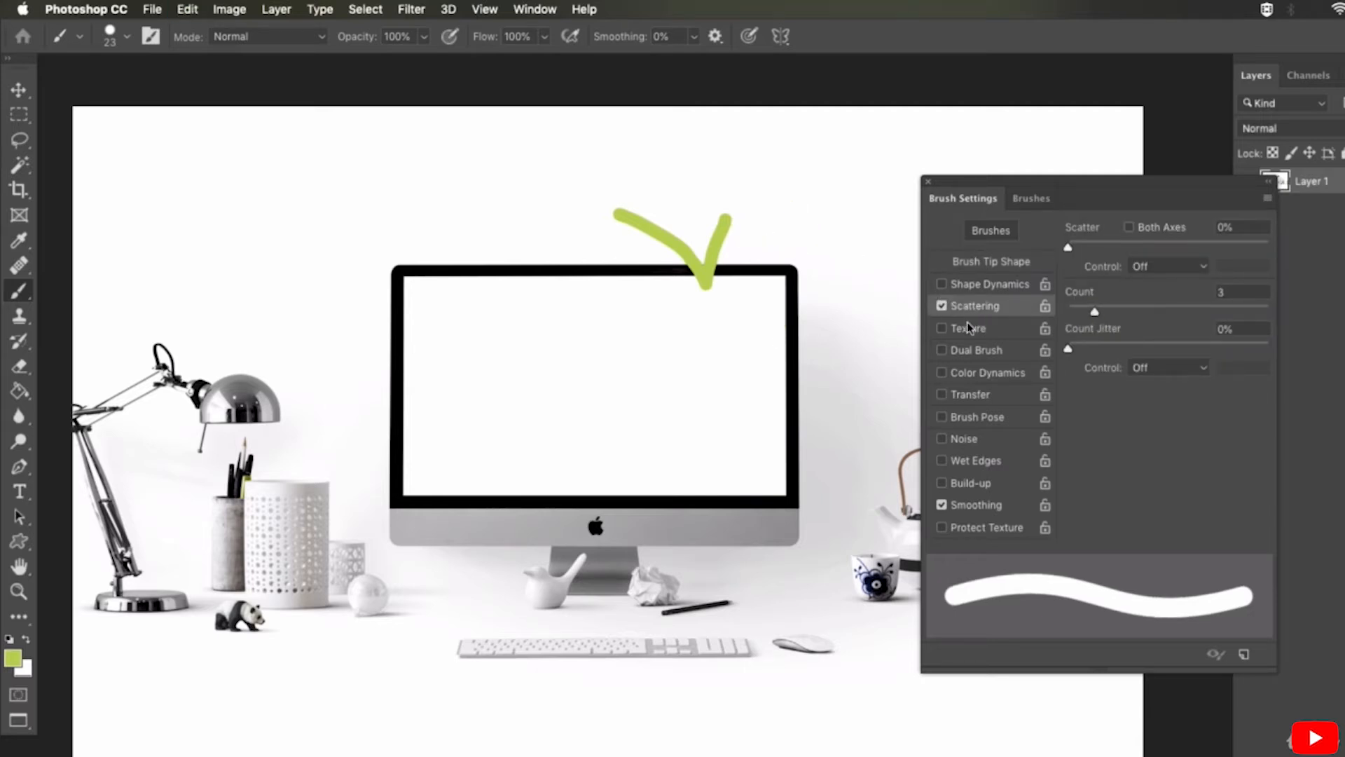
Turn off Scattering, close the Brush Settings and undo the green stroke above the monitor.
{"action": "left_click", "coordinate": [942, 306]}
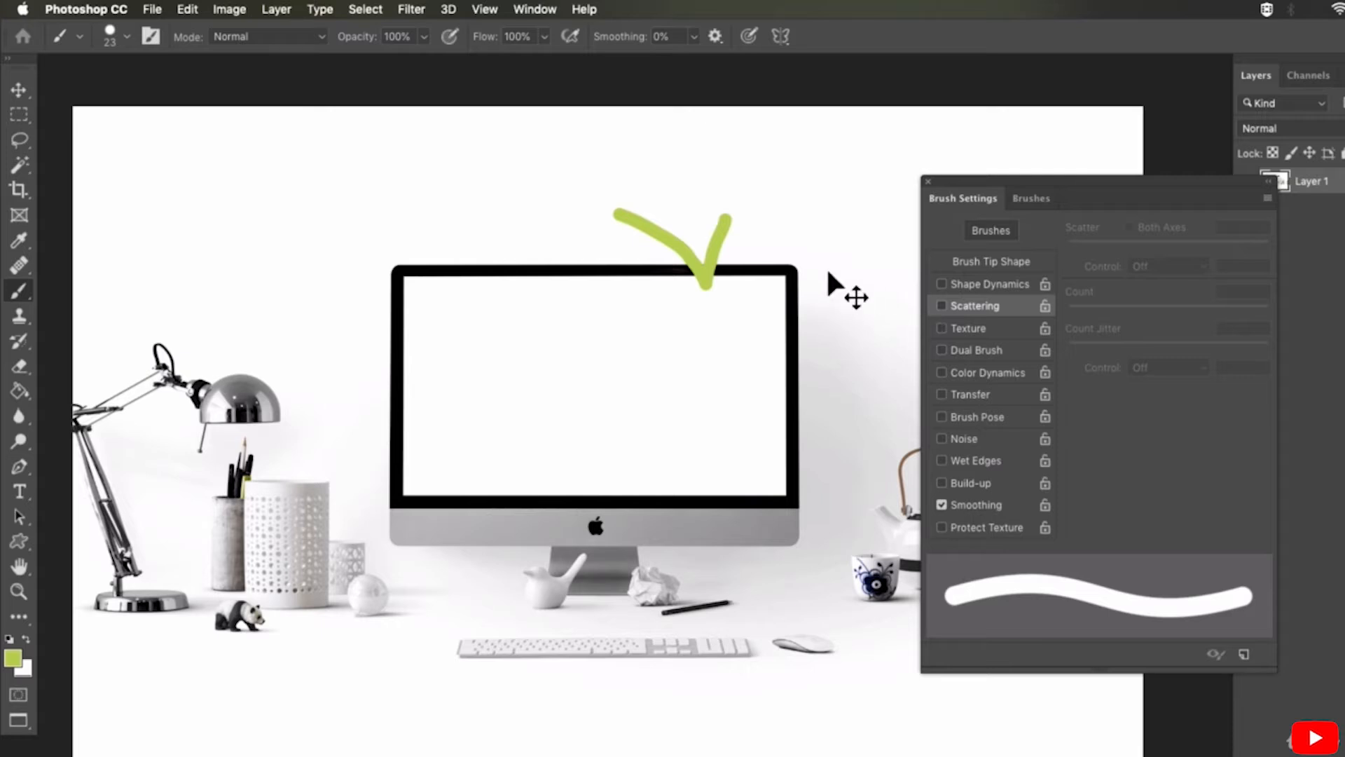
{"action": "left_click", "coordinate": [928, 185]}
{"action": "key", "text": "super+z"}
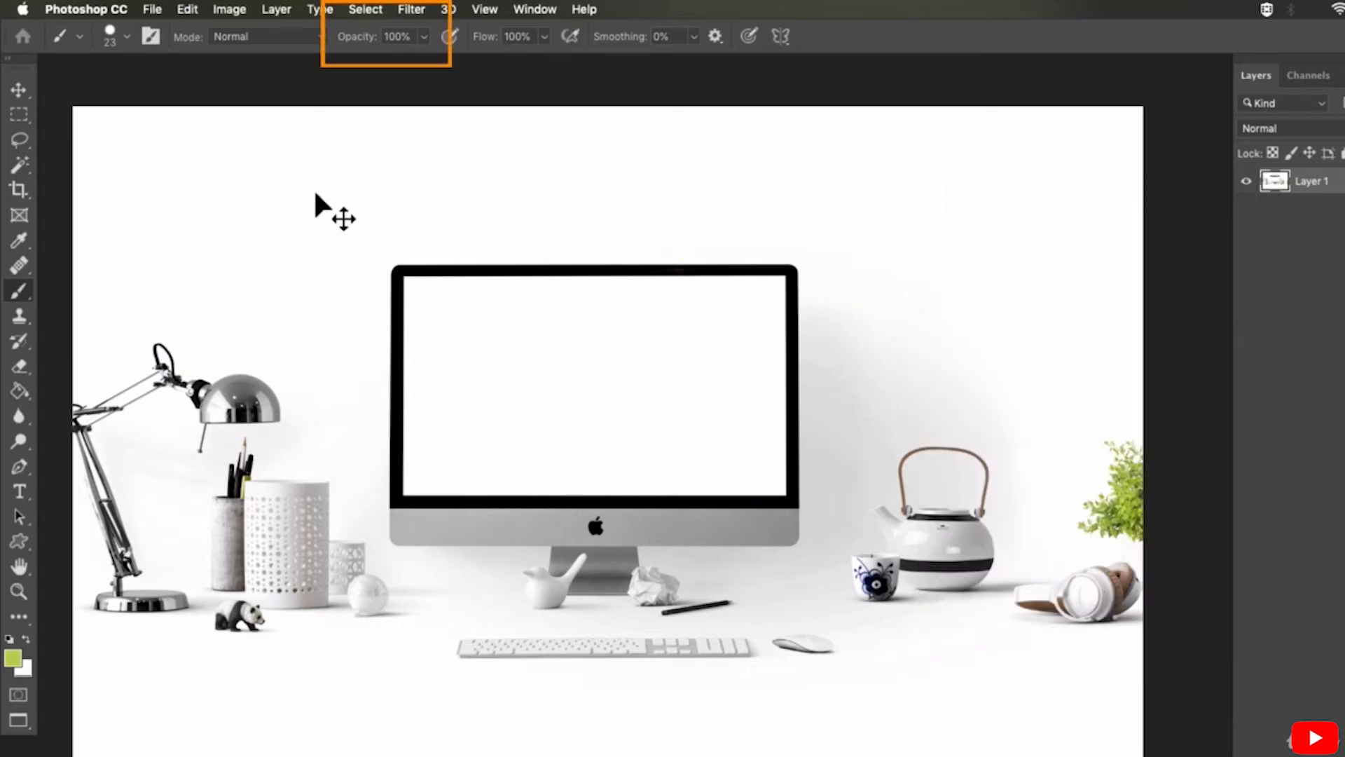
Compare green zigzag strokes over the monitor at 38% opacity and, with a 45 px brush, at 100% opacity.
{"action": "left_click", "coordinate": [424, 37]}
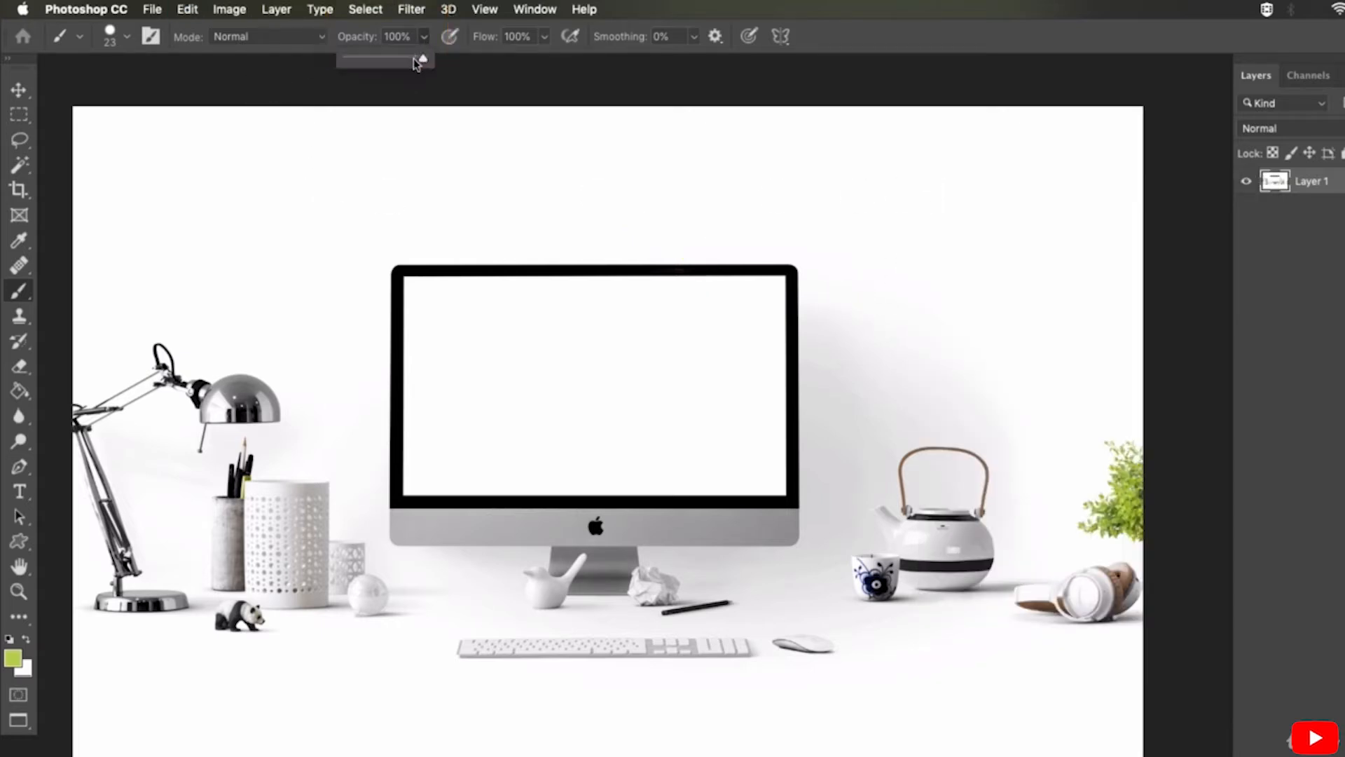
{"action": "mouse_move", "coordinate": [337, 204]}
{"action": "left_mouse_down"}
{"action": "mouse_move", "coordinate": [494, 226]}
{"action": "mouse_move", "coordinate": [435, 281]}
{"action": "mouse_move", "coordinate": [557, 288]}
{"action": "mouse_move", "coordinate": [410, 555]}
{"action": "left_mouse_up"}
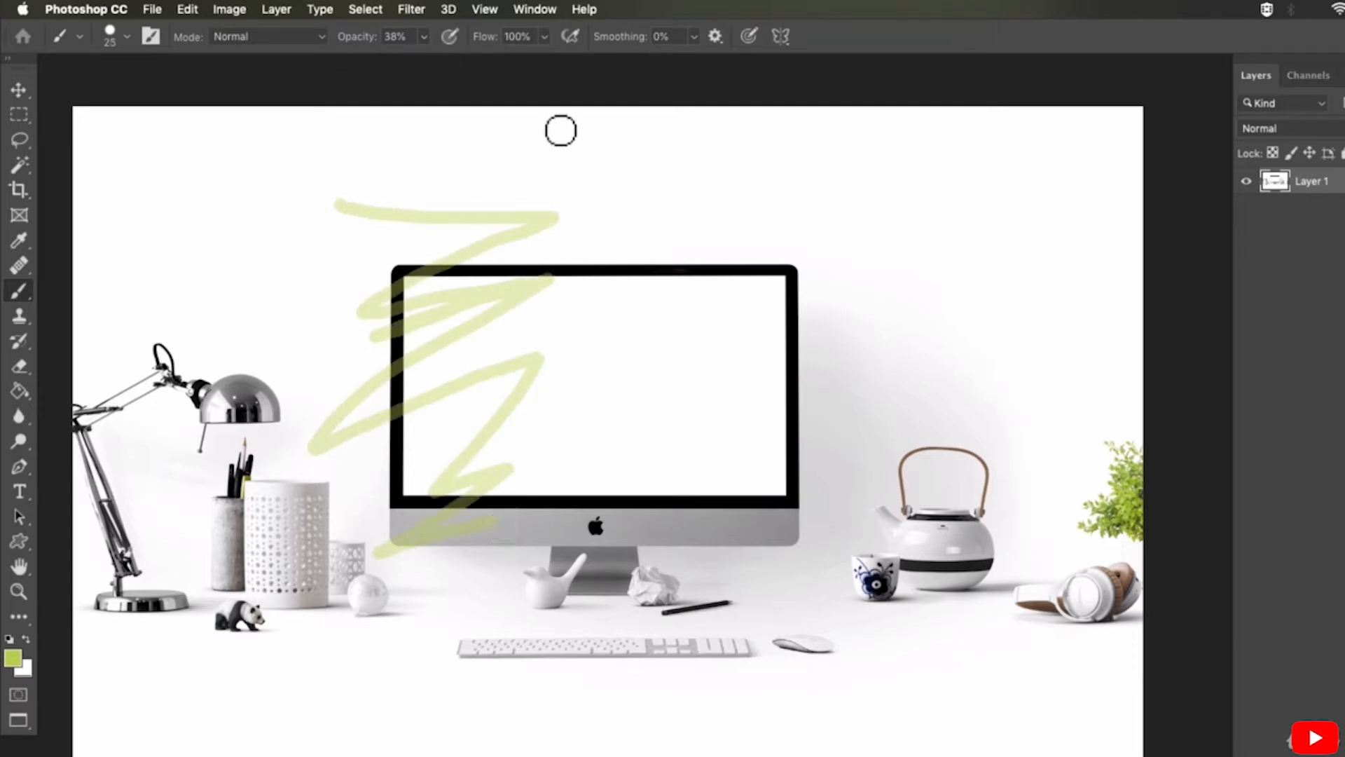
{"action": "left_click", "coordinate": [424, 38]}
{"action": "left_click_drag", "start_coordinate": [469, 62], "coordinate": [476, 61]}
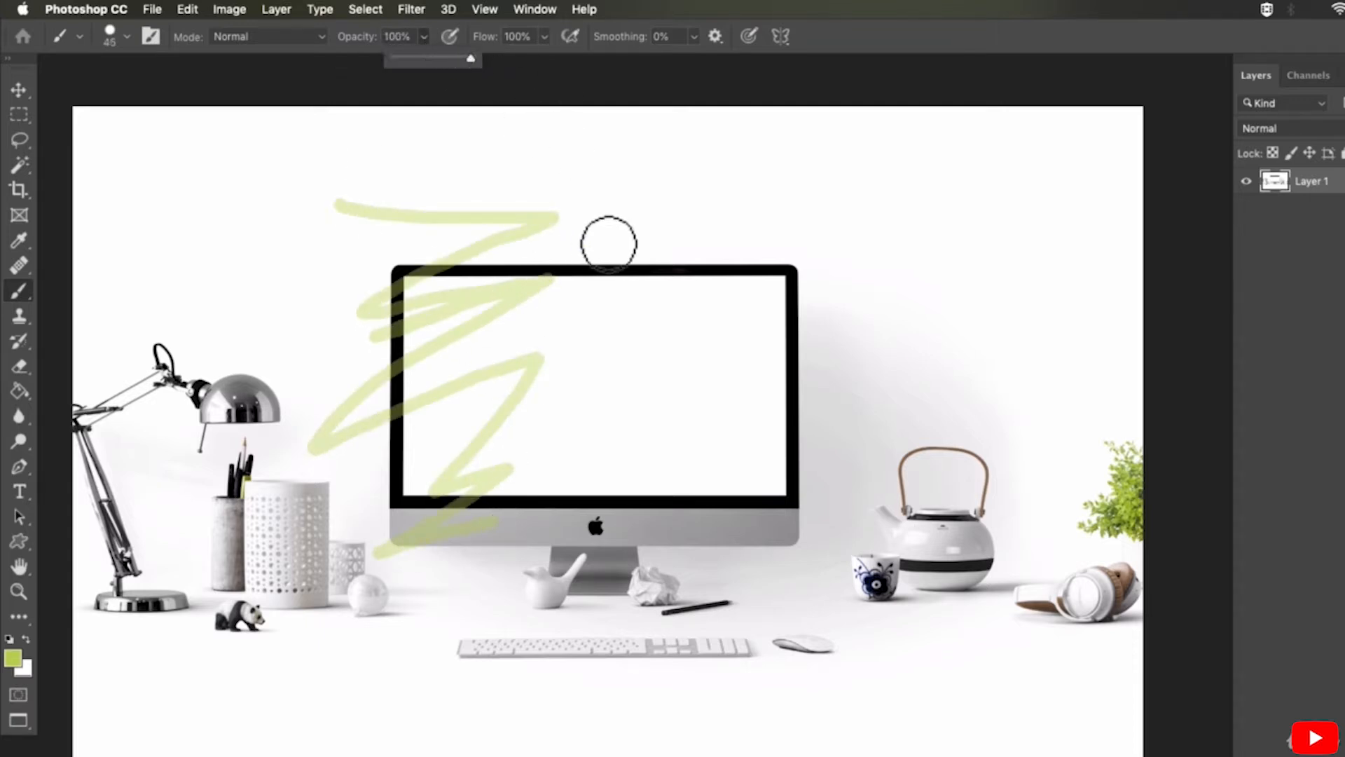
{"action": "mouse_move", "coordinate": [607, 224]}
{"action": "left_mouse_down"}
{"action": "mouse_move", "coordinate": [581, 267]}
{"action": "mouse_move", "coordinate": [593, 300]}
{"action": "mouse_move", "coordinate": [488, 470]}
{"action": "mouse_move", "coordinate": [607, 517]}
{"action": "left_mouse_up"}
Try the brush opacity at 1% and 33% with strokes across the image, and undo the opacity test strokes.
{"action": "left_click", "coordinate": [424, 38]}
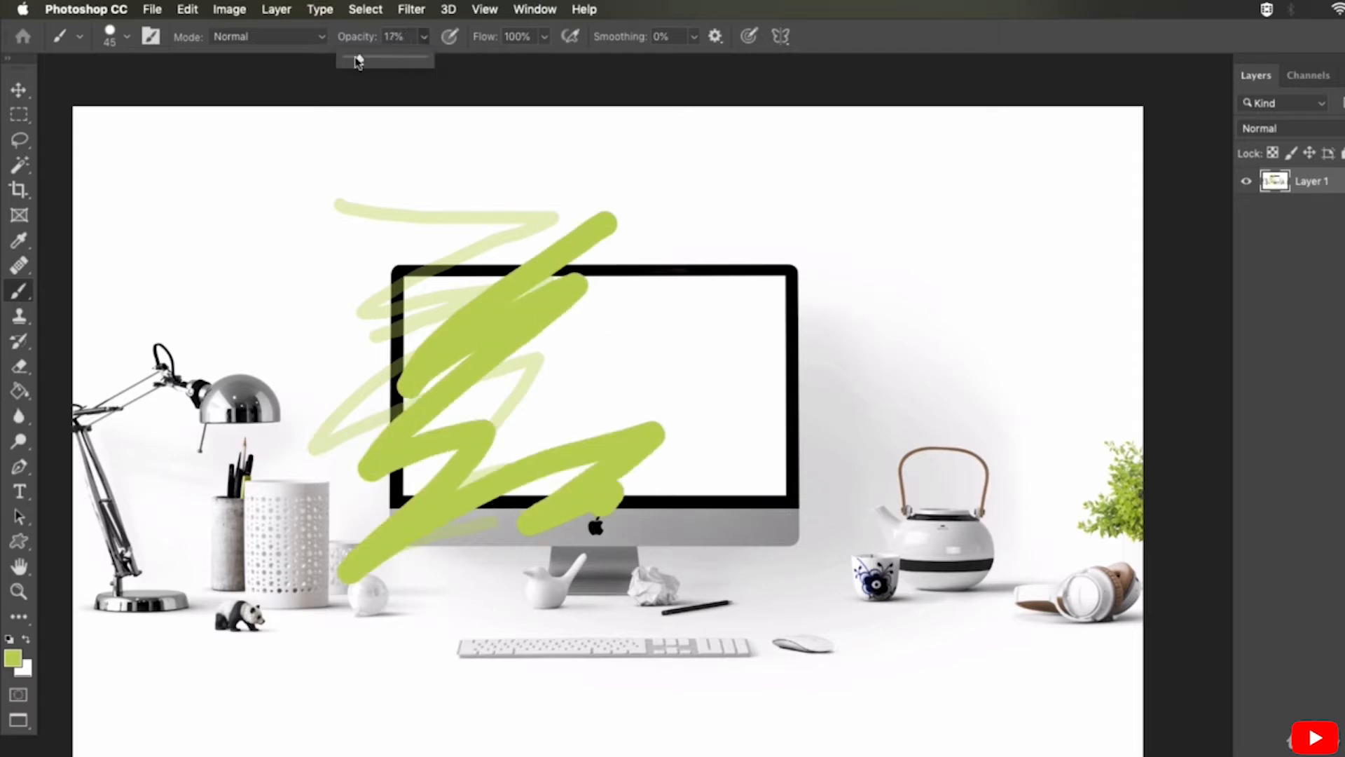
{"action": "left_click_drag", "start_coordinate": [358, 61], "coordinate": [339, 61]}
{"action": "left_click", "coordinate": [424, 38]}
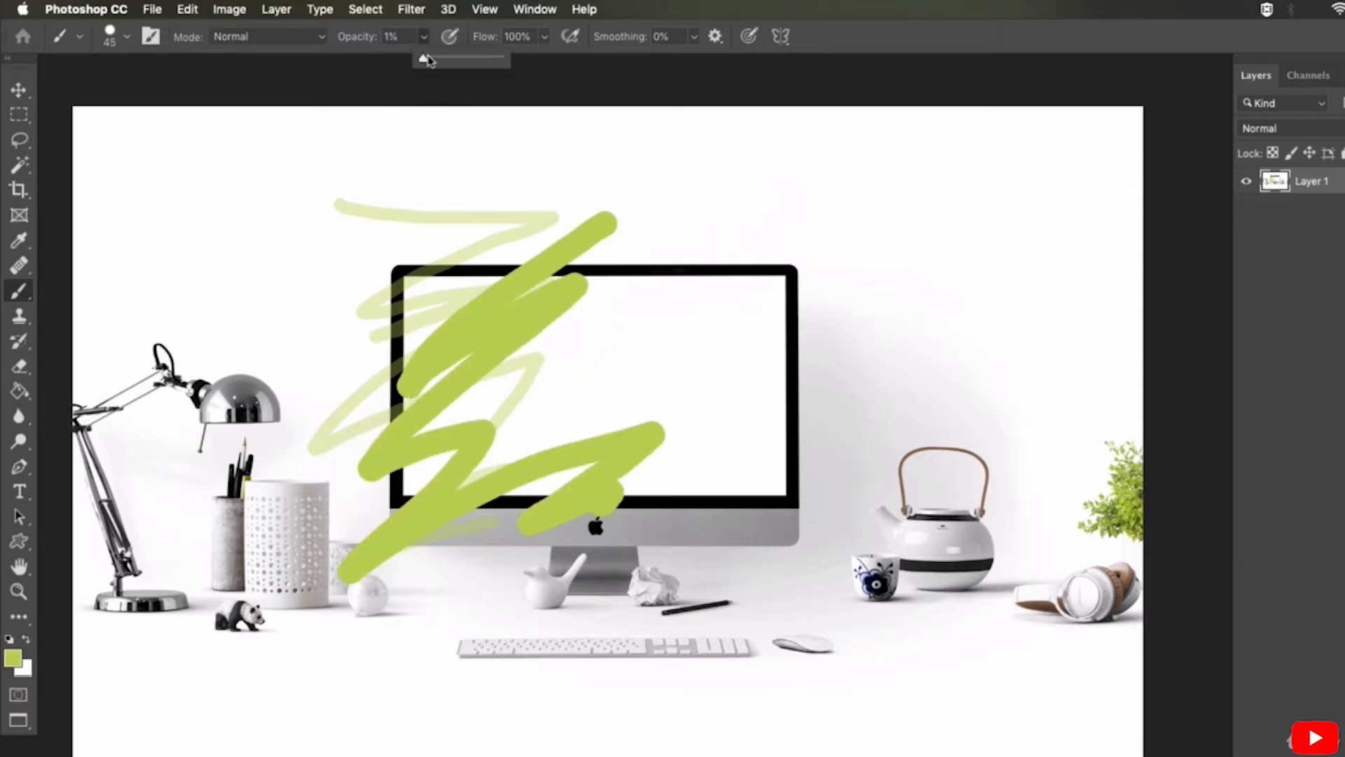
{"action": "mouse_move", "coordinate": [742, 238]}
{"action": "left_mouse_down"}
{"action": "mouse_move", "coordinate": [719, 288]}
{"action": "mouse_move", "coordinate": [480, 516]}
{"action": "mouse_move", "coordinate": [44, 615]}
{"action": "mouse_move", "coordinate": [213, 530]}
{"action": "mouse_move", "coordinate": [186, 495]}
{"action": "left_mouse_up"}
{"action": "key", "text": "super+z"}
{"action": "key", "text": "super+z"}
{"action": "key", "text": "super+z"}
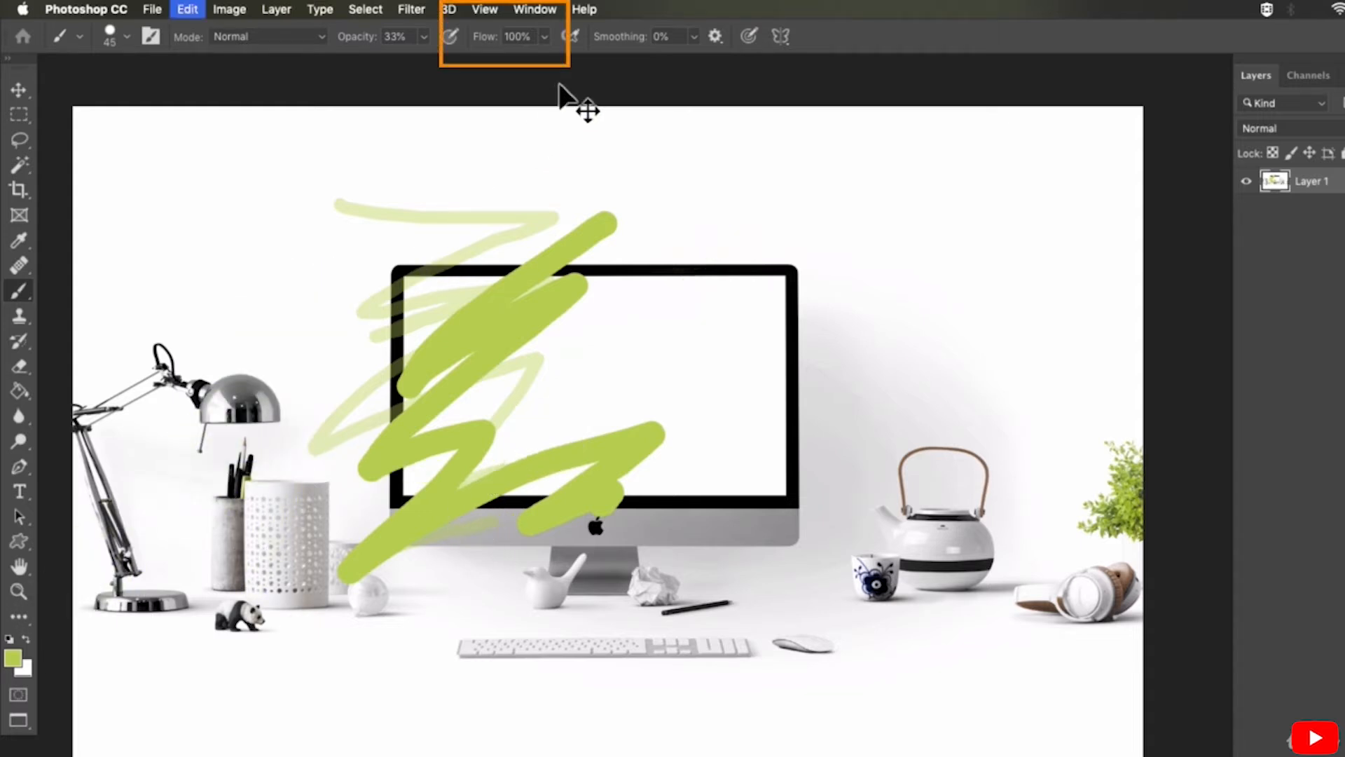
Set the brush flow to 34%, try diagonal green strokes over the monitor and lamp area, and undo them.
{"action": "left_click", "coordinate": [546, 39]}
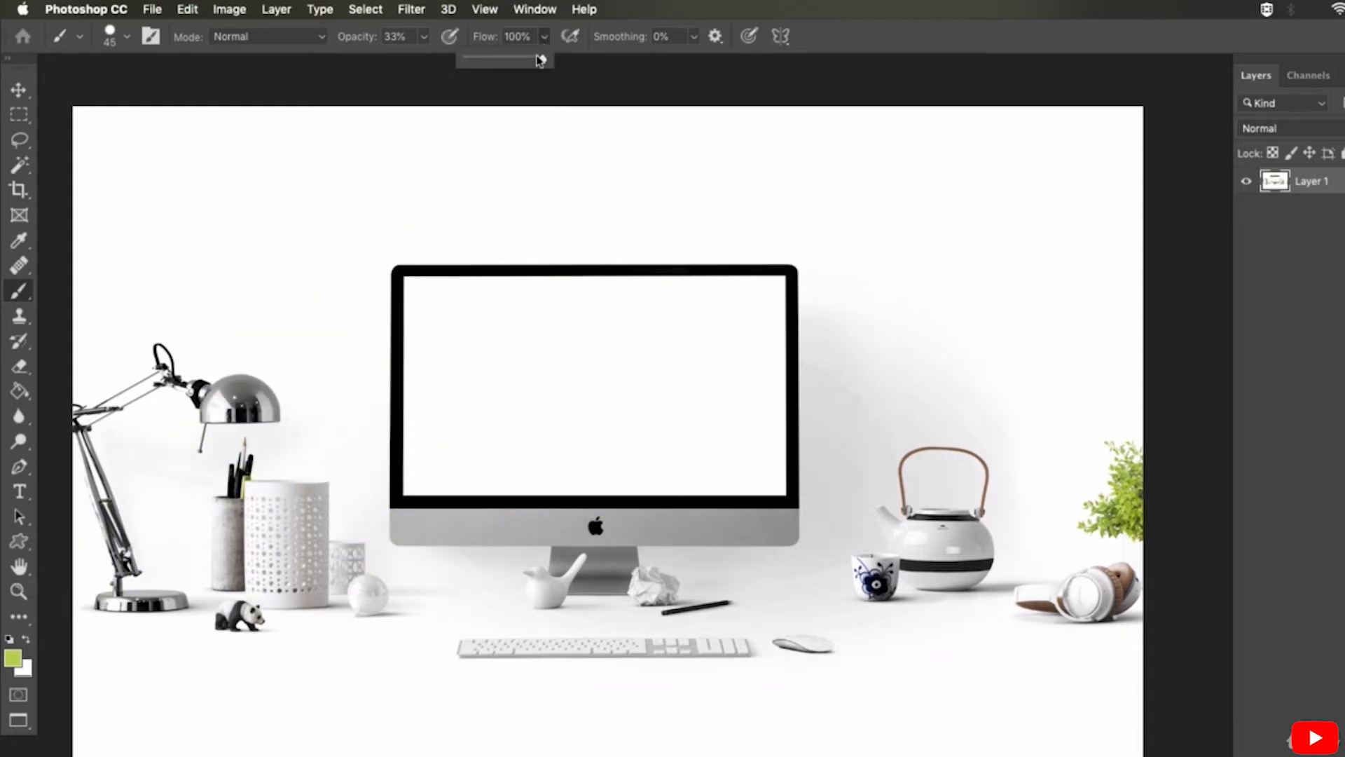
{"action": "left_click_drag", "start_coordinate": [506, 62], "coordinate": [492, 61]}
{"action": "mouse_move", "coordinate": [486, 204]}
{"action": "left_mouse_down"}
{"action": "mouse_move", "coordinate": [442, 291]}
{"action": "mouse_move", "coordinate": [329, 379]}
{"action": "left_mouse_up"}
{"action": "left_click_drag", "start_coordinate": [557, 187], "coordinate": [495, 333]}
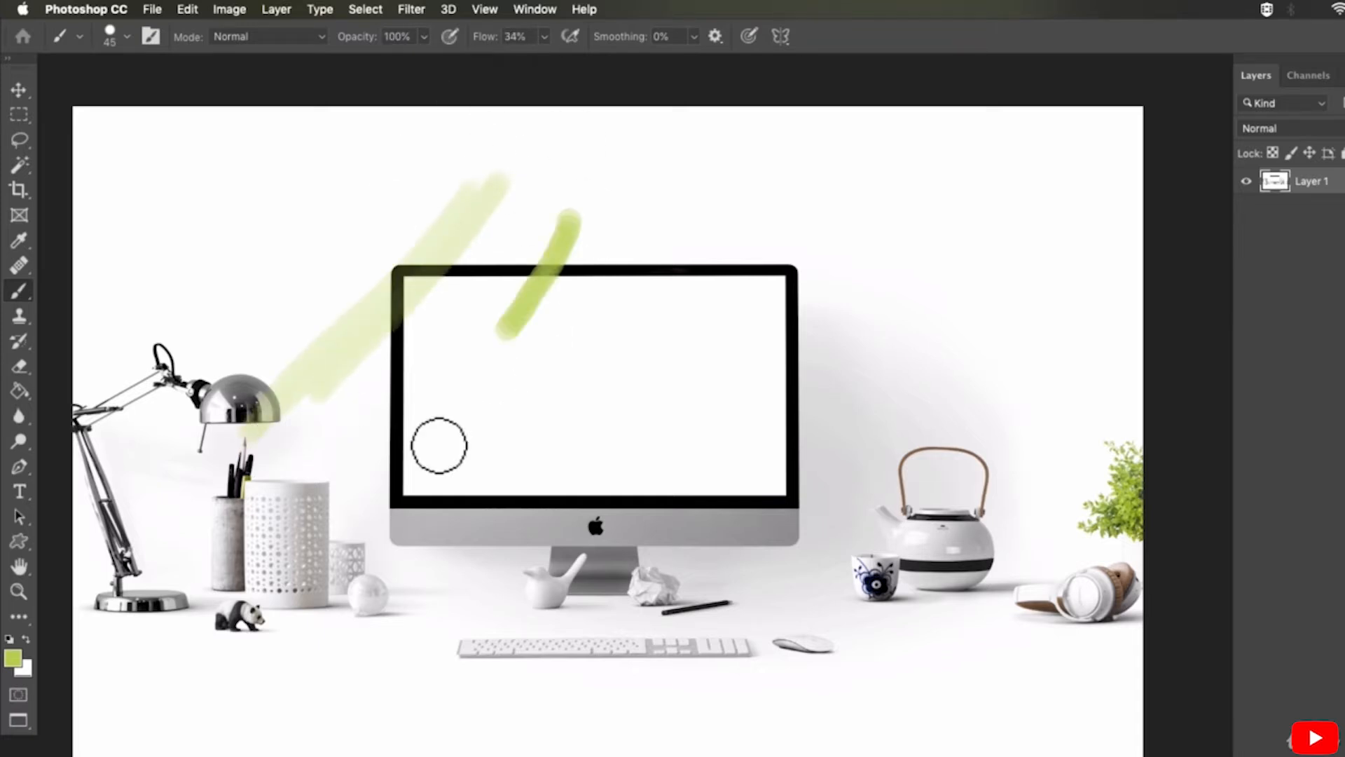
{"action": "mouse_move", "coordinate": [438, 444]}
{"action": "left_mouse_down"}
{"action": "mouse_move", "coordinate": [505, 232]}
{"action": "mouse_move", "coordinate": [498, 309]}
{"action": "mouse_move", "coordinate": [515, 242]}
{"action": "left_mouse_up"}
{"action": "key", "text": "super+z"}
{"action": "key", "text": "super+z"}
{"action": "key", "text": "super+z"}
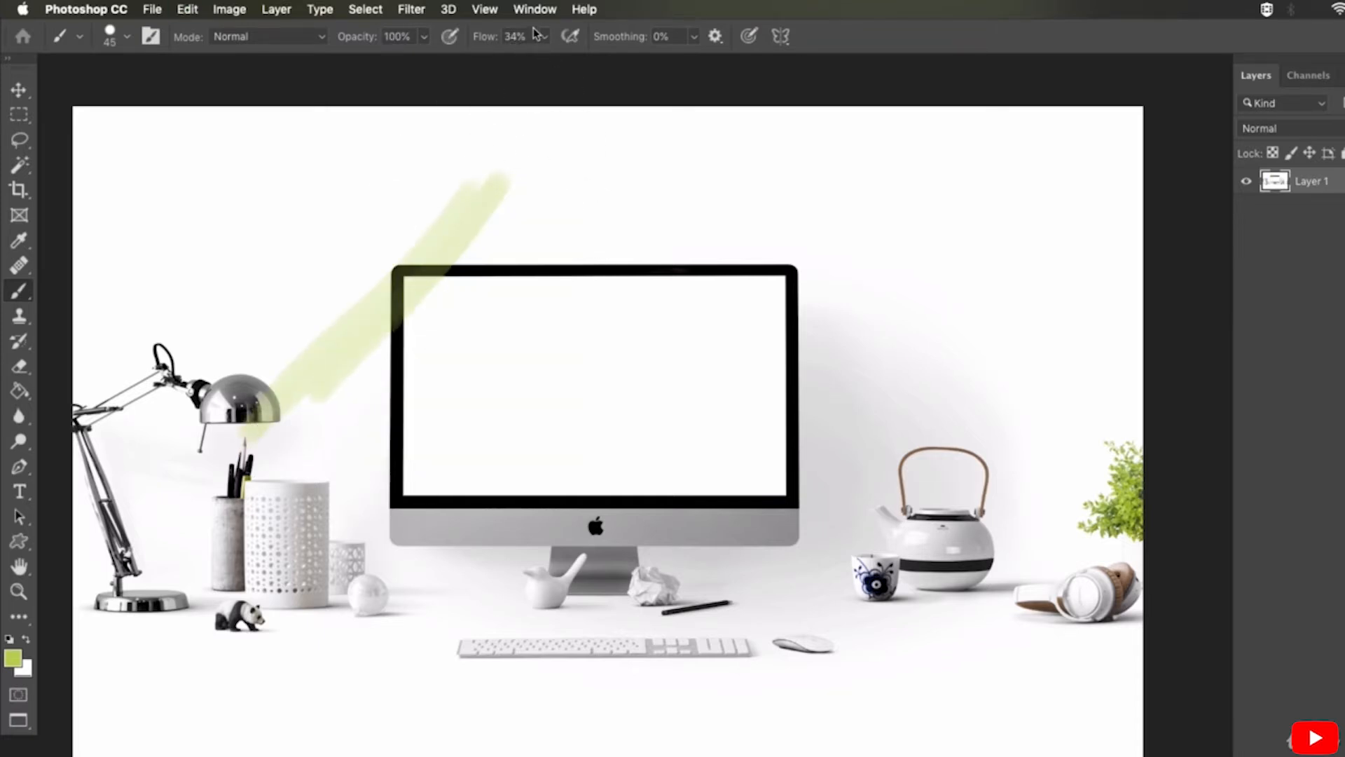
Lower the brush flow to 15%, try a short stroke over the monitor, and undo the remaining flow tests.
{"action": "left_click", "coordinate": [544, 37]}
{"action": "mouse_move", "coordinate": [616, 256]}
{"action": "left_mouse_down"}
{"action": "mouse_move", "coordinate": [566, 346]}
{"action": "mouse_move", "coordinate": [339, 471]}
{"action": "mouse_move", "coordinate": [565, 309]}
{"action": "left_mouse_up"}
{"action": "key", "text": "super+z"}
{"action": "key", "text": "super+z"}
{"action": "key", "text": "super+z"}
{"action": "key", "text": "super+z"}
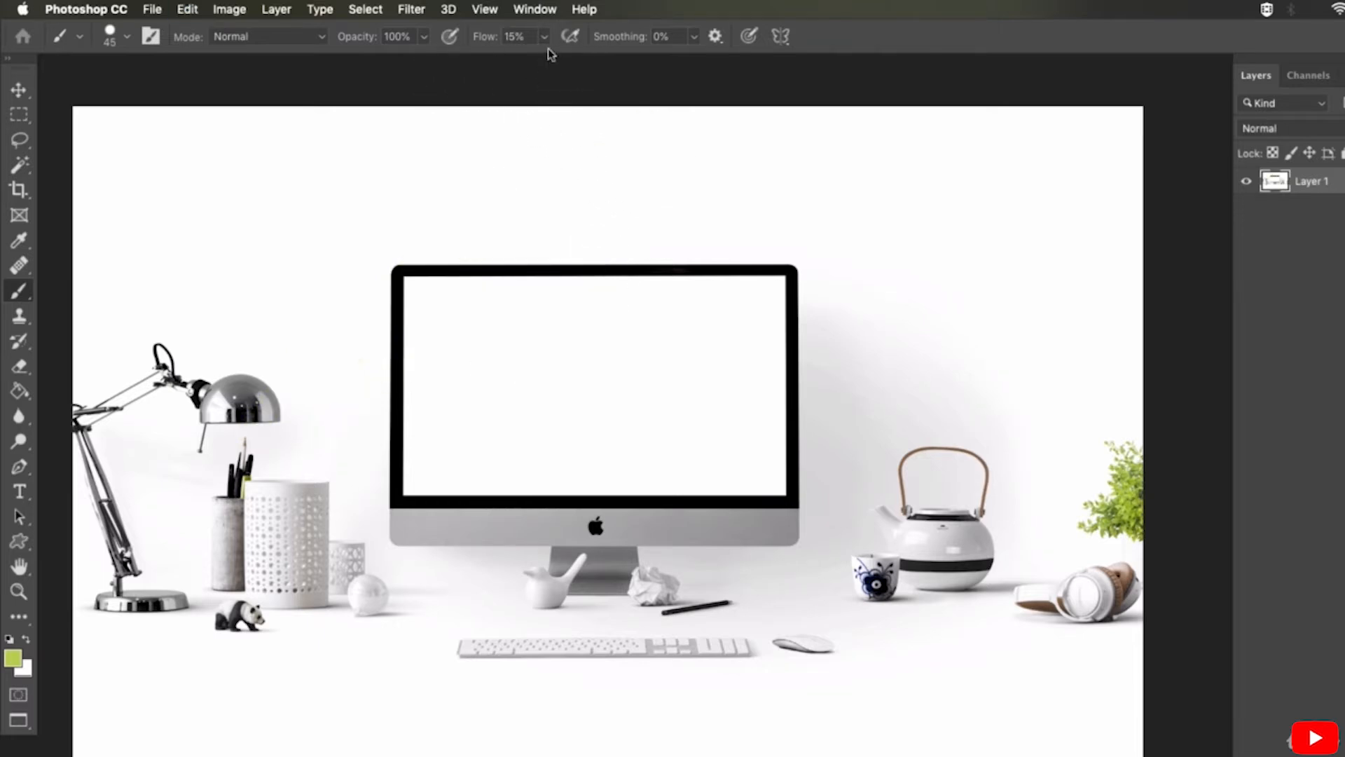
Paint a green spiral over the monitor, and with Smoothing at 70% paint an open ring across its right edge.
{"action": "left_click", "coordinate": [693, 41]}
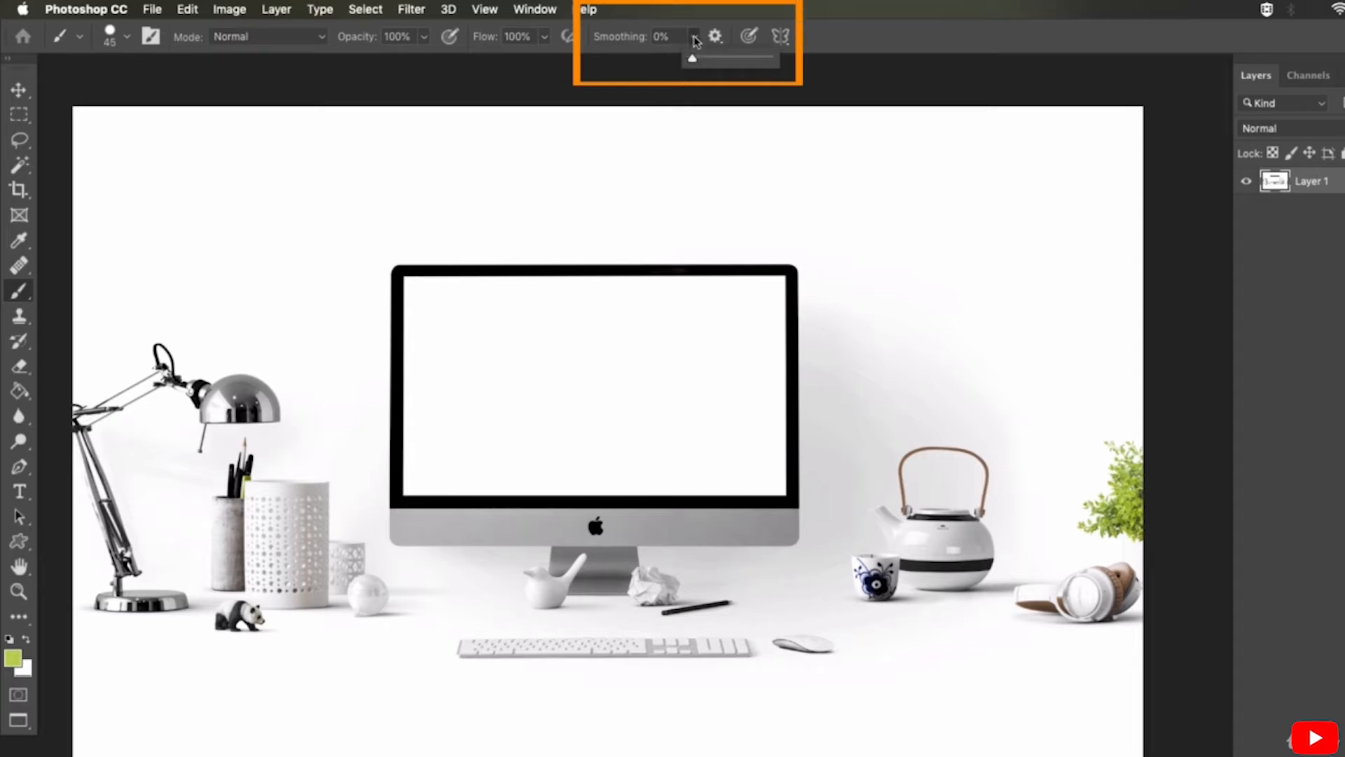
{"action": "mouse_move", "coordinate": [545, 151]}
{"action": "left_mouse_down"}
{"action": "mouse_move", "coordinate": [475, 409]}
{"action": "mouse_move", "coordinate": [647, 240]}
{"action": "mouse_move", "coordinate": [464, 324]}
{"action": "mouse_move", "coordinate": [567, 341]}
{"action": "left_mouse_up"}
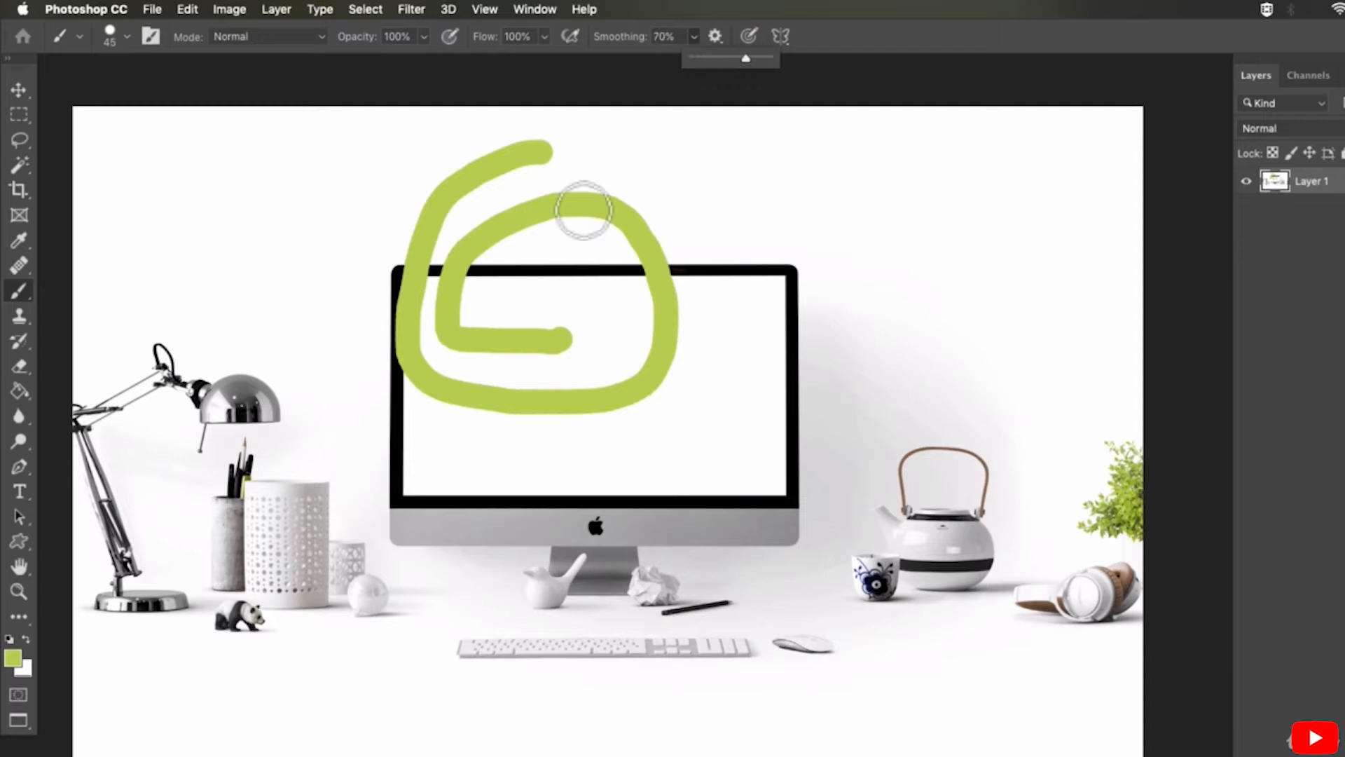
{"action": "mouse_move", "coordinate": [851, 229]}
{"action": "left_mouse_down"}
{"action": "mouse_move", "coordinate": [753, 332]}
{"action": "mouse_move", "coordinate": [757, 379]}
{"action": "left_mouse_up"}
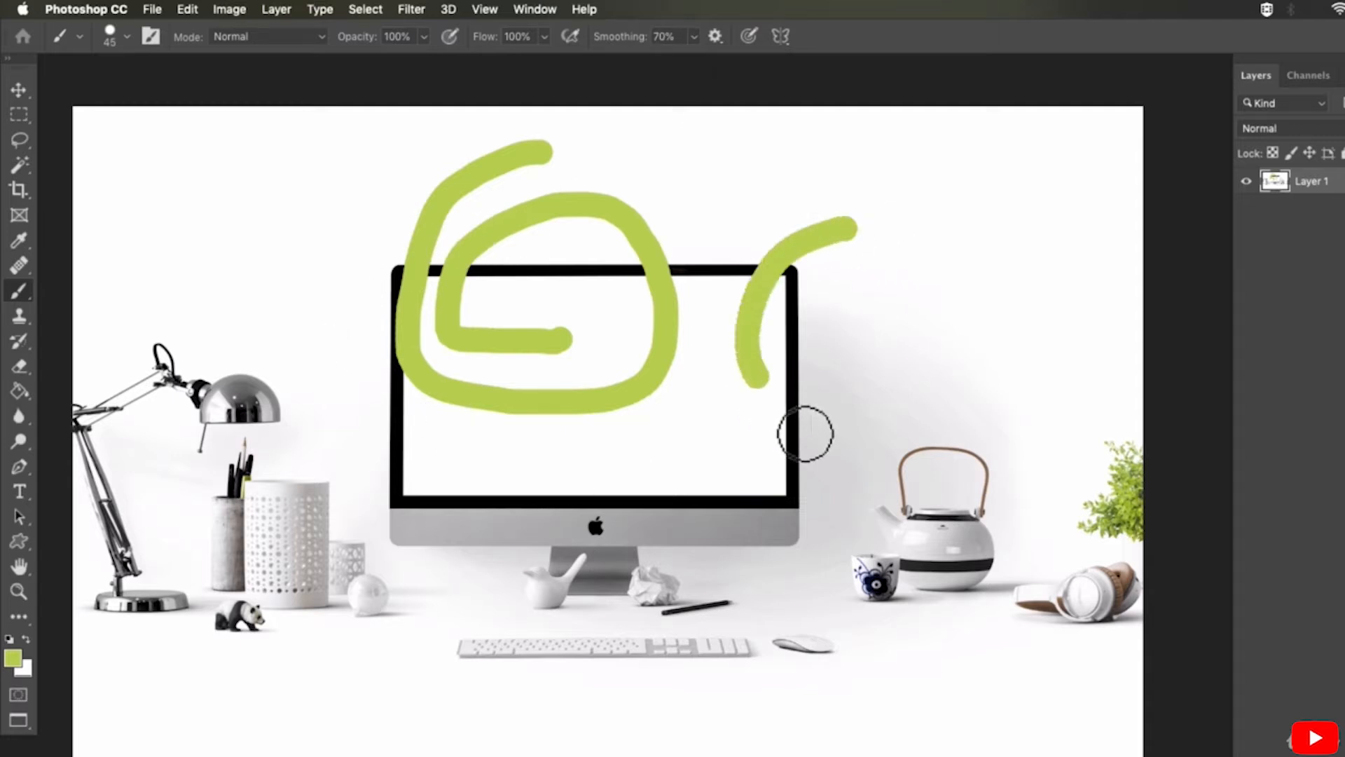
{"action": "mouse_move", "coordinate": [806, 433]}
{"action": "left_mouse_down"}
{"action": "mouse_move", "coordinate": [885, 438]}
{"action": "mouse_move", "coordinate": [1011, 323]}
{"action": "mouse_move", "coordinate": [992, 257]}
{"action": "mouse_move", "coordinate": [904, 234]}
{"action": "left_mouse_up"}
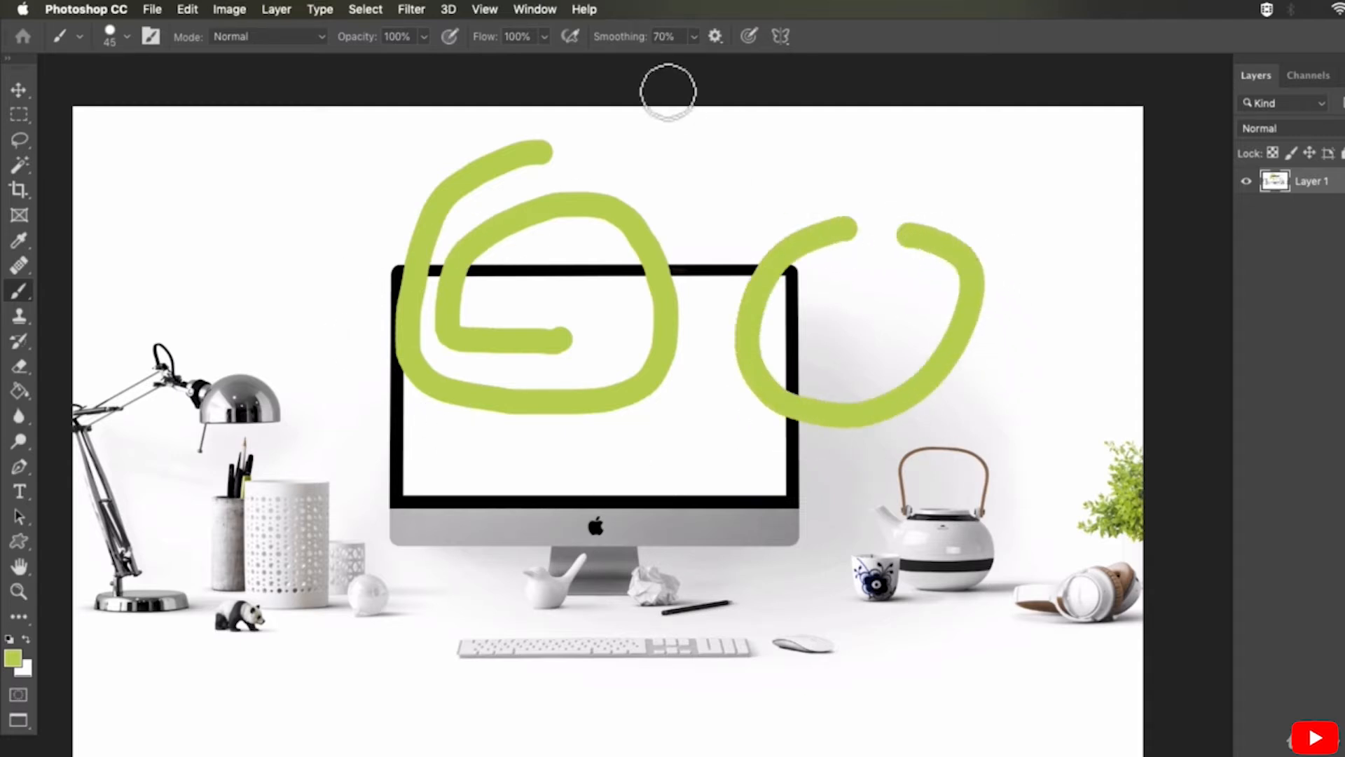
Compare Smoothing by painting a ring above the lamp at 100% and another above the monitor's upper-right corner at 0%.
{"action": "left_click", "coordinate": [694, 39]}
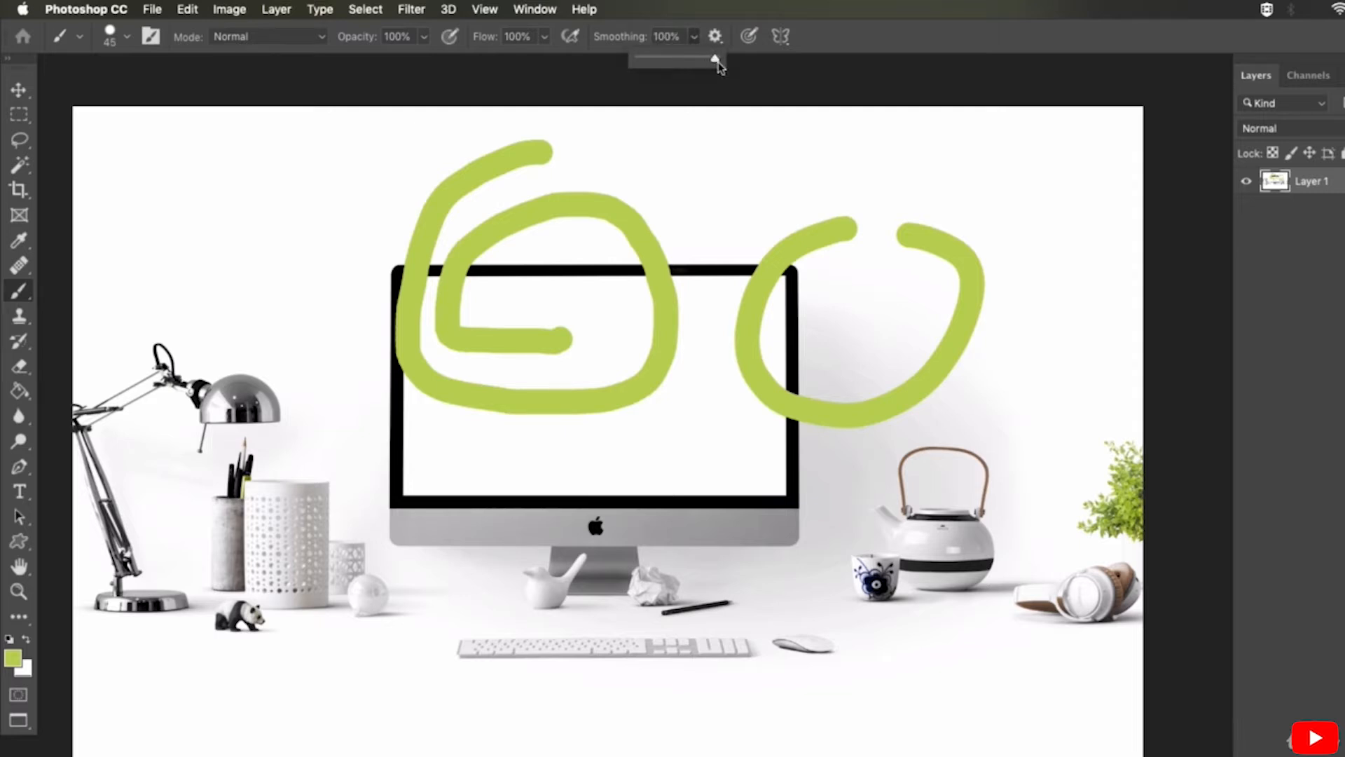
{"action": "mouse_move", "coordinate": [275, 191]}
{"action": "left_mouse_down"}
{"action": "mouse_move", "coordinate": [210, 246]}
{"action": "mouse_move", "coordinate": [210, 330]}
{"action": "mouse_move", "coordinate": [272, 349]}
{"action": "left_mouse_up"}
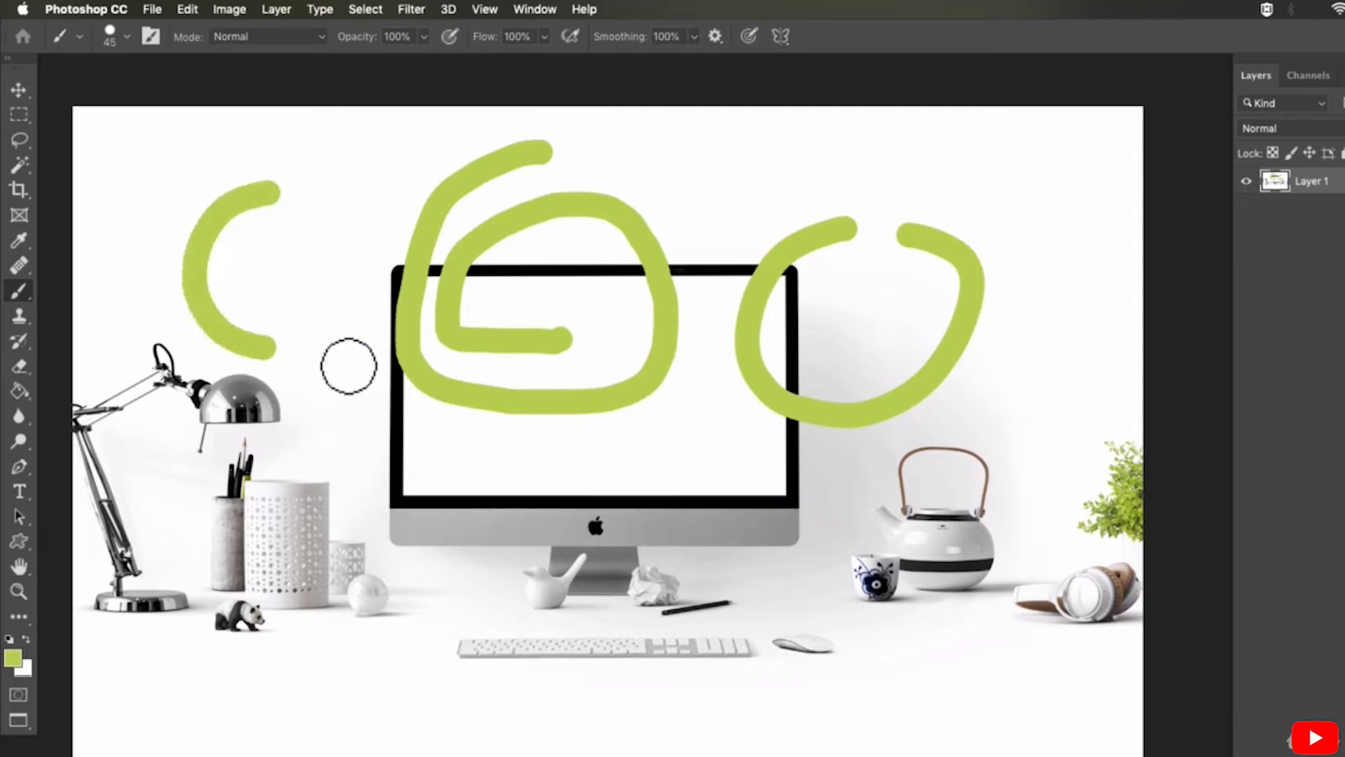
{"action": "mouse_move", "coordinate": [349, 366]}
{"action": "left_mouse_down"}
{"action": "mouse_move", "coordinate": [399, 279]}
{"action": "mouse_move", "coordinate": [392, 225]}
{"action": "mouse_move", "coordinate": [341, 193]}
{"action": "mouse_move", "coordinate": [300, 188]}
{"action": "mouse_move", "coordinate": [273, 197]}
{"action": "left_mouse_up"}
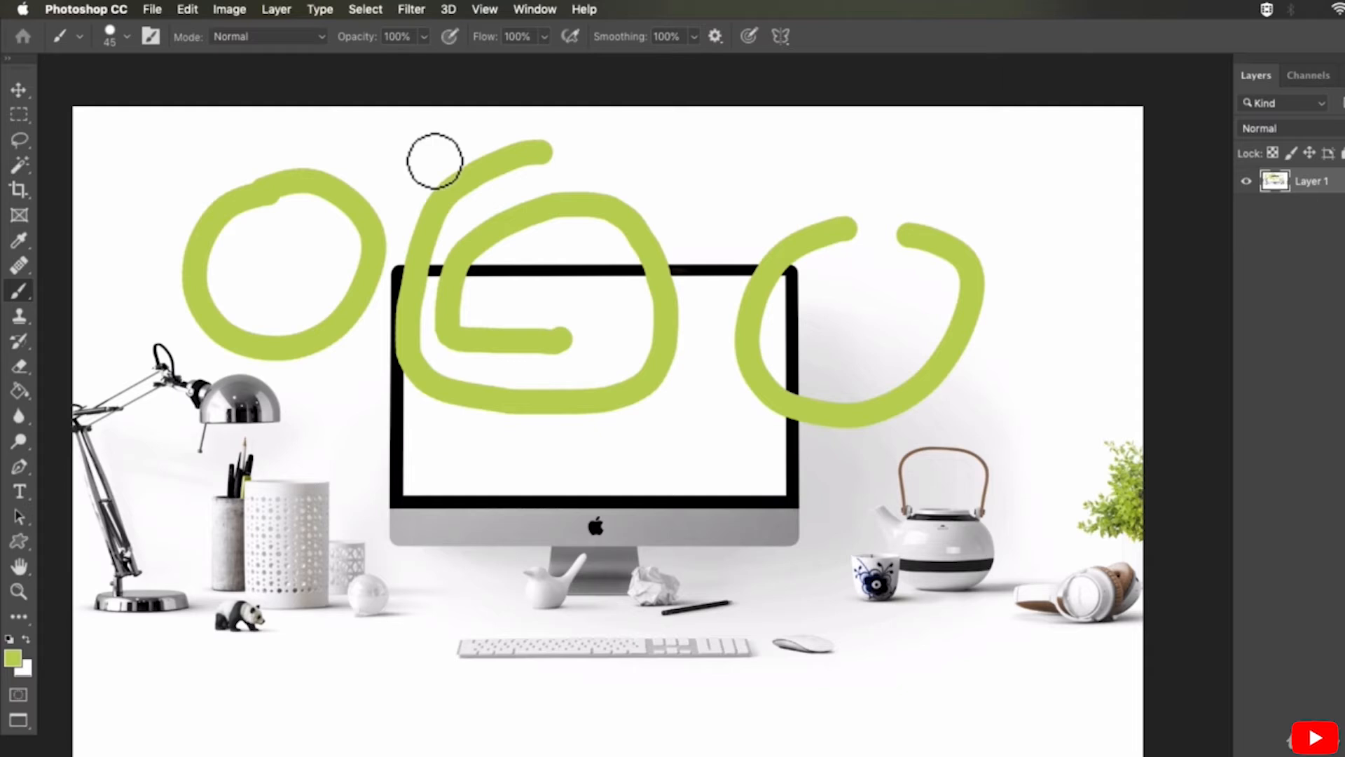
{"action": "left_click", "coordinate": [694, 41]}
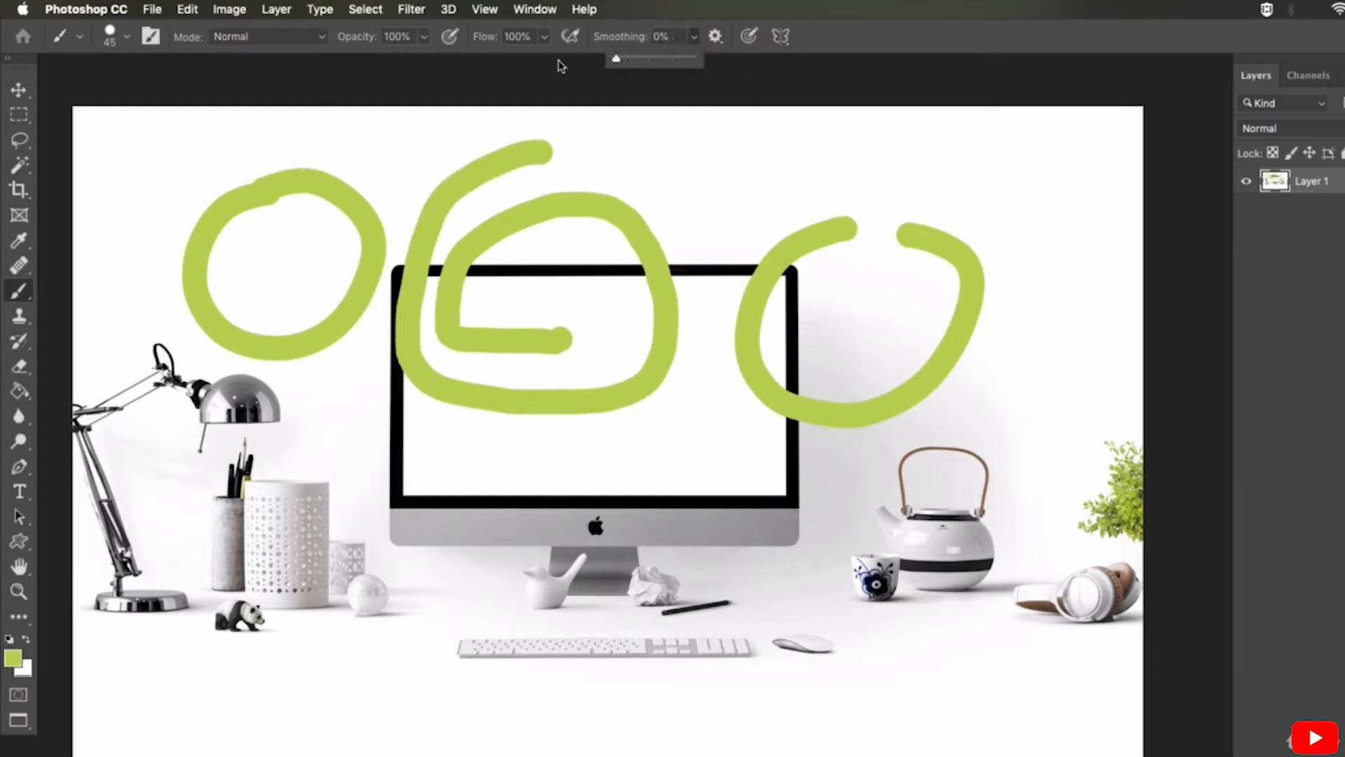
{"action": "mouse_move", "coordinate": [771, 157]}
{"action": "left_mouse_down"}
{"action": "mouse_move", "coordinate": [734, 221]}
{"action": "mouse_move", "coordinate": [765, 295]}
{"action": "mouse_move", "coordinate": [899, 285]}
{"action": "mouse_move", "coordinate": [894, 189]}
{"action": "mouse_move", "coordinate": [834, 164]}
{"action": "mouse_move", "coordinate": [761, 172]}
{"action": "mouse_move", "coordinate": [715, 232]}
{"action": "left_mouse_up"}
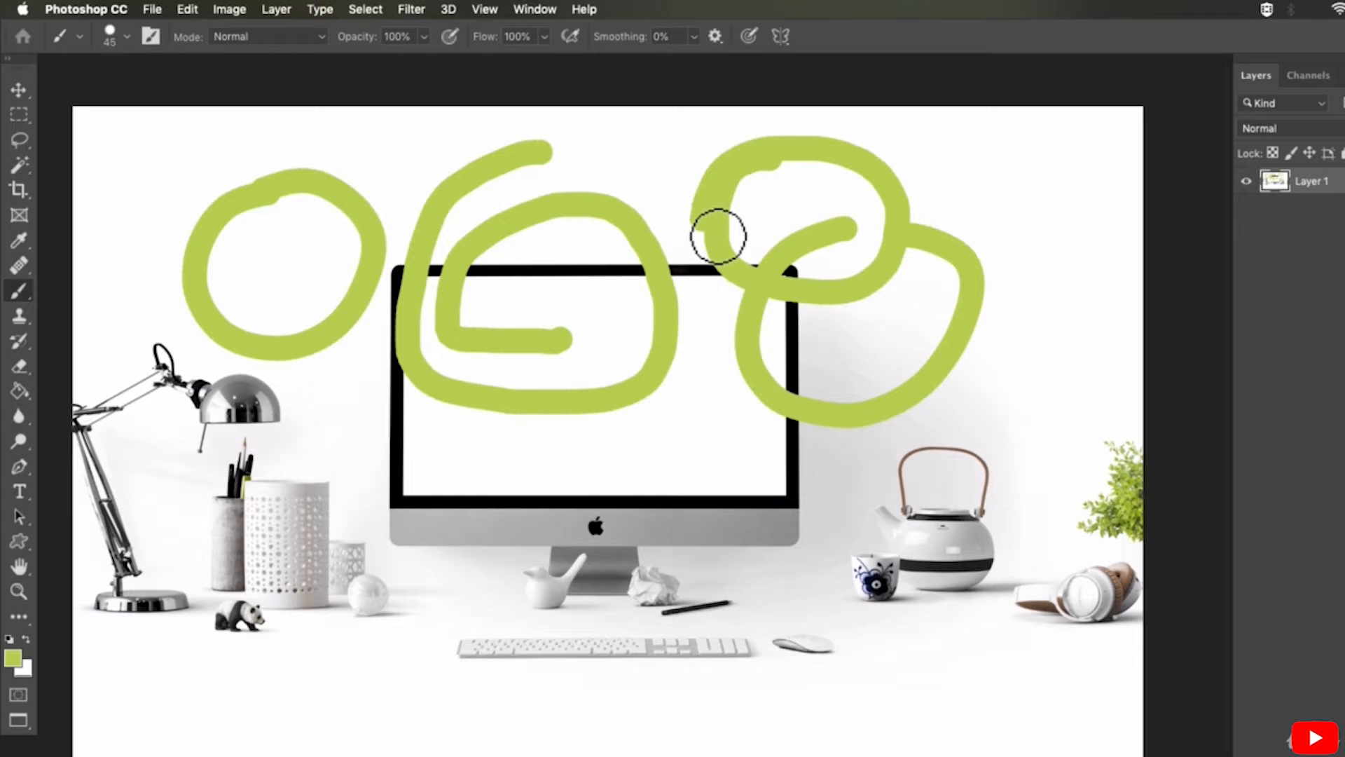
Set Smoothing to 100% and paint large green freehand letters, including H and T, across the desk objects.
{"action": "left_click", "coordinate": [699, 38]}
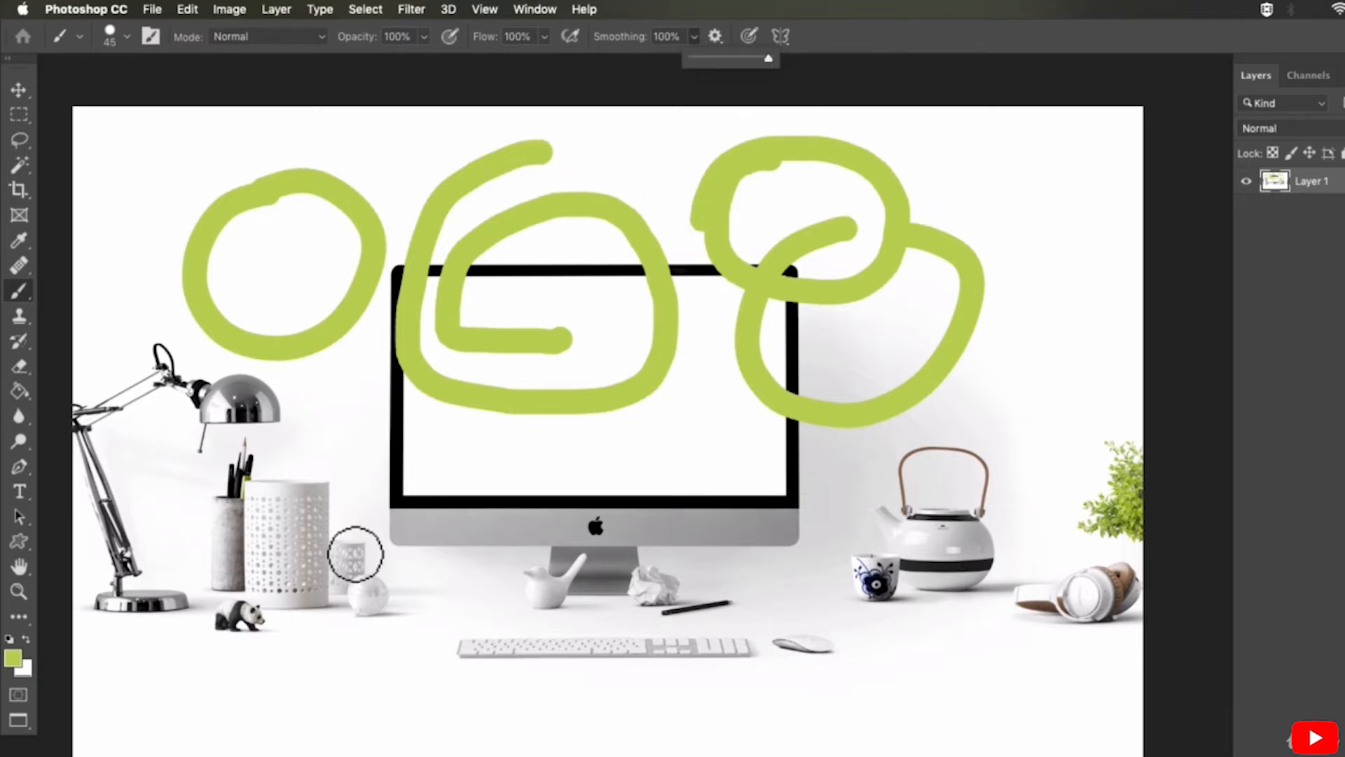
{"action": "left_click_drag", "start_coordinate": [204, 463], "coordinate": [214, 594]}
{"action": "left_click_drag", "start_coordinate": [237, 539], "coordinate": [269, 540]}
{"action": "left_click_drag", "start_coordinate": [370, 559], "coordinate": [371, 554]}
{"action": "left_click_drag", "start_coordinate": [343, 422], "coordinate": [357, 703]}
{"action": "mouse_move", "coordinate": [420, 497]}
{"action": "left_mouse_down"}
{"action": "mouse_move", "coordinate": [532, 535]}
{"action": "mouse_move", "coordinate": [480, 603]}
{"action": "left_mouse_up"}
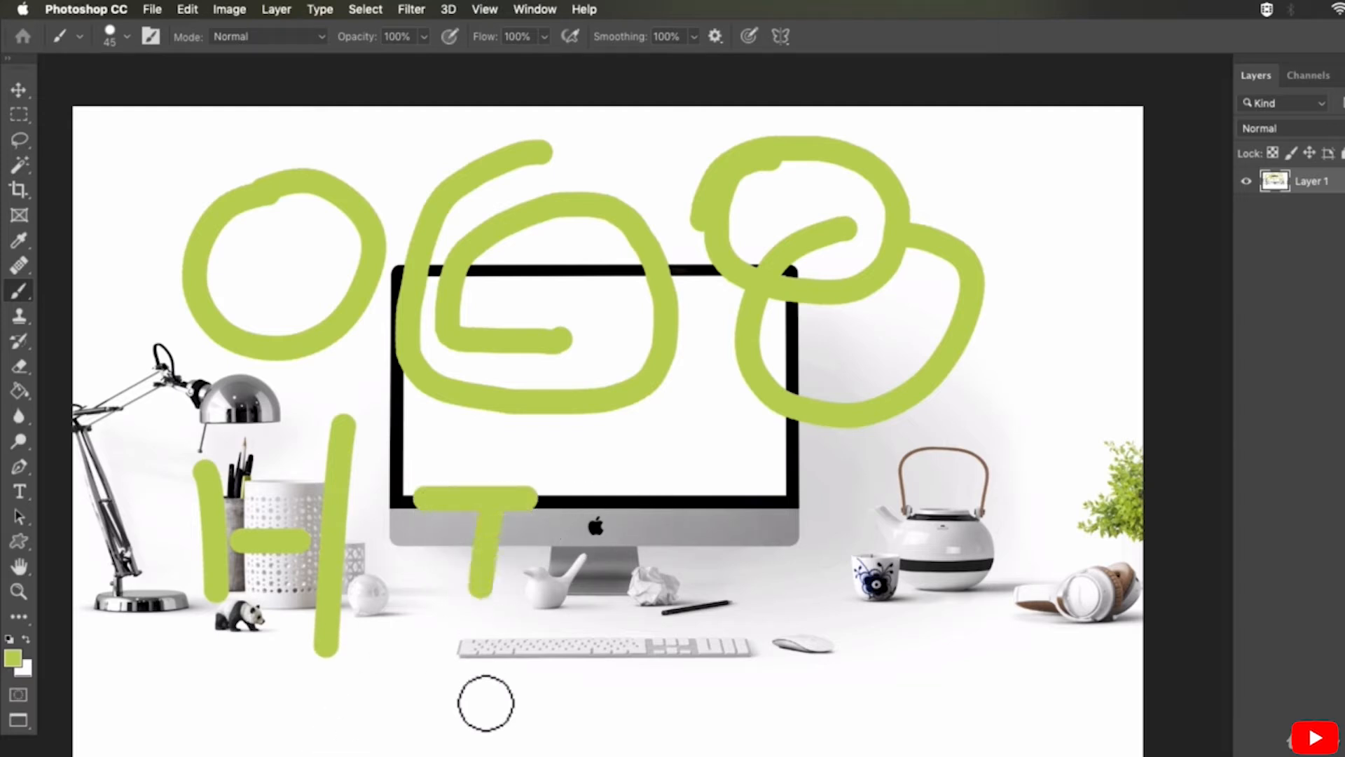
{"action": "left_click_drag", "start_coordinate": [421, 679], "coordinate": [701, 636]}
Undo all the green rings and letters painted over the image.
{"action": "key", "text": "super+z"}
{"action": "key", "text": "super+z"}
{"action": "key", "text": "super+z"}
{"action": "key", "text": "super+z"}
{"action": "key", "text": "super+z"}
{"action": "key", "text": "super+z"}
{"action": "key", "text": "super+z"}
{"action": "key", "text": "super+z"}
{"action": "key", "text": "super+z"}
{"action": "key", "text": "super+z"}
{"action": "key", "text": "super+z"}
{"action": "key", "text": "super+z"}
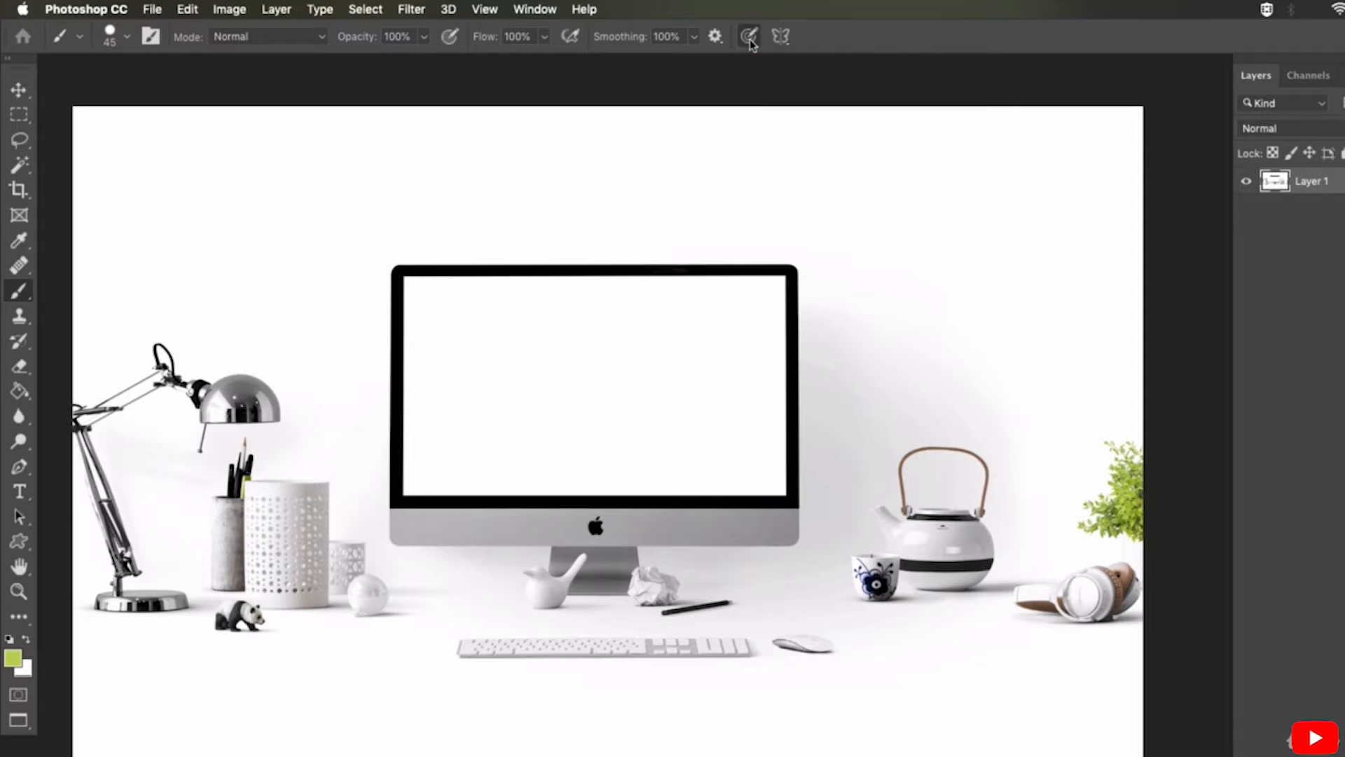
Try the pen pressure for size option with a green stroke across the monitor, and undo the stroke.
{"action": "left_click", "coordinate": [750, 41]}
{"action": "mouse_move", "coordinate": [390, 300]}
{"action": "left_mouse_down"}
{"action": "mouse_move", "coordinate": [765, 210]}
{"action": "mouse_move", "coordinate": [730, 219]}
{"action": "left_mouse_up"}
{"action": "key", "text": "ctrl+z"}
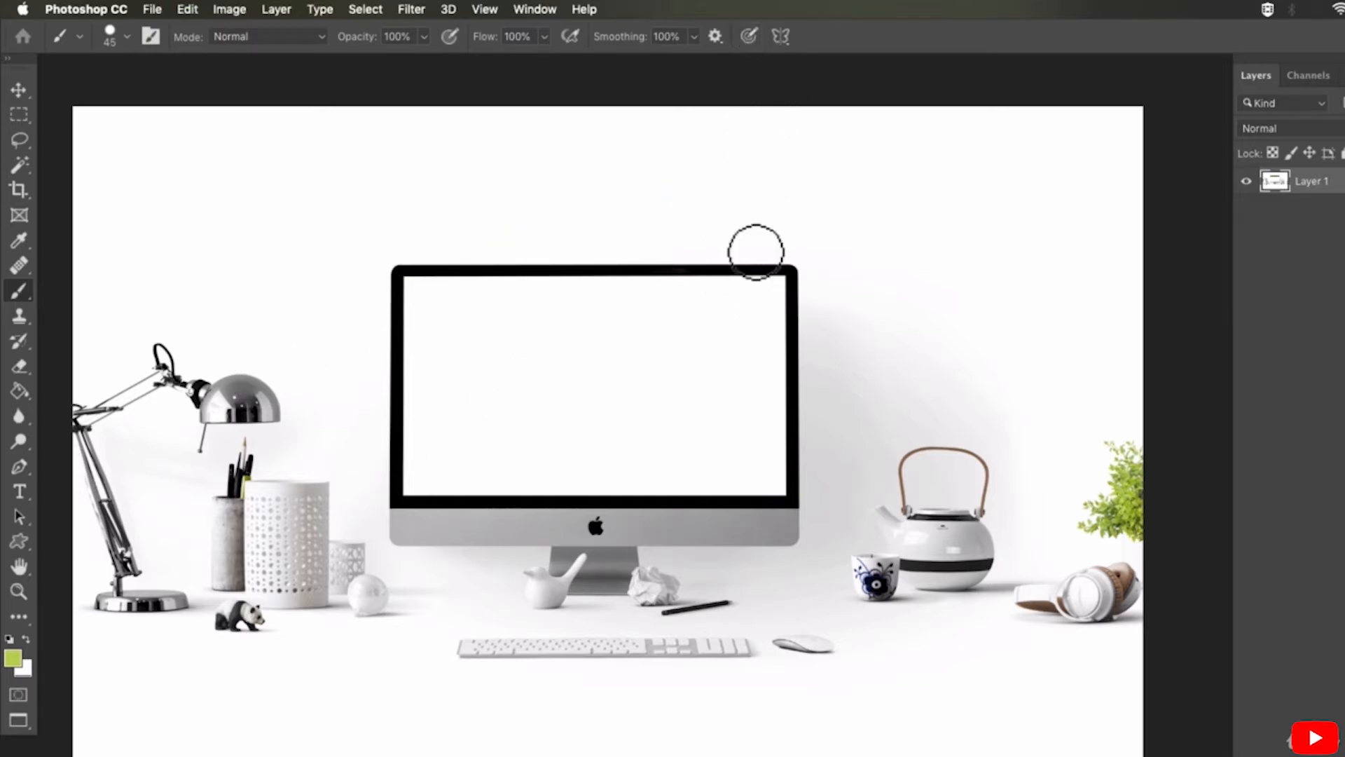
Set Smoothing to 59% and paint a curved green stroke over the monitor mirrored across a Vertical symmetry axis.
{"action": "left_click", "coordinate": [693, 37]}
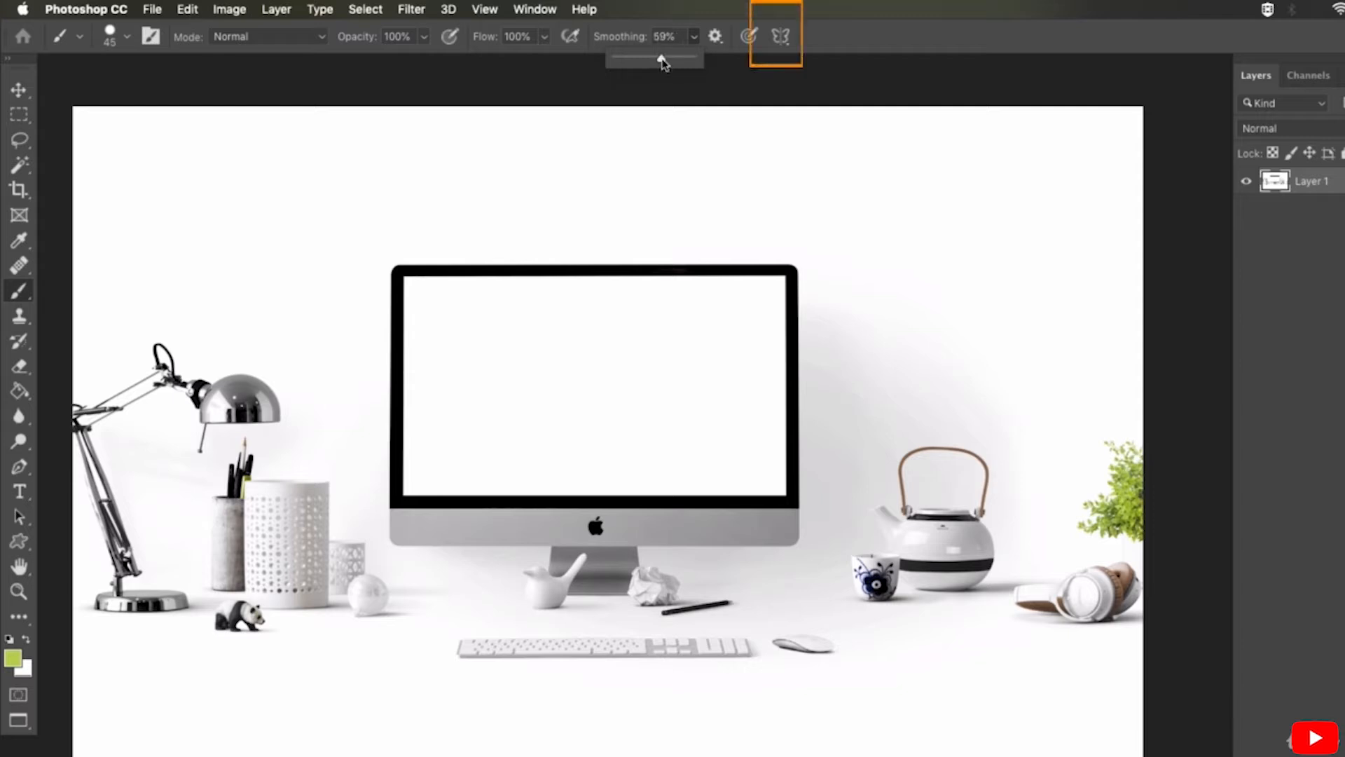
{"action": "left_click", "coordinate": [782, 38]}
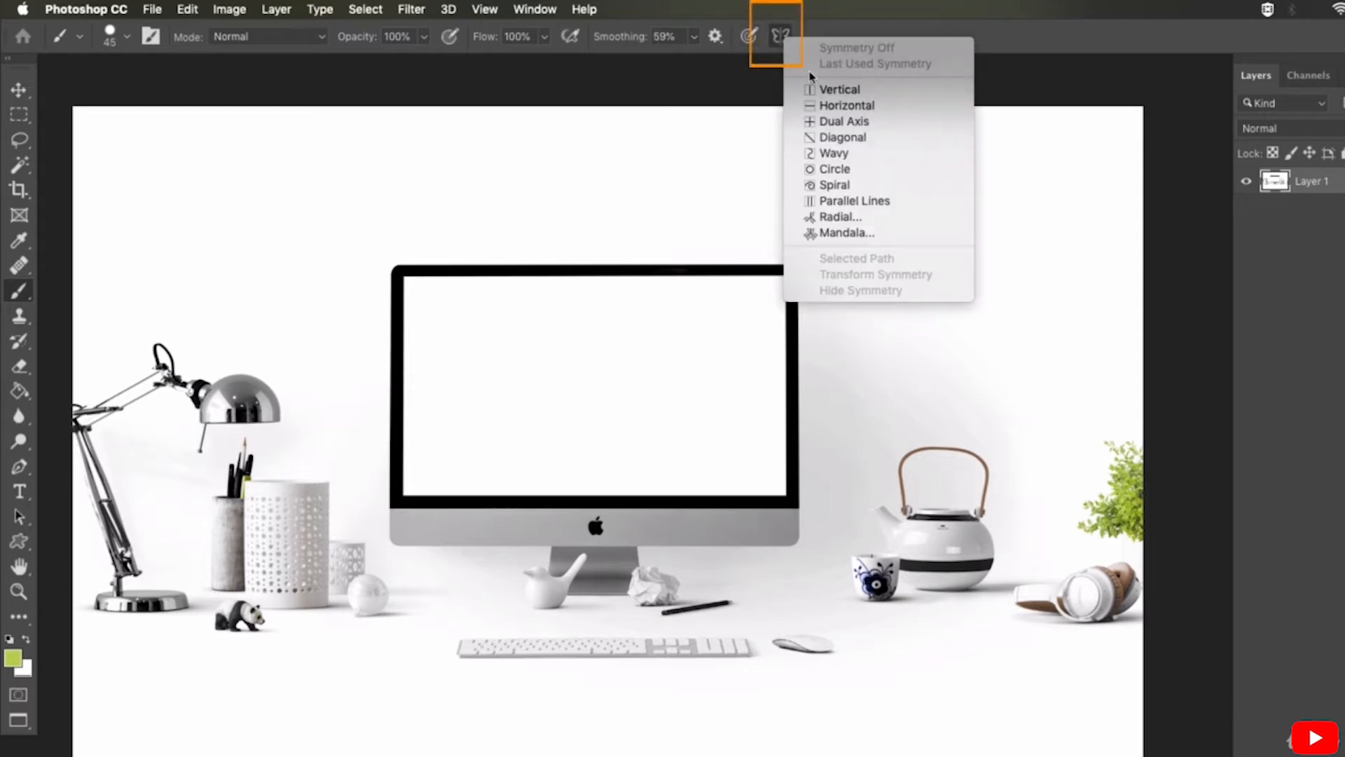
{"action": "left_click", "coordinate": [853, 90]}
{"action": "key", "text": "Return"}
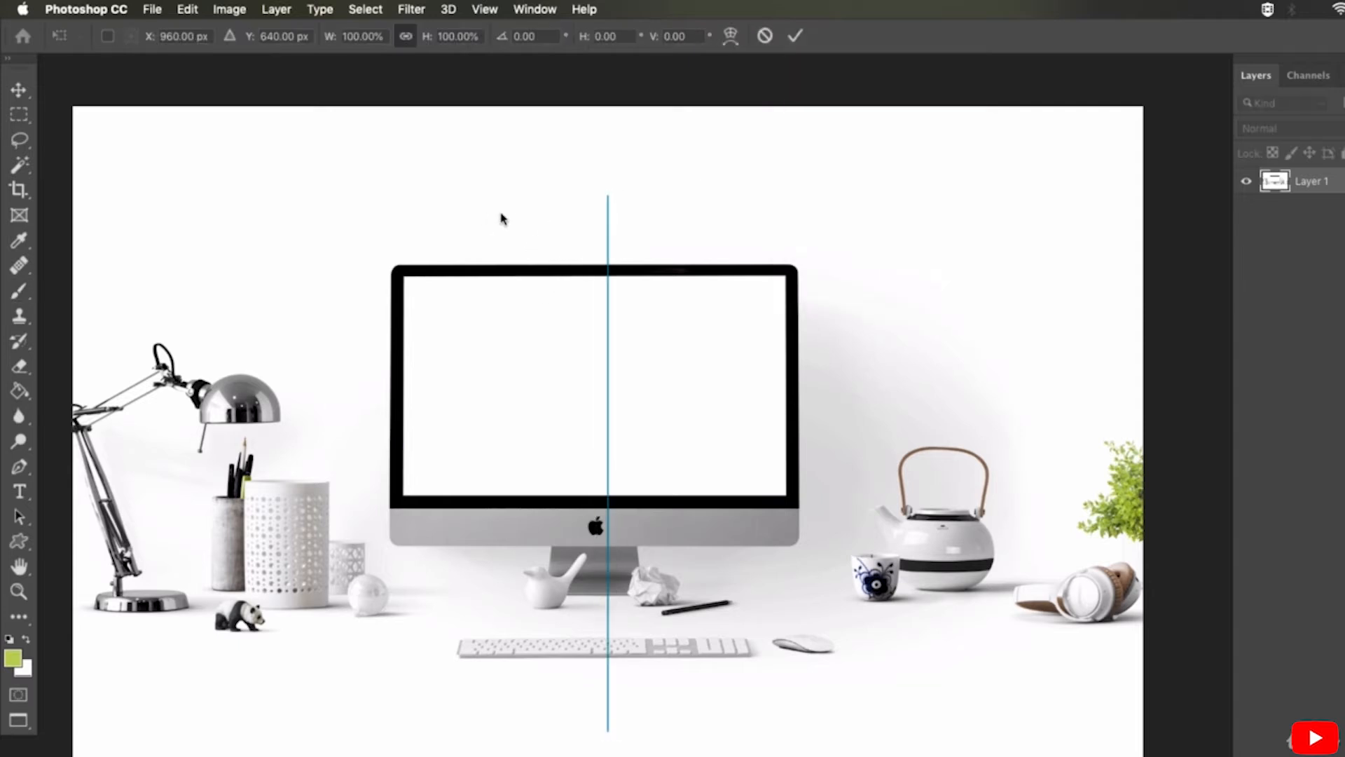
{"action": "left_click", "coordinate": [528, 215]}
{"action": "mouse_move", "coordinate": [529, 216]}
{"action": "left_mouse_down"}
{"action": "mouse_move", "coordinate": [535, 300]}
{"action": "mouse_move", "coordinate": [367, 481]}
{"action": "mouse_move", "coordinate": [508, 496]}
{"action": "left_mouse_up"}
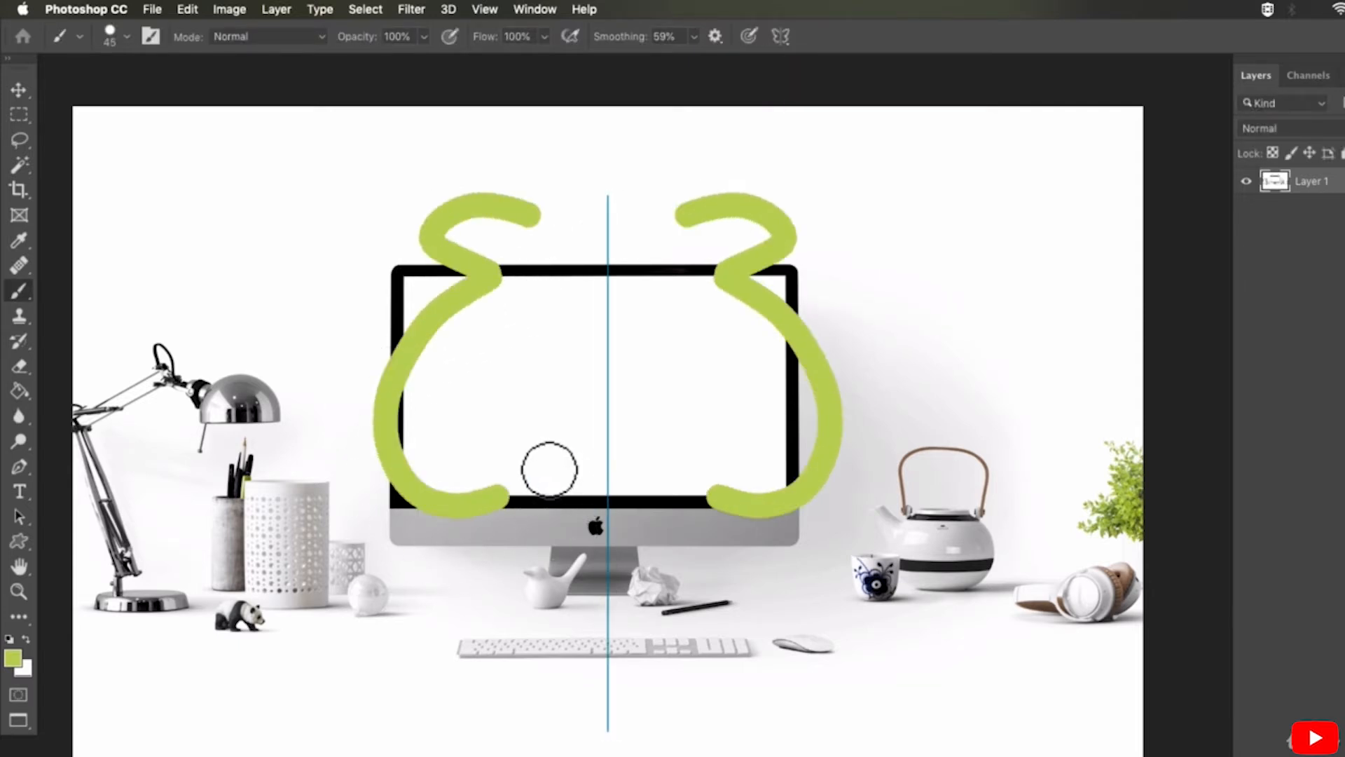
Change the foreground color to a pinkish red and paint mirrored curved strokes around the lower part of the monitor.
{"action": "left_click", "coordinate": [10, 660]}
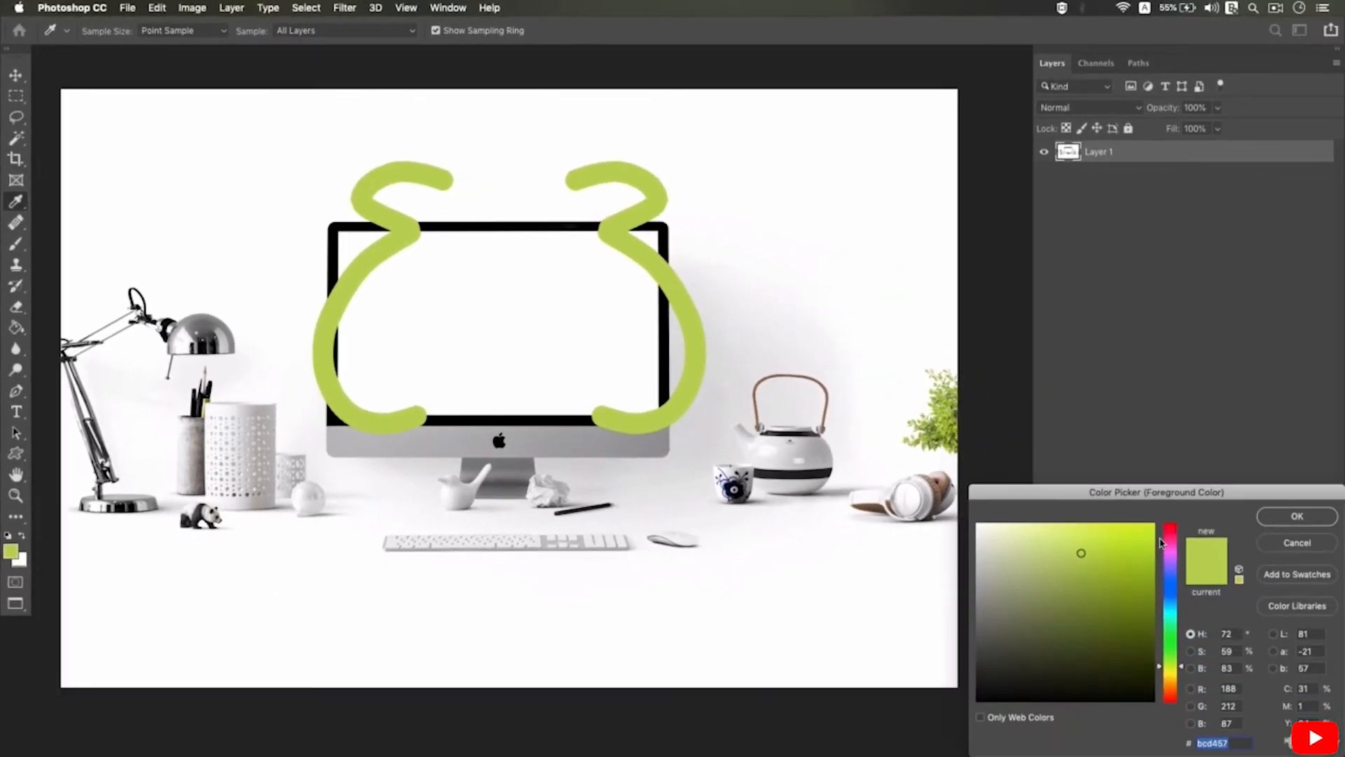
{"action": "left_click", "coordinate": [1169, 532]}
{"action": "left_click", "coordinate": [1297, 517]}
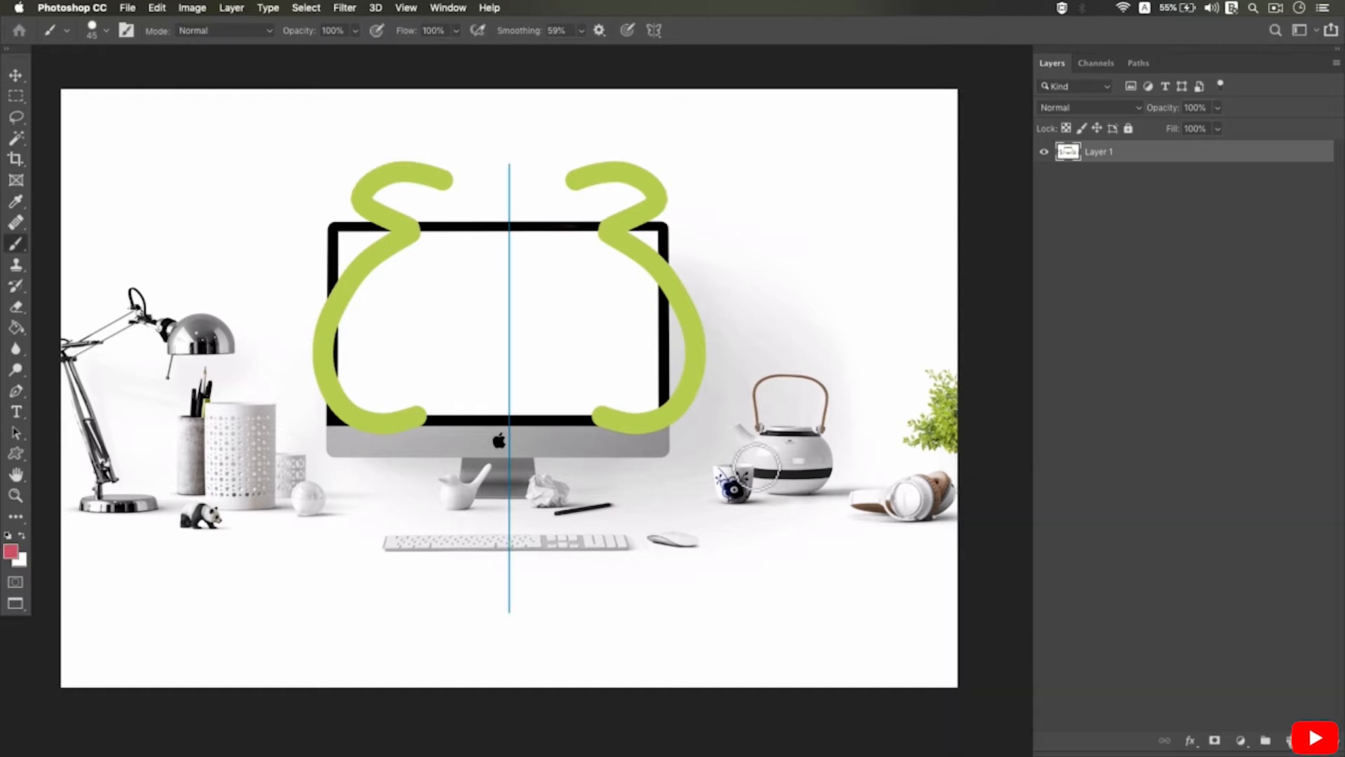
{"action": "mouse_move", "coordinate": [262, 357]}
{"action": "left_mouse_down"}
{"action": "mouse_move", "coordinate": [271, 465]}
{"action": "mouse_move", "coordinate": [337, 540]}
{"action": "mouse_move", "coordinate": [449, 533]}
{"action": "mouse_move", "coordinate": [364, 452]}
{"action": "left_mouse_up"}
{"action": "mouse_move", "coordinate": [320, 411]}
{"action": "left_mouse_down"}
{"action": "mouse_move", "coordinate": [330, 296]}
{"action": "mouse_move", "coordinate": [431, 337]}
{"action": "mouse_move", "coordinate": [385, 312]}
{"action": "left_mouse_up"}
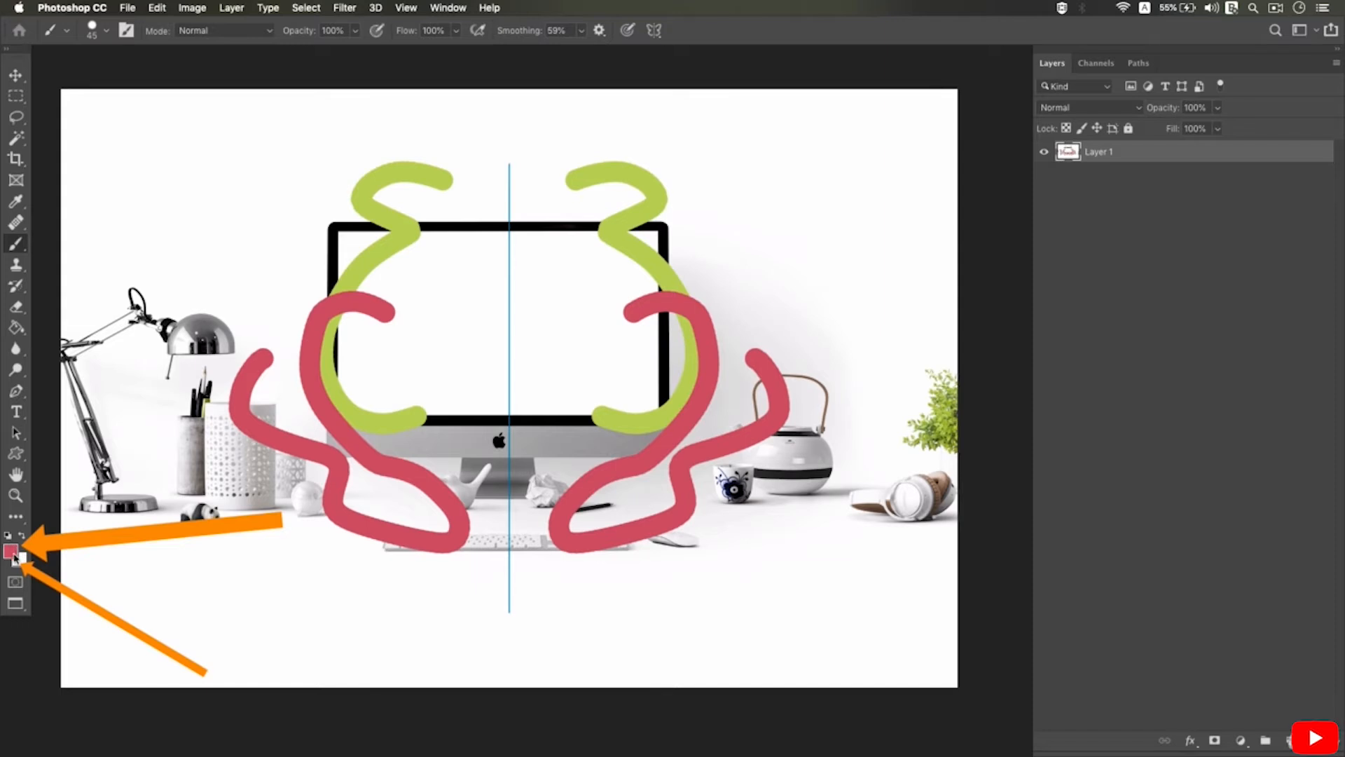
Set the other color swatch to blue and paint a zigzag mirrored on both sides of the monitor.
{"action": "left_click", "coordinate": [11, 552]}
{"action": "left_click", "coordinate": [1133, 559]}
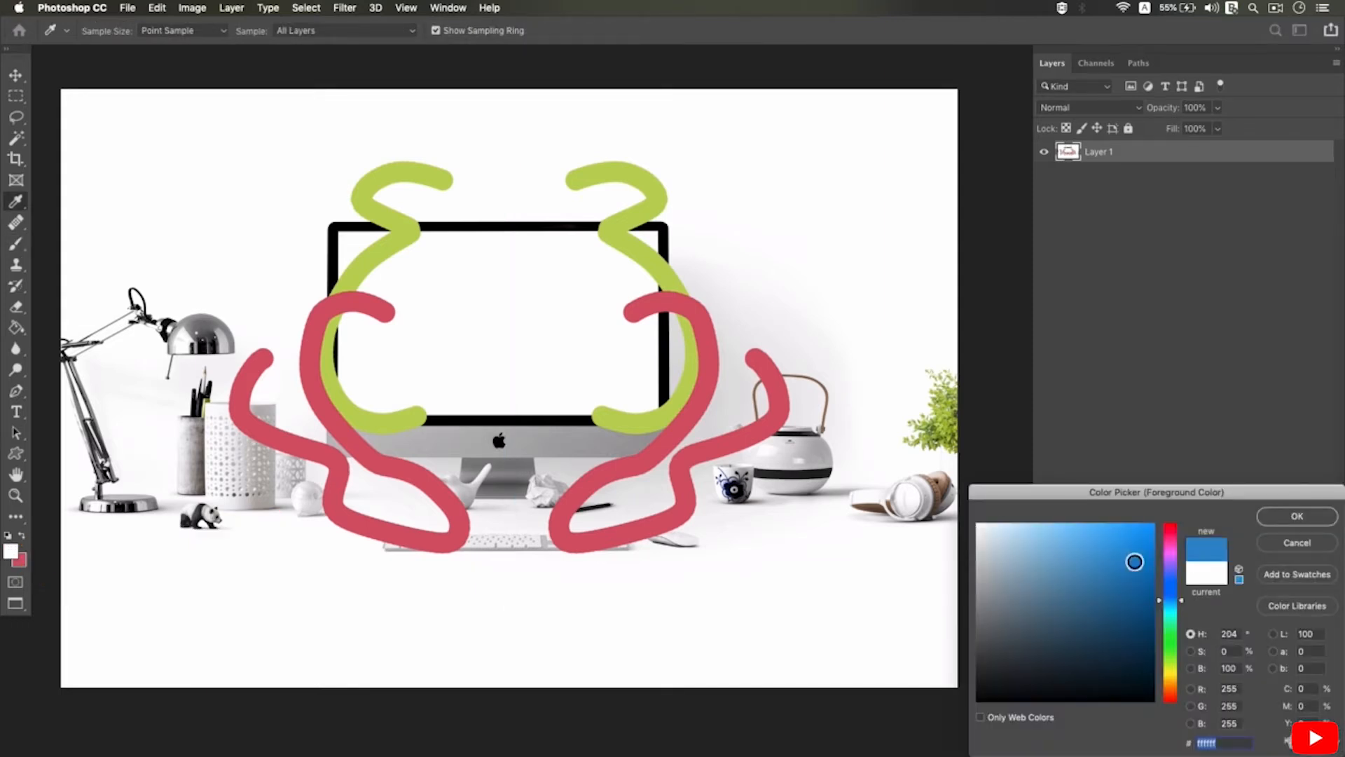
{"action": "left_click", "coordinate": [1297, 522]}
{"action": "mouse_move", "coordinate": [222, 279]}
{"action": "left_mouse_down"}
{"action": "mouse_move", "coordinate": [224, 356]}
{"action": "mouse_move", "coordinate": [311, 303]}
{"action": "left_mouse_up"}
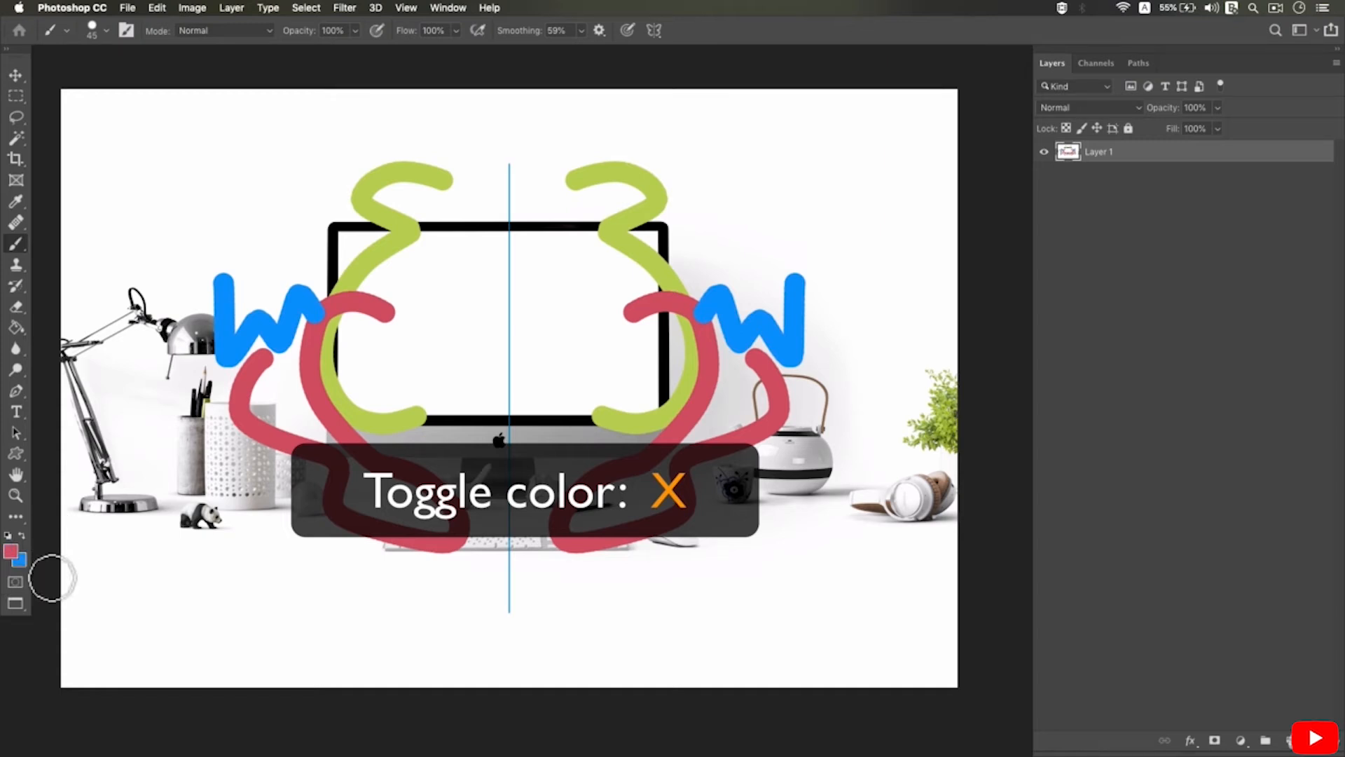
Paint short mirrored strokes below the desk objects, alternating between the red and blue foreground and background colors.
{"action": "left_click_drag", "start_coordinate": [130, 573], "coordinate": [228, 614]}
{"action": "key", "text": "x"}
{"action": "mouse_move", "coordinate": [195, 546]}
{"action": "left_mouse_down"}
{"action": "mouse_move", "coordinate": [276, 613]}
{"action": "mouse_move", "coordinate": [236, 534]}
{"action": "mouse_move", "coordinate": [333, 589]}
{"action": "left_mouse_up"}
{"action": "key", "text": "x"}
{"action": "key", "text": "x"}
{"action": "key", "text": "x"}
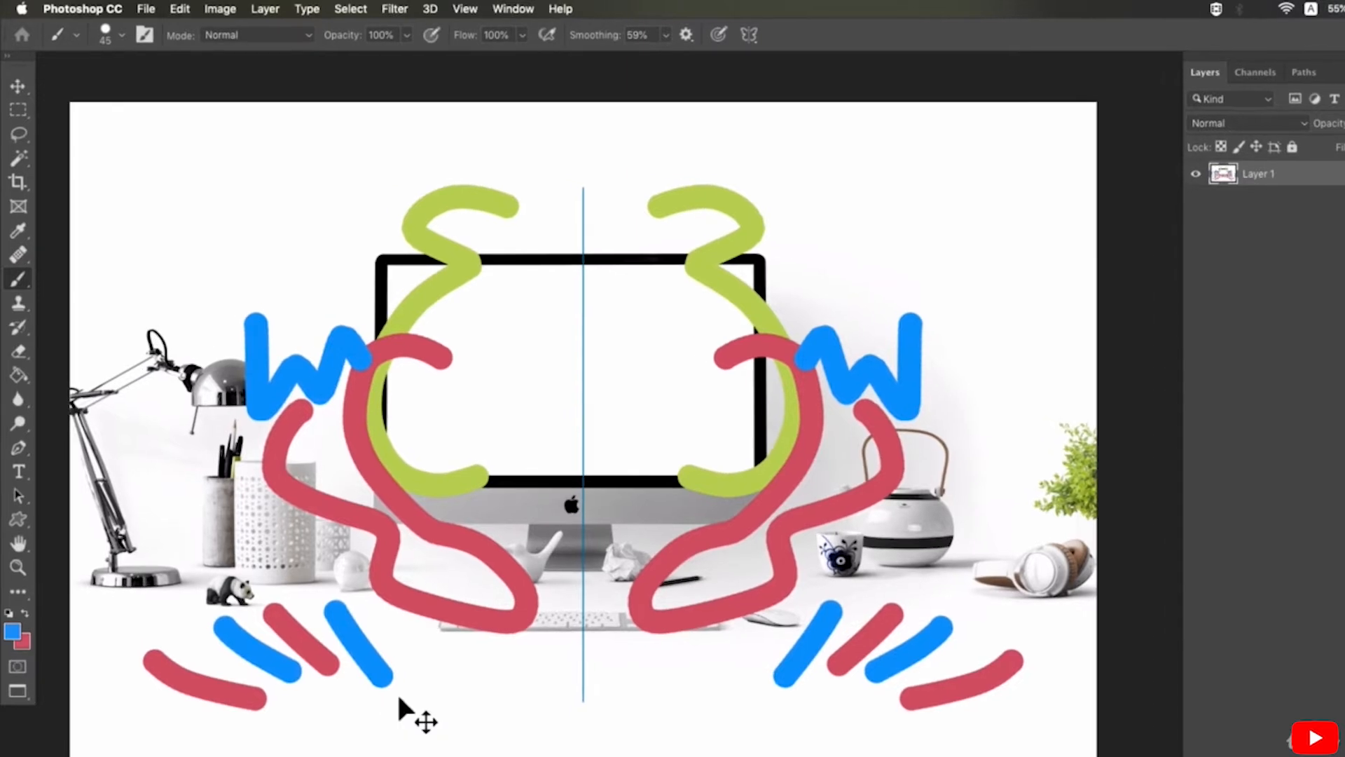
Undo all the green, red and blue symmetry strokes painted over the image.
{"action": "key", "text": "super+z"}
{"action": "key", "text": "super+z"}
{"action": "key", "text": "super+z"}
{"action": "key", "text": "super+z"}
{"action": "key", "text": "super+z"}
{"action": "key", "text": "super+z"}
{"action": "key", "text": "super+z"}
{"action": "key", "text": "super+z"}
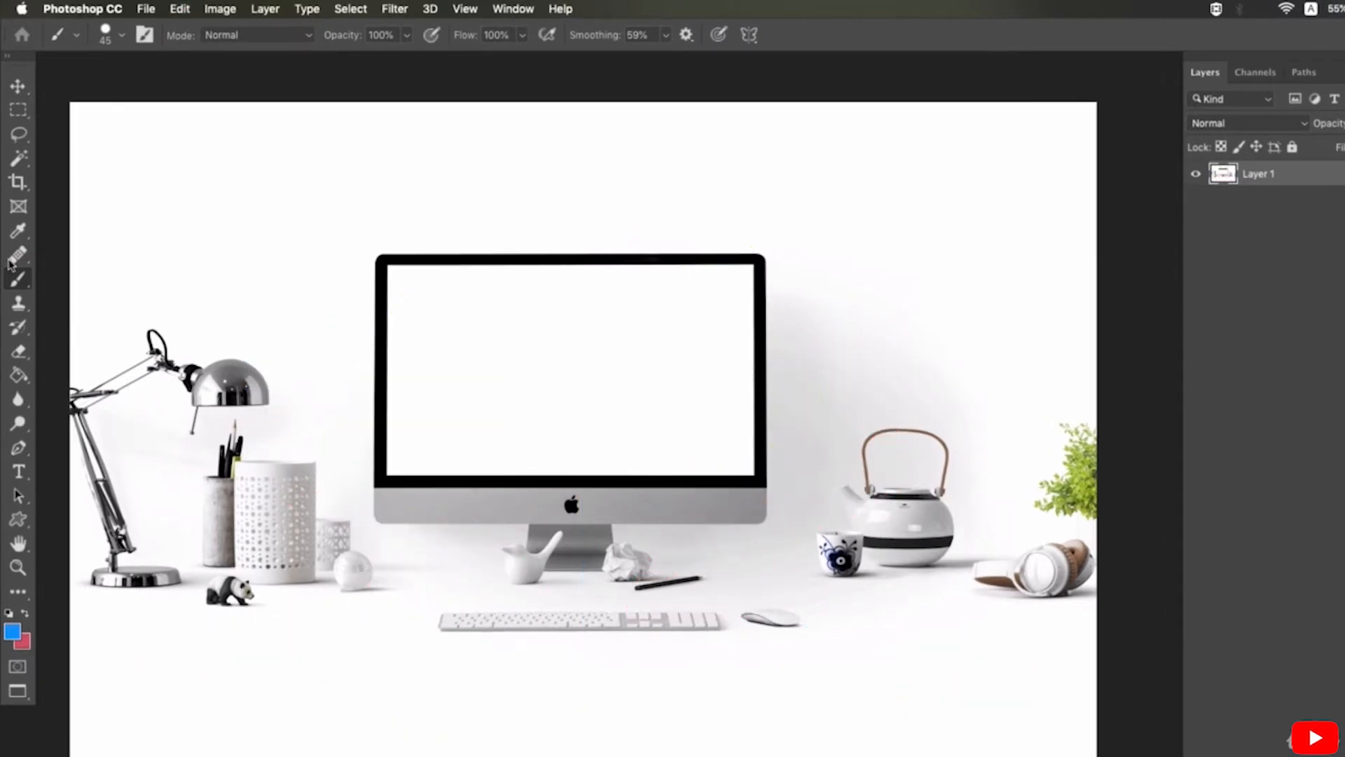
Sample a green from the plant's leaves as the foreground color with the Eyedropper Tool.
{"action": "left_click", "coordinate": [16, 237]}
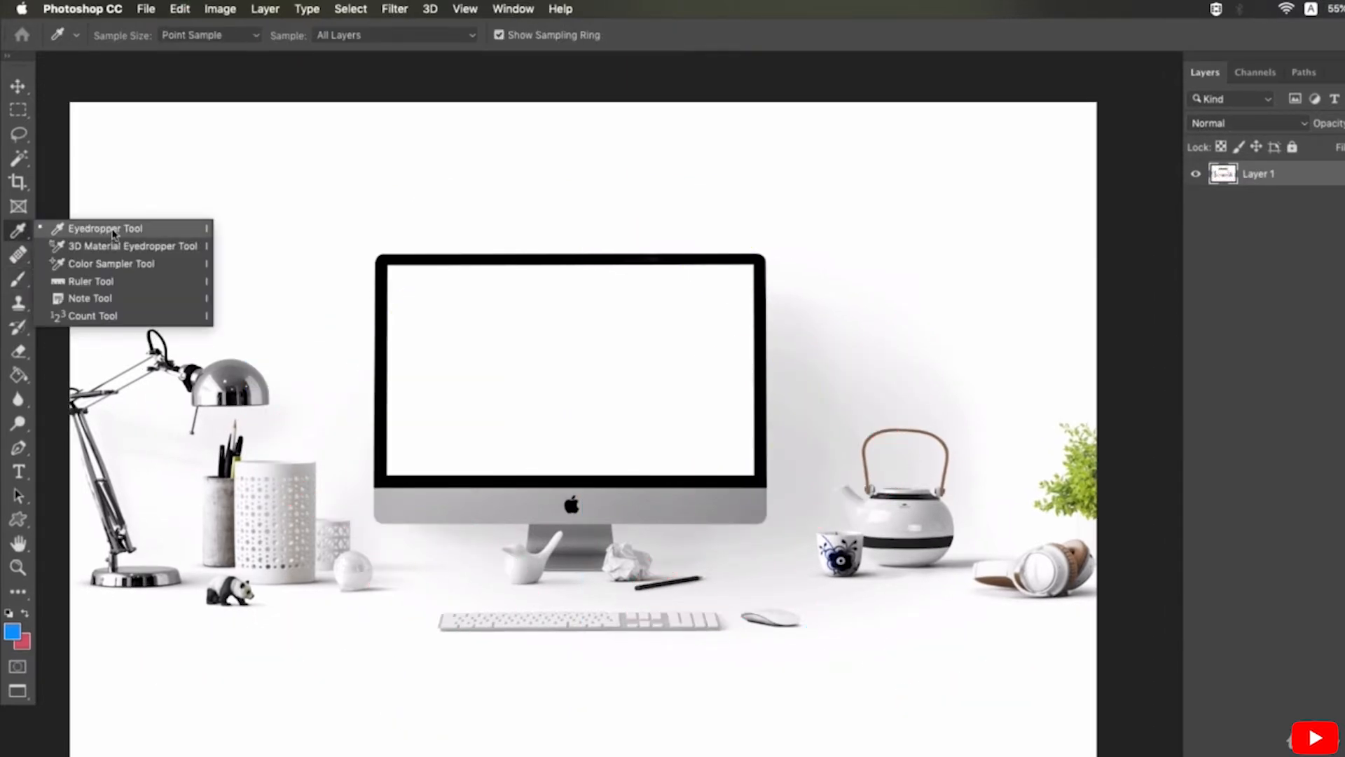
{"action": "left_click", "coordinate": [110, 230]}
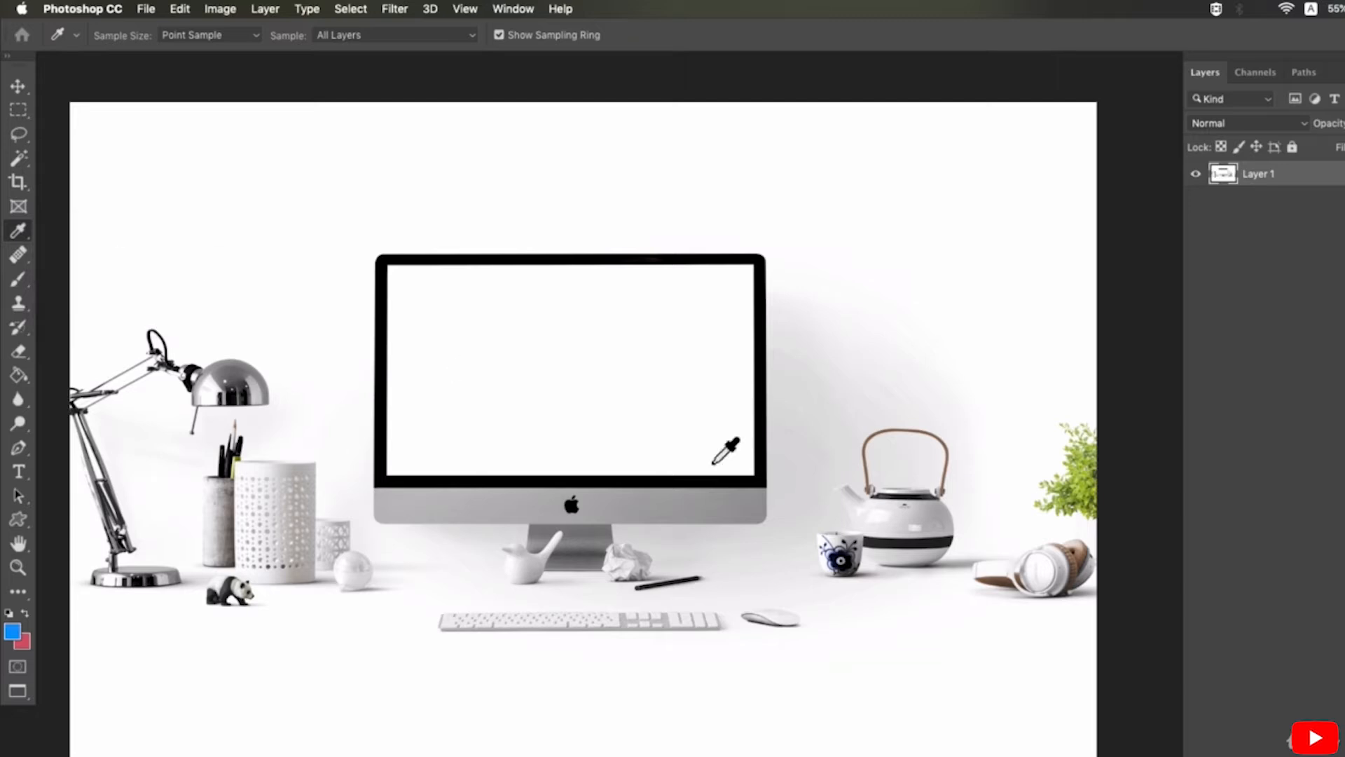
{"action": "scroll", "coordinate": [1037, 504], "scroll_direction": "up", "scroll_amount": 5}
{"action": "left_click_drag", "start_coordinate": [1039, 505], "coordinate": [775, 561]}
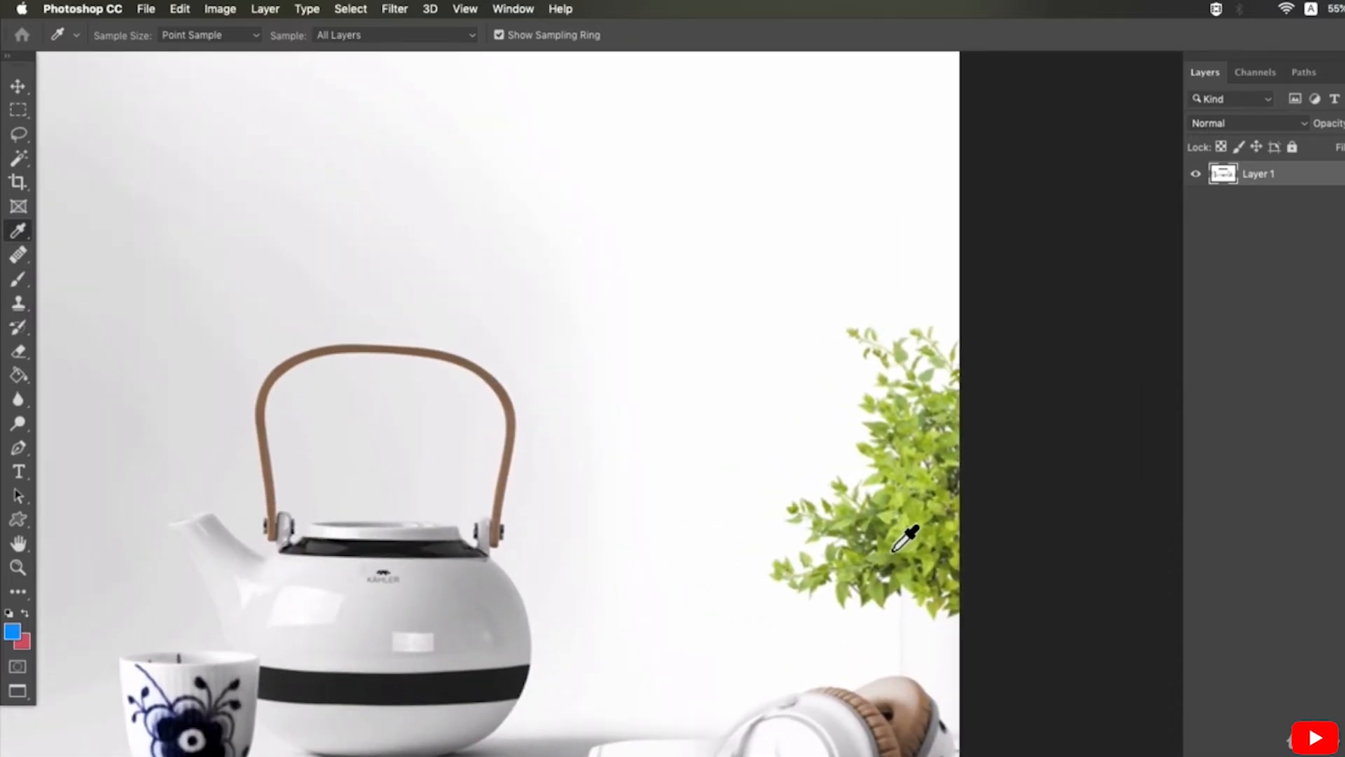
{"action": "right_click", "coordinate": [18, 230]}
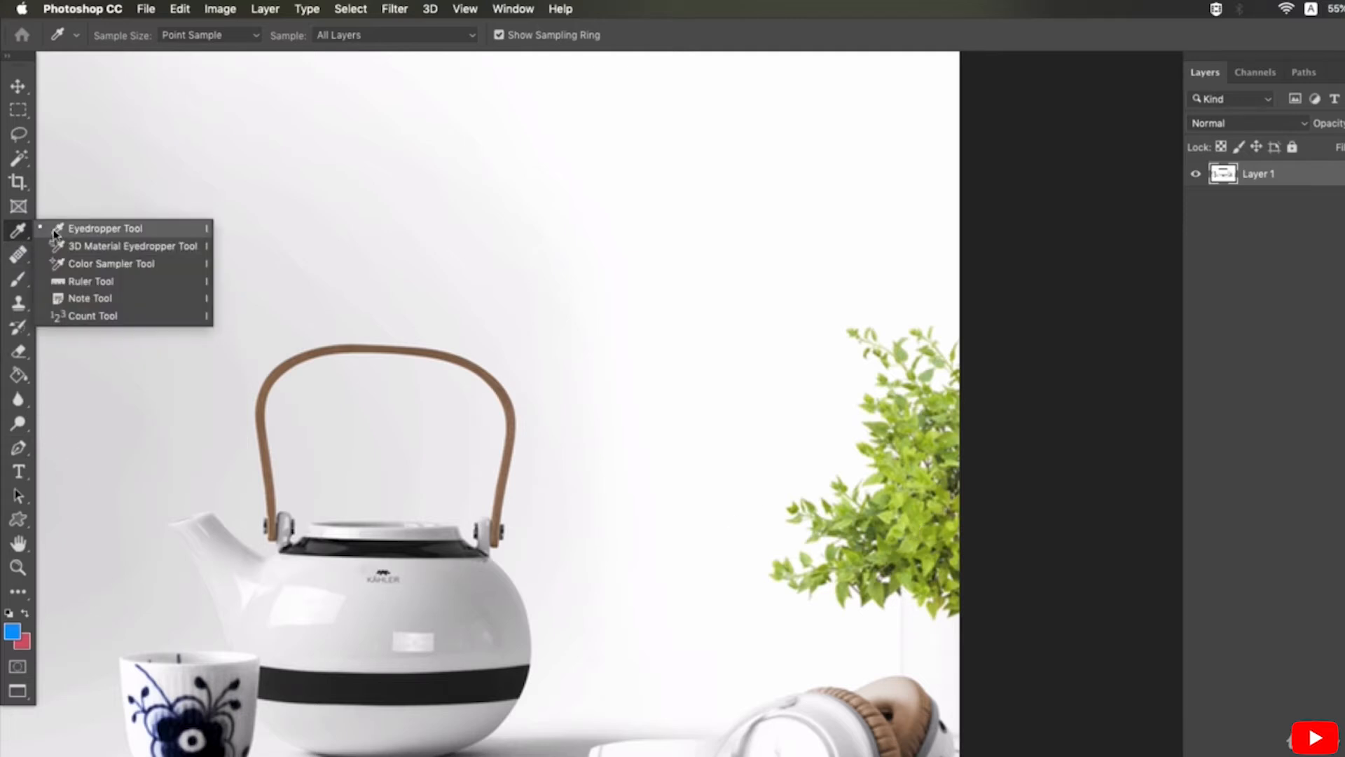
{"action": "left_click", "coordinate": [84, 226]}
{"action": "left_click", "coordinate": [888, 552]}
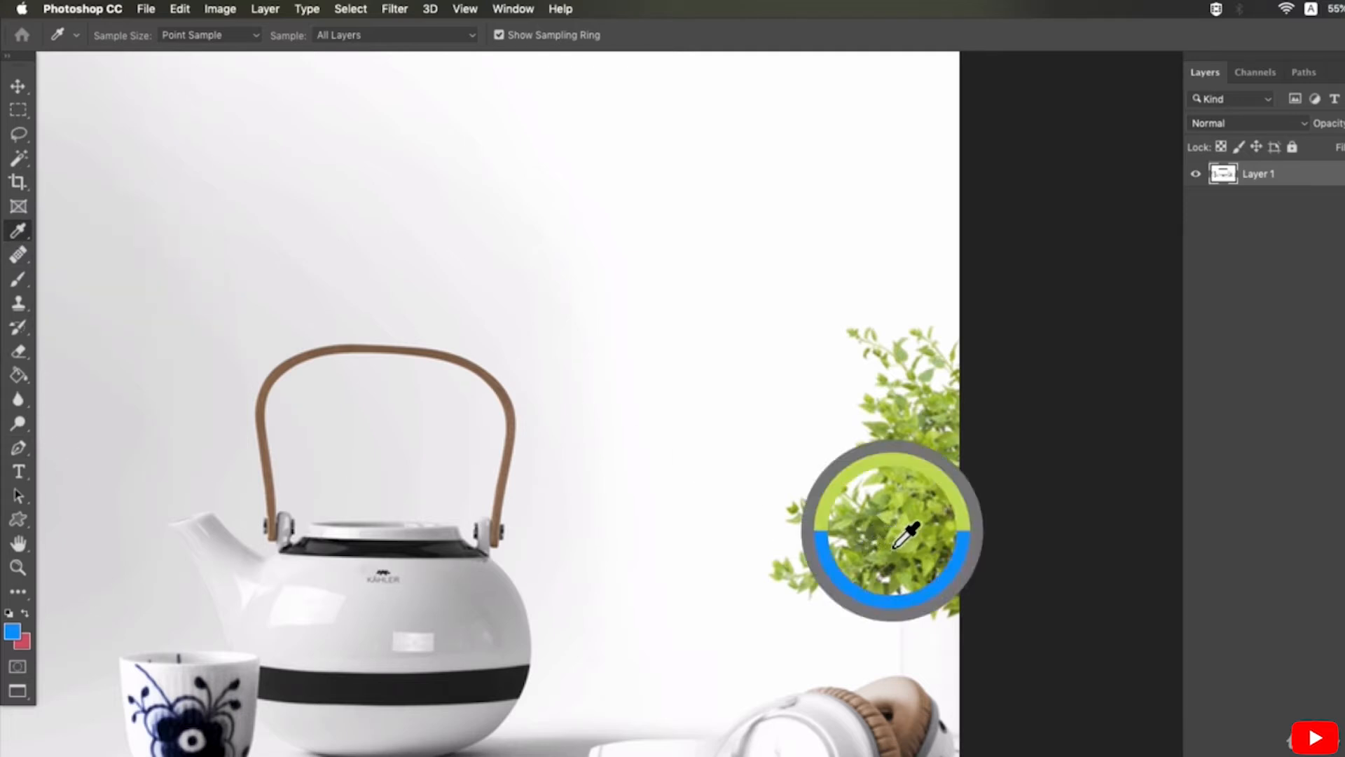
Set the foreground color to brown 8e6f56 in the Color Picker by sampling the teapot handle.
{"action": "left_click", "coordinate": [12, 634]}
{"action": "left_click_drag", "start_coordinate": [1157, 571], "coordinate": [295, 421]}
{"action": "left_click", "coordinate": [893, 532]}
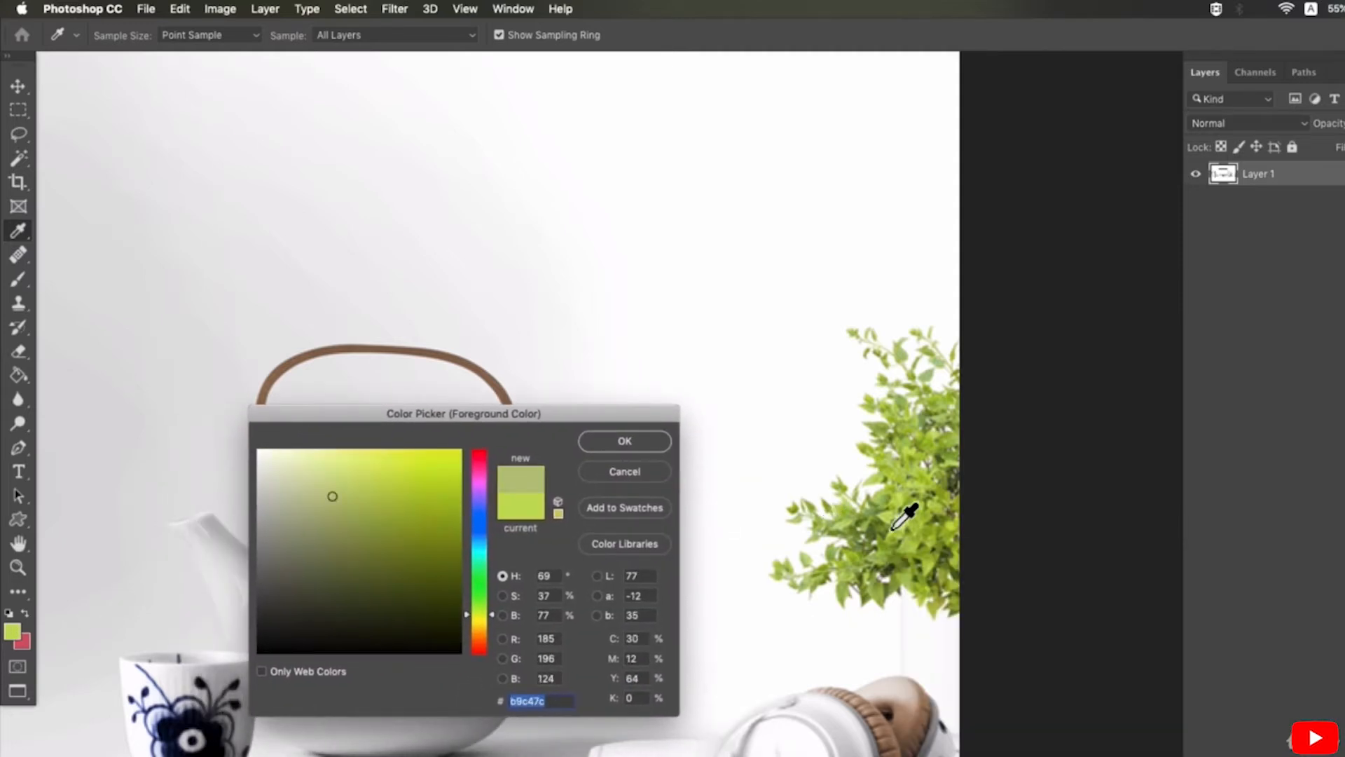
{"action": "left_click", "coordinate": [912, 493]}
{"action": "left_click", "coordinate": [909, 745]}
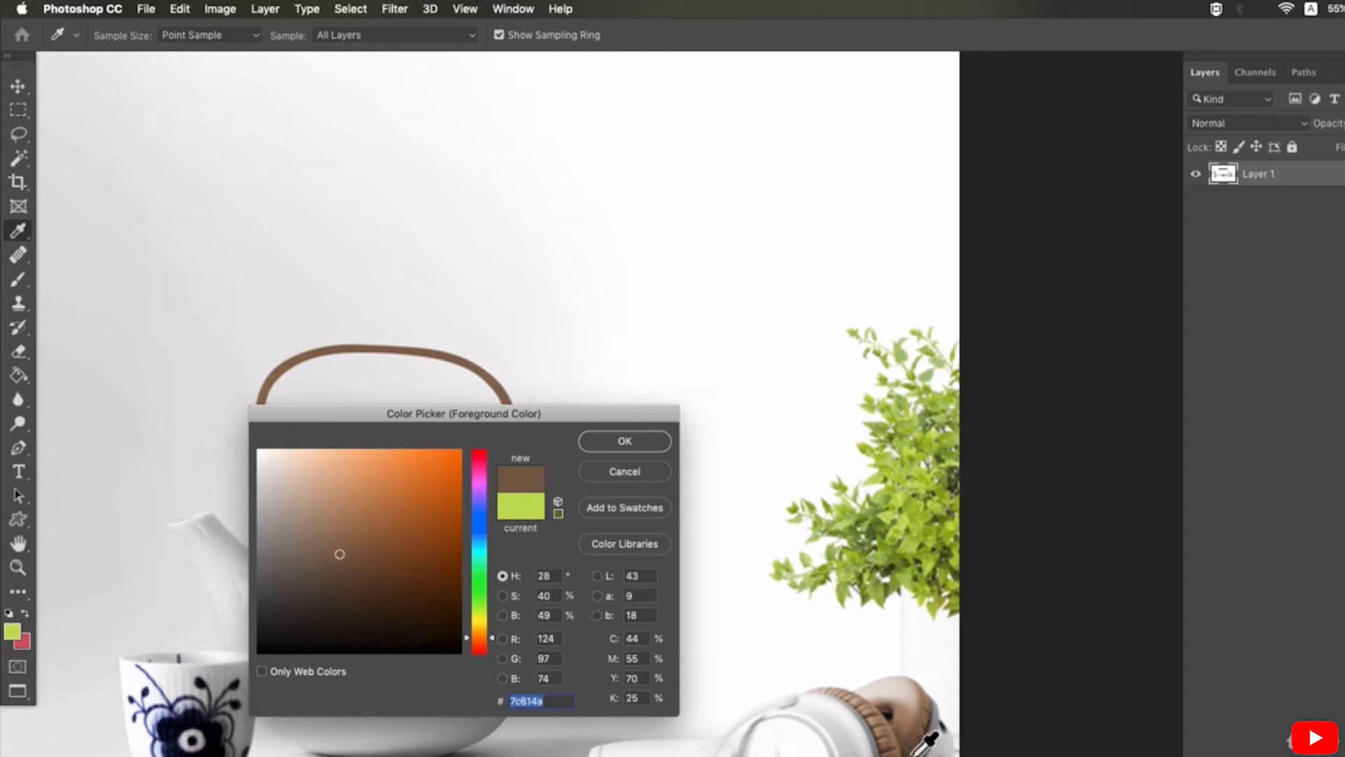
{"action": "left_click", "coordinate": [503, 409]}
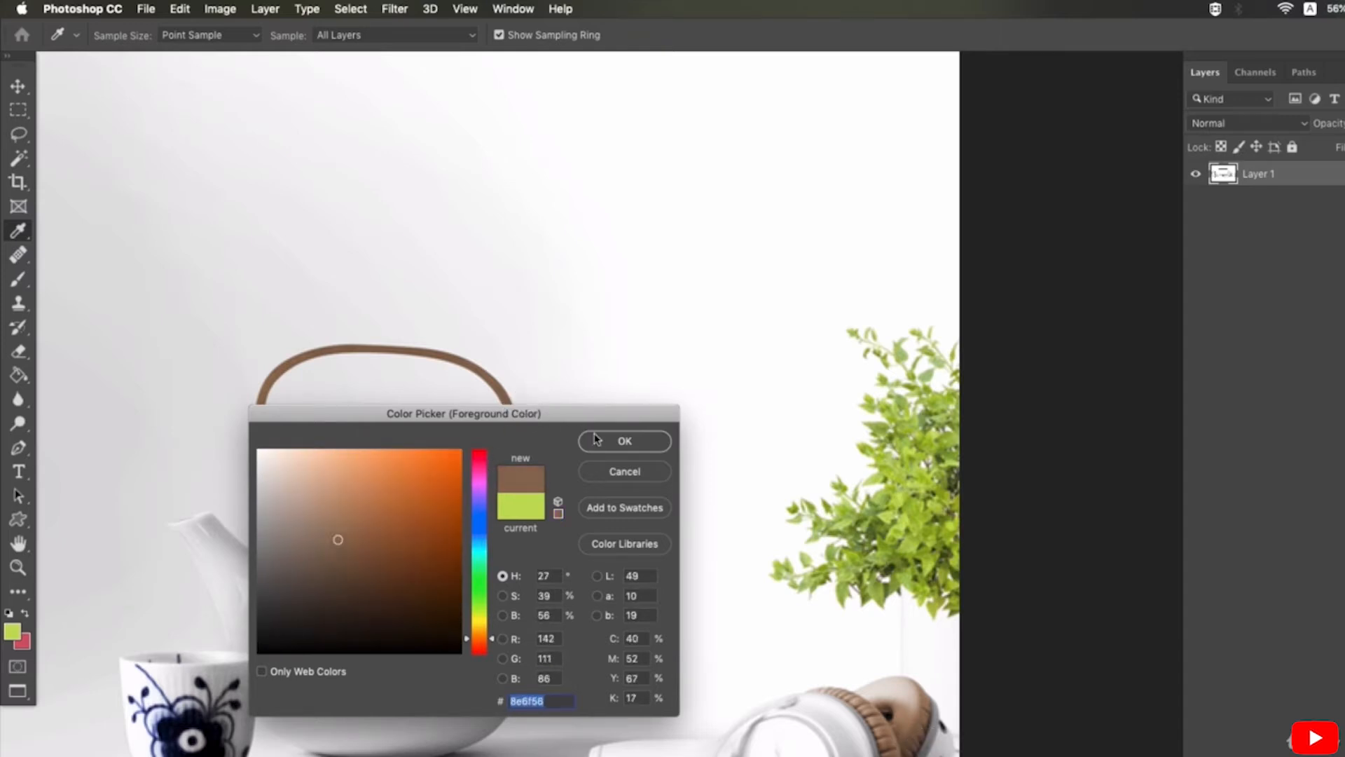
{"action": "left_click", "coordinate": [596, 440]}
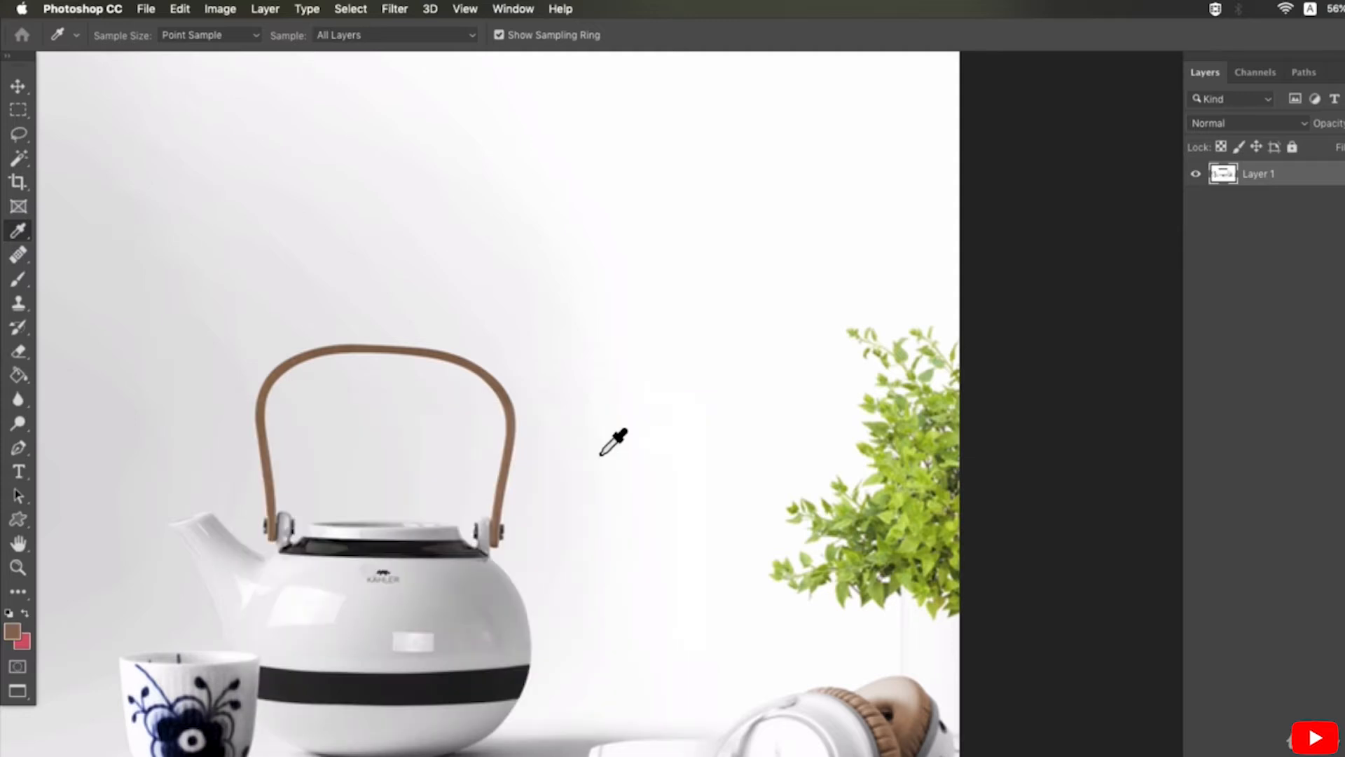
Paint brown with the Brush tool inside the teapot handle to compare the colors, and undo the painting.
{"action": "left_click", "coordinate": [19, 280]}
{"action": "mouse_move", "coordinate": [363, 457]}
{"action": "left_mouse_down"}
{"action": "mouse_move", "coordinate": [405, 459]}
{"action": "mouse_move", "coordinate": [422, 431]}
{"action": "left_mouse_up"}
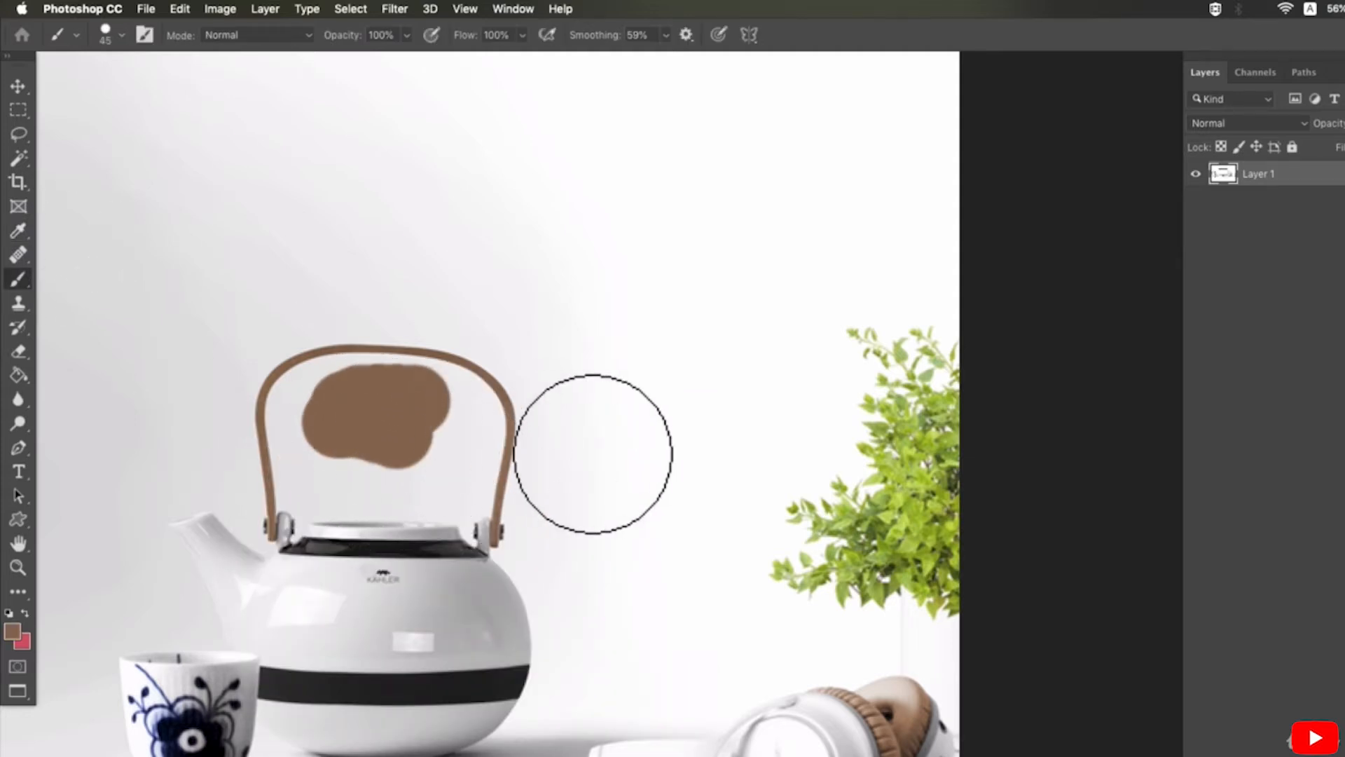
{"action": "mouse_move", "coordinate": [483, 393]}
{"action": "left_mouse_down"}
{"action": "mouse_move", "coordinate": [322, 421]}
{"action": "mouse_move", "coordinate": [315, 496]}
{"action": "mouse_move", "coordinate": [409, 421]}
{"action": "mouse_move", "coordinate": [477, 468]}
{"action": "left_mouse_up"}
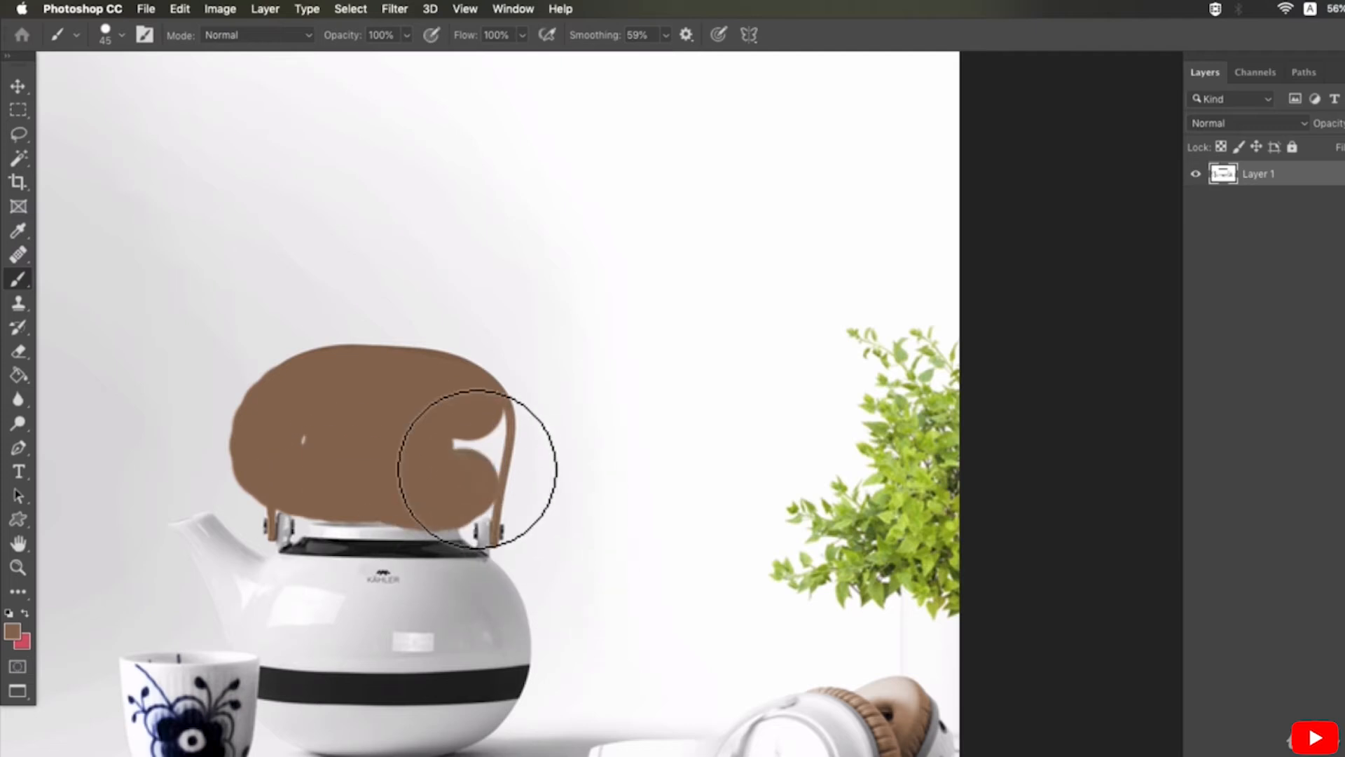
{"action": "scroll", "coordinate": [430, 435], "scroll_direction": "down", "scroll_amount": 5}
{"action": "mouse_move", "coordinate": [429, 429]}
{"action": "left_mouse_down"}
{"action": "mouse_move", "coordinate": [741, 474]}
{"action": "mouse_move", "coordinate": [853, 471]}
{"action": "mouse_move", "coordinate": [901, 451]}
{"action": "left_mouse_up"}
{"action": "key", "text": "super+z"}
Add a new layer above Layer 1 and paint thick brown diagonal strokes across the monitor on it.
{"action": "scroll", "coordinate": [610, 450], "scroll_direction": "up", "scroll_amount": 5}
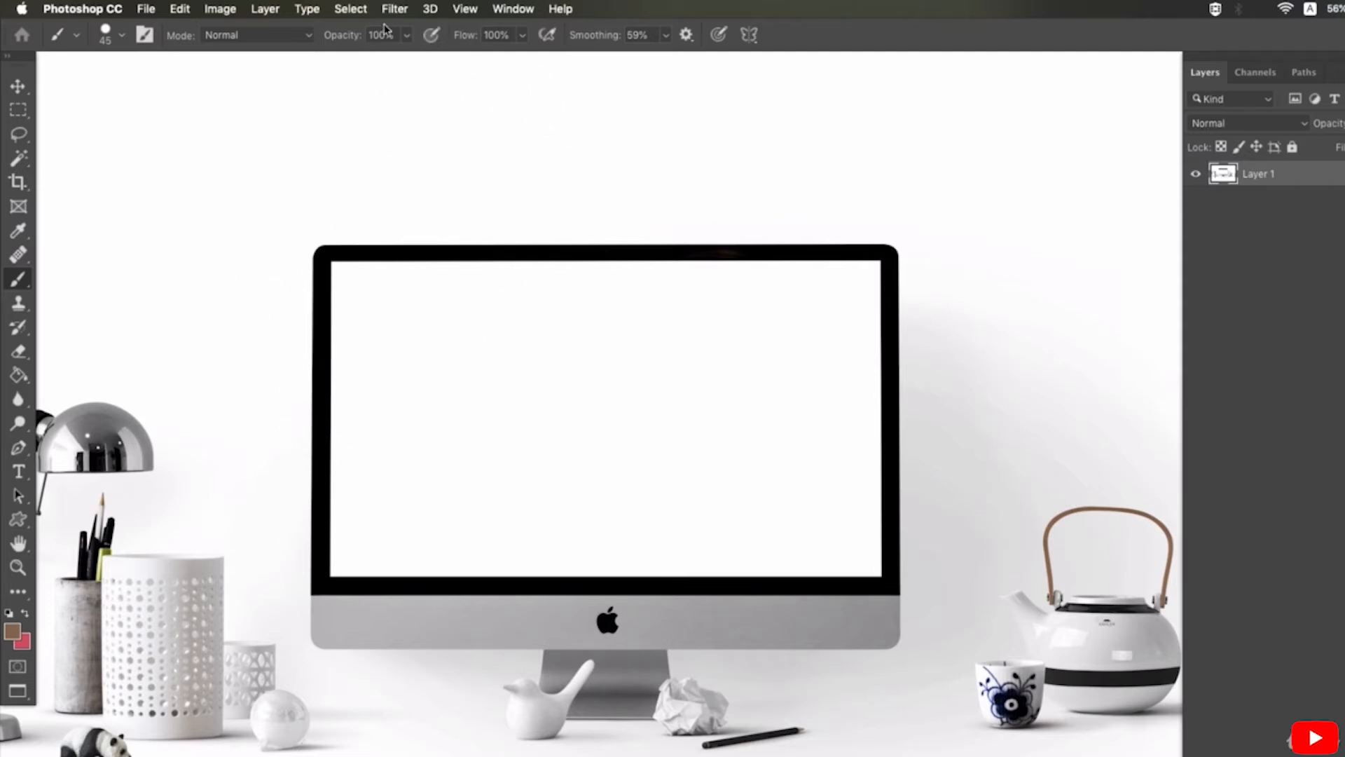
{"action": "key", "text": "super+shift+n"}
{"action": "key", "text": "Return"}
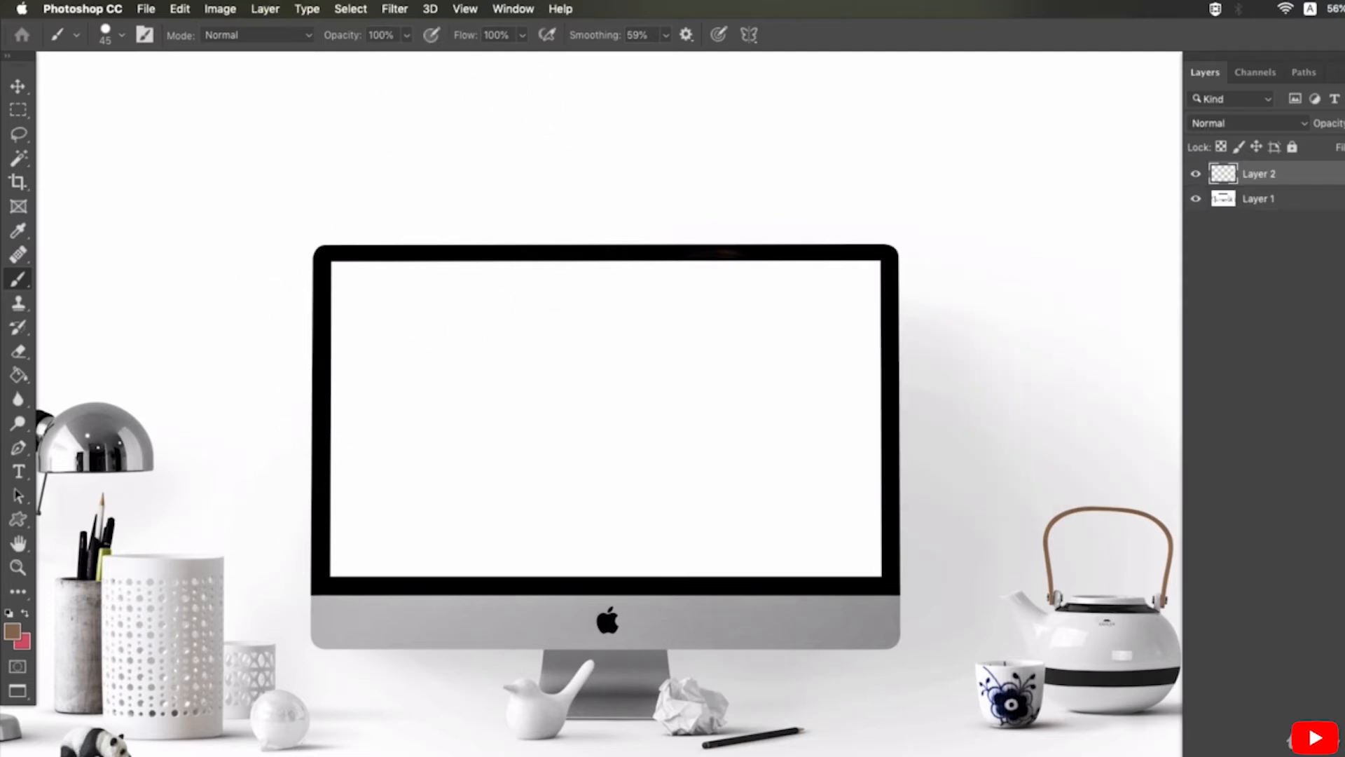
{"action": "left_click_drag", "start_coordinate": [748, 292], "coordinate": [859, 196]}
{"action": "left_click_drag", "start_coordinate": [355, 516], "coordinate": [733, 193]}
{"action": "left_click_drag", "start_coordinate": [483, 318], "coordinate": [706, 210]}
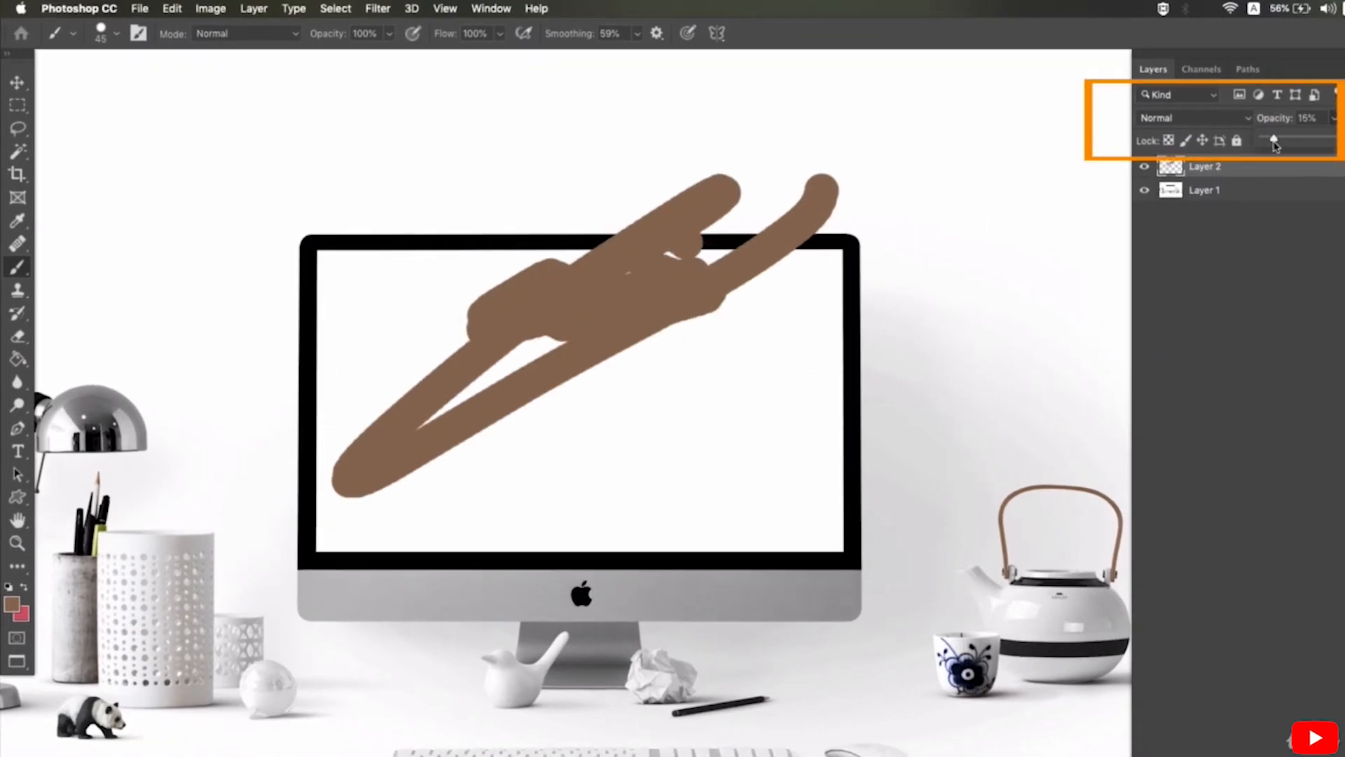
Set Layer 2's opacity to 52% and paint more brown strokes over the monitor's upper right corner.
{"action": "left_click_drag", "start_coordinate": [1275, 145], "coordinate": [1301, 140]}
{"action": "left_click_drag", "start_coordinate": [790, 344], "coordinate": [833, 385]}
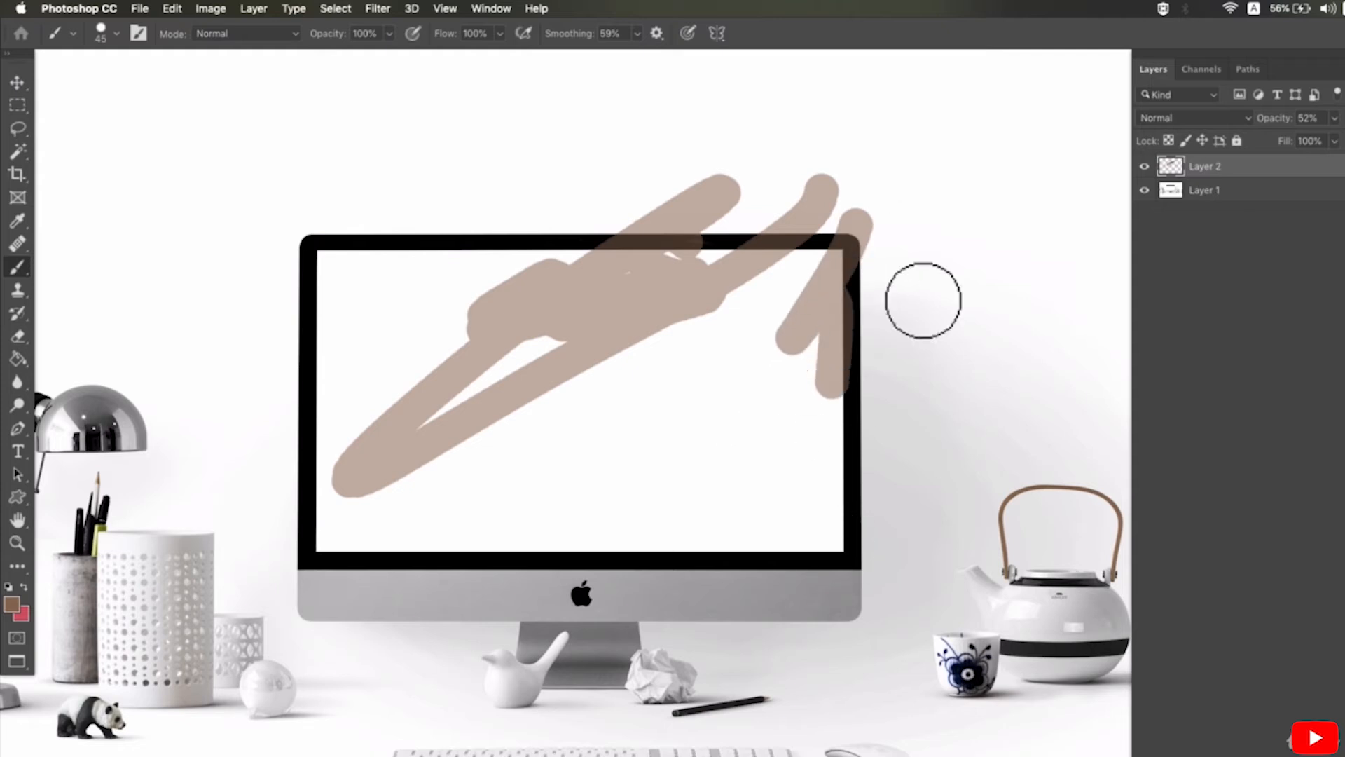
{"action": "left_click", "coordinate": [889, 276], "text": "alt"}
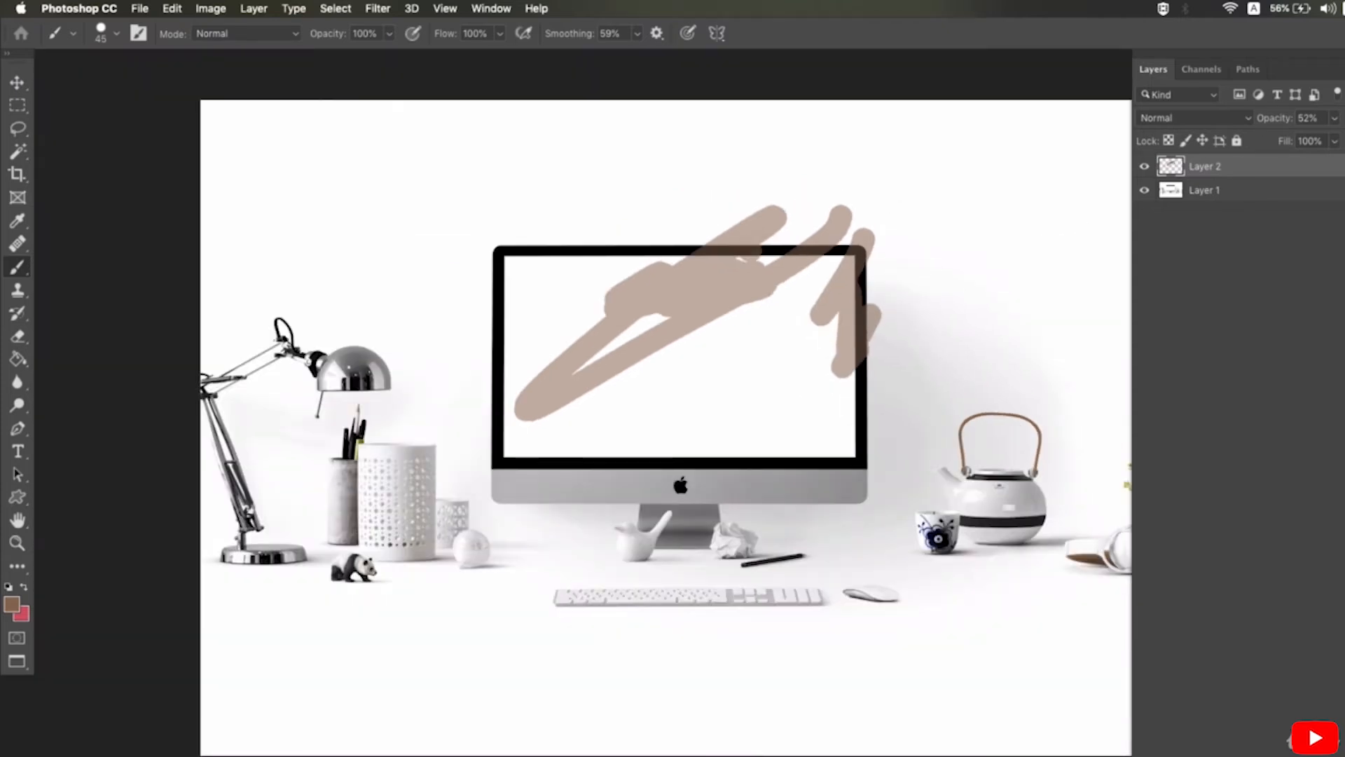
Add brown strokes around the monitor on Layer 2, first at 100% layer opacity and again at 59%.
{"action": "mouse_move", "coordinate": [1334, 139]}
{"action": "left_mouse_down"}
{"action": "mouse_move", "coordinate": [1306, 146]}
{"action": "mouse_move", "coordinate": [1344, 140]}
{"action": "left_mouse_up"}
{"action": "left_click_drag", "start_coordinate": [887, 319], "coordinate": [831, 420]}
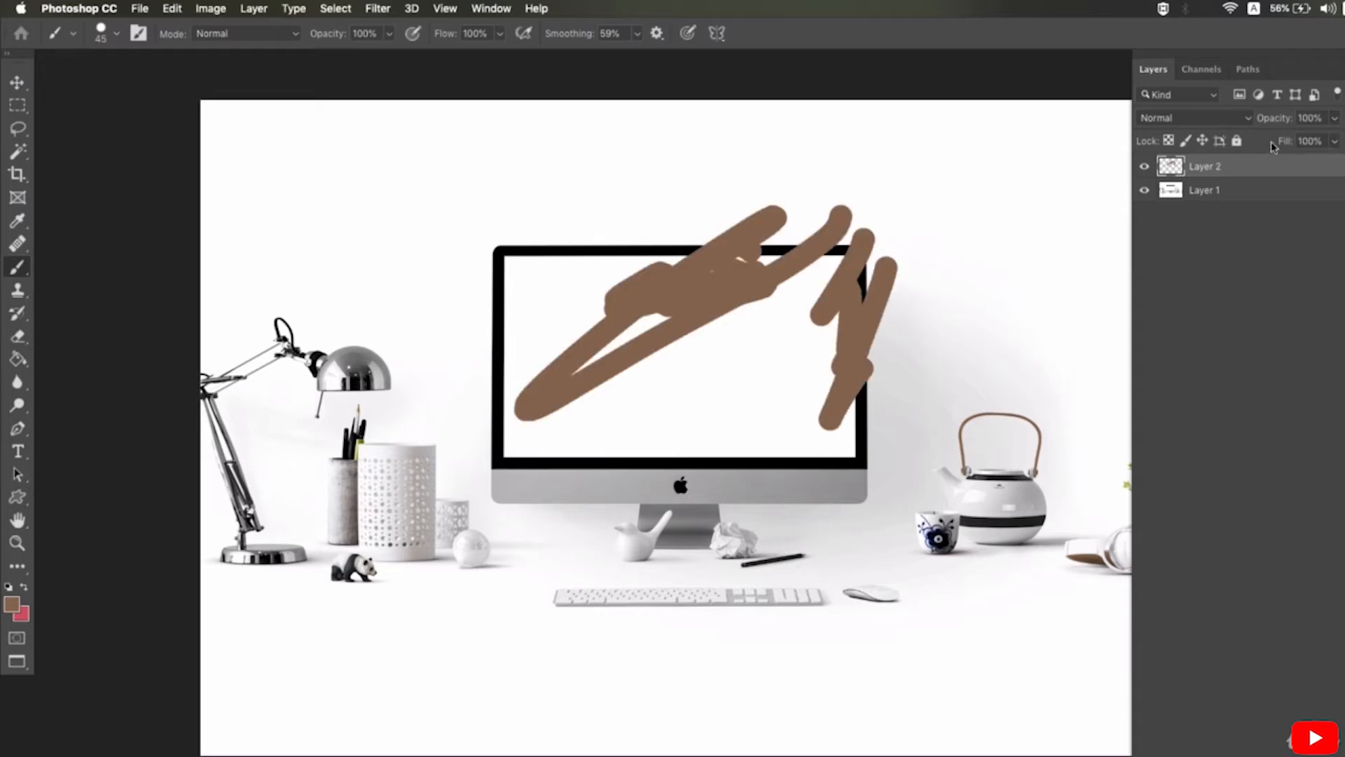
{"action": "left_click_drag", "start_coordinate": [1335, 125], "coordinate": [1306, 138]}
{"action": "left_click_drag", "start_coordinate": [887, 281], "coordinate": [990, 245]}
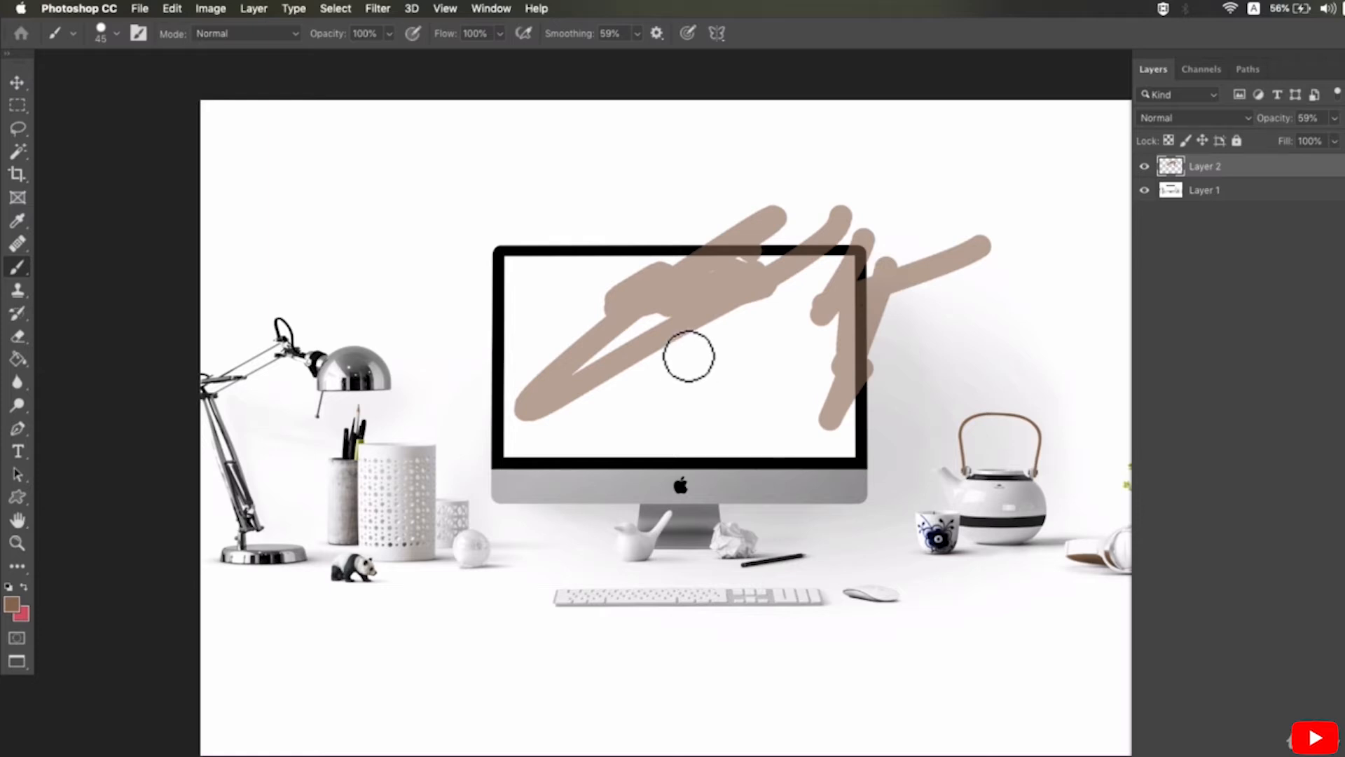
{"action": "mouse_move", "coordinate": [704, 363]}
{"action": "left_mouse_down"}
{"action": "mouse_move", "coordinate": [633, 411]}
{"action": "mouse_move", "coordinate": [525, 435]}
{"action": "mouse_move", "coordinate": [760, 442]}
{"action": "left_mouse_up"}
Enlarge Layer 2's brown strokes with Free Transform and reposition them over the monitor and pencil holders.
{"action": "left_click", "coordinate": [17, 82]}
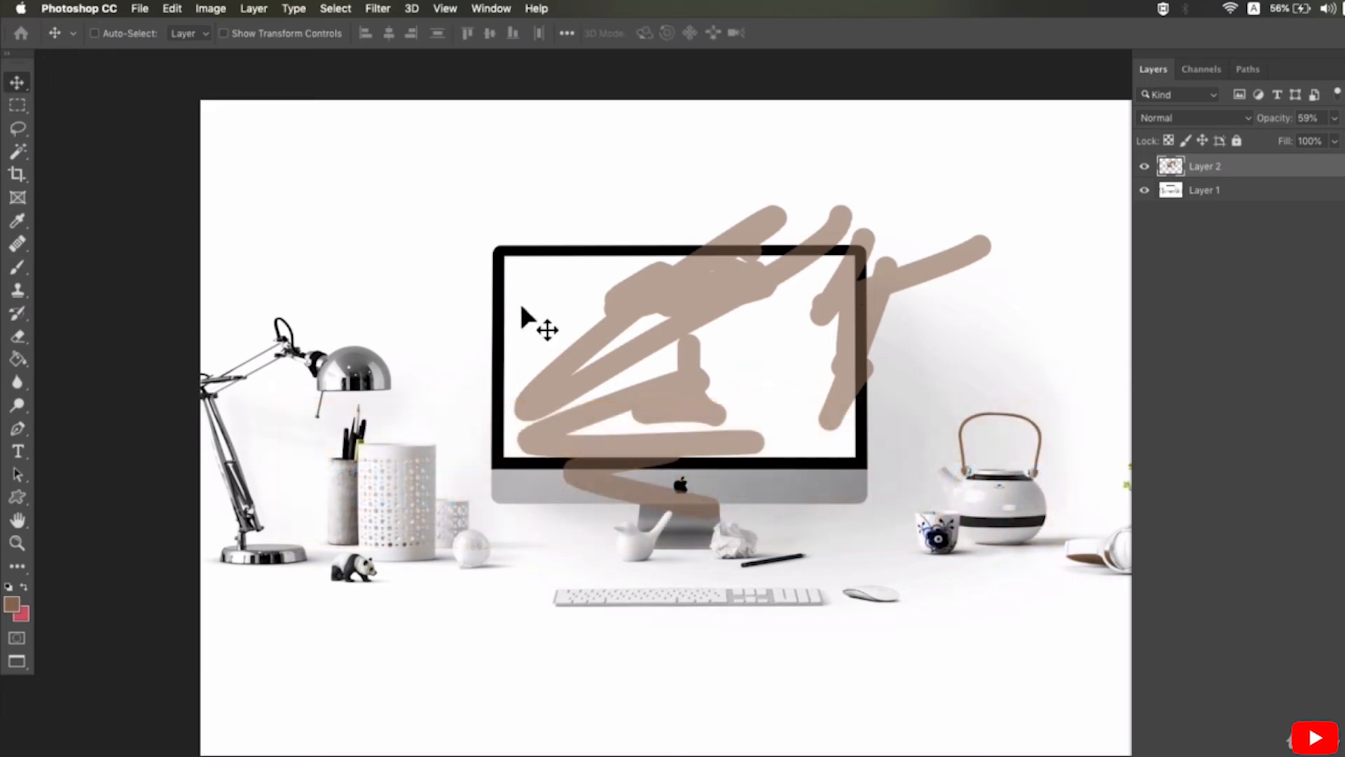
{"action": "mouse_move", "coordinate": [647, 308]}
{"action": "left_mouse_down"}
{"action": "mouse_move", "coordinate": [582, 309]}
{"action": "mouse_move", "coordinate": [451, 192]}
{"action": "mouse_move", "coordinate": [608, 301]}
{"action": "mouse_move", "coordinate": [421, 248]}
{"action": "mouse_move", "coordinate": [579, 302]}
{"action": "left_mouse_up"}
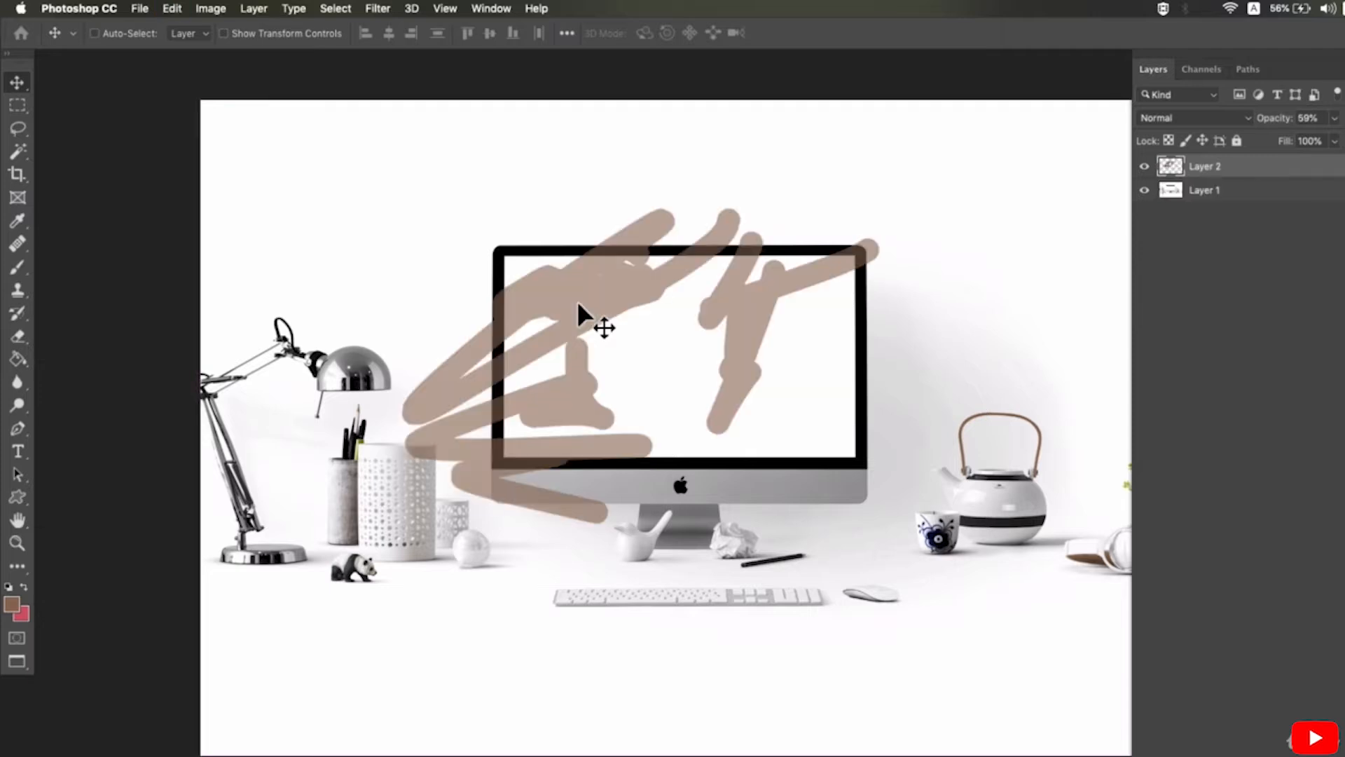
{"action": "key", "text": "super+t"}
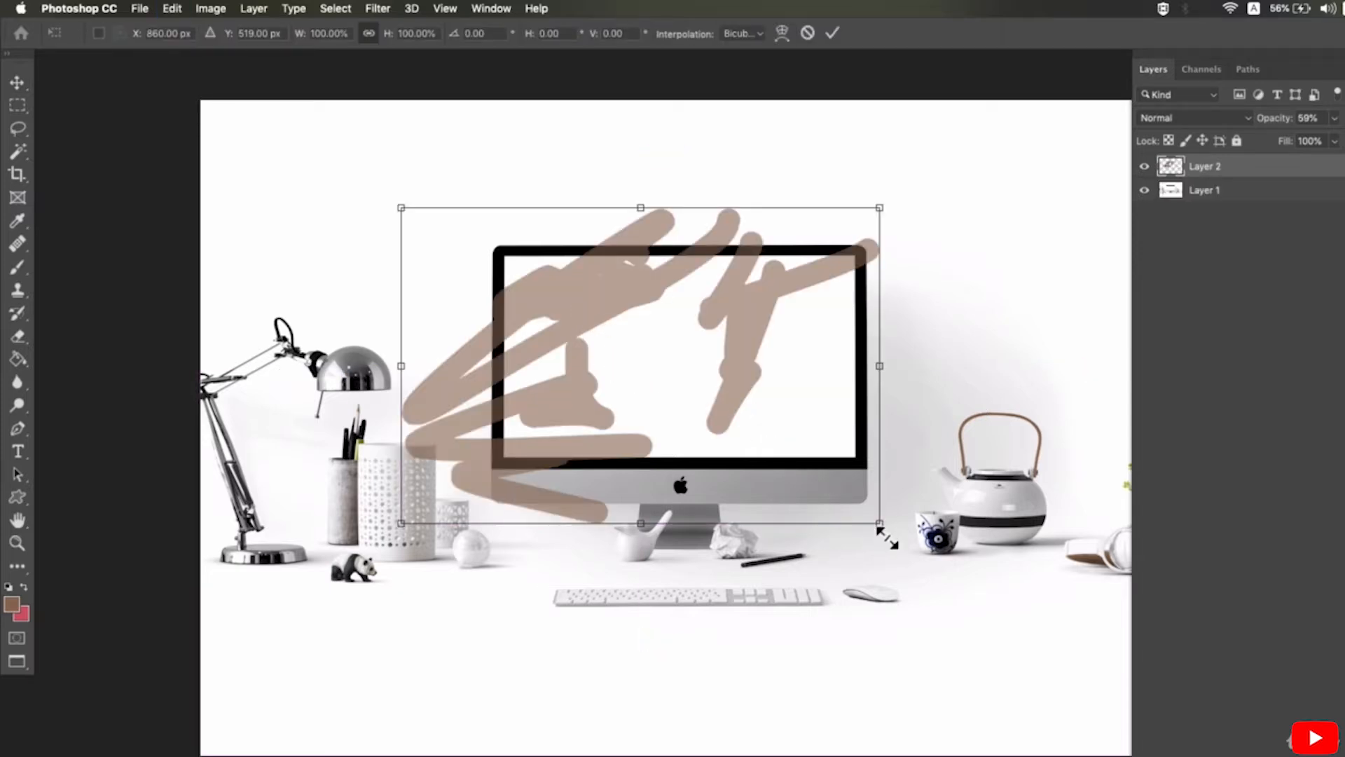
{"action": "mouse_move", "coordinate": [880, 524]}
{"action": "left_mouse_down"}
{"action": "mouse_move", "coordinate": [1081, 676]}
{"action": "mouse_move", "coordinate": [1083, 659]}
{"action": "left_mouse_up"}
{"action": "key", "text": "Return"}
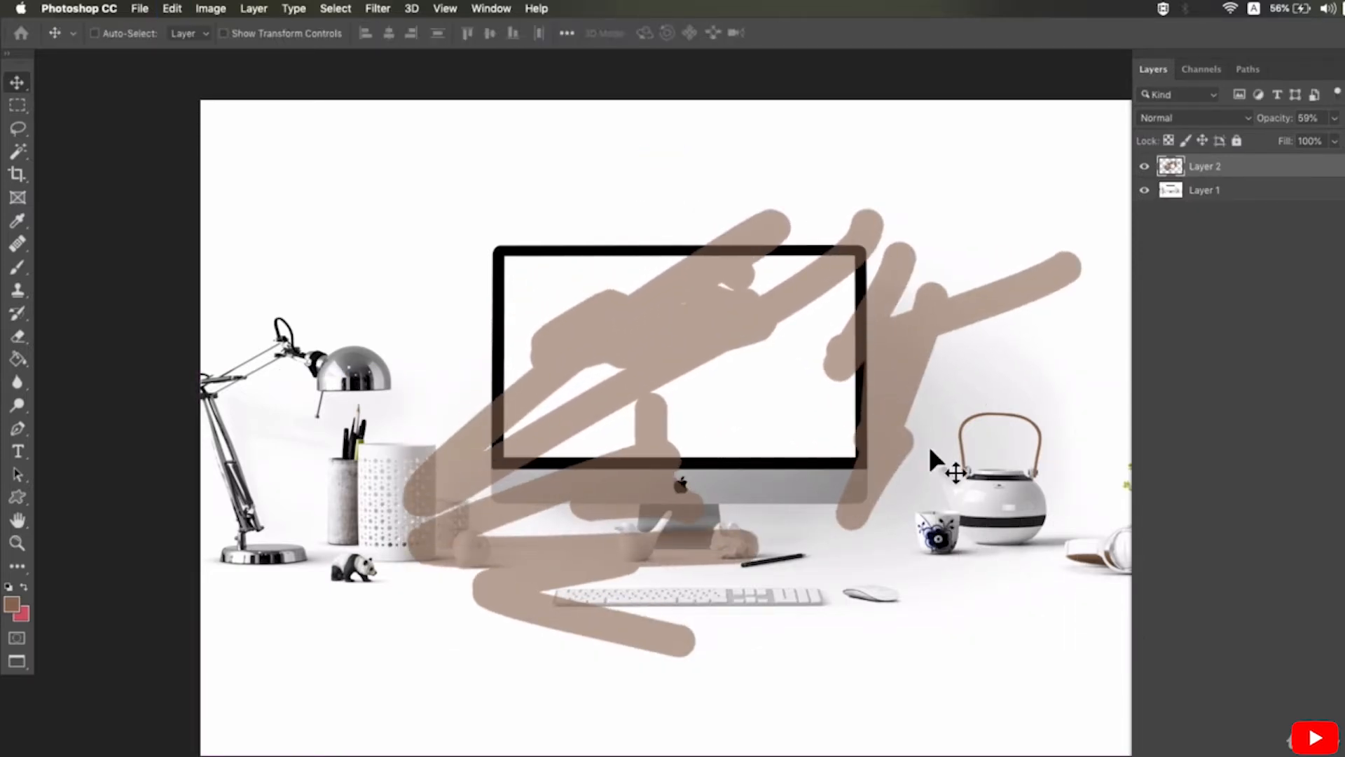
{"action": "mouse_move", "coordinate": [930, 452]}
{"action": "left_mouse_down"}
{"action": "mouse_move", "coordinate": [700, 339]}
{"action": "mouse_move", "coordinate": [802, 375]}
{"action": "mouse_move", "coordinate": [808, 393]}
{"action": "mouse_move", "coordinate": [824, 363]}
{"action": "mouse_move", "coordinate": [841, 390]}
{"action": "left_mouse_up"}
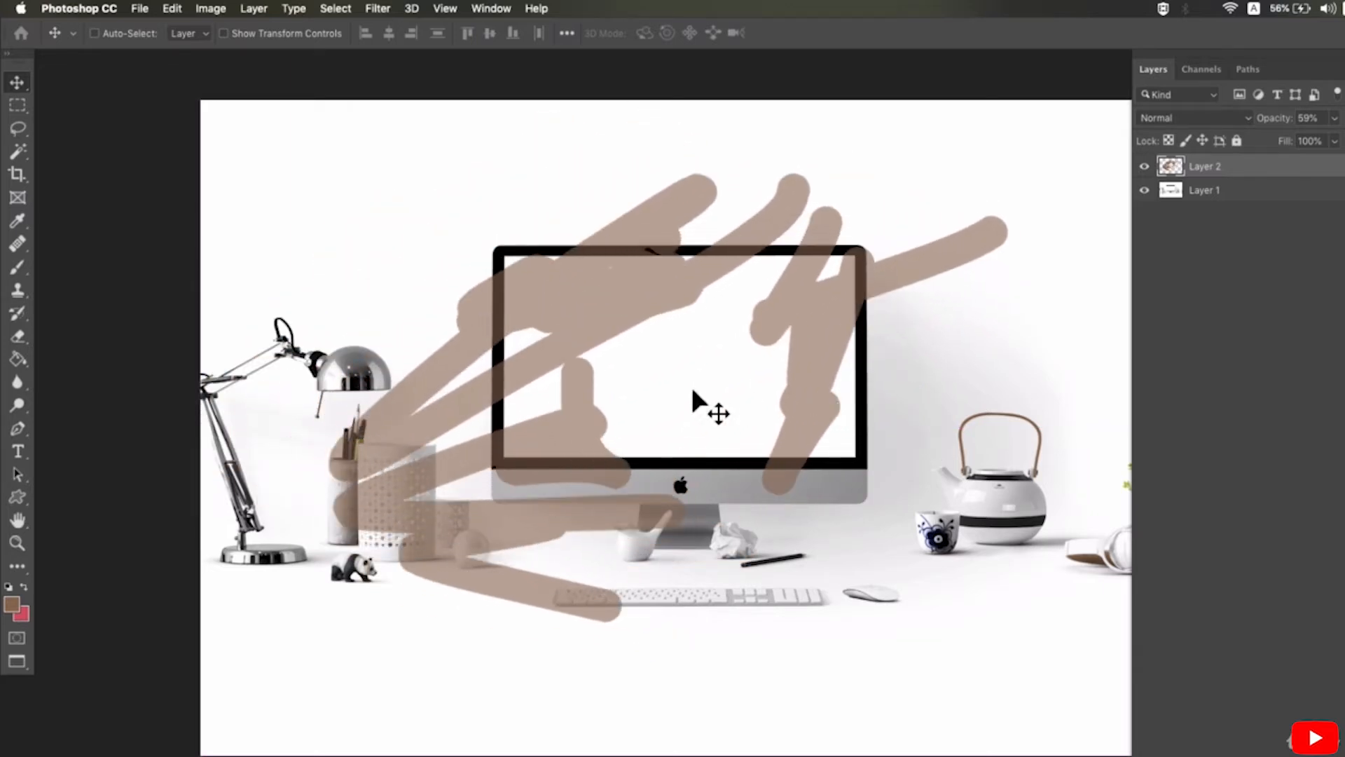
Reduce the brush size to 15 and paint a short thin brown stroke above the lamp.
{"action": "key", "text": "b"}
{"action": "left_click", "coordinate": [462, 292], "text": "ctrl"}
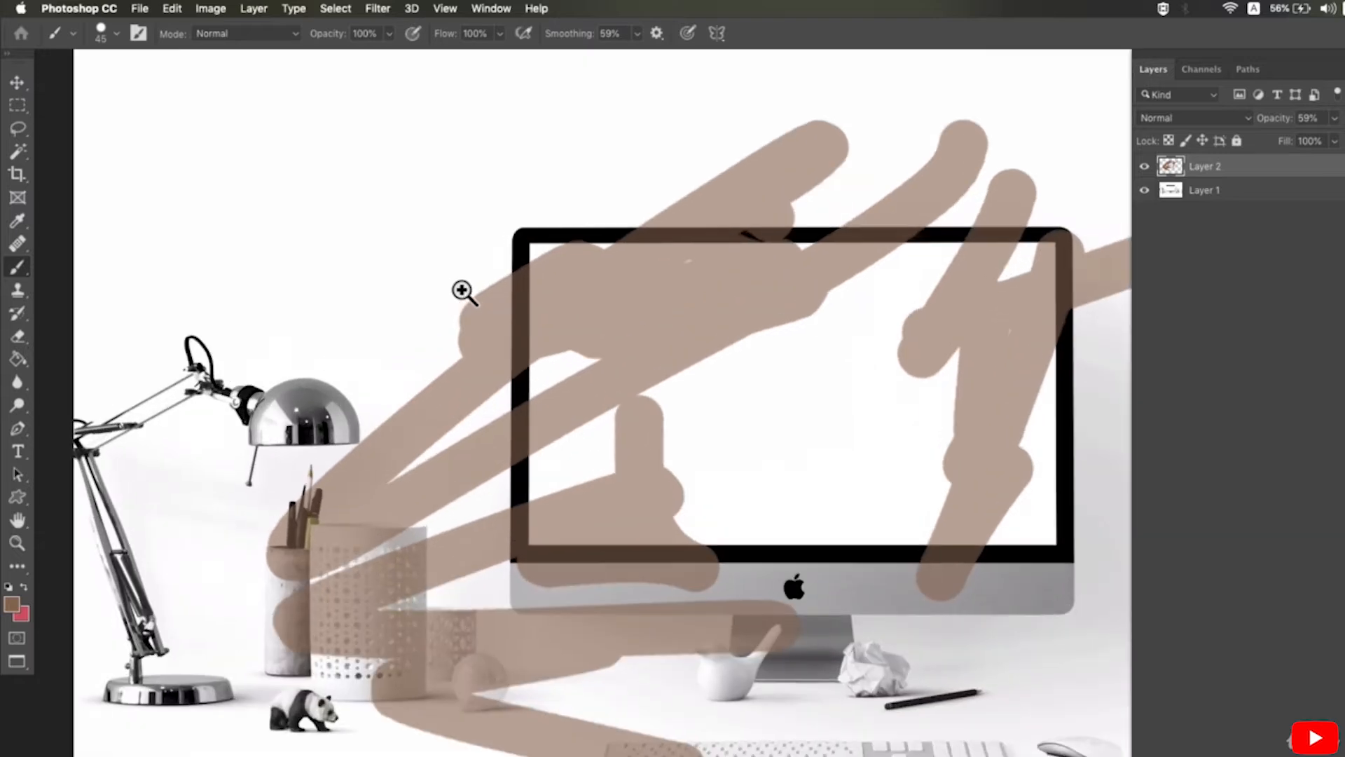
{"action": "left_click_drag", "start_coordinate": [463, 292], "coordinate": [463, 368]}
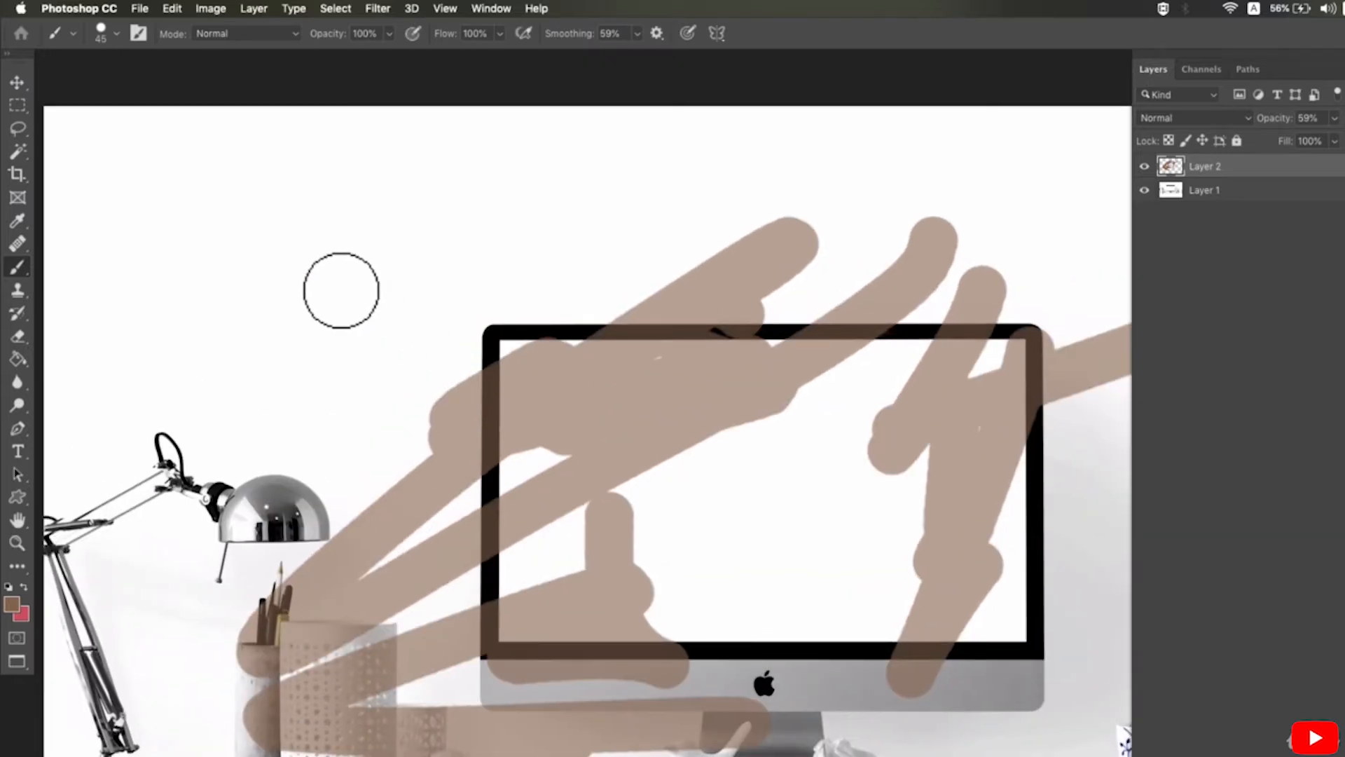
{"action": "key", "text": "bracketleft"}
{"action": "key", "text": "bracketleft"}
{"action": "key", "text": "bracketleft"}
{"action": "left_click_drag", "start_coordinate": [284, 270], "coordinate": [248, 320]}
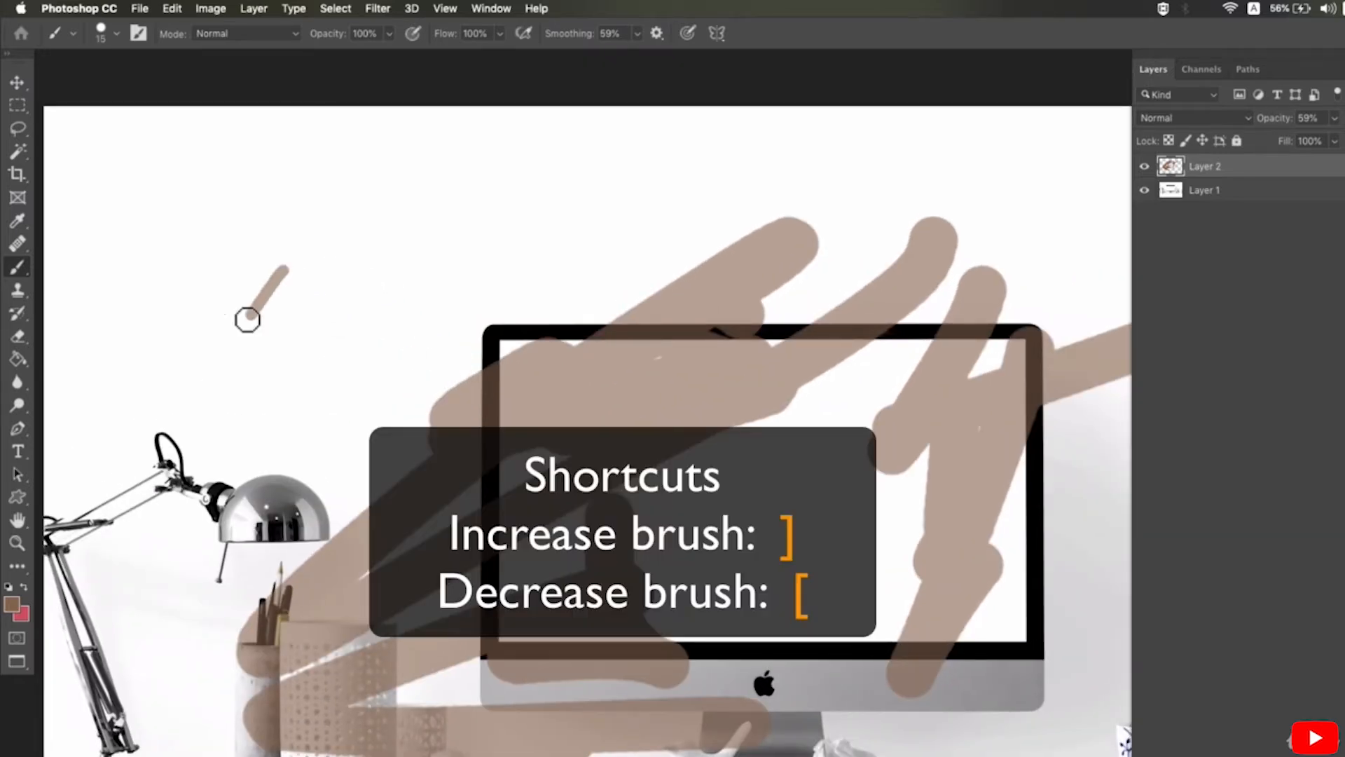
Increase the brush size to 50 and paint a diagonal stroke beside the thin one above the lamp.
{"action": "key", "text": "bracketright"}
{"action": "key", "text": "bracketright"}
{"action": "key", "text": "bracketright"}
{"action": "key", "text": "bracketright"}
{"action": "key", "text": "bracketright"}
{"action": "left_click_drag", "start_coordinate": [354, 251], "coordinate": [279, 398]}
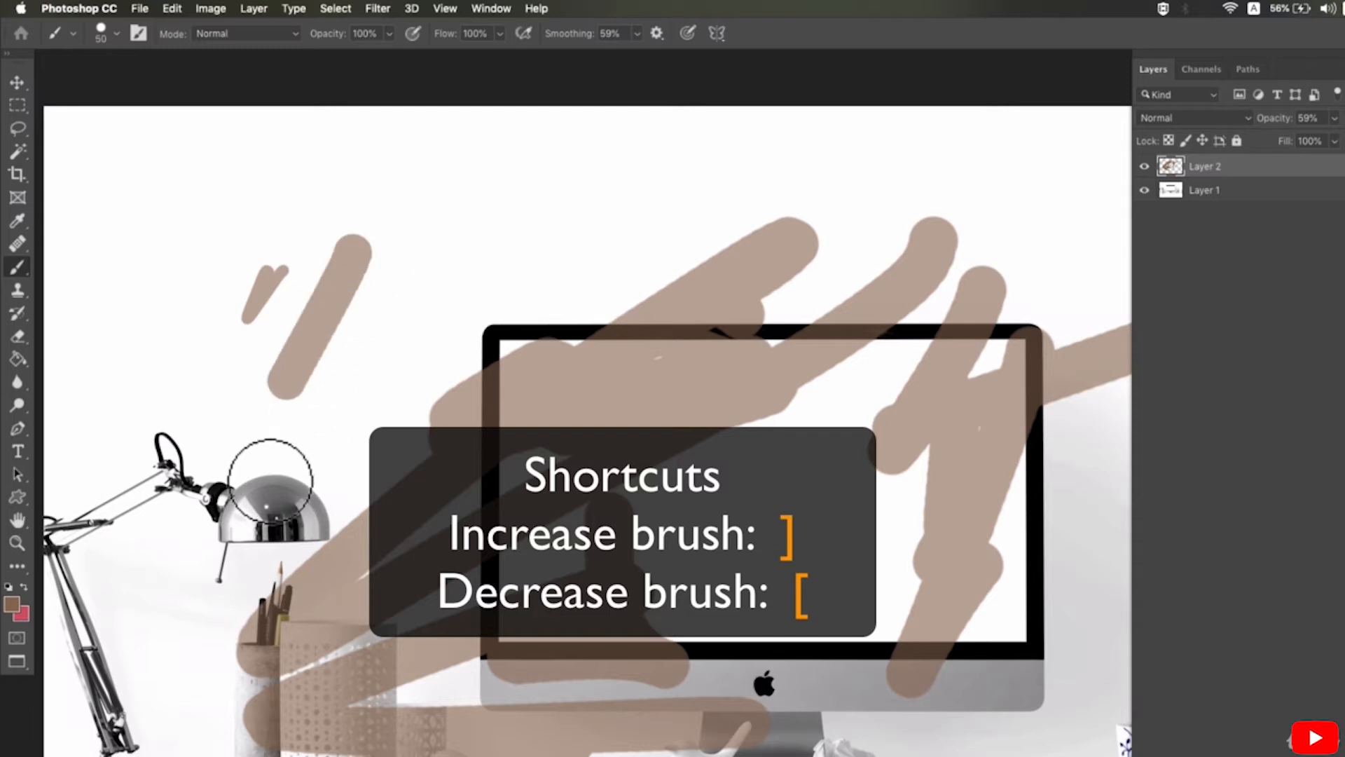
Increase the brush size to 150 and paint a broad diagonal stroke down across the lamp.
{"action": "key", "text": "bracketright"}
{"action": "key", "text": "bracketright"}
{"action": "key", "text": "bracketright"}
{"action": "left_click_drag", "start_coordinate": [420, 284], "coordinate": [203, 596]}
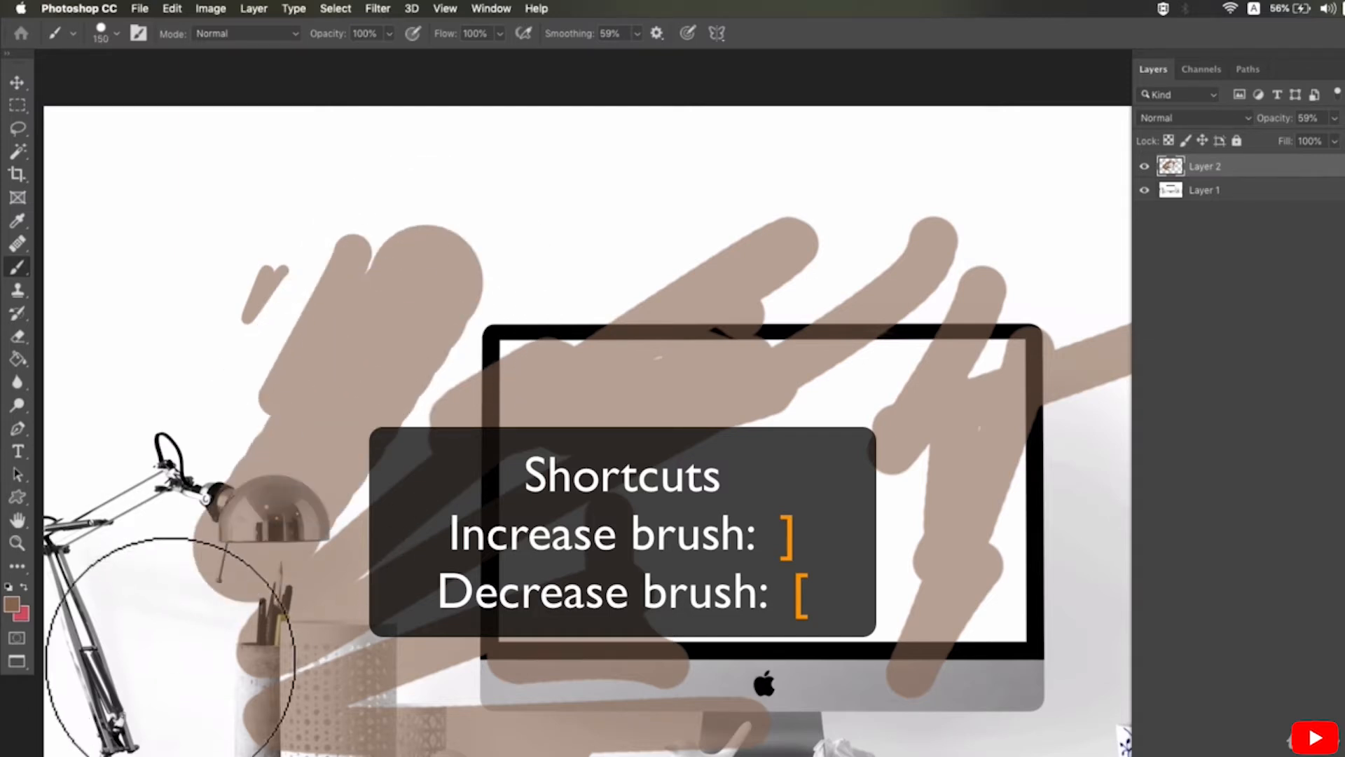
Reduce the brush size to 45 and paint diagonal strokes beside and above the lamp.
{"action": "key", "text": "bracketleft"}
{"action": "key", "text": "bracketleft"}
{"action": "key", "text": "bracketleft"}
{"action": "key", "text": "bracketleft"}
{"action": "key", "text": "bracketleft"}
{"action": "key", "text": "bracketleft"}
{"action": "left_click_drag", "start_coordinate": [200, 267], "coordinate": [135, 556]}
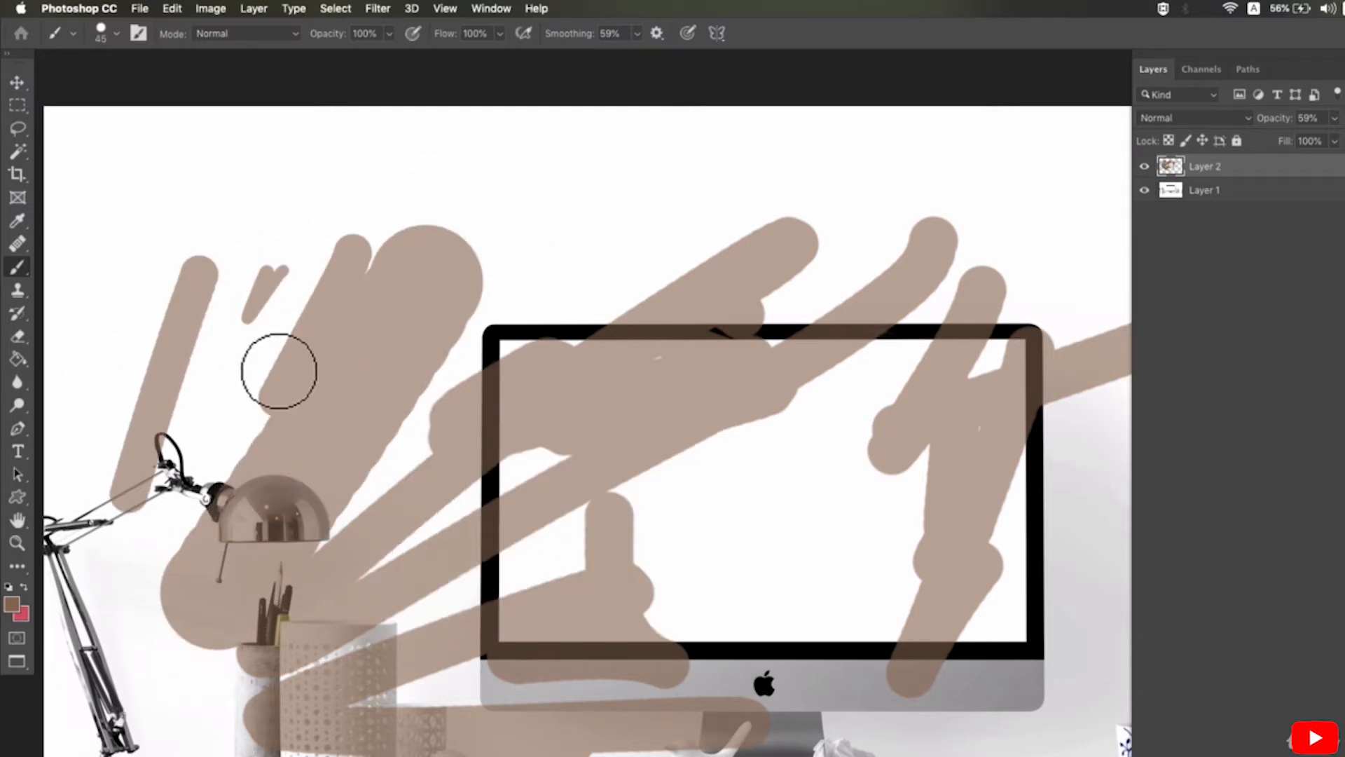
{"action": "left_click_drag", "start_coordinate": [280, 272], "coordinate": [300, 282]}
{"action": "left_click_drag", "start_coordinate": [302, 365], "coordinate": [217, 570]}
Paint a stroke above the monitor with a slightly smaller brush, and a thicker one with the brush size at 90.
{"action": "key", "text": "bracketleft"}
{"action": "mouse_move", "coordinate": [582, 204]}
{"action": "left_mouse_down"}
{"action": "mouse_move", "coordinate": [403, 243]}
{"action": "mouse_move", "coordinate": [708, 245]}
{"action": "left_mouse_up"}
{"action": "key", "text": "bracketright"}
{"action": "key", "text": "bracketright"}
{"action": "key", "text": "bracketright"}
{"action": "key", "text": "bracketright"}
{"action": "key", "text": "bracketright"}
{"action": "left_click_drag", "start_coordinate": [721, 309], "coordinate": [519, 300]}
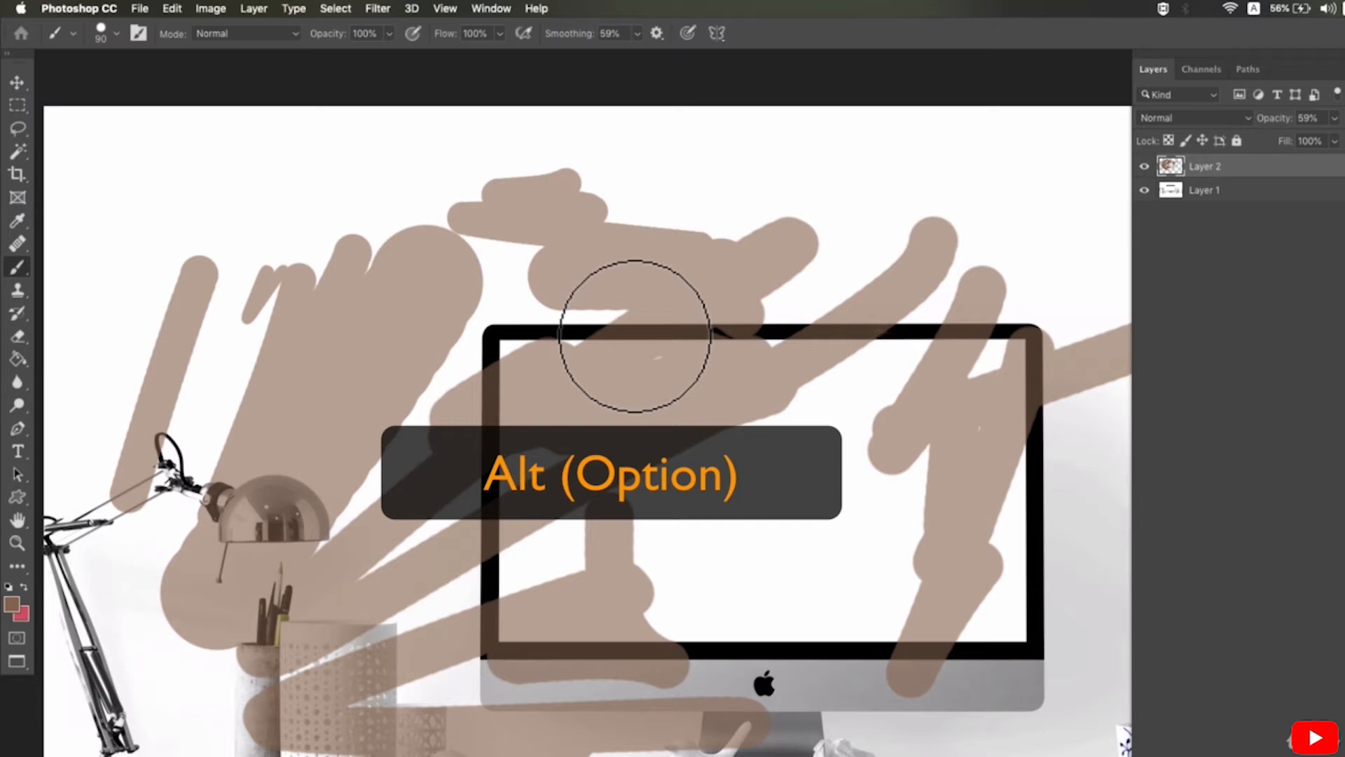
Sample black from the monitor's lower bezel and paint a short patch on the monitor screen above it.
{"action": "key", "text": "alt"}
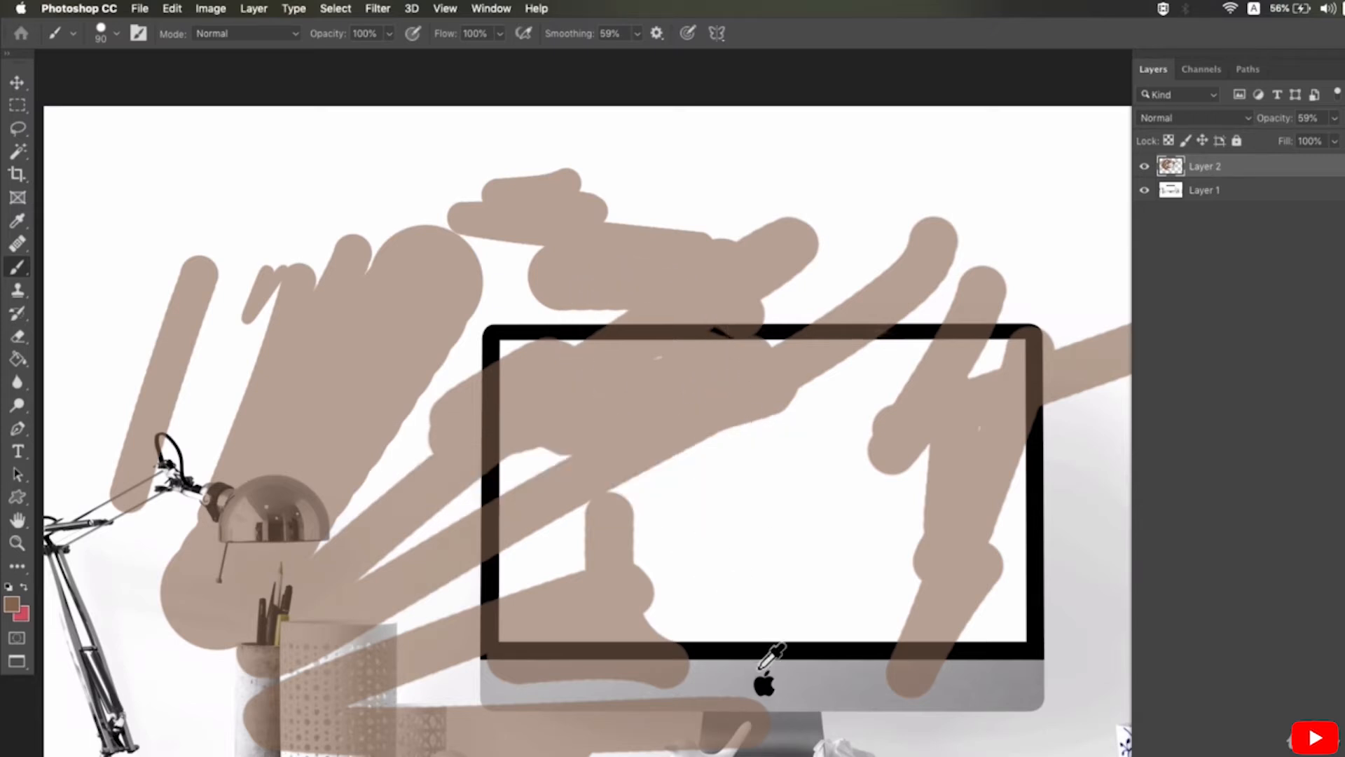
{"action": "left_click", "coordinate": [777, 652], "text": "alt"}
{"action": "left_click", "coordinate": [755, 599]}
{"action": "left_click", "coordinate": [744, 536]}
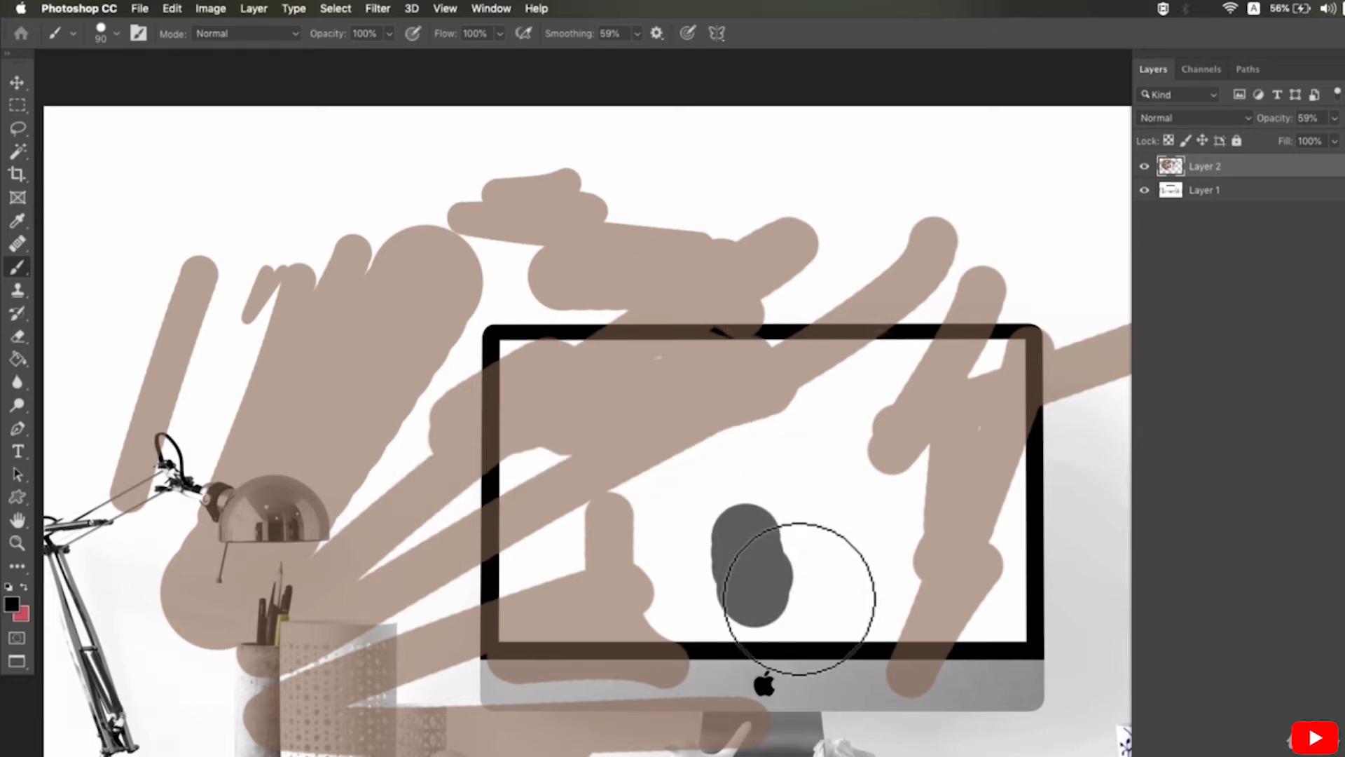
Sample light gray from the monitor's chin and paint a patch beside the black one on the screen.
{"action": "key", "text": "space"}
{"action": "left_click_drag", "start_coordinate": [808, 548], "coordinate": [554, 440]}
{"action": "left_click", "coordinate": [571, 574], "text": "alt"}
{"action": "left_click", "coordinate": [606, 445]}
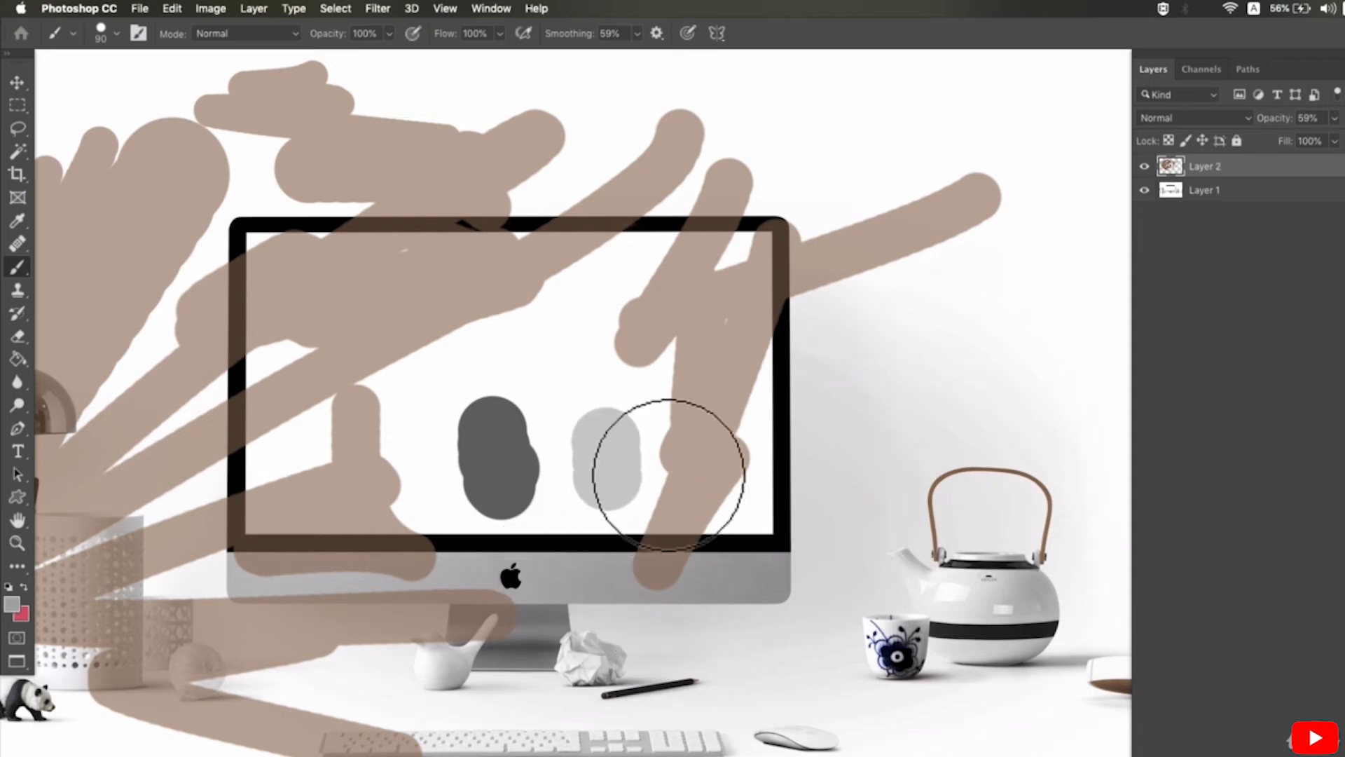
{"action": "left_click", "coordinate": [615, 519]}
Sample the dark color of the cup's pattern and paint a patch between the monitor and the kettle.
{"action": "left_click", "coordinate": [909, 659], "text": "alt"}
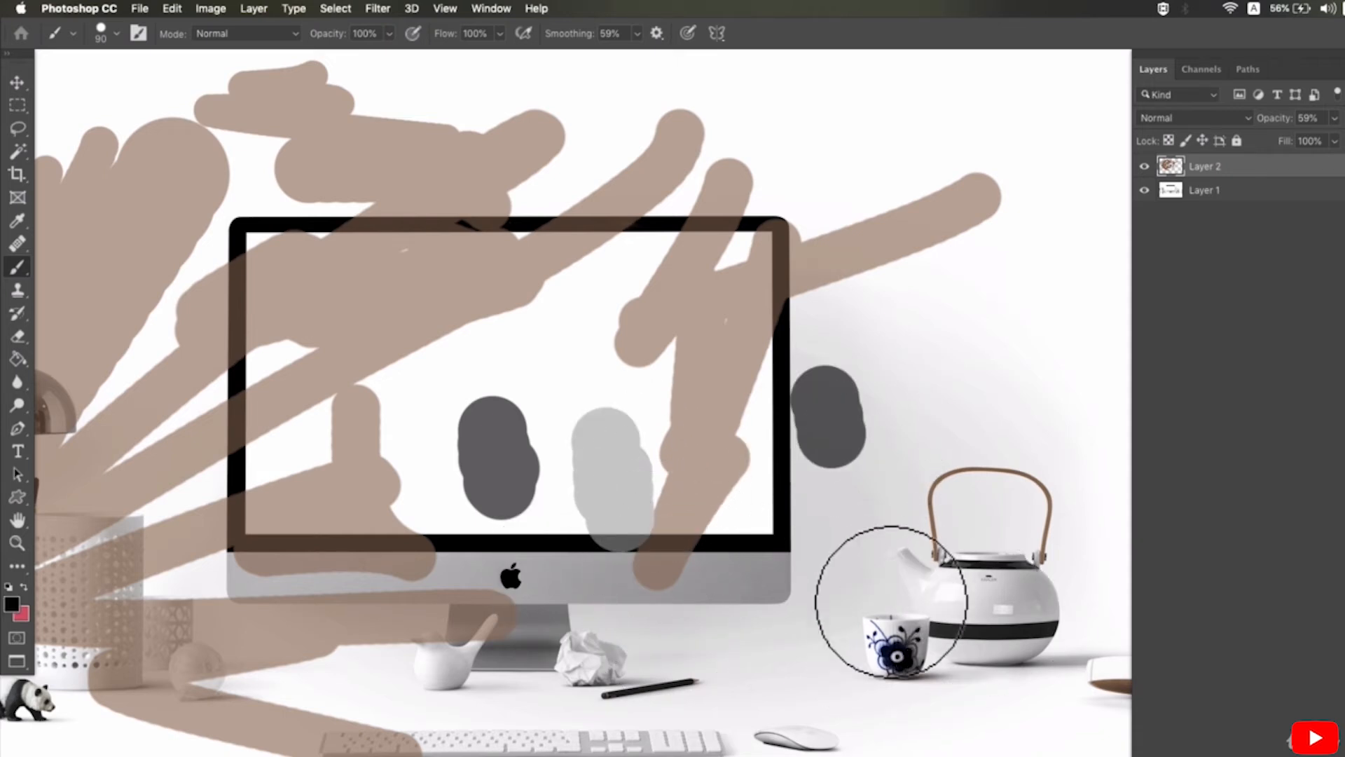
{"action": "left_click", "coordinate": [852, 490]}
{"action": "left_click", "coordinate": [827, 400]}
{"action": "left_click", "coordinate": [884, 412]}
Sample green from the plant and brown from the headphones, painting a patch of each above the kettle and beside the plant.
{"action": "left_click_drag", "start_coordinate": [882, 540], "coordinate": [576, 493]}
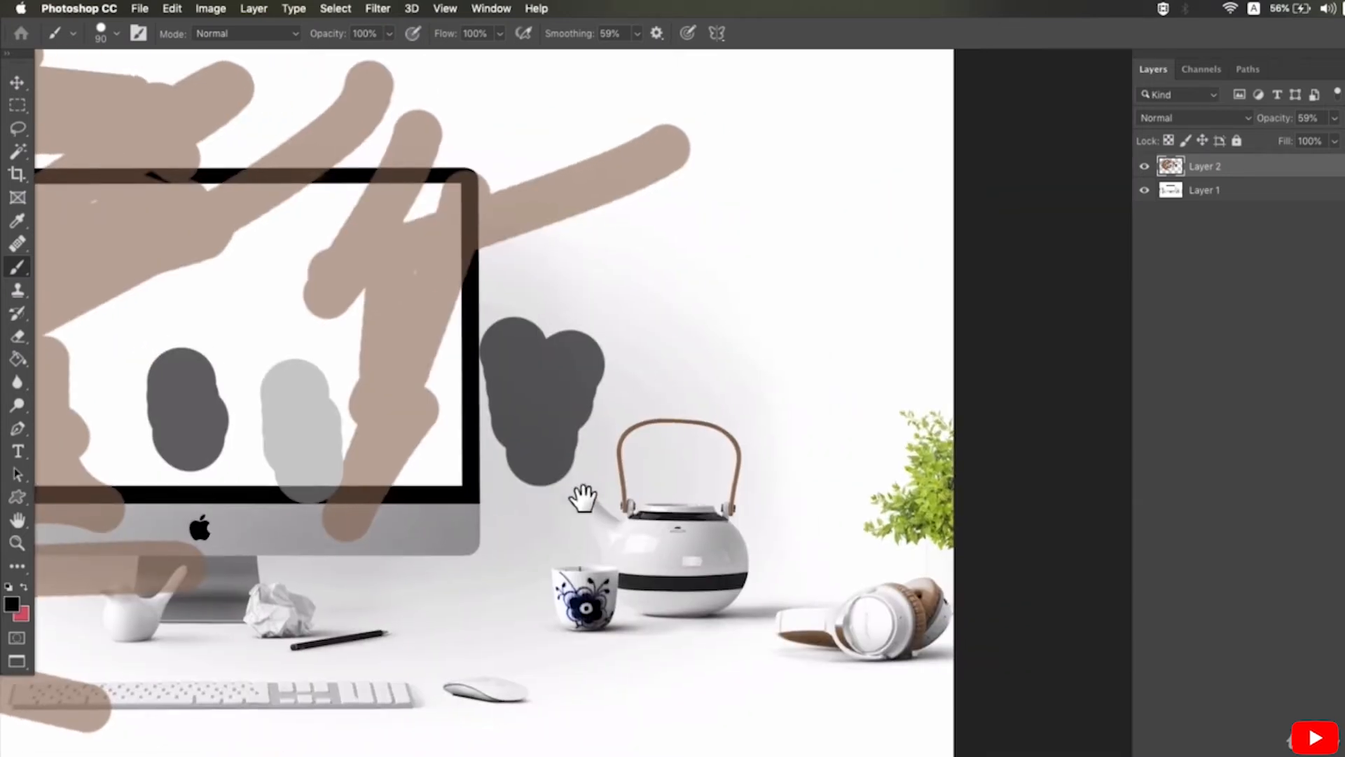
{"action": "left_click", "coordinate": [945, 495], "text": "alt"}
{"action": "mouse_move", "coordinate": [781, 393]}
{"action": "left_mouse_down"}
{"action": "mouse_move", "coordinate": [826, 330]}
{"action": "mouse_move", "coordinate": [778, 392]}
{"action": "left_mouse_up"}
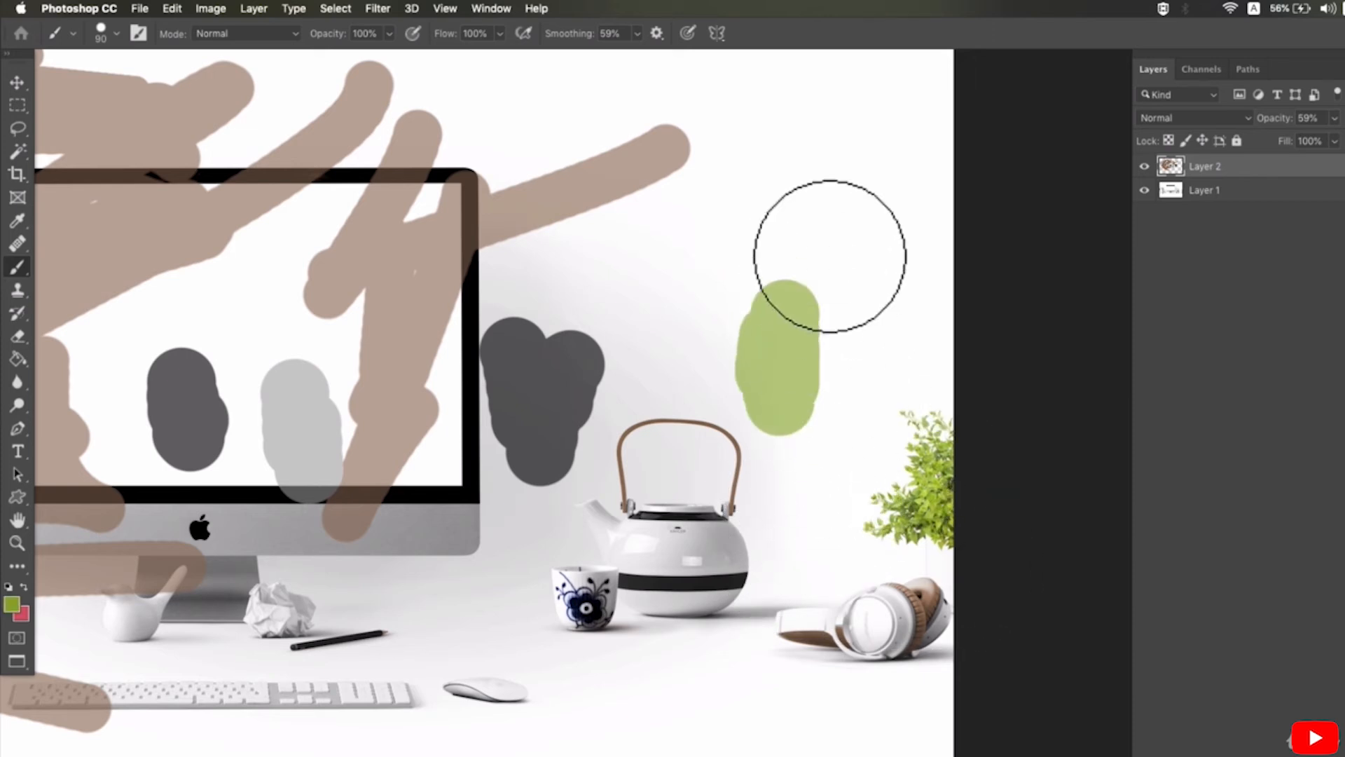
{"action": "left_click", "coordinate": [921, 614], "text": "alt"}
{"action": "mouse_move", "coordinate": [862, 484]}
{"action": "left_mouse_down"}
{"action": "mouse_move", "coordinate": [881, 420]}
{"action": "mouse_move", "coordinate": [859, 508]}
{"action": "left_mouse_up"}
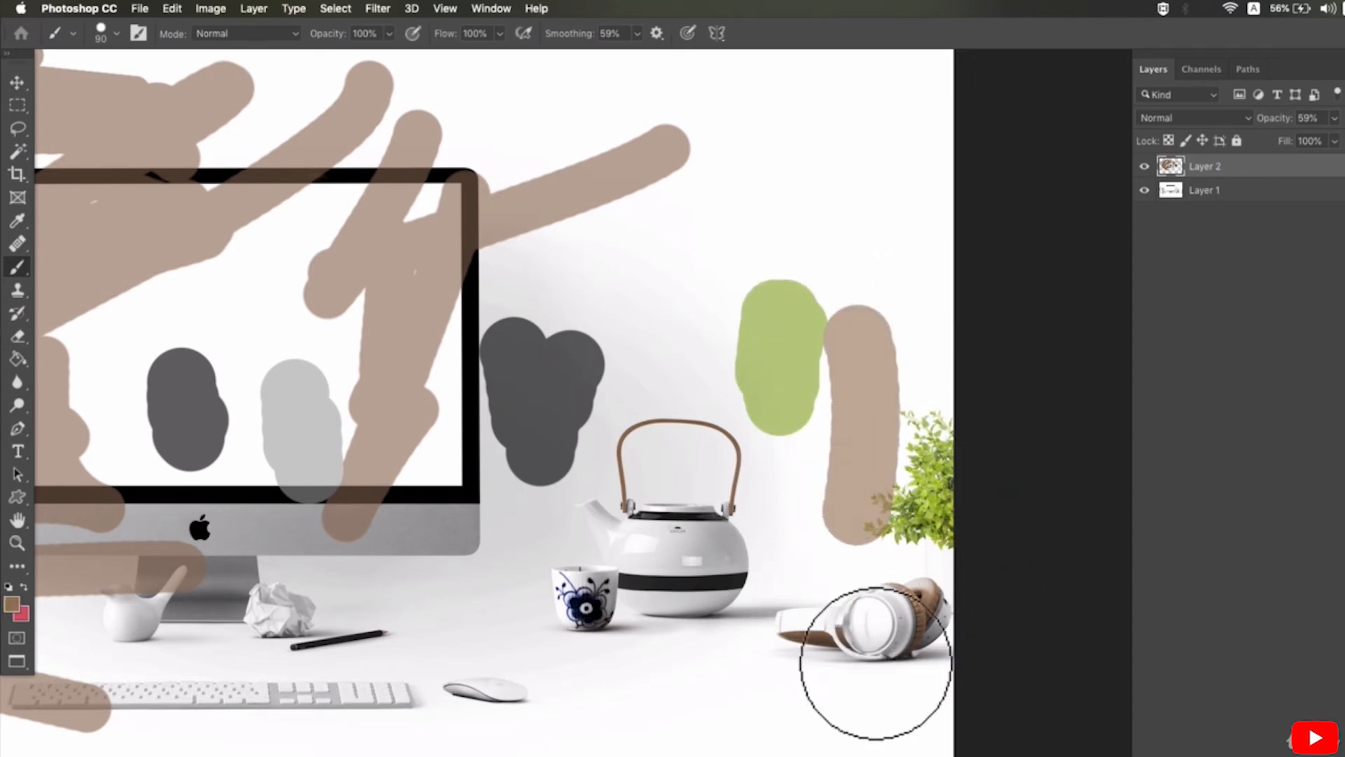
Sample the kettle's dark band, paint a stroke above the kettle, and set Layer 2's opacity to 100%.
{"action": "left_click", "coordinate": [691, 591], "text": "alt"}
{"action": "left_click_drag", "start_coordinate": [691, 391], "coordinate": [702, 288]}
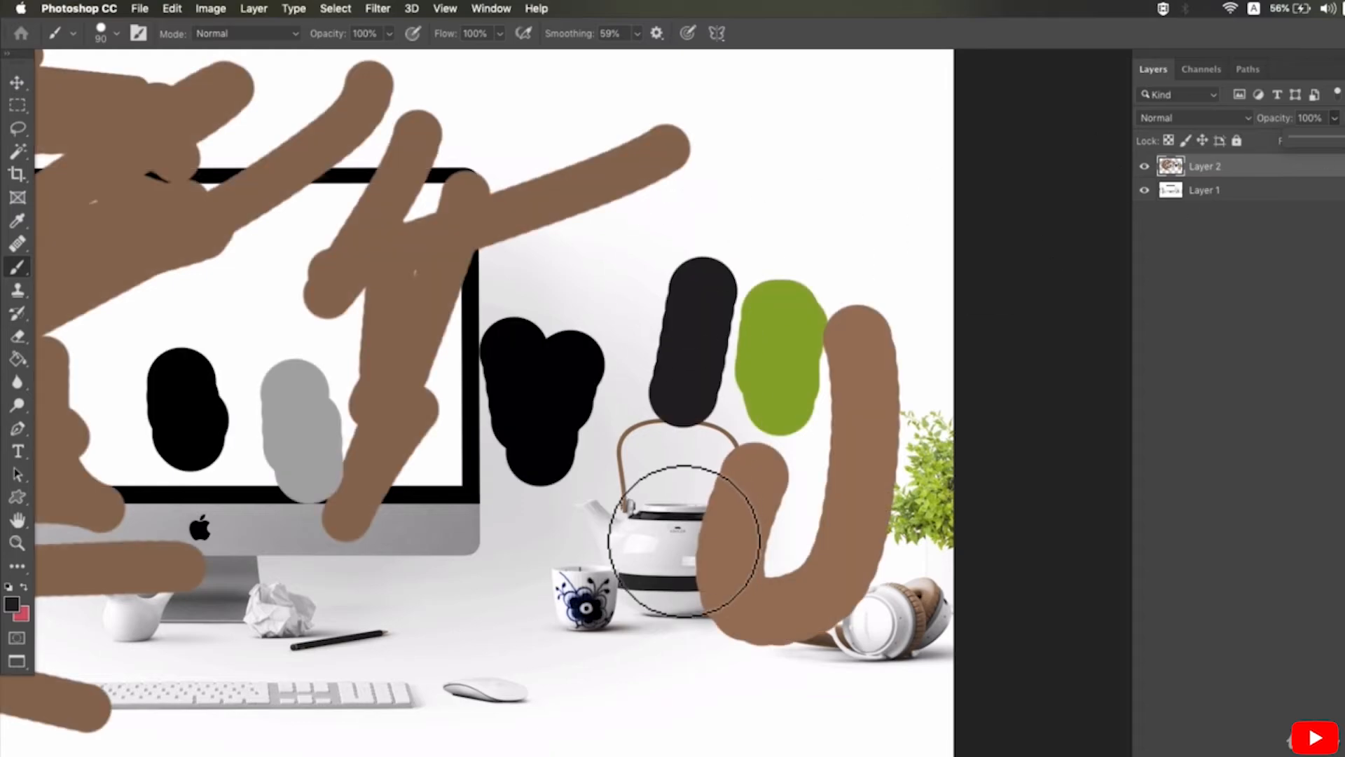
{"action": "key", "text": "super+minus"}
{"action": "key", "text": "super+minus"}
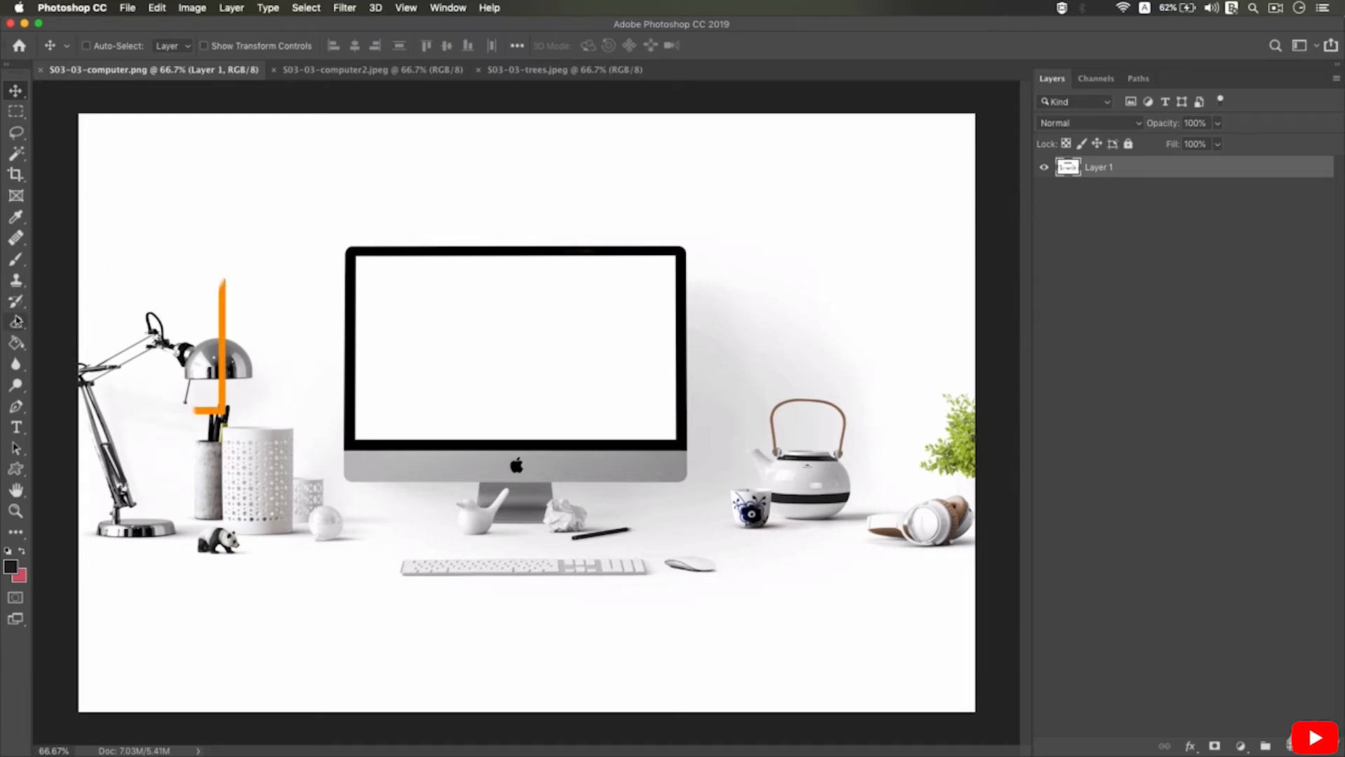
Check the Eraser tool variants and paint black diagonal strokes above the lamp on a new layer with brush size 90.
{"action": "left_click", "coordinate": [17, 320]}
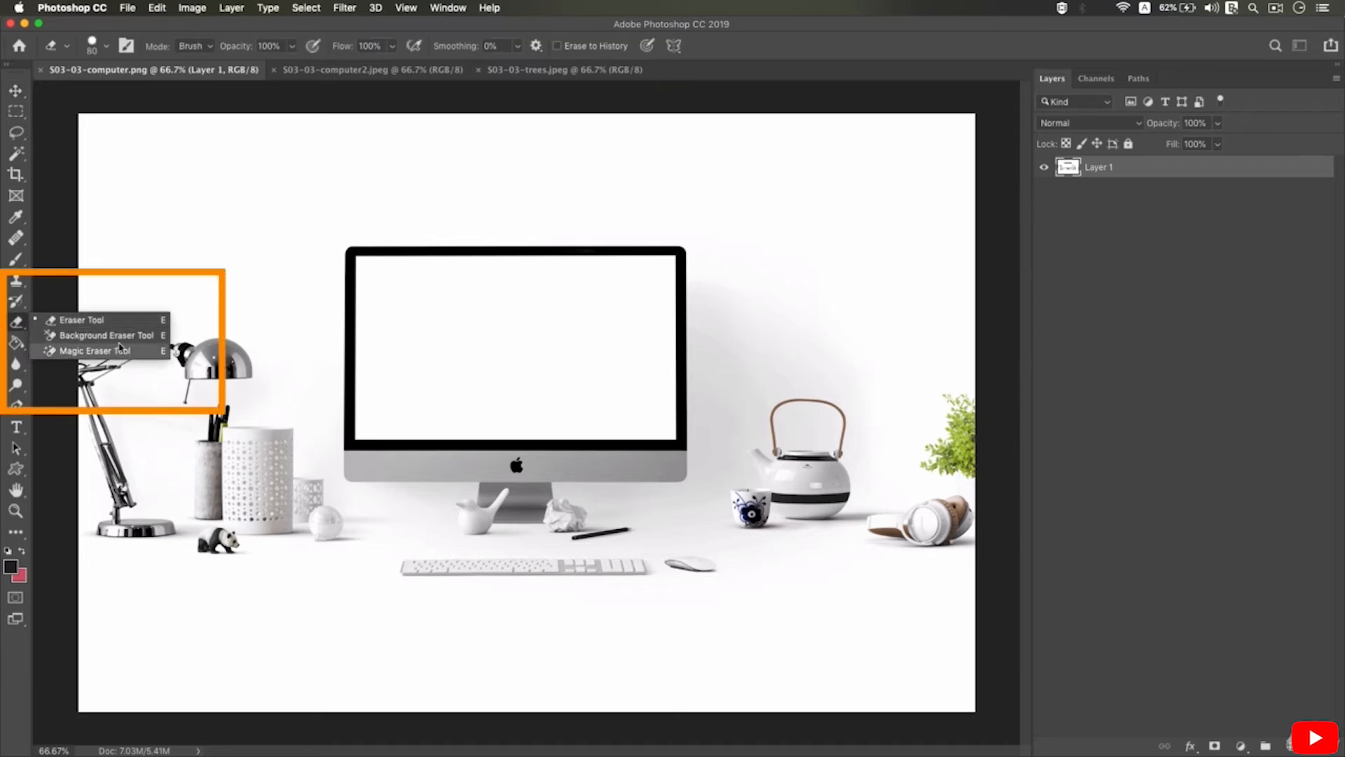
{"action": "key", "text": "b"}
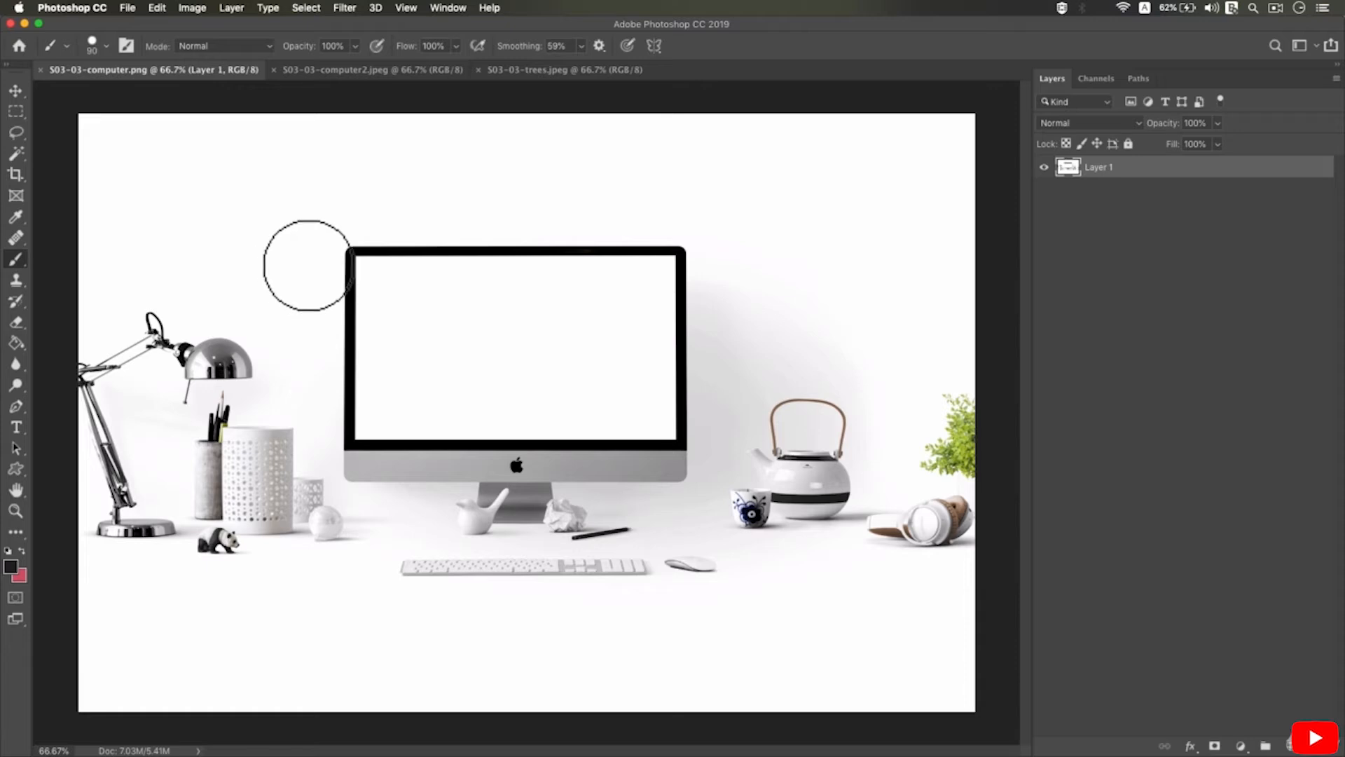
{"action": "key", "text": "super+shift+n"}
{"action": "key", "text": "Return"}
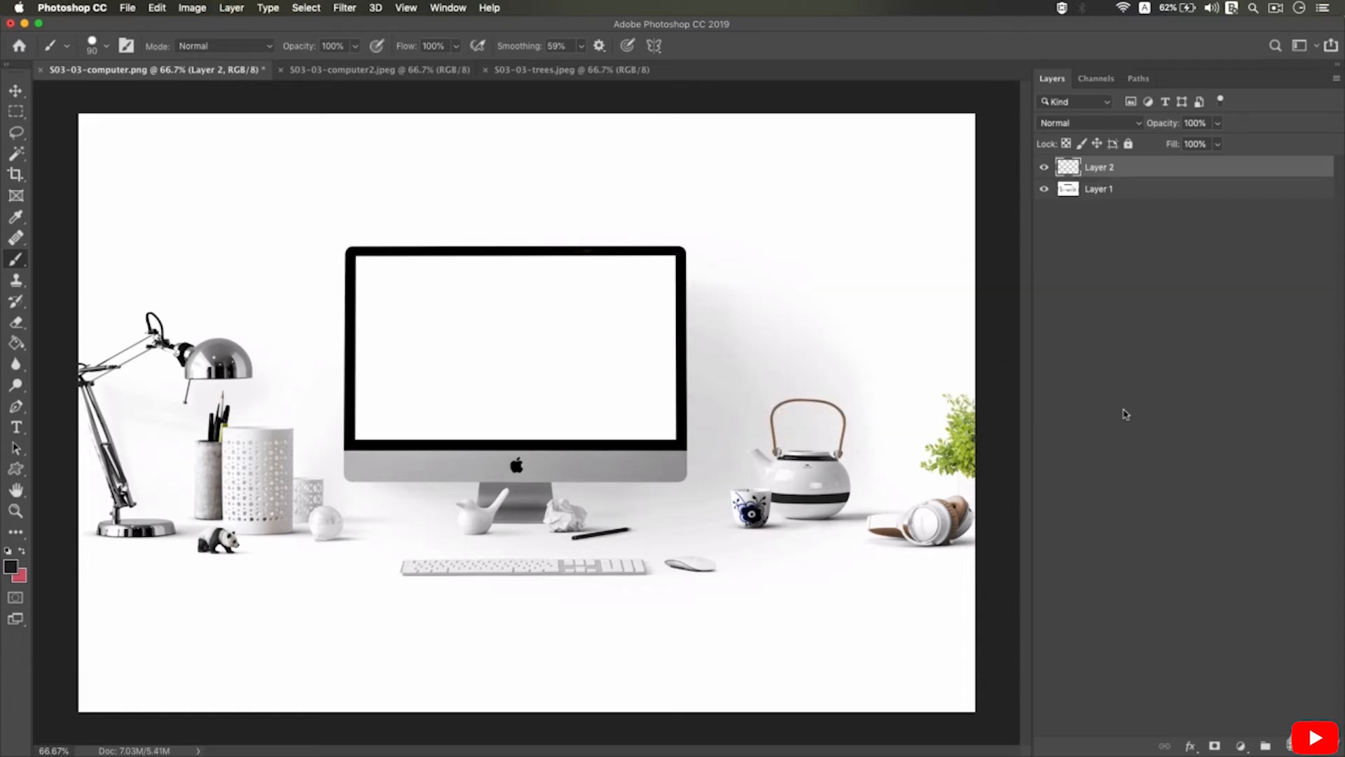
{"action": "mouse_move", "coordinate": [361, 203]}
{"action": "left_mouse_down"}
{"action": "mouse_move", "coordinate": [411, 135]}
{"action": "mouse_move", "coordinate": [289, 233]}
{"action": "left_mouse_up"}
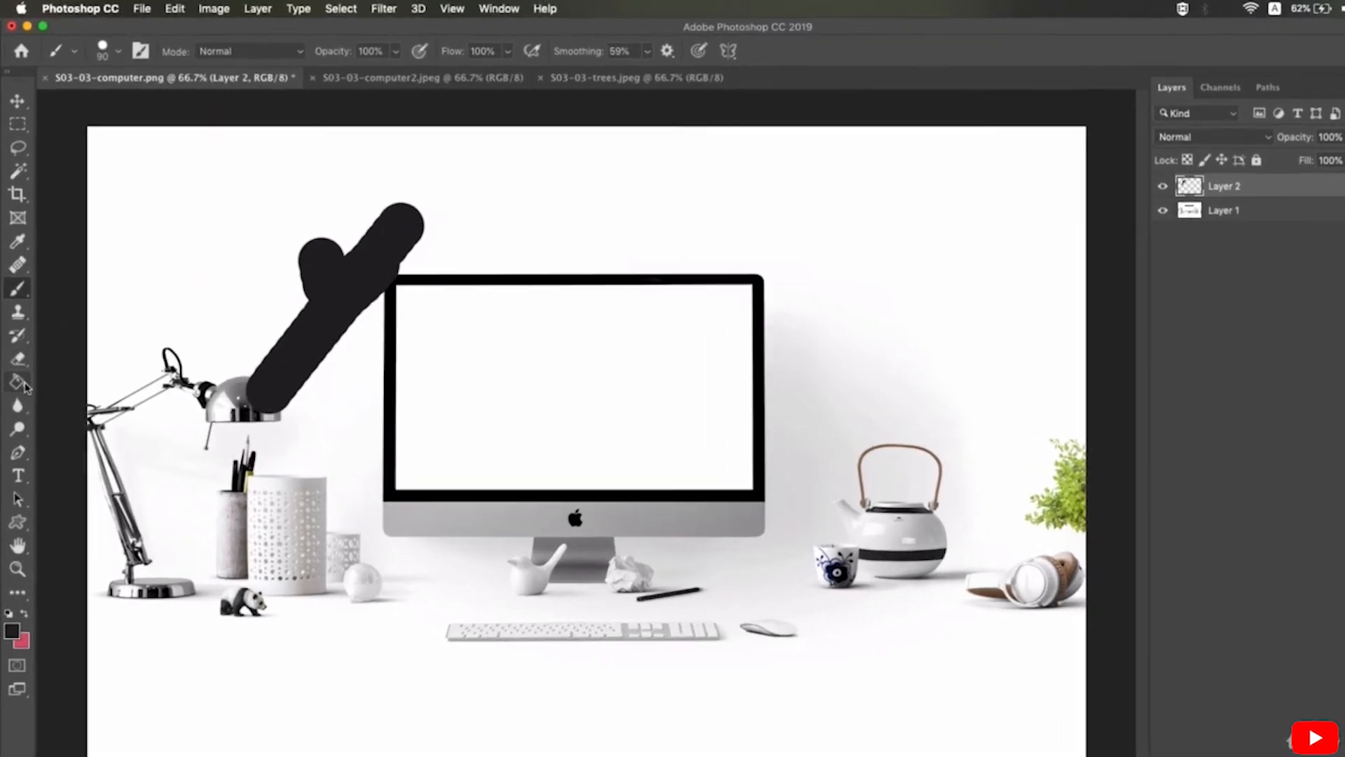
Erase the black strokes on Layer 2 with the standard Eraser tool and set the eraser size to 80.
{"action": "left_click", "coordinate": [22, 322]}
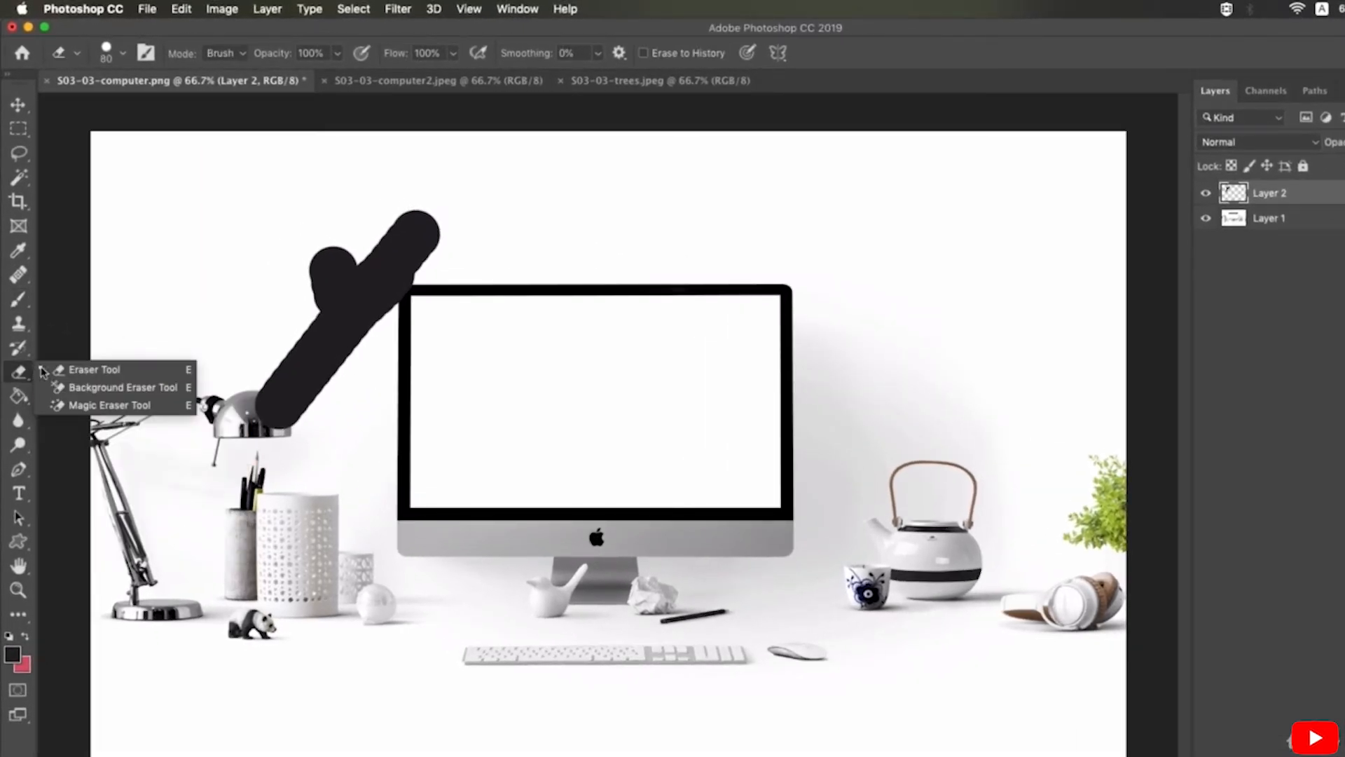
{"action": "left_click", "coordinate": [130, 373]}
{"action": "mouse_move", "coordinate": [390, 330]}
{"action": "left_mouse_down"}
{"action": "mouse_move", "coordinate": [351, 264]}
{"action": "mouse_move", "coordinate": [406, 195]}
{"action": "mouse_move", "coordinate": [363, 309]}
{"action": "mouse_move", "coordinate": [452, 281]}
{"action": "left_mouse_up"}
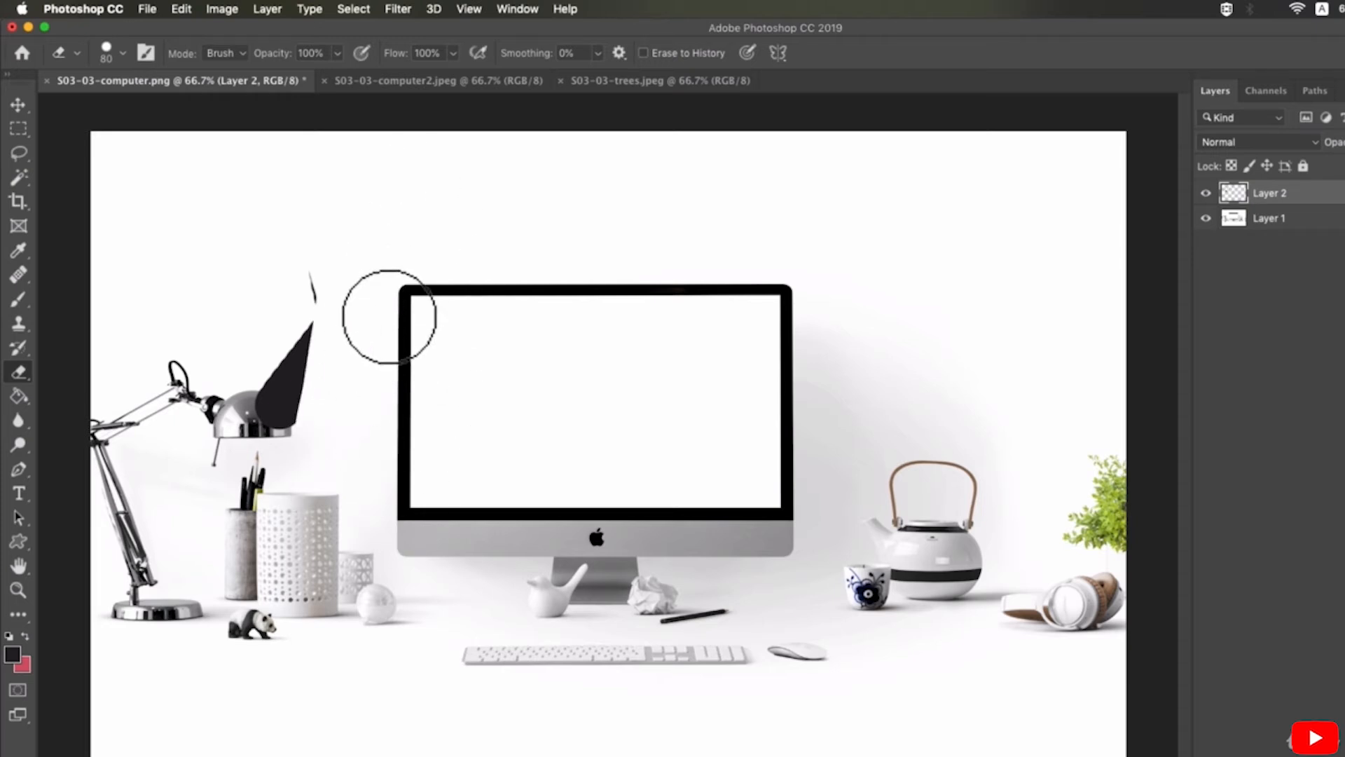
{"action": "key", "text": "super+z"}
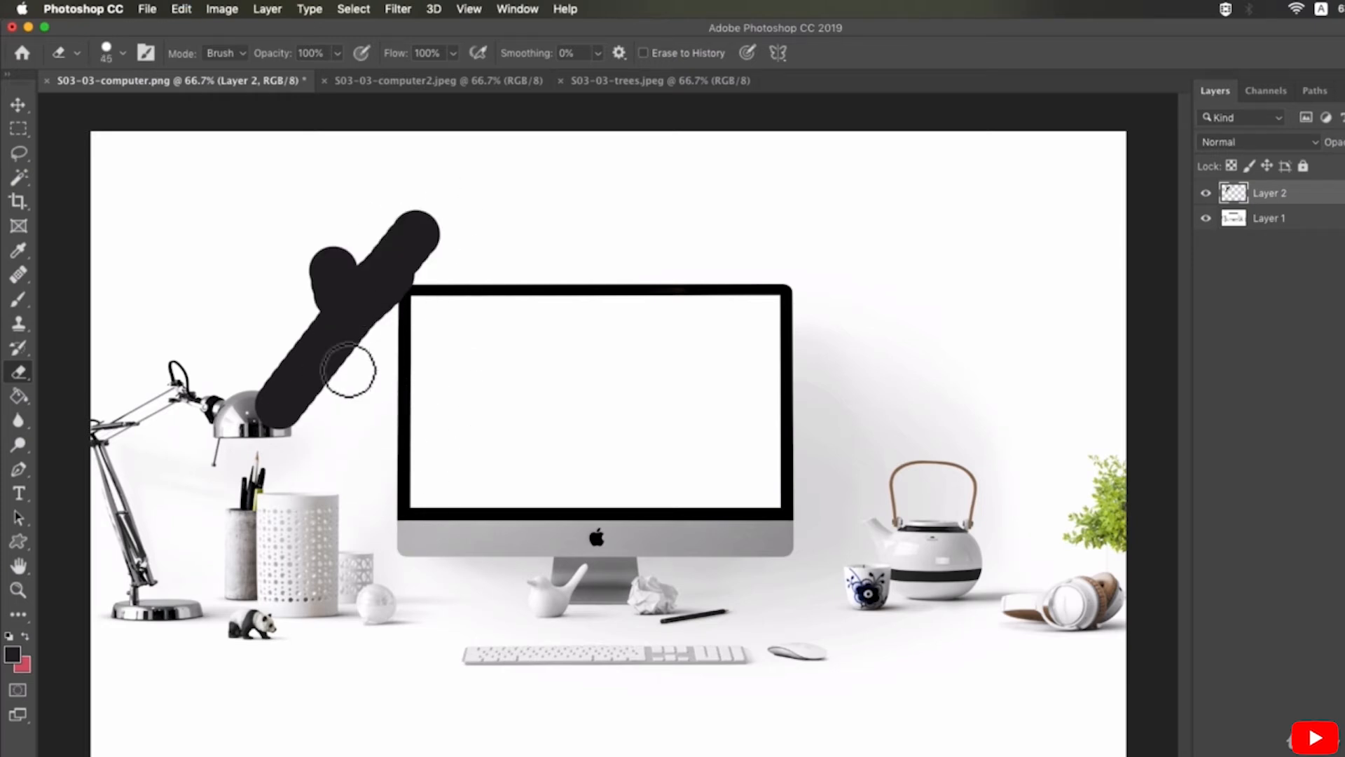
{"action": "mouse_move", "coordinate": [348, 370]}
{"action": "left_mouse_down"}
{"action": "mouse_move", "coordinate": [374, 378]}
{"action": "mouse_move", "coordinate": [354, 406]}
{"action": "mouse_move", "coordinate": [343, 315]}
{"action": "mouse_move", "coordinate": [375, 318]}
{"action": "mouse_move", "coordinate": [422, 265]}
{"action": "mouse_move", "coordinate": [249, 438]}
{"action": "mouse_move", "coordinate": [417, 297]}
{"action": "mouse_move", "coordinate": [396, 323]}
{"action": "mouse_move", "coordinate": [748, 407]}
{"action": "left_mouse_up"}
{"action": "key", "text": "bracketright"}
{"action": "key", "text": "bracketright"}
{"action": "key", "text": "bracketright"}
{"action": "key", "text": "bracketright"}
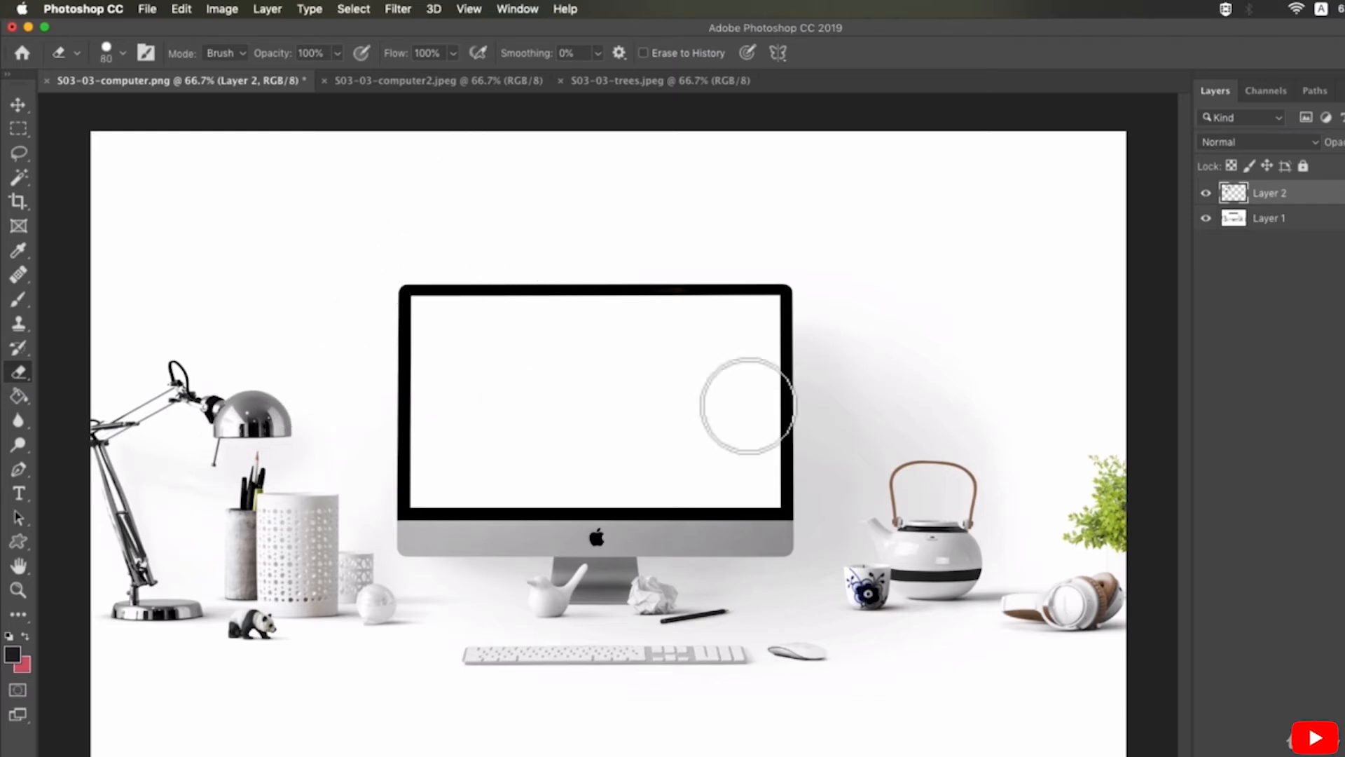
Hide Layer 2 and try erasing broad strokes across the lamp on Layer 1 with eraser size 80.
{"action": "left_click", "coordinate": [1288, 223]}
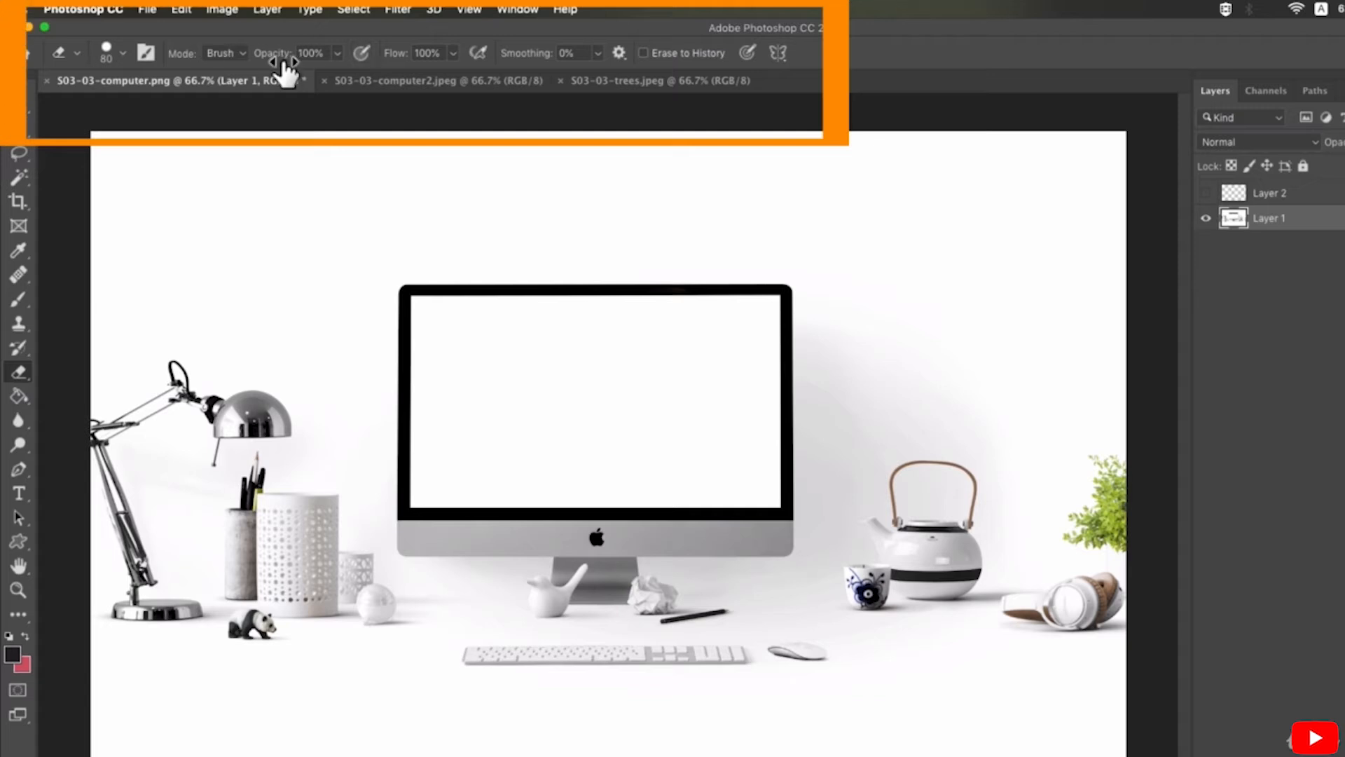
{"action": "mouse_move", "coordinate": [261, 228]}
{"action": "left_mouse_down"}
{"action": "mouse_move", "coordinate": [274, 356]}
{"action": "mouse_move", "coordinate": [396, 187]}
{"action": "mouse_move", "coordinate": [456, 217]}
{"action": "mouse_move", "coordinate": [408, 340]}
{"action": "mouse_move", "coordinate": [265, 496]}
{"action": "mouse_move", "coordinate": [267, 464]}
{"action": "mouse_move", "coordinate": [256, 592]}
{"action": "mouse_move", "coordinate": [180, 540]}
{"action": "mouse_move", "coordinate": [295, 564]}
{"action": "left_mouse_up"}
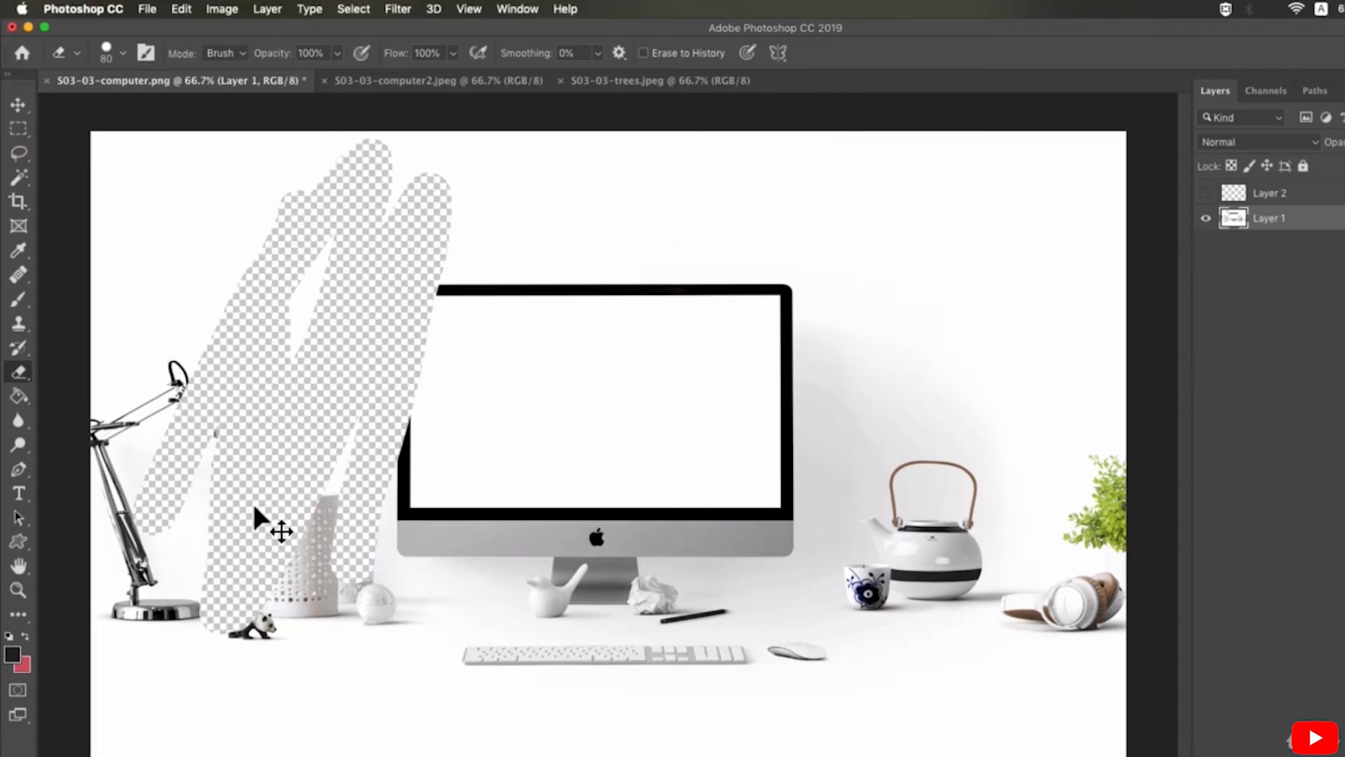
{"action": "key", "text": "super+z"}
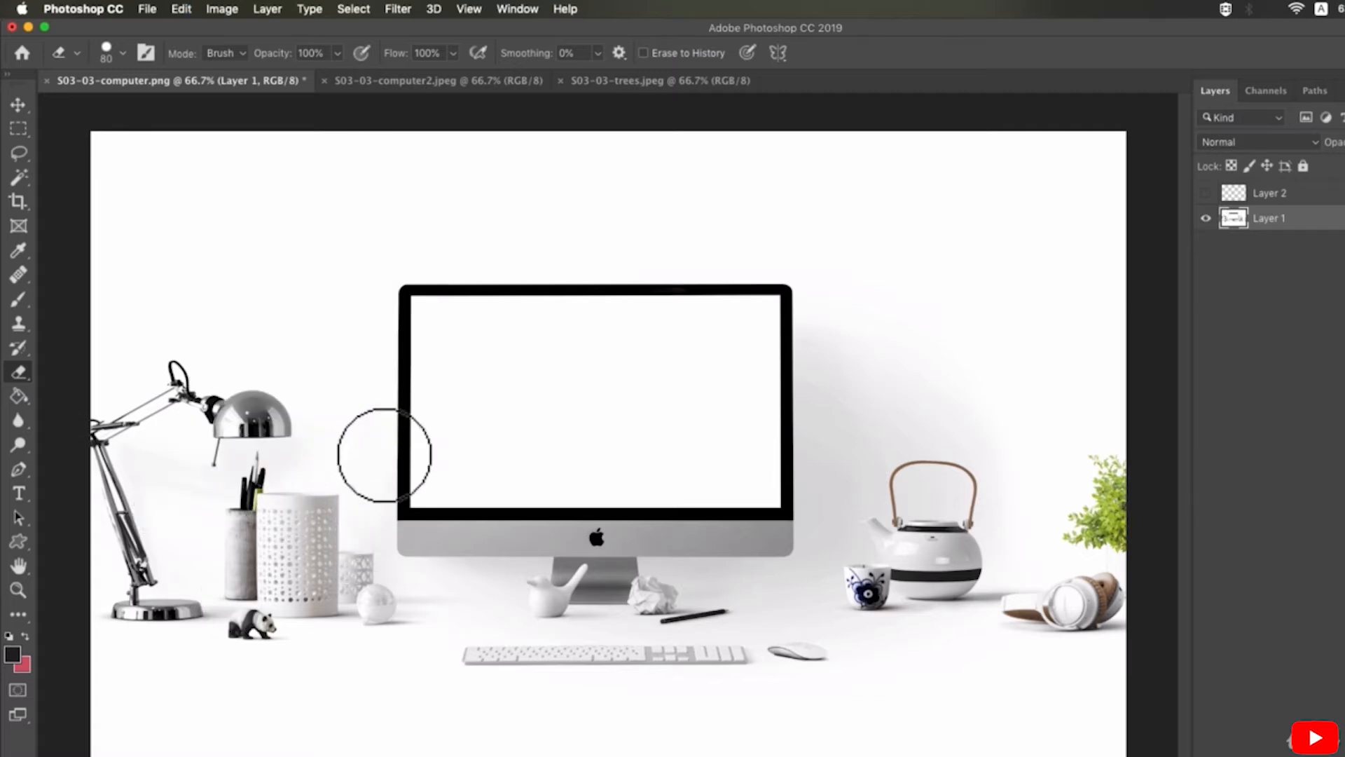
Try a Soft Round eraser tip across the monitor and lamp, undo it, and try a Hard Round tip on the screen.
{"action": "left_click", "coordinate": [123, 56]}
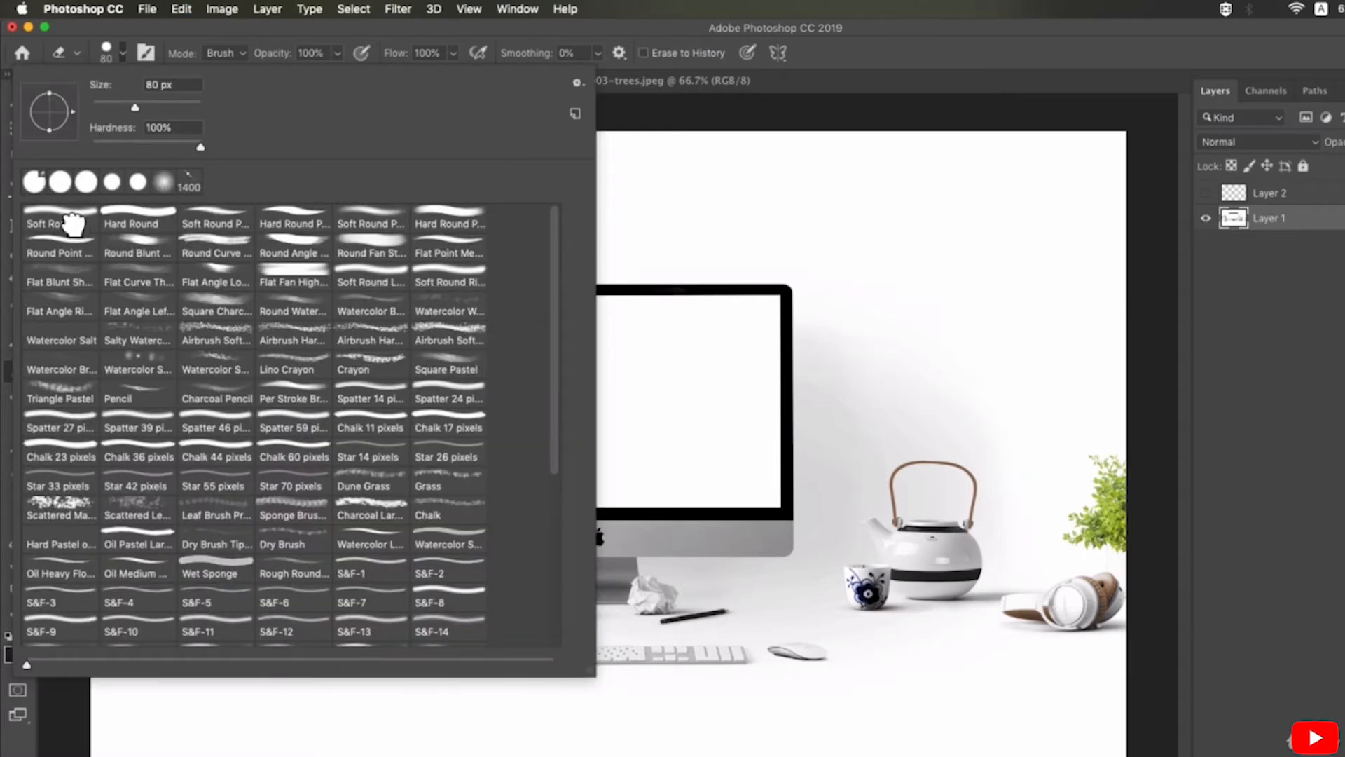
{"action": "key", "text": "Return"}
{"action": "mouse_move", "coordinate": [772, 381]}
{"action": "left_mouse_down"}
{"action": "mouse_move", "coordinate": [544, 369]}
{"action": "mouse_move", "coordinate": [490, 324]}
{"action": "mouse_move", "coordinate": [411, 312]}
{"action": "mouse_move", "coordinate": [270, 406]}
{"action": "mouse_move", "coordinate": [179, 616]}
{"action": "left_mouse_up"}
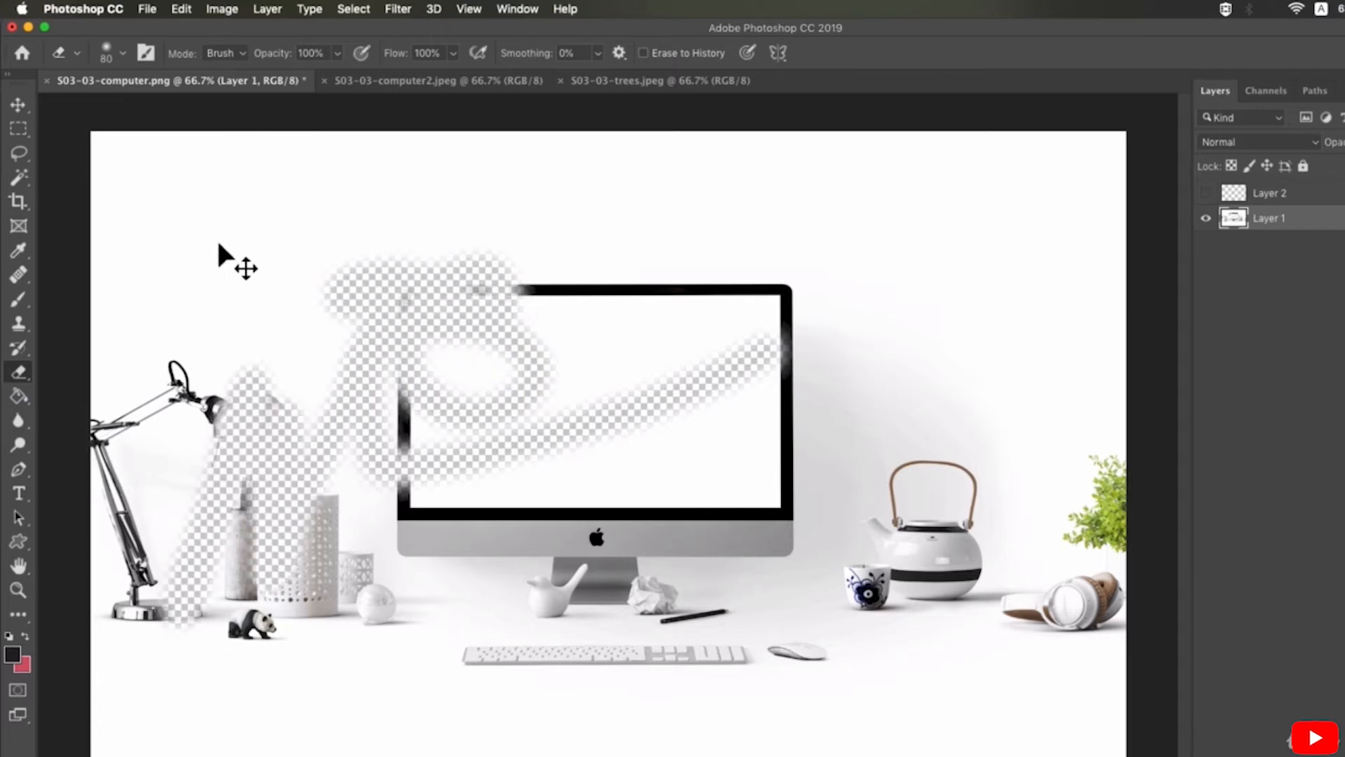
{"action": "key", "text": "super+z"}
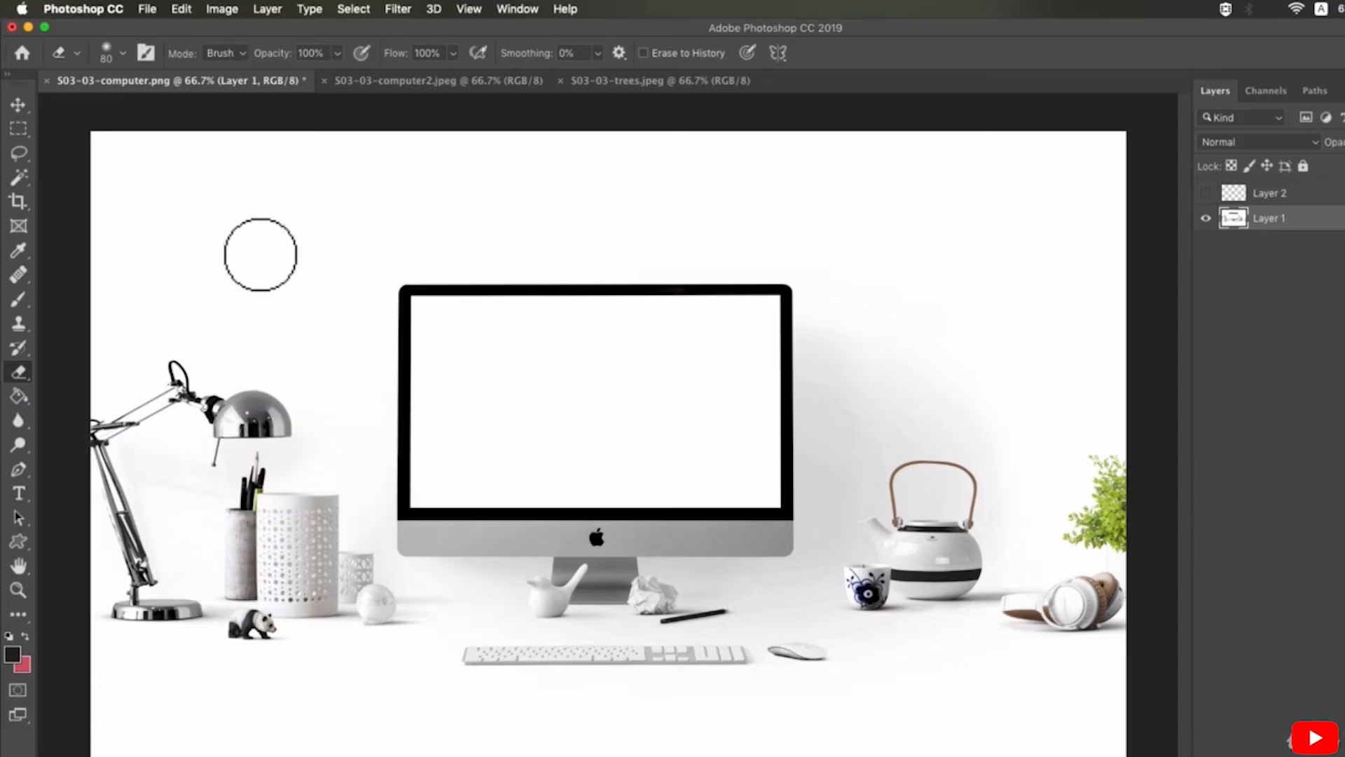
{"action": "left_click", "coordinate": [119, 53]}
{"action": "left_click", "coordinate": [769, 338]}
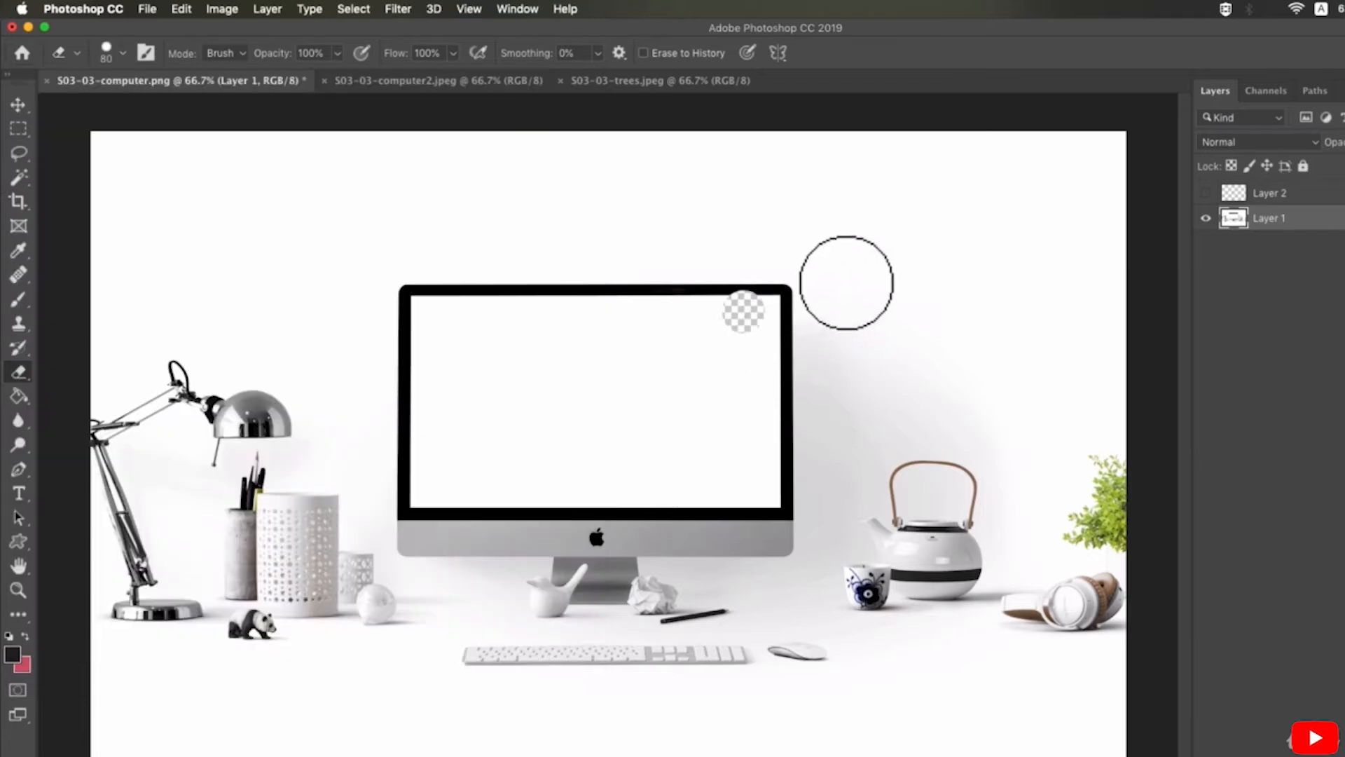
Show Layer 2 and paint a black h-shaped stroke over the monitor's left part with brush size 90.
{"action": "left_click", "coordinate": [1304, 193]}
{"action": "key", "text": "b"}
{"action": "mouse_move", "coordinate": [401, 241]}
{"action": "left_mouse_down"}
{"action": "mouse_move", "coordinate": [417, 558]}
{"action": "mouse_move", "coordinate": [586, 553]}
{"action": "mouse_move", "coordinate": [557, 448]}
{"action": "left_mouse_up"}
Try erasing Layer 1 behind the black stroke with eraser size 80, undo it, and reselect Layer 2.
{"action": "left_click", "coordinate": [1233, 218]}
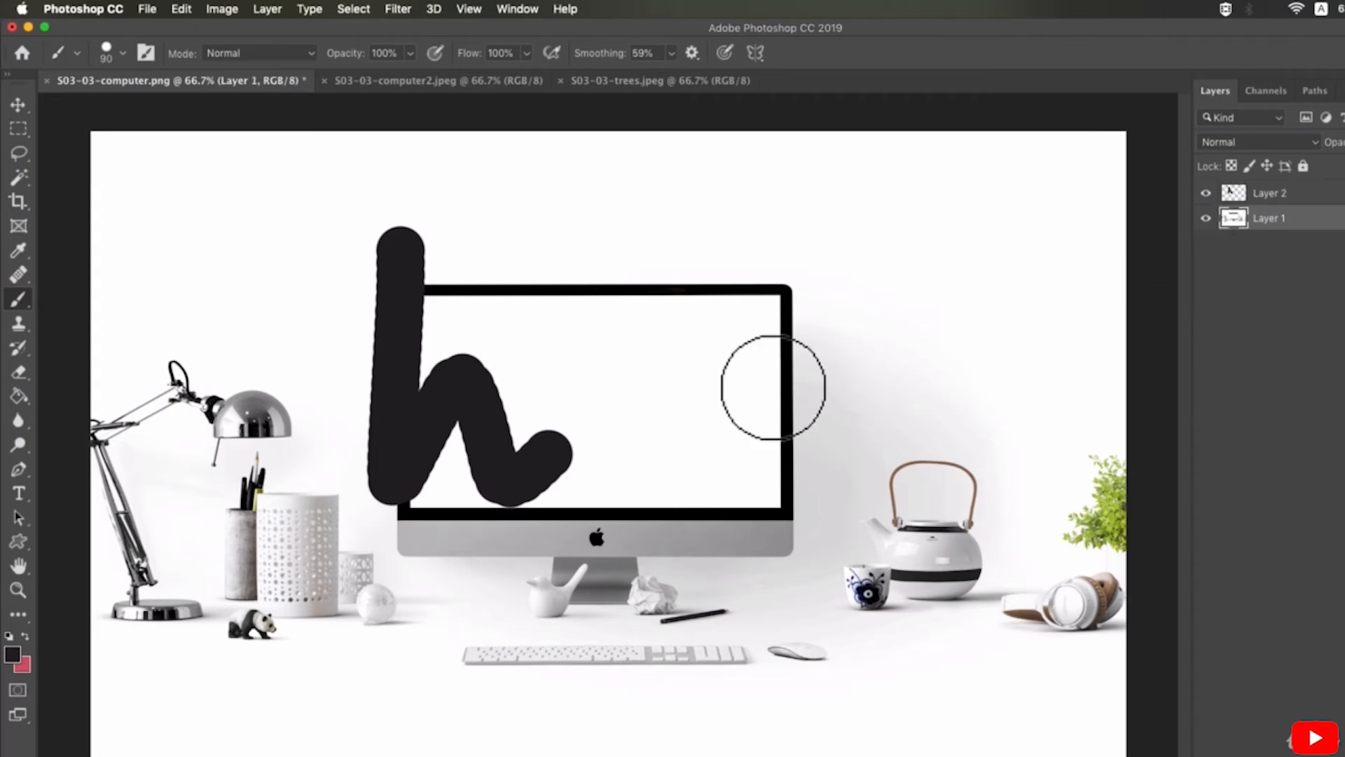
{"action": "key", "text": "e"}
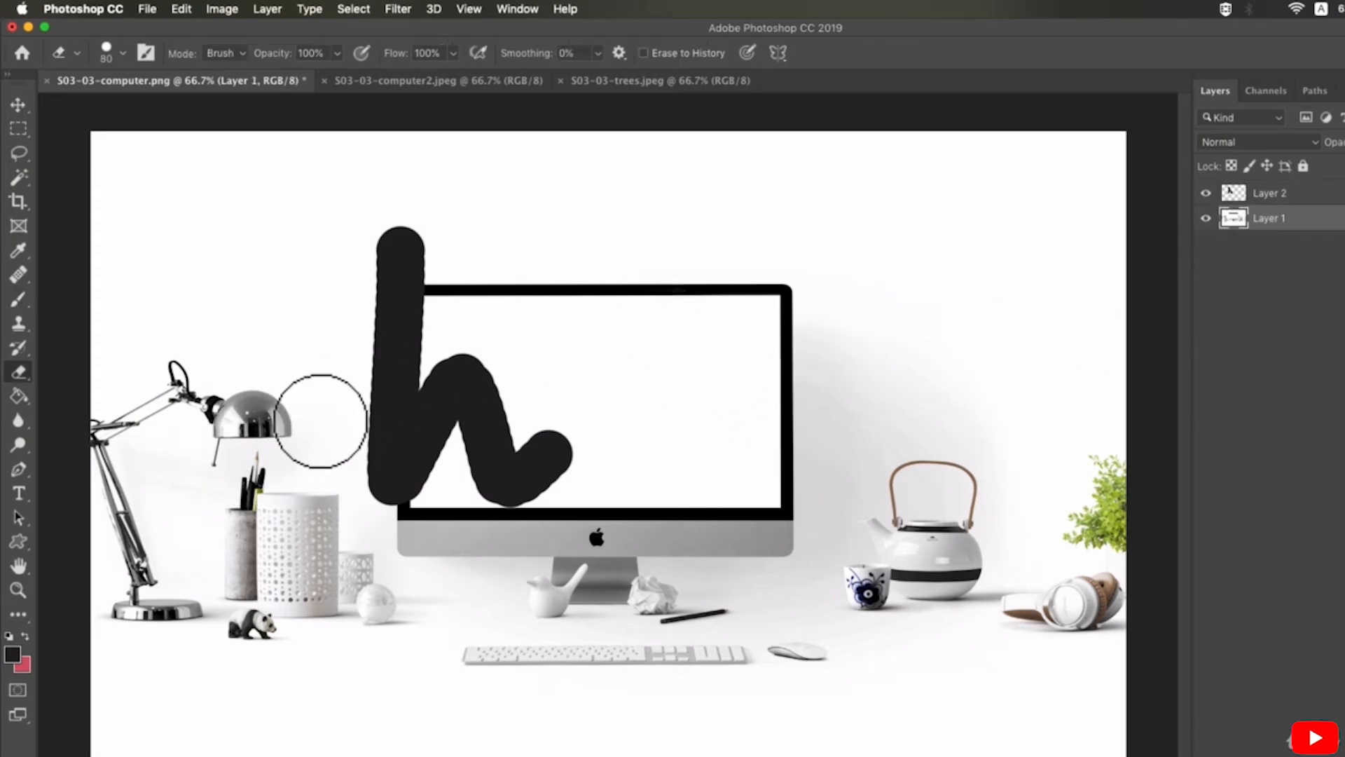
{"action": "mouse_move", "coordinate": [315, 494]}
{"action": "left_mouse_down"}
{"action": "mouse_move", "coordinate": [454, 356]}
{"action": "mouse_move", "coordinate": [526, 309]}
{"action": "mouse_move", "coordinate": [329, 617]}
{"action": "left_mouse_up"}
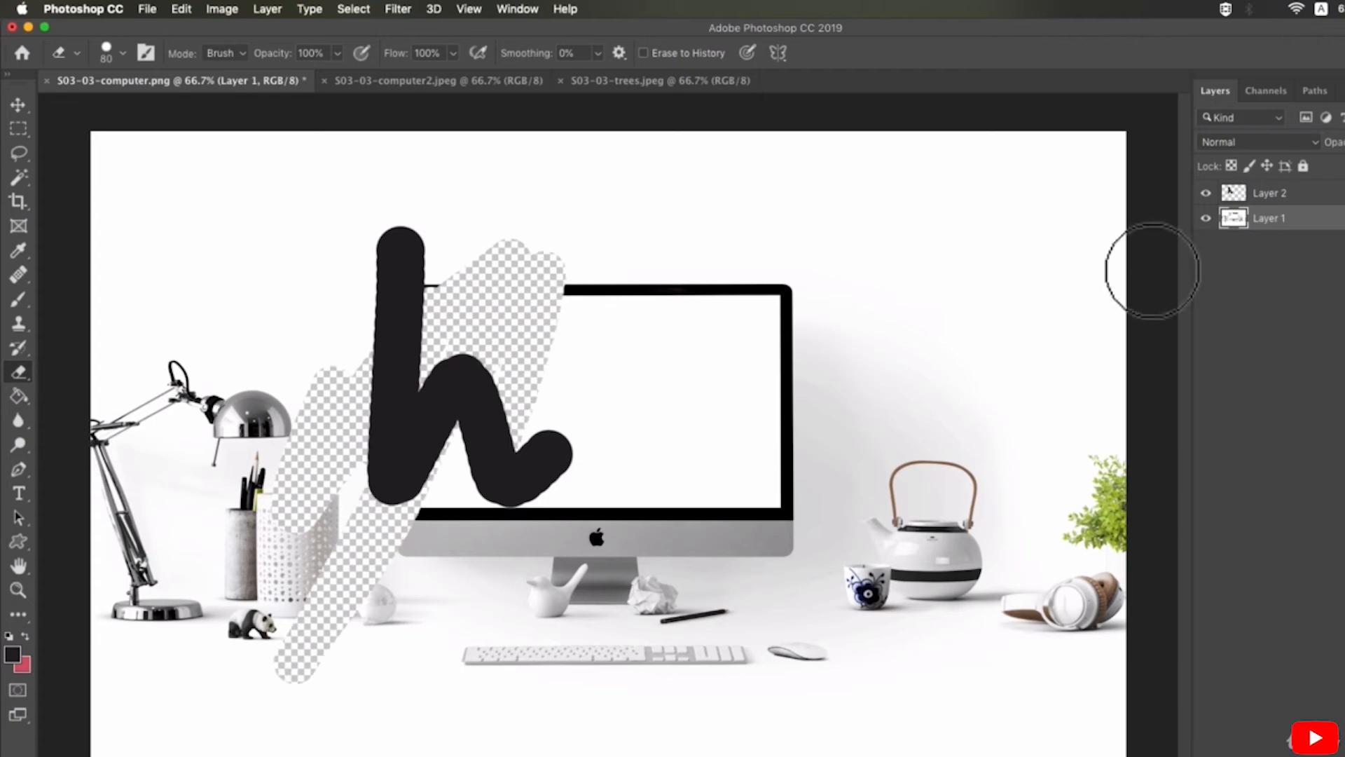
{"action": "key", "text": "ctrl+z"}
{"action": "left_click", "coordinate": [1270, 193]}
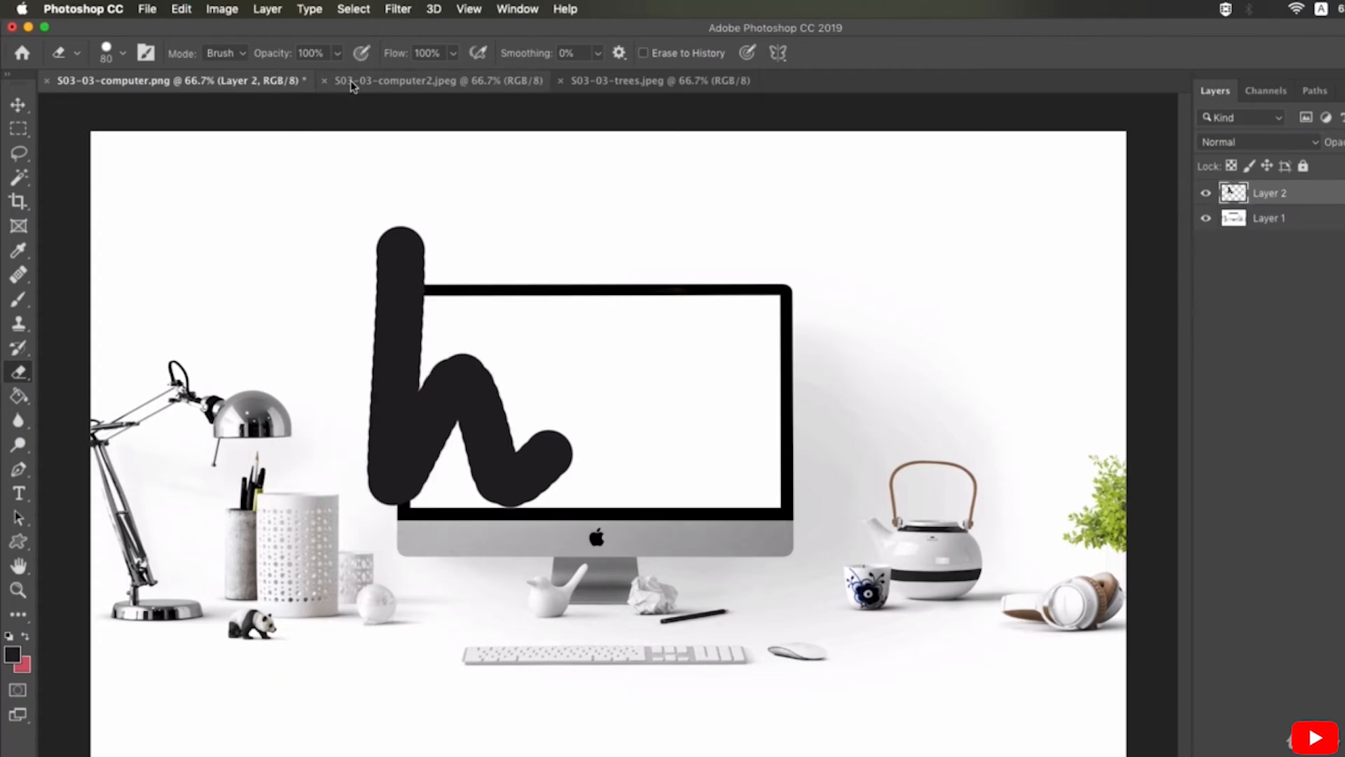
Bring the S03-03-computer2.jpeg image into S03-03-computer.png as a new layer on top.
{"action": "left_click", "coordinate": [438, 80]}
{"action": "key", "text": "v"}
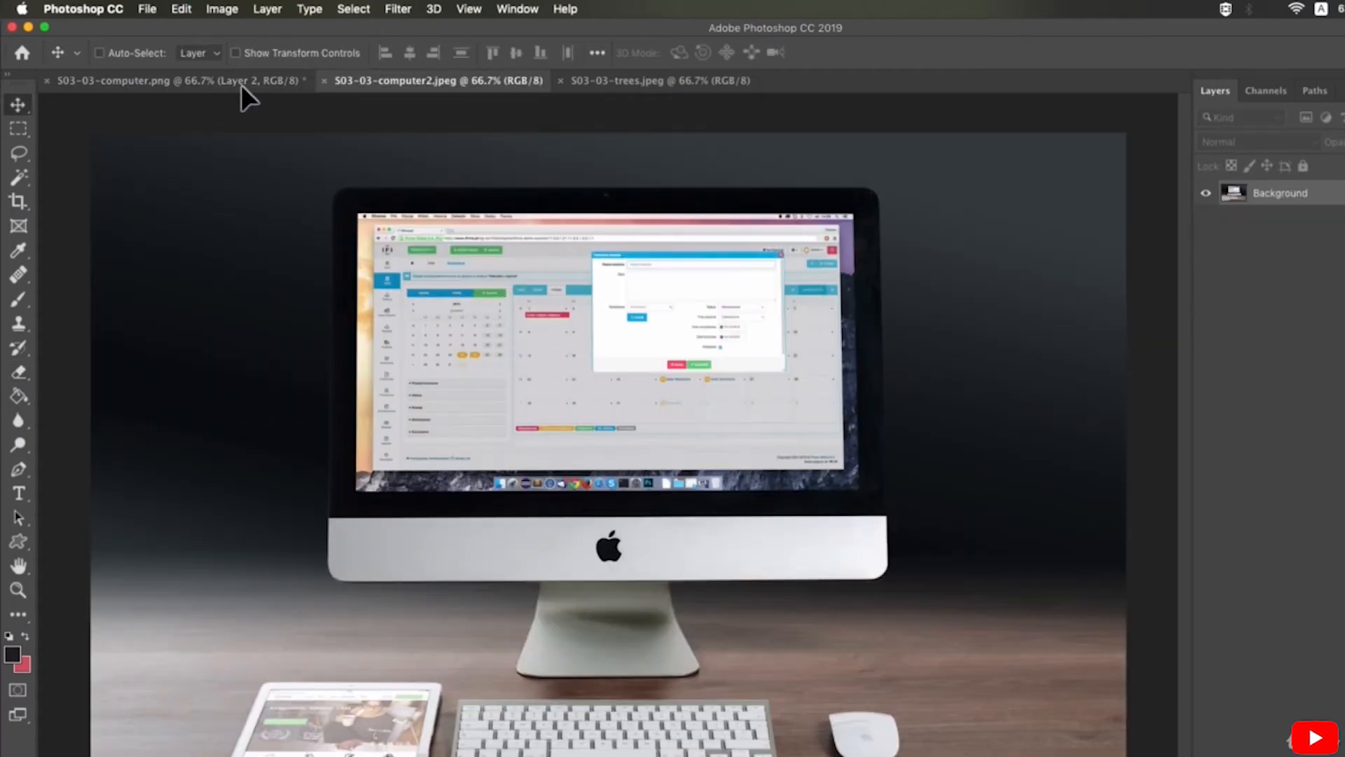
{"action": "left_click_drag", "start_coordinate": [241, 84], "coordinate": [659, 435]}
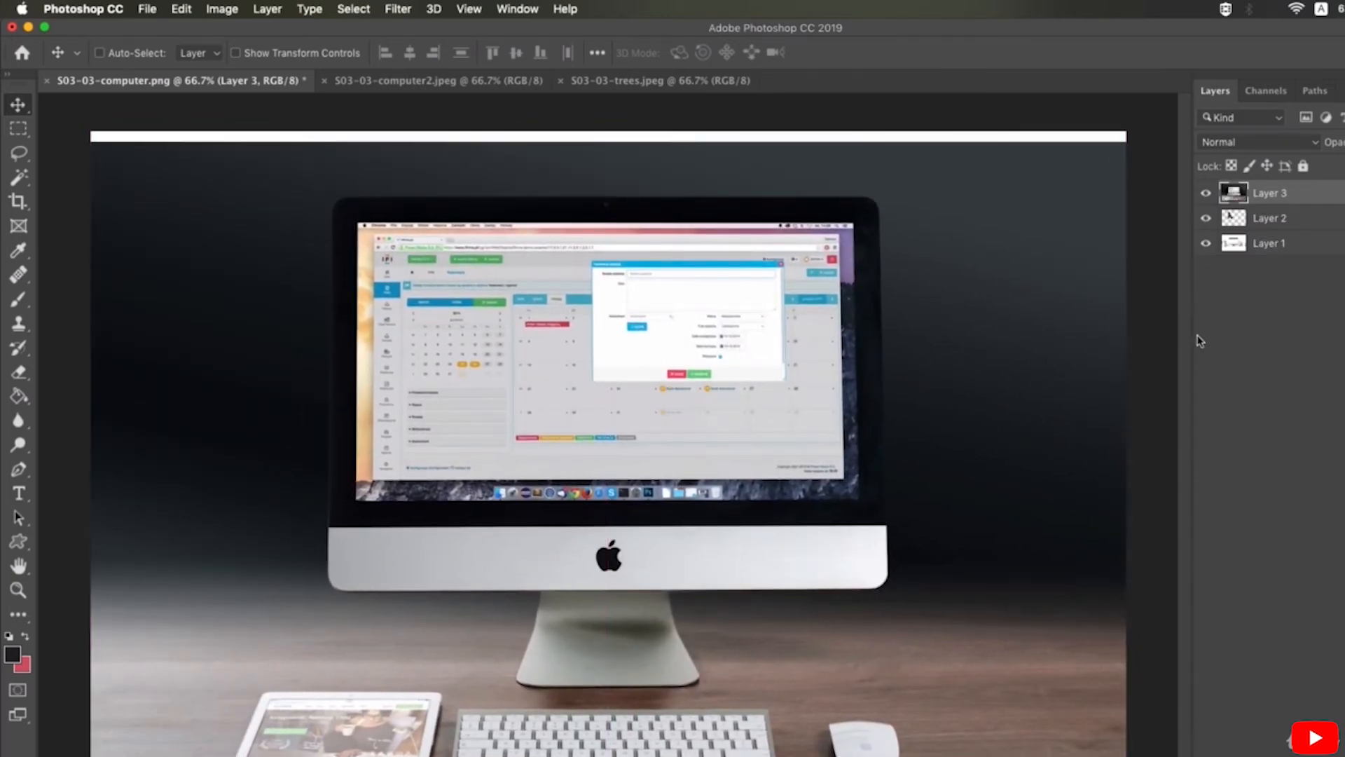
Hide Layer 2 and erase the monitor and upper areas of Layer 3, raising the eraser size to 175.
{"action": "left_click", "coordinate": [20, 375]}
{"action": "left_click_drag", "start_coordinate": [161, 393], "coordinate": [165, 420]}
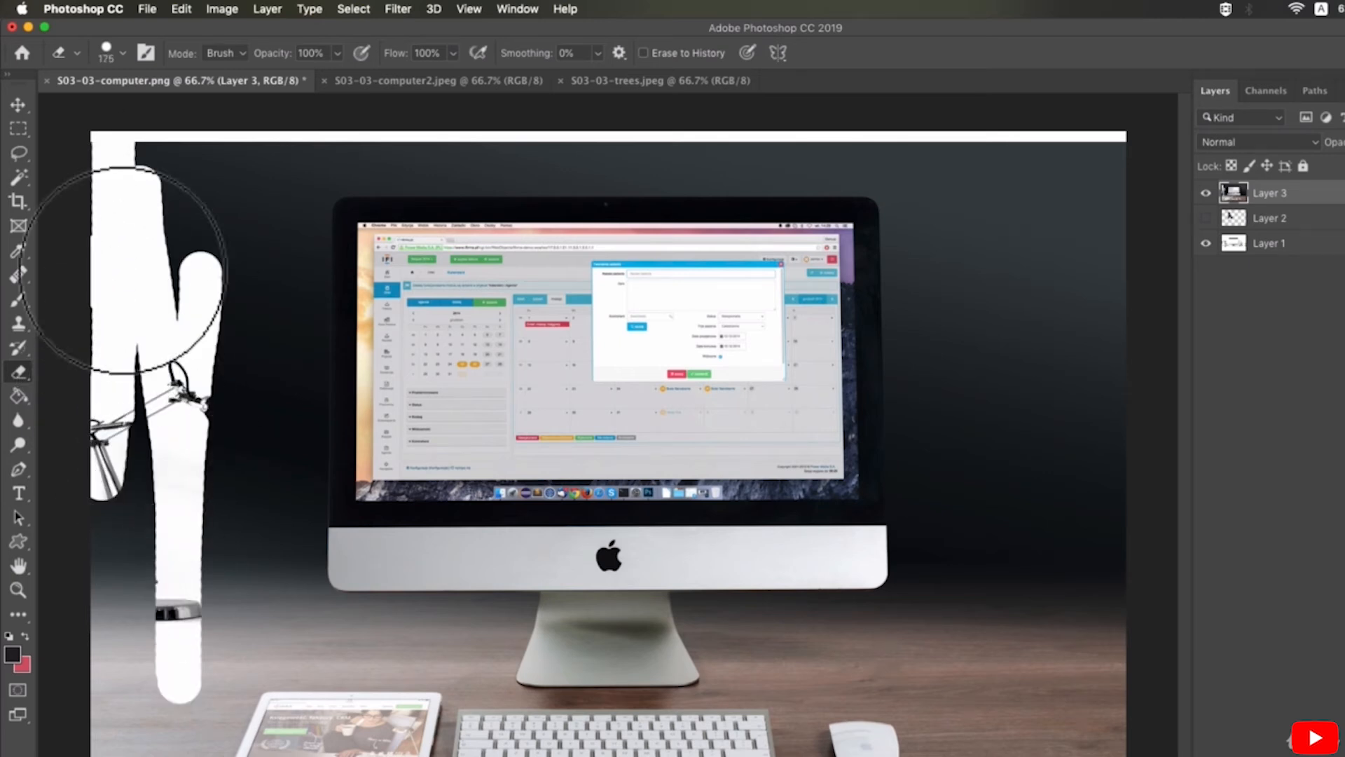
{"action": "mouse_move", "coordinate": [124, 270]}
{"action": "left_mouse_down"}
{"action": "mouse_move", "coordinate": [210, 189]}
{"action": "mouse_move", "coordinate": [937, 156]}
{"action": "mouse_move", "coordinate": [234, 286]}
{"action": "mouse_move", "coordinate": [1149, 259]}
{"action": "mouse_move", "coordinate": [210, 435]}
{"action": "mouse_move", "coordinate": [914, 438]}
{"action": "mouse_move", "coordinate": [1066, 420]}
{"action": "mouse_move", "coordinate": [134, 581]}
{"action": "mouse_move", "coordinate": [201, 556]}
{"action": "mouse_move", "coordinate": [505, 753]}
{"action": "mouse_move", "coordinate": [495, 631]}
{"action": "mouse_move", "coordinate": [700, 640]}
{"action": "left_mouse_up"}
Move the remaining desk piece of Layer 3 up over the white monitor.
{"action": "key", "text": "super+minus"}
{"action": "key", "text": "v"}
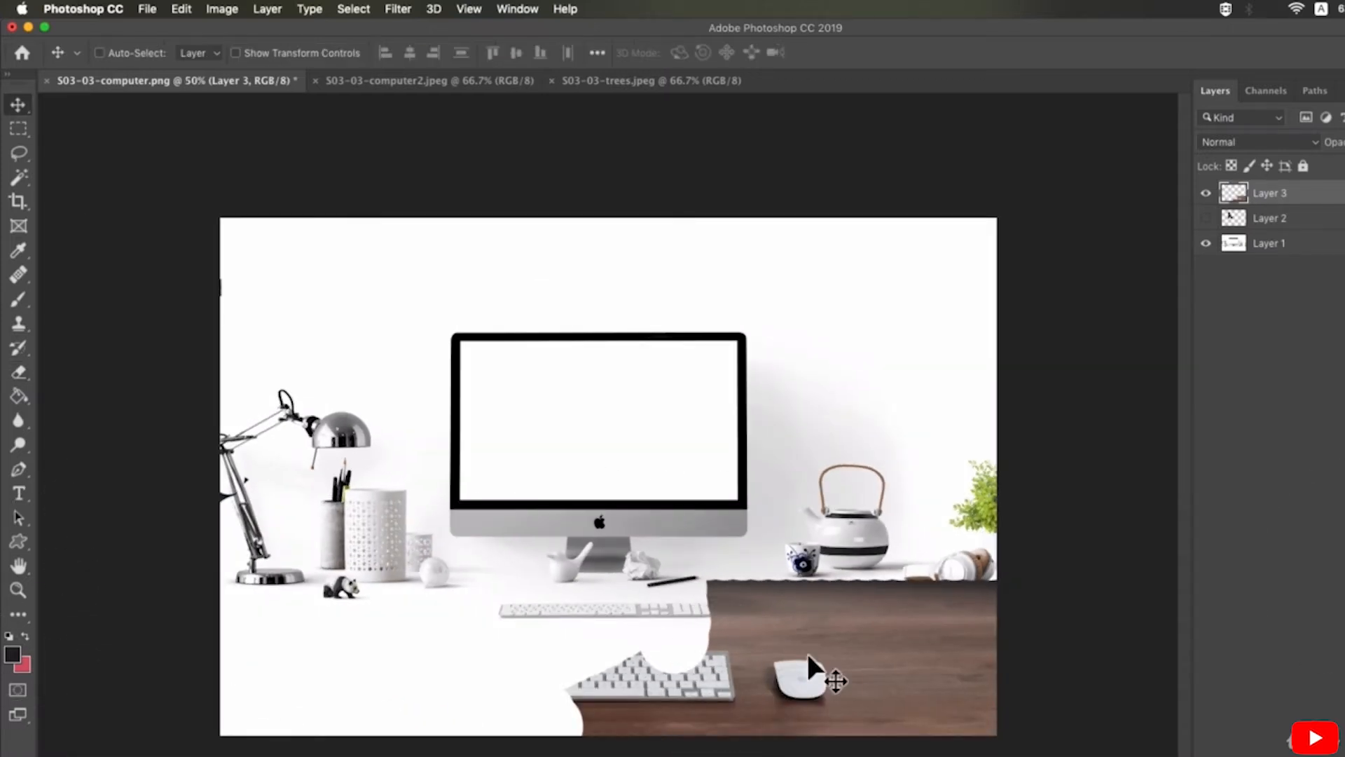
{"action": "mouse_move", "coordinate": [809, 665]}
{"action": "left_mouse_down"}
{"action": "mouse_move", "coordinate": [733, 381]}
{"action": "mouse_move", "coordinate": [729, 445]}
{"action": "left_mouse_up"}
Erase the outer parts of the wooden desk piece around the mouse on Layer 3 with a progressively smaller eraser.
{"action": "key", "text": "e"}
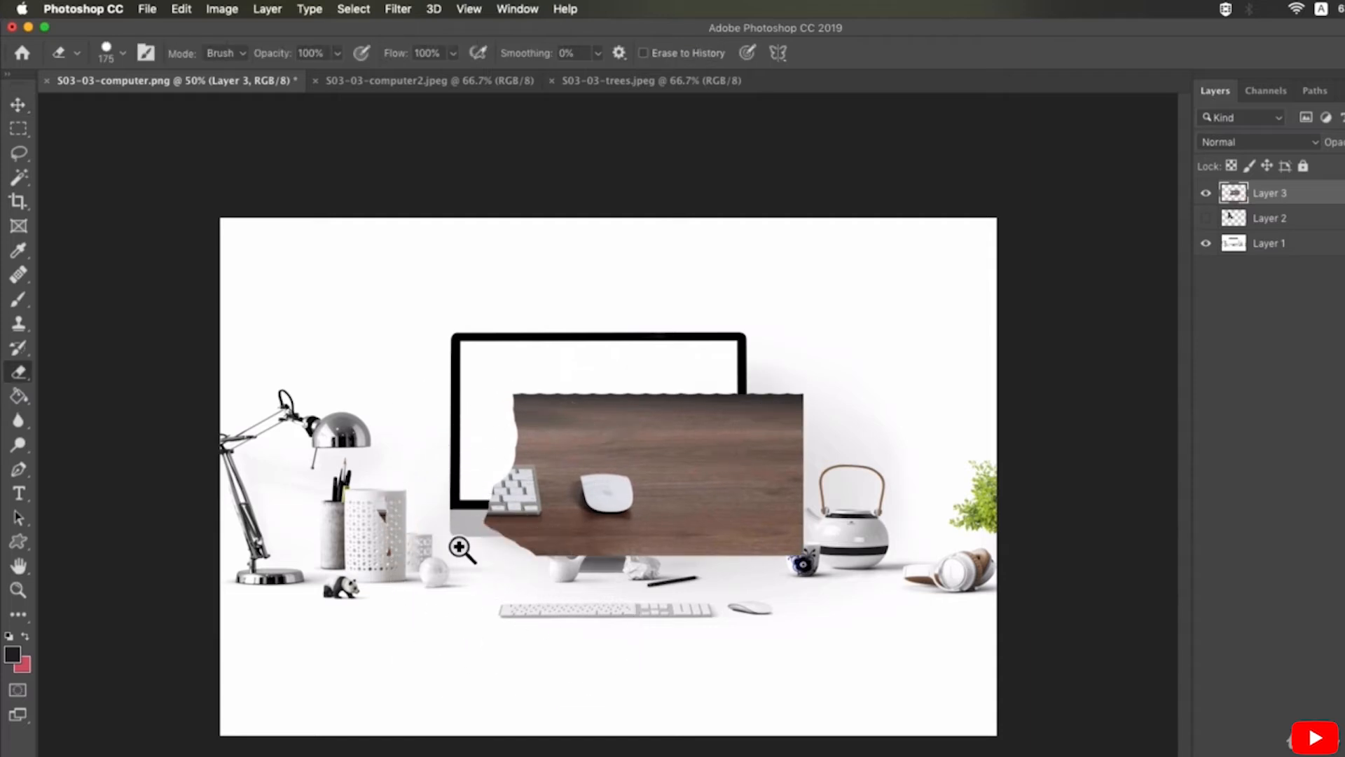
{"action": "left_click", "coordinate": [461, 548]}
{"action": "key", "text": "bracketleft"}
{"action": "key", "text": "bracketleft"}
{"action": "key", "text": "bracketleft"}
{"action": "key", "text": "bracketleft"}
{"action": "key", "text": "bracketleft"}
{"action": "mouse_move", "coordinate": [490, 421]}
{"action": "left_mouse_down"}
{"action": "mouse_move", "coordinate": [525, 394]}
{"action": "mouse_move", "coordinate": [855, 388]}
{"action": "mouse_move", "coordinate": [883, 568]}
{"action": "mouse_move", "coordinate": [728, 491]}
{"action": "mouse_move", "coordinate": [797, 631]}
{"action": "left_mouse_up"}
{"action": "key", "text": "bracketleft"}
{"action": "key", "text": "bracketleft"}
{"action": "mouse_move", "coordinate": [676, 427]}
{"action": "left_mouse_down"}
{"action": "mouse_move", "coordinate": [506, 443]}
{"action": "mouse_move", "coordinate": [522, 550]}
{"action": "left_mouse_up"}
Erase a bit of the wooden piece's upper-right corner with a soft eraser tip at size 60, and reduce the size to 15.
{"action": "left_click", "coordinate": [112, 53]}
{"action": "left_click", "coordinate": [691, 456]}
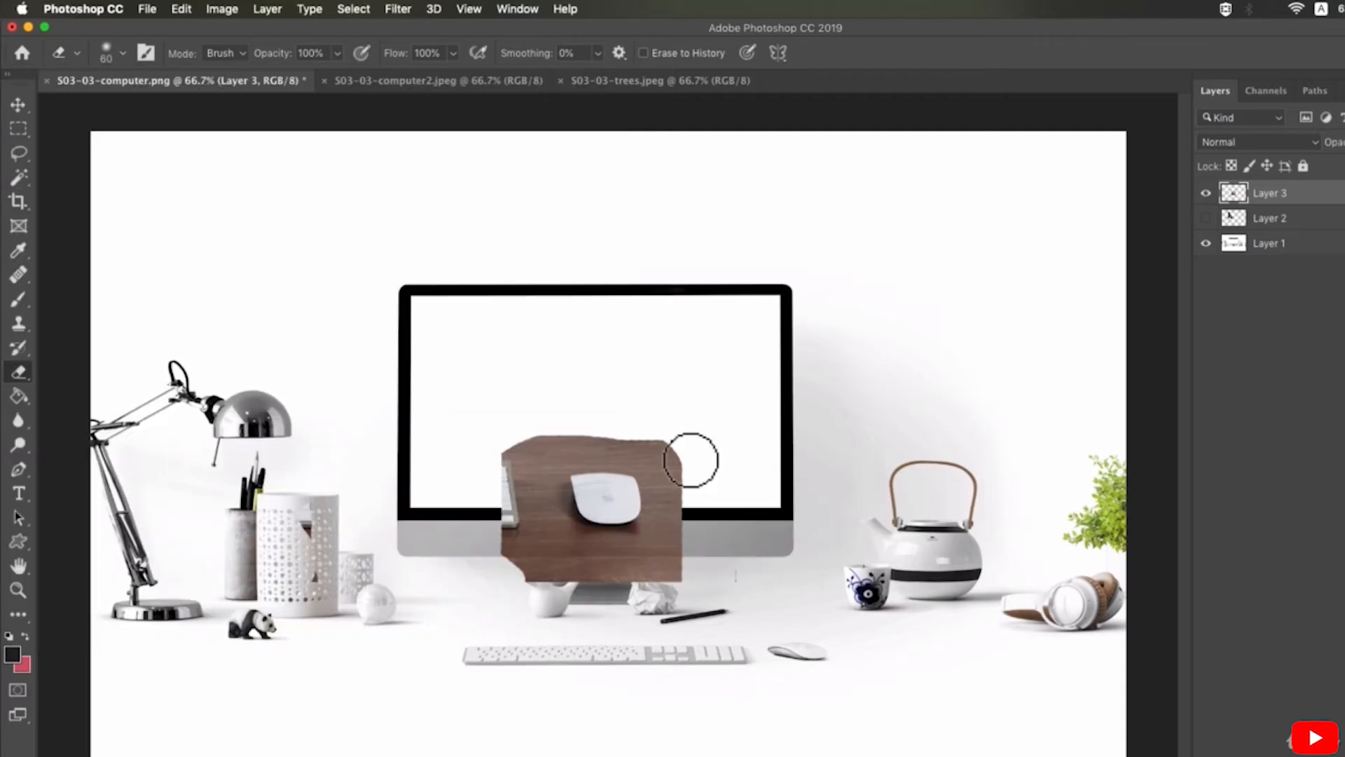
{"action": "scroll", "coordinate": [682, 517], "scroll_direction": "up", "scroll_amount": 8}
{"action": "key", "text": "bracketleft"}
{"action": "key", "text": "bracketleft"}
{"action": "key", "text": "bracketleft"}
{"action": "key", "text": "bracketleft"}
{"action": "key", "text": "bracketleft"}
{"action": "key", "text": "bracketleft"}
{"action": "key", "text": "bracketleft"}
{"action": "key", "text": "bracketleft"}
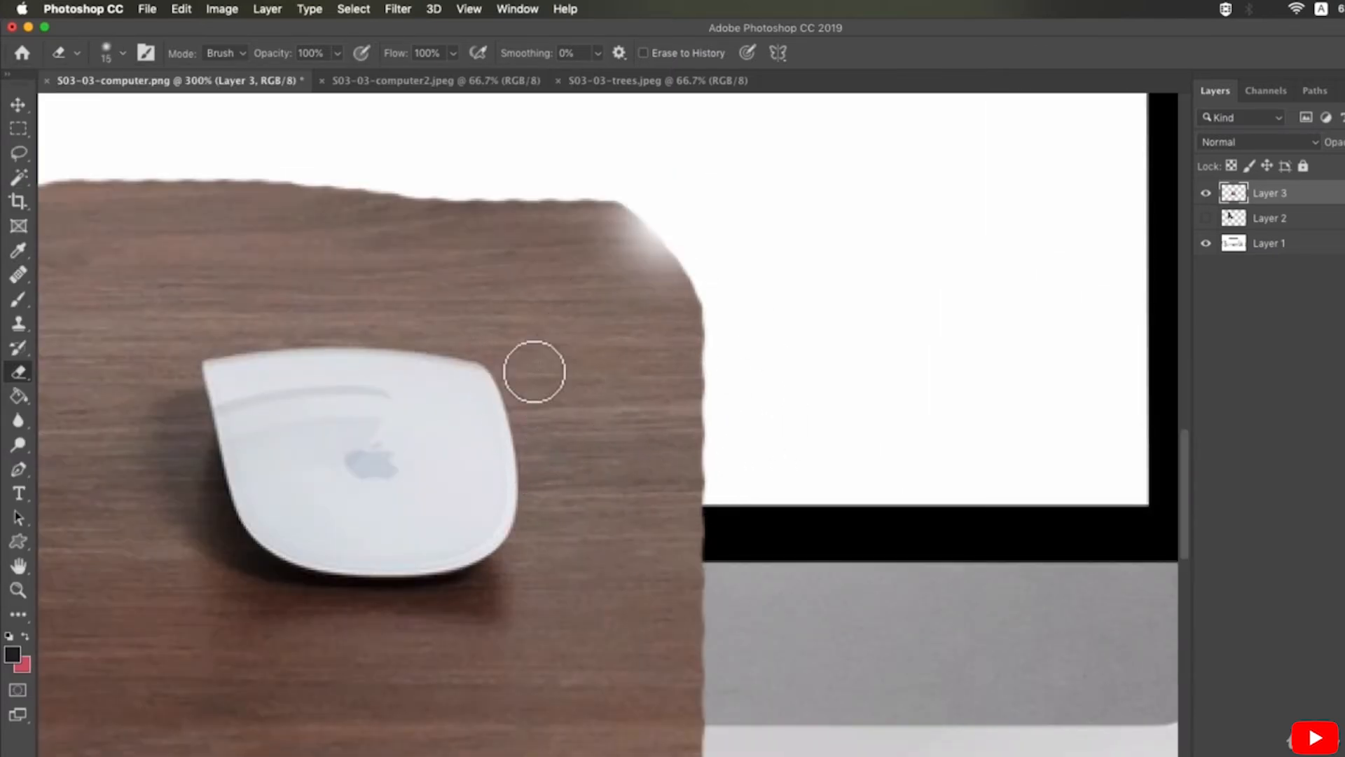
Erase a soft band of wood all around the mouse outline on Layer 3 with the eraser at size 15.
{"action": "mouse_move", "coordinate": [515, 350]}
{"action": "left_mouse_down"}
{"action": "mouse_move", "coordinate": [586, 586]}
{"action": "mouse_move", "coordinate": [531, 369]}
{"action": "mouse_move", "coordinate": [541, 429]}
{"action": "mouse_move", "coordinate": [568, 460]}
{"action": "mouse_move", "coordinate": [513, 372]}
{"action": "mouse_move", "coordinate": [549, 586]}
{"action": "mouse_move", "coordinate": [344, 613]}
{"action": "left_mouse_up"}
{"action": "mouse_move", "coordinate": [480, 625]}
{"action": "left_mouse_down"}
{"action": "mouse_move", "coordinate": [653, 625]}
{"action": "mouse_move", "coordinate": [539, 610]}
{"action": "mouse_move", "coordinate": [395, 533]}
{"action": "mouse_move", "coordinate": [366, 395]}
{"action": "mouse_move", "coordinate": [388, 513]}
{"action": "mouse_move", "coordinate": [405, 492]}
{"action": "mouse_move", "coordinate": [379, 351]}
{"action": "mouse_move", "coordinate": [713, 367]}
{"action": "left_mouse_up"}
{"action": "key", "text": "bracketleft"}
{"action": "key", "text": "bracketleft"}
{"action": "key", "text": "bracketright"}
{"action": "key", "text": "bracketright"}
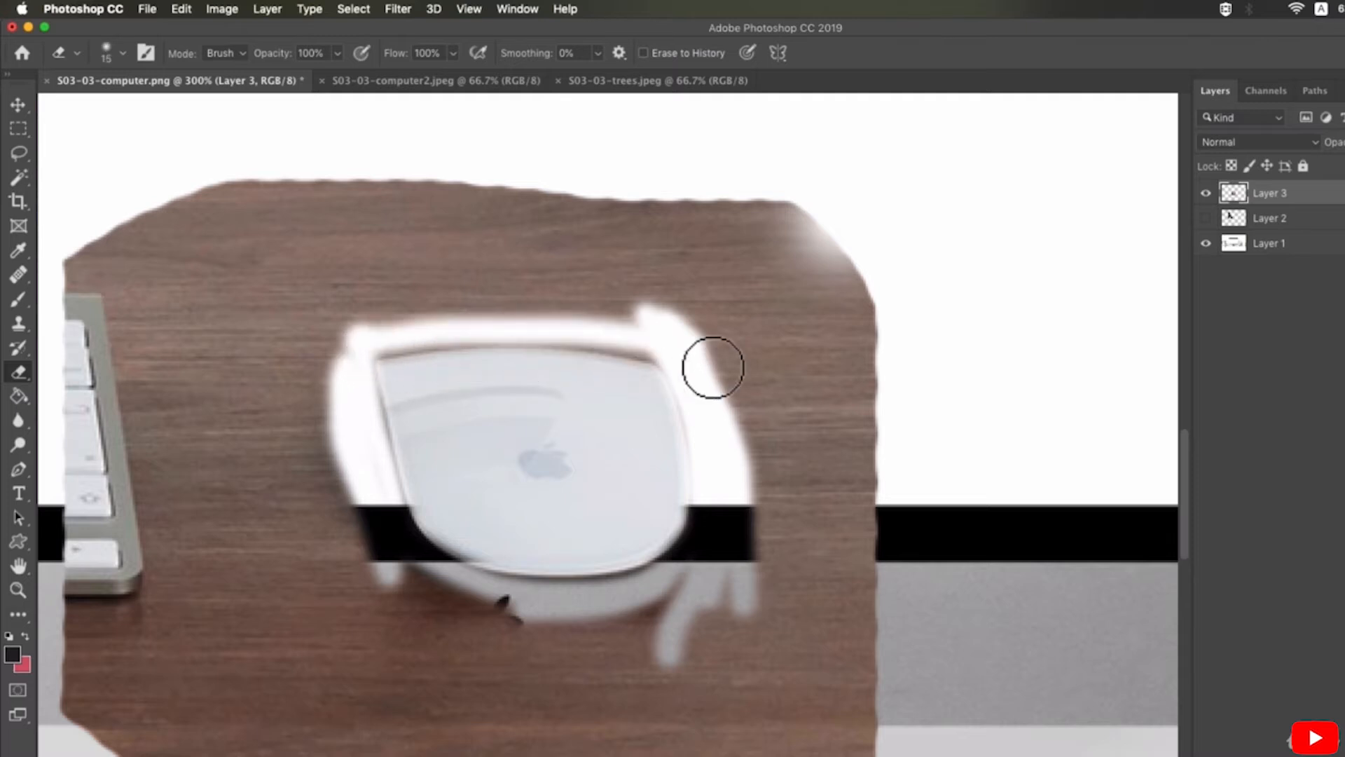
{"action": "mouse_move", "coordinate": [617, 355]}
{"action": "left_mouse_down"}
{"action": "mouse_move", "coordinate": [387, 371]}
{"action": "mouse_move", "coordinate": [593, 347]}
{"action": "mouse_move", "coordinate": [737, 381]}
{"action": "mouse_move", "coordinate": [604, 360]}
{"action": "mouse_move", "coordinate": [691, 395]}
{"action": "mouse_move", "coordinate": [746, 560]}
{"action": "mouse_move", "coordinate": [650, 616]}
{"action": "mouse_move", "coordinate": [668, 593]}
{"action": "mouse_move", "coordinate": [505, 604]}
{"action": "mouse_move", "coordinate": [357, 508]}
{"action": "left_mouse_up"}
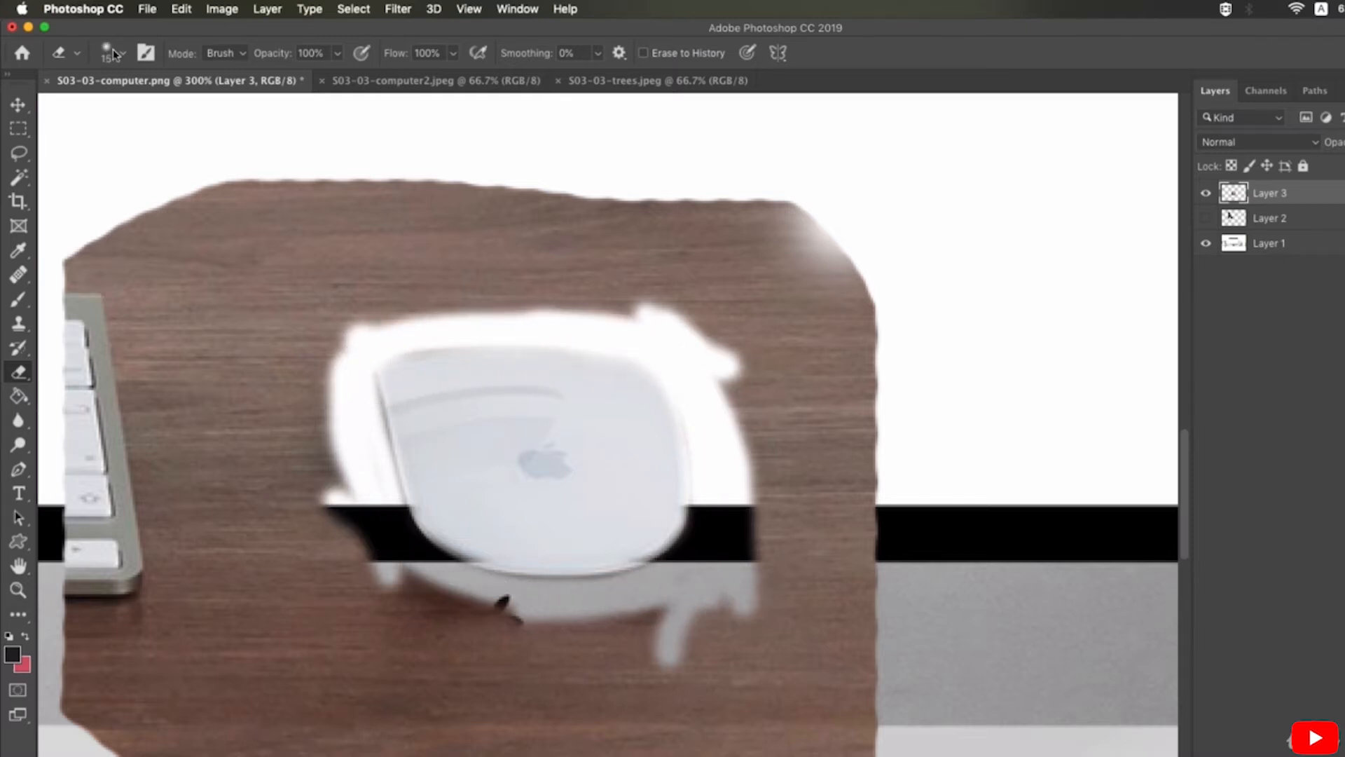
Switch the eraser to a hard round tip and erase most of the outer wood and keyboard around the mouse with a larger size.
{"action": "left_click", "coordinate": [116, 52]}
{"action": "double_click", "coordinate": [145, 218]}
{"action": "key", "text": "bracketright"}
{"action": "key", "text": "bracketright"}
{"action": "key", "text": "bracketright"}
{"action": "key", "text": "bracketright"}
{"action": "key", "text": "bracketright"}
{"action": "mouse_move", "coordinate": [867, 319]}
{"action": "left_mouse_down"}
{"action": "mouse_move", "coordinate": [747, 217]}
{"action": "mouse_move", "coordinate": [868, 634]}
{"action": "left_mouse_up"}
{"action": "scroll", "coordinate": [869, 633], "scroll_direction": "down", "scroll_amount": 1}
{"action": "mouse_move", "coordinate": [1176, 756]}
{"action": "left_mouse_down"}
{"action": "mouse_move", "coordinate": [631, 756]}
{"action": "mouse_move", "coordinate": [432, 382]}
{"action": "mouse_move", "coordinate": [489, 419]}
{"action": "mouse_move", "coordinate": [637, 400]}
{"action": "left_mouse_up"}
Erase the leftover wood strips and specks around the mouse with the eraser reduced to size 20 and below.
{"action": "key", "text": "bracketleft"}
{"action": "key", "text": "bracketleft"}
{"action": "left_click_drag", "start_coordinate": [502, 442], "coordinate": [529, 453]}
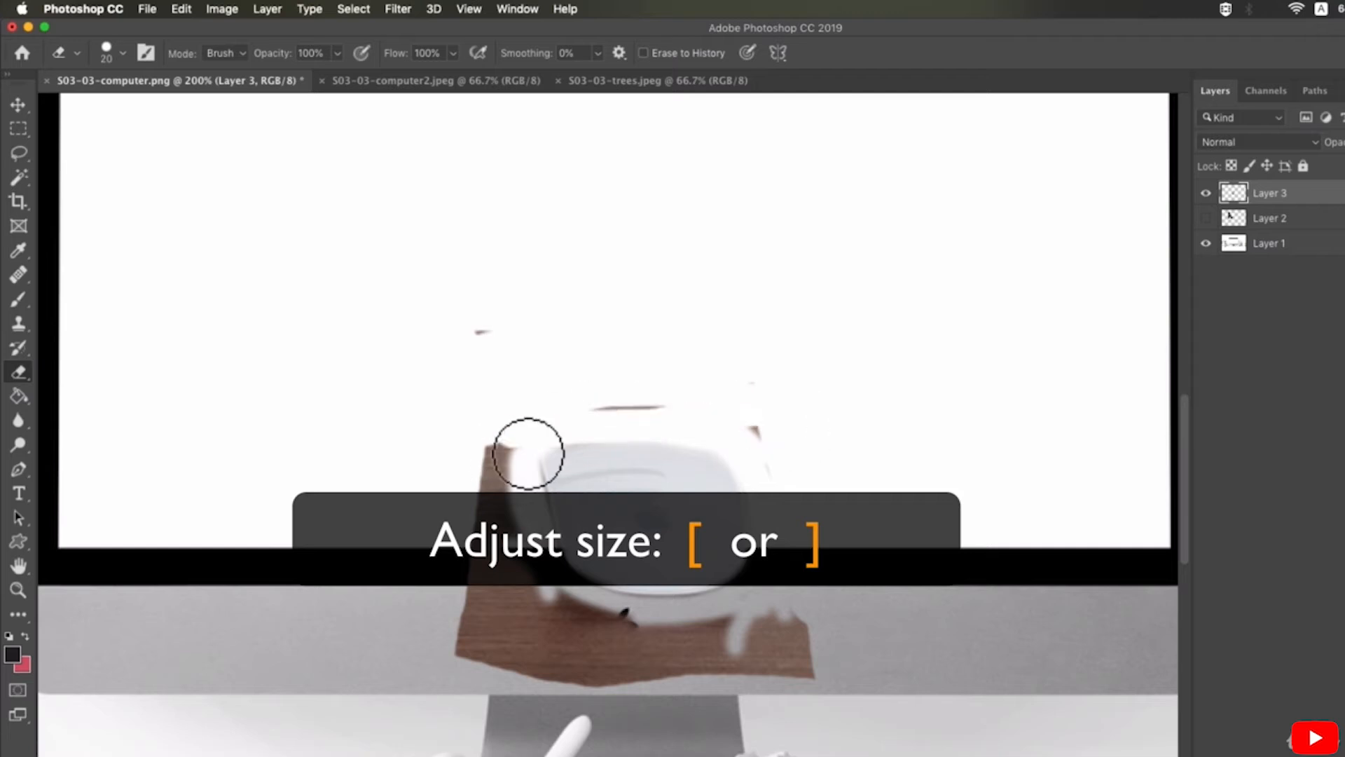
{"action": "key", "text": "bracketleft"}
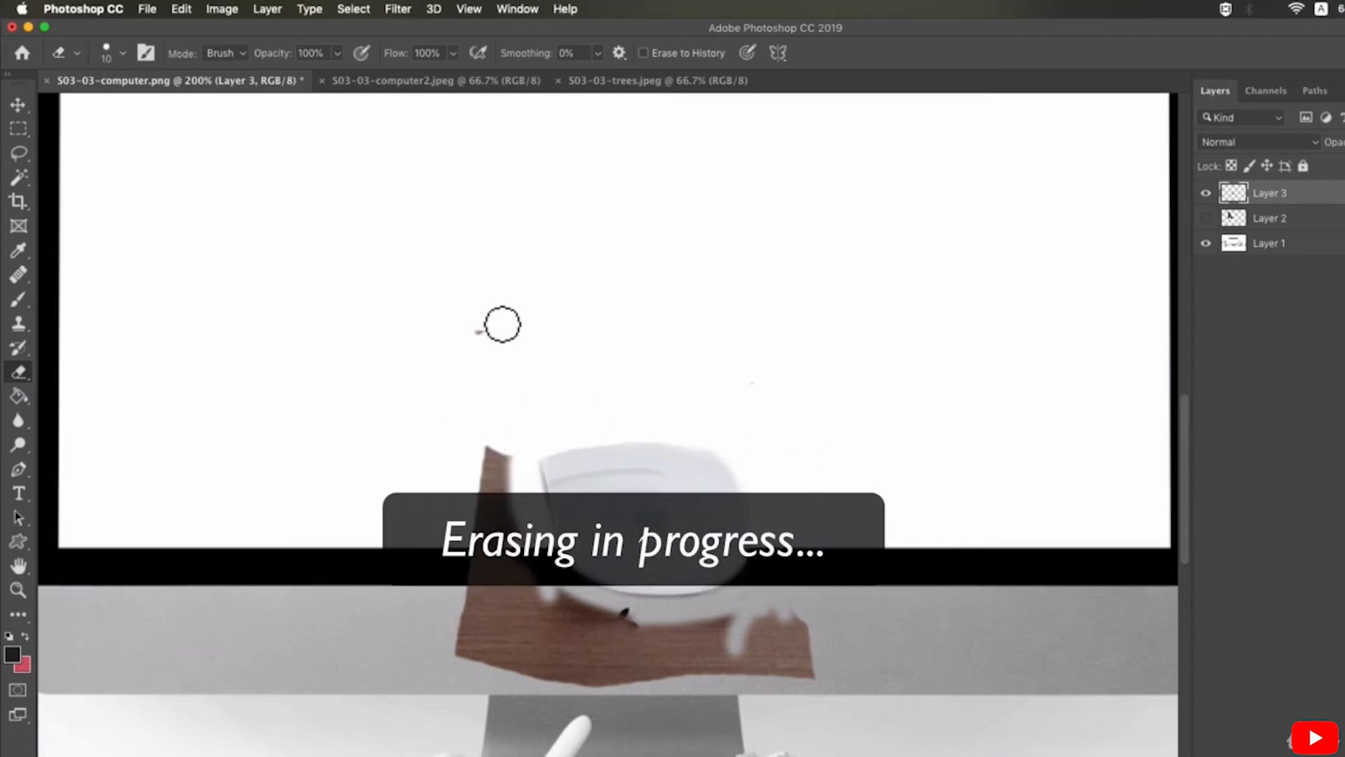
{"action": "key", "text": "bracketright"}
{"action": "mouse_move", "coordinate": [495, 535]}
{"action": "left_mouse_down"}
{"action": "mouse_move", "coordinate": [541, 479]}
{"action": "mouse_move", "coordinate": [494, 622]}
{"action": "mouse_move", "coordinate": [542, 667]}
{"action": "mouse_move", "coordinate": [550, 554]}
{"action": "mouse_move", "coordinate": [531, 632]}
{"action": "mouse_move", "coordinate": [616, 651]}
{"action": "mouse_move", "coordinate": [509, 710]}
{"action": "mouse_move", "coordinate": [645, 659]}
{"action": "mouse_move", "coordinate": [719, 678]}
{"action": "mouse_move", "coordinate": [571, 637]}
{"action": "mouse_move", "coordinate": [591, 690]}
{"action": "mouse_move", "coordinate": [867, 647]}
{"action": "mouse_move", "coordinate": [770, 514]}
{"action": "mouse_move", "coordinate": [800, 469]}
{"action": "mouse_move", "coordinate": [626, 657]}
{"action": "mouse_move", "coordinate": [603, 632]}
{"action": "mouse_move", "coordinate": [801, 670]}
{"action": "left_mouse_up"}
{"action": "key", "text": "super+z"}
Move the cut-out mouse on Layer 3 down to the empty desk area below and right of the original white mouse.
{"action": "left_click", "coordinate": [776, 643], "text": "alt"}
{"action": "left_click", "coordinate": [776, 643], "text": "alt"}
{"action": "key", "text": "v"}
{"action": "left_click_drag", "start_coordinate": [585, 441], "coordinate": [871, 645]}
Erase the stray fragments near the keyboard at size 45 and clean the fringe along the cut-out mouse's edge at size 7.
{"action": "key", "text": "w"}
{"action": "key", "text": "e"}
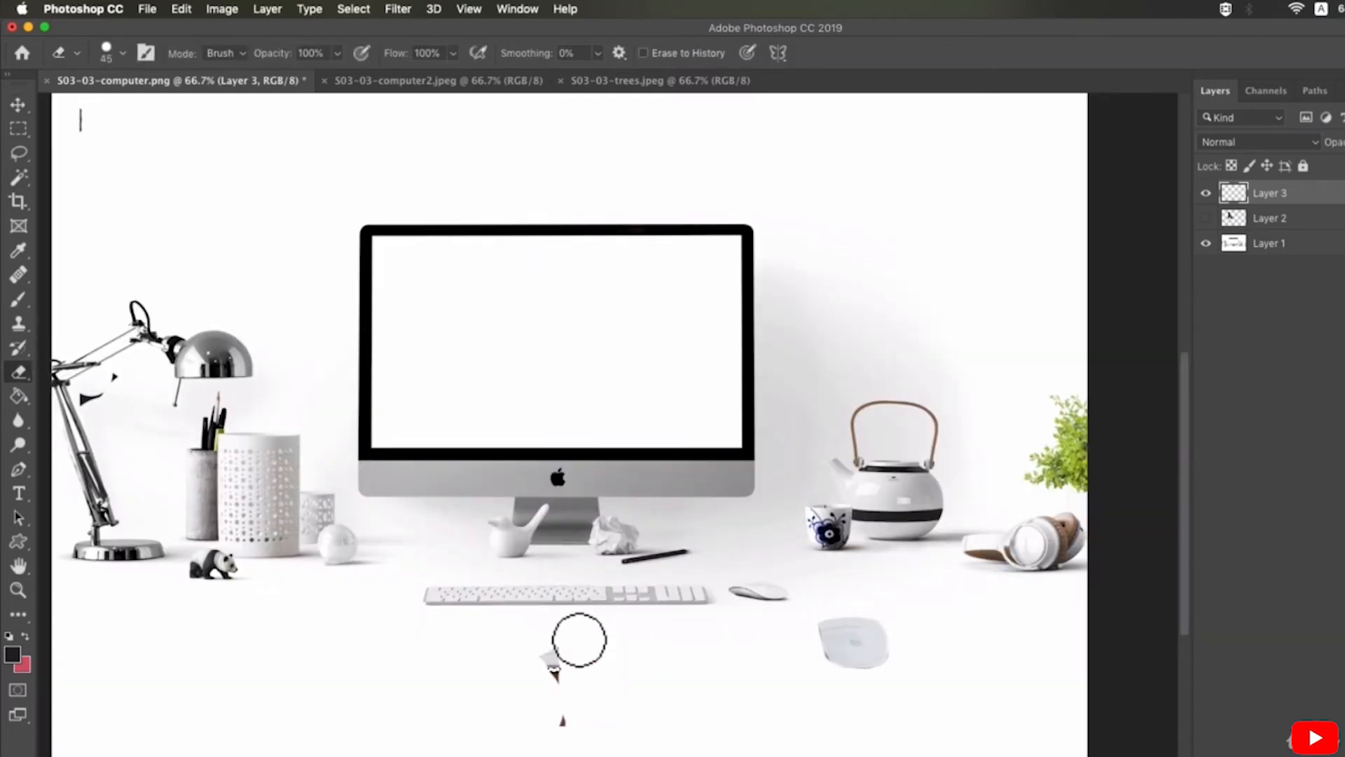
{"action": "left_click", "coordinate": [819, 707], "text": "super"}
{"action": "left_click", "coordinate": [820, 707], "text": "super"}
{"action": "left_click", "coordinate": [820, 707], "text": "super"}
{"action": "key", "text": "bracketleft"}
{"action": "key", "text": "bracketleft"}
{"action": "key", "text": "bracketleft"}
{"action": "key", "text": "bracketleft"}
{"action": "key", "text": "bracketleft"}
{"action": "key", "text": "bracketleft"}
{"action": "key", "text": "bracketleft"}
{"action": "key", "text": "bracketleft"}
{"action": "key", "text": "bracketleft"}
{"action": "key", "text": "bracketleft"}
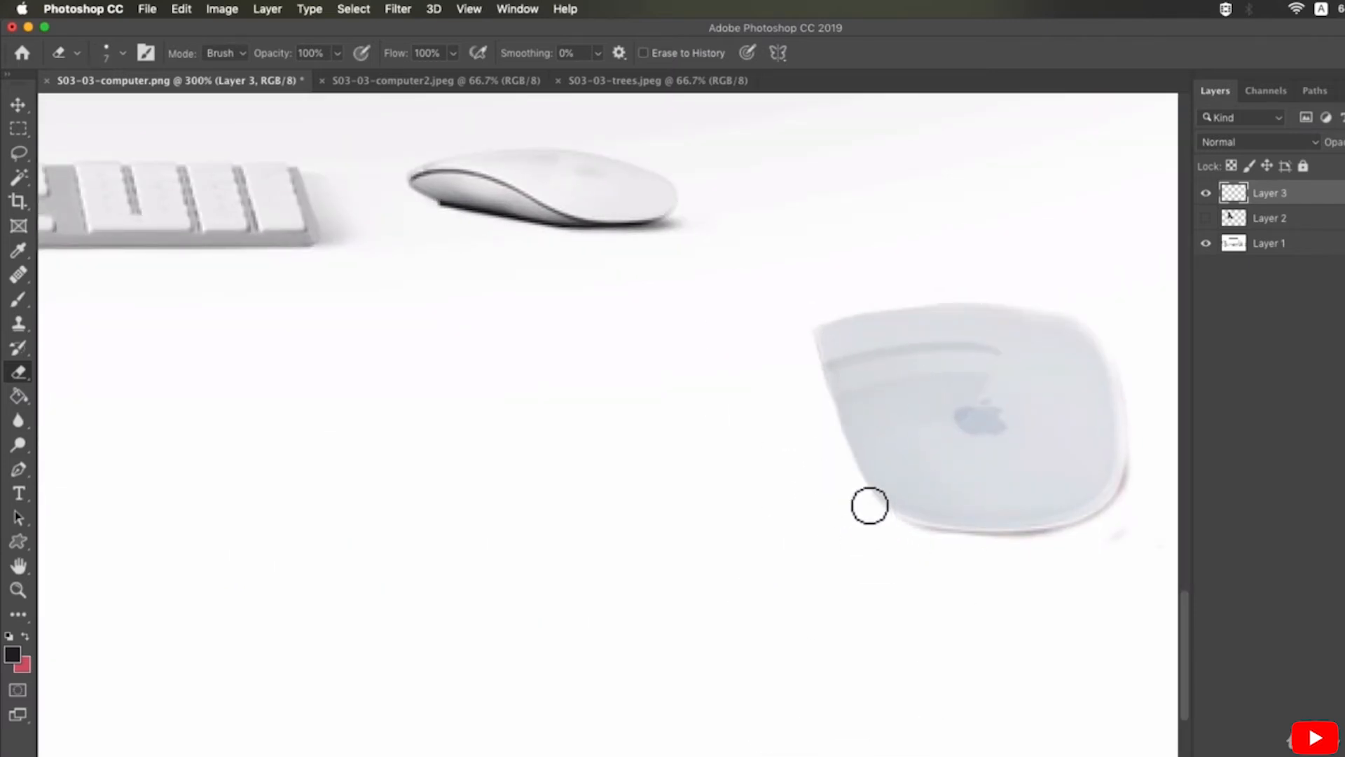
{"action": "scroll", "coordinate": [870, 505], "scroll_direction": "right", "scroll_amount": 5}
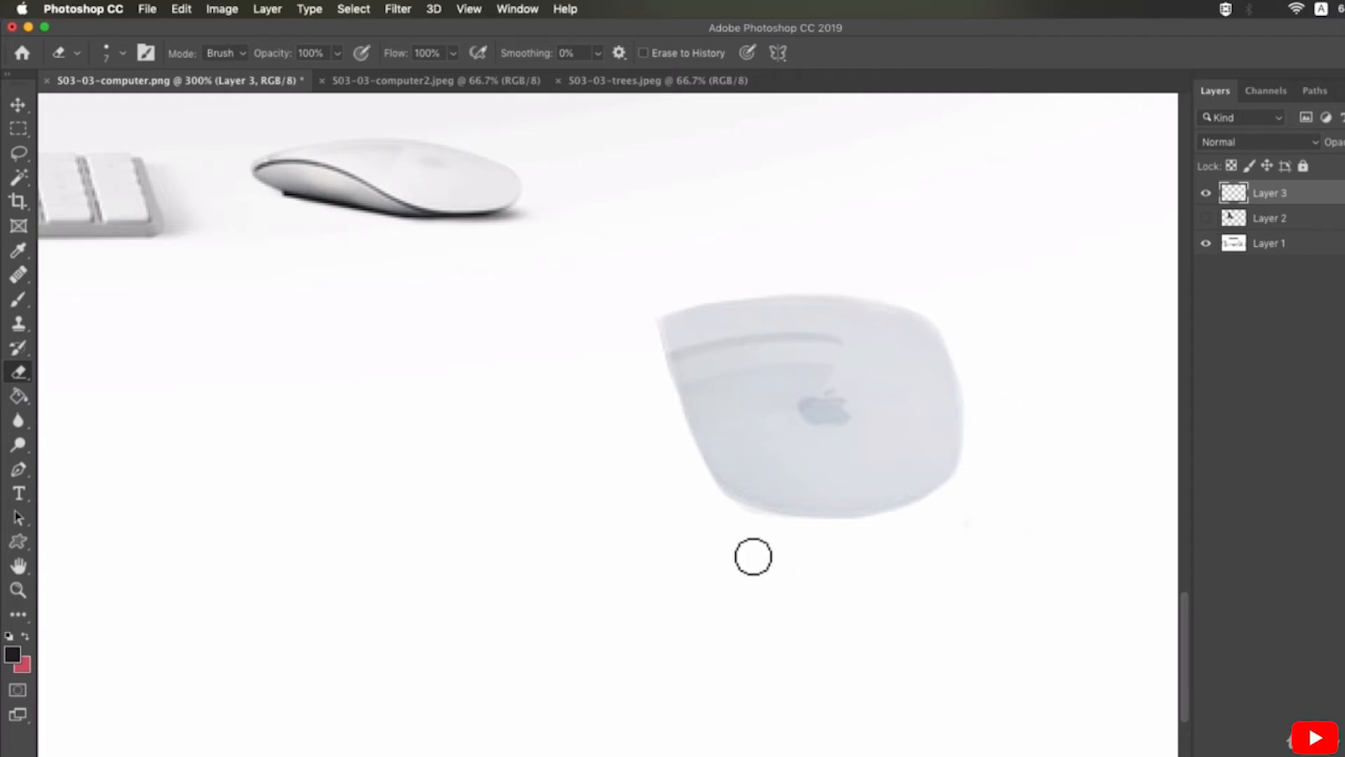
Shift the cut-out mouse slightly down and right on the desk.
{"action": "left_click", "coordinate": [650, 342], "text": "alt"}
{"action": "left_click", "coordinate": [650, 341], "text": "alt"}
{"action": "left_click", "coordinate": [650, 341], "text": "alt"}
{"action": "left_click_drag", "start_coordinate": [789, 339], "coordinate": [993, 468]}
{"action": "key", "text": "v"}
{"action": "mouse_move", "coordinate": [857, 628]}
{"action": "left_mouse_down"}
{"action": "mouse_move", "coordinate": [915, 631]}
{"action": "mouse_move", "coordinate": [904, 643]}
{"action": "left_mouse_up"}
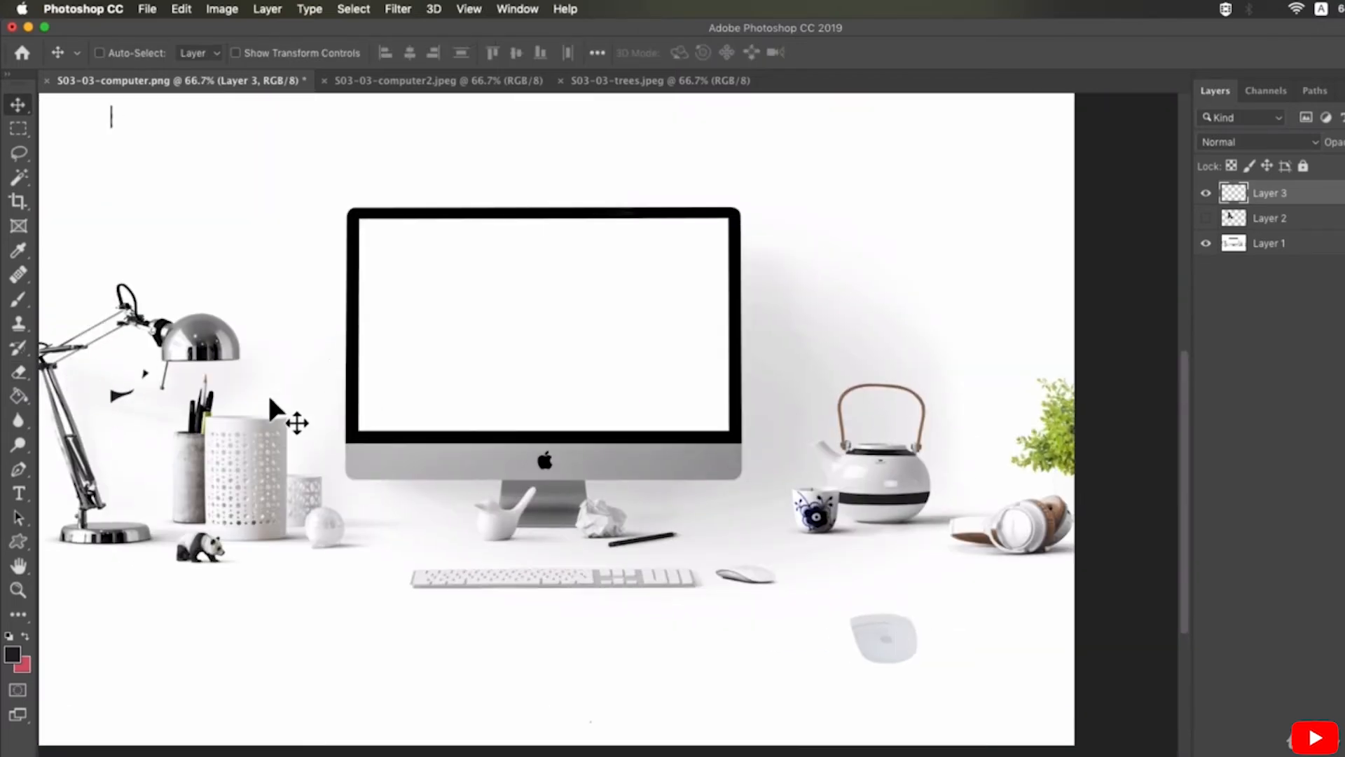
Erase the stray Layer 3 fragments beside the lamp and in the image's upper-left area with the eraser at size 40.
{"action": "key", "text": "e"}
{"action": "left_click_drag", "start_coordinate": [168, 233], "coordinate": [211, 269]}
{"action": "left_click_drag", "start_coordinate": [150, 138], "coordinate": [146, 120]}
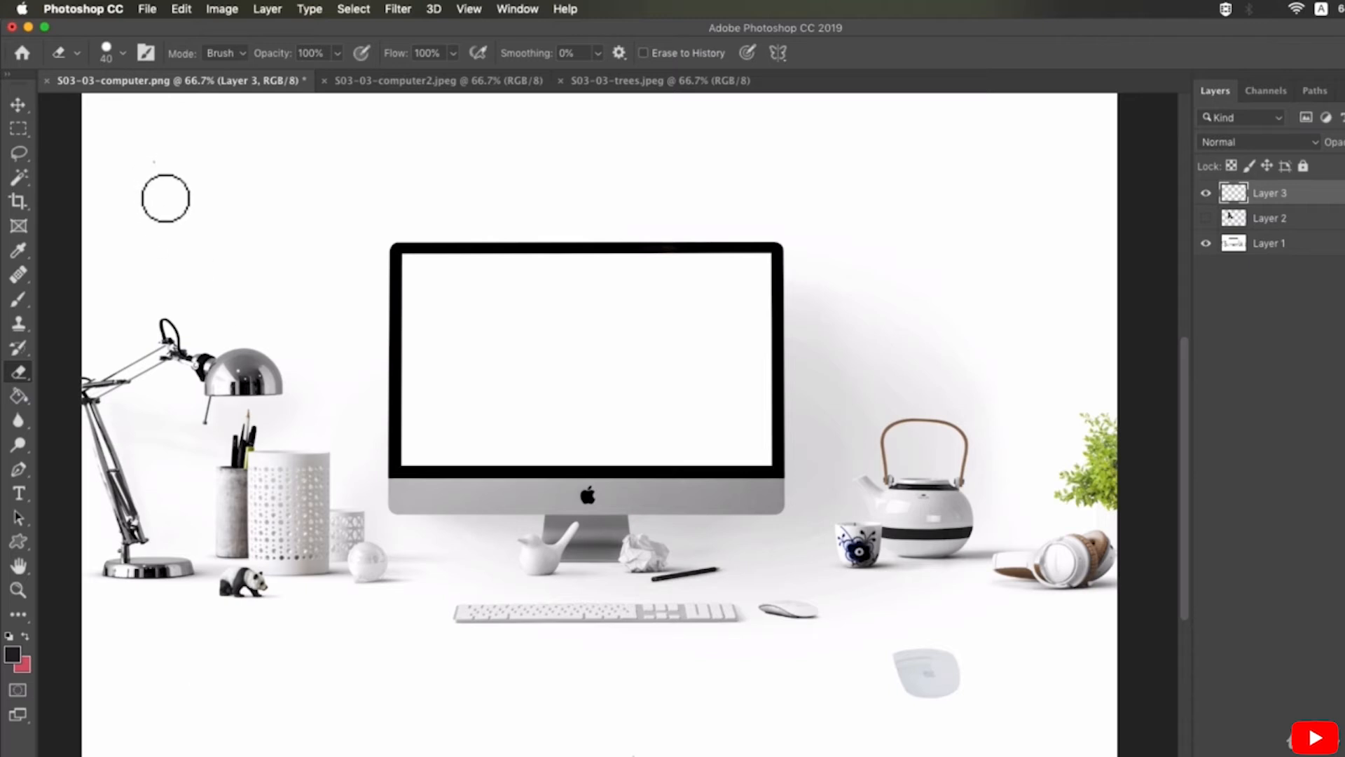
Move the cut-out mouse slightly left and enlarge Layer 3 a little with Free Transform.
{"action": "key", "text": "v"}
{"action": "left_click_drag", "start_coordinate": [911, 648], "coordinate": [906, 667]}
{"action": "key", "text": "super+t"}
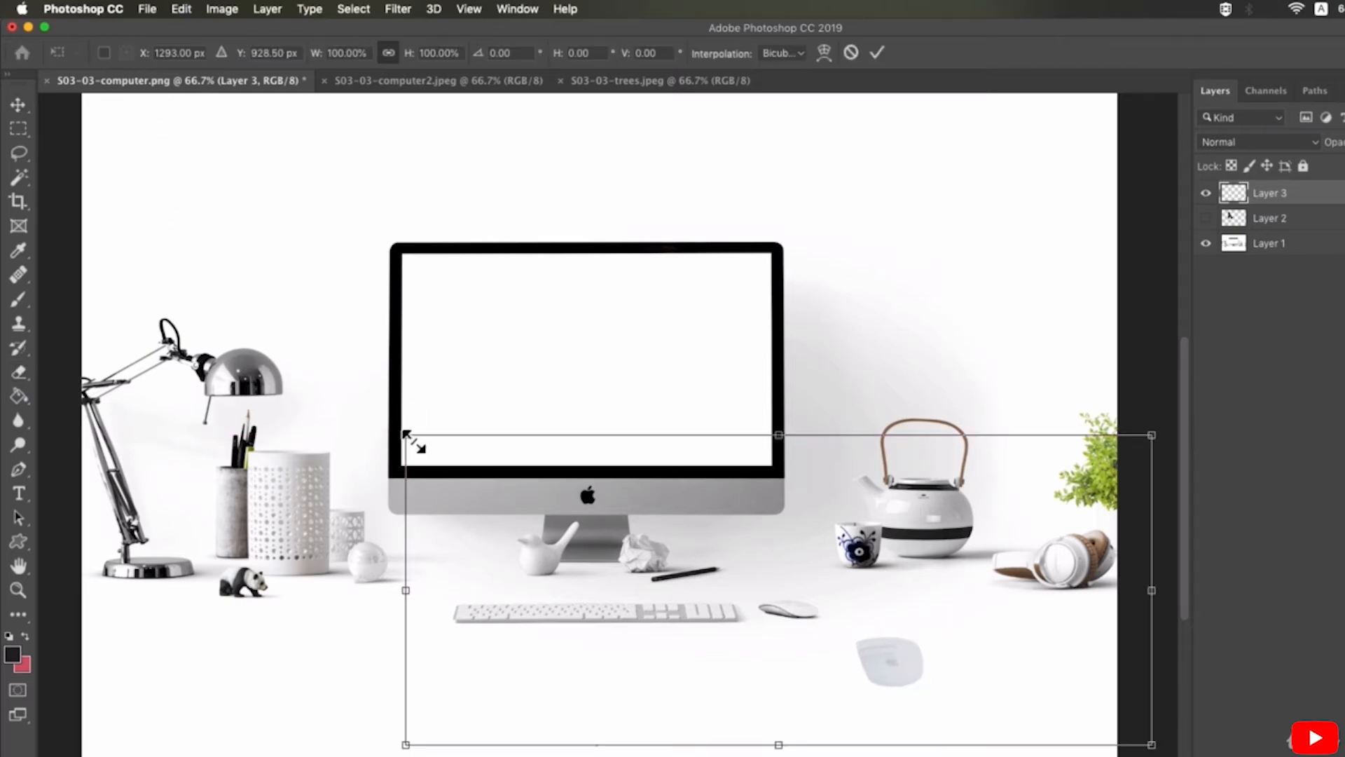
{"action": "left_click_drag", "start_coordinate": [407, 434], "coordinate": [375, 385]}
{"action": "key", "text": "Return"}
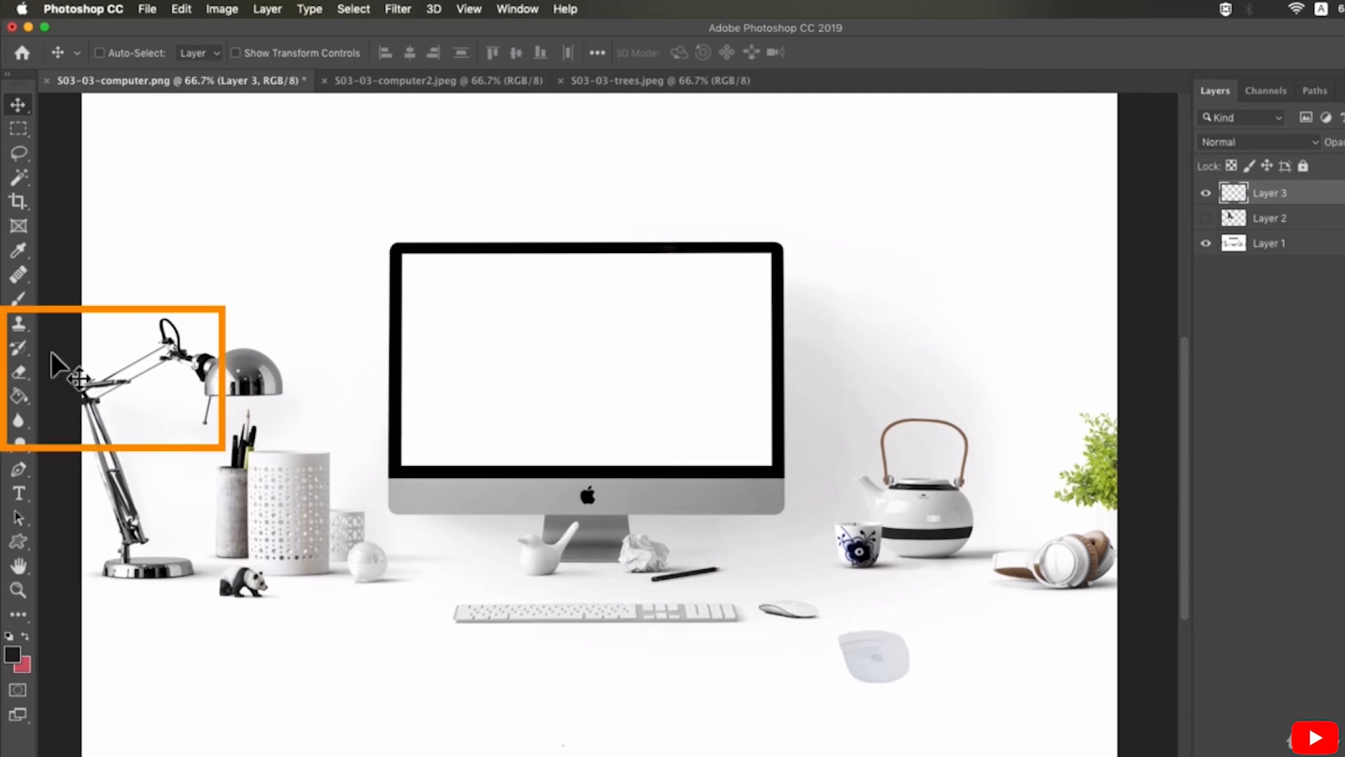
Switch to the Background Eraser Tool and reduce its brush size to 200.
{"action": "left_click", "coordinate": [21, 376]}
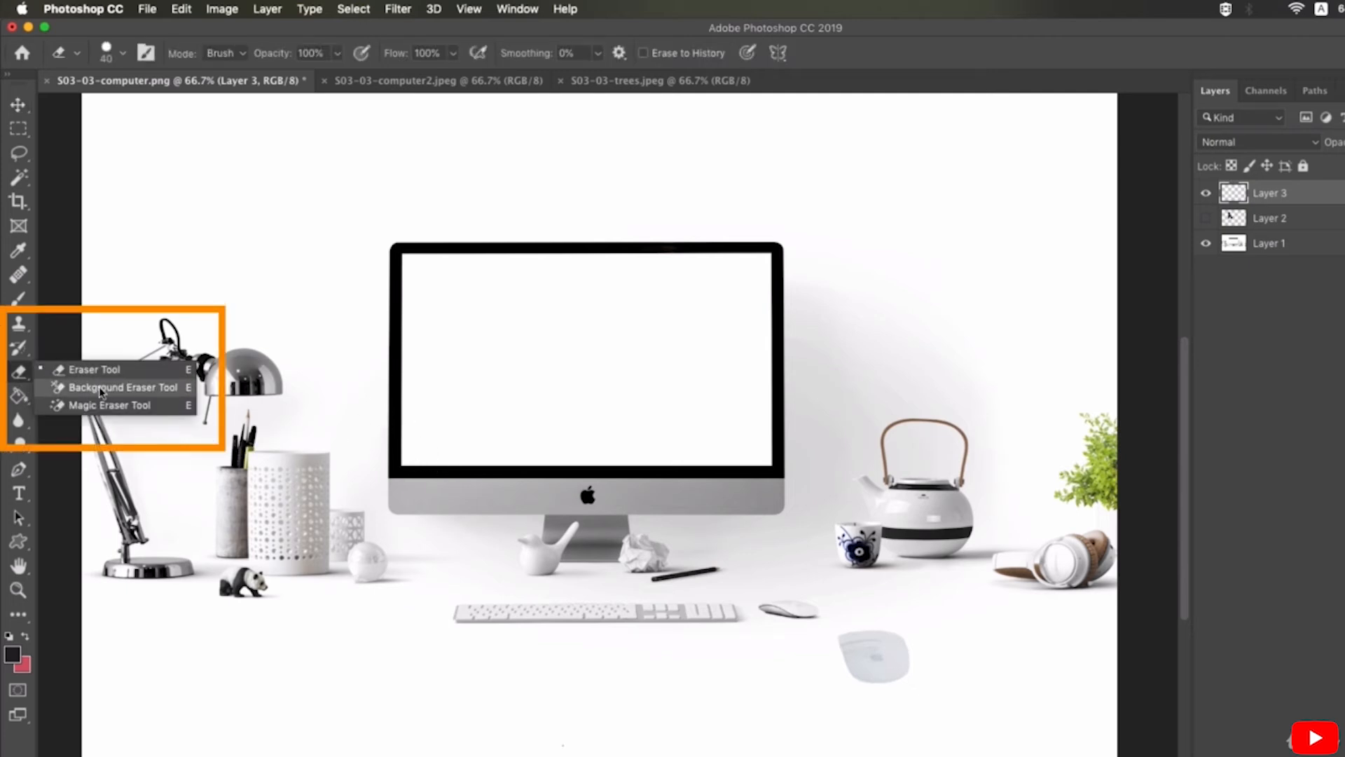
{"action": "left_click", "coordinate": [123, 388]}
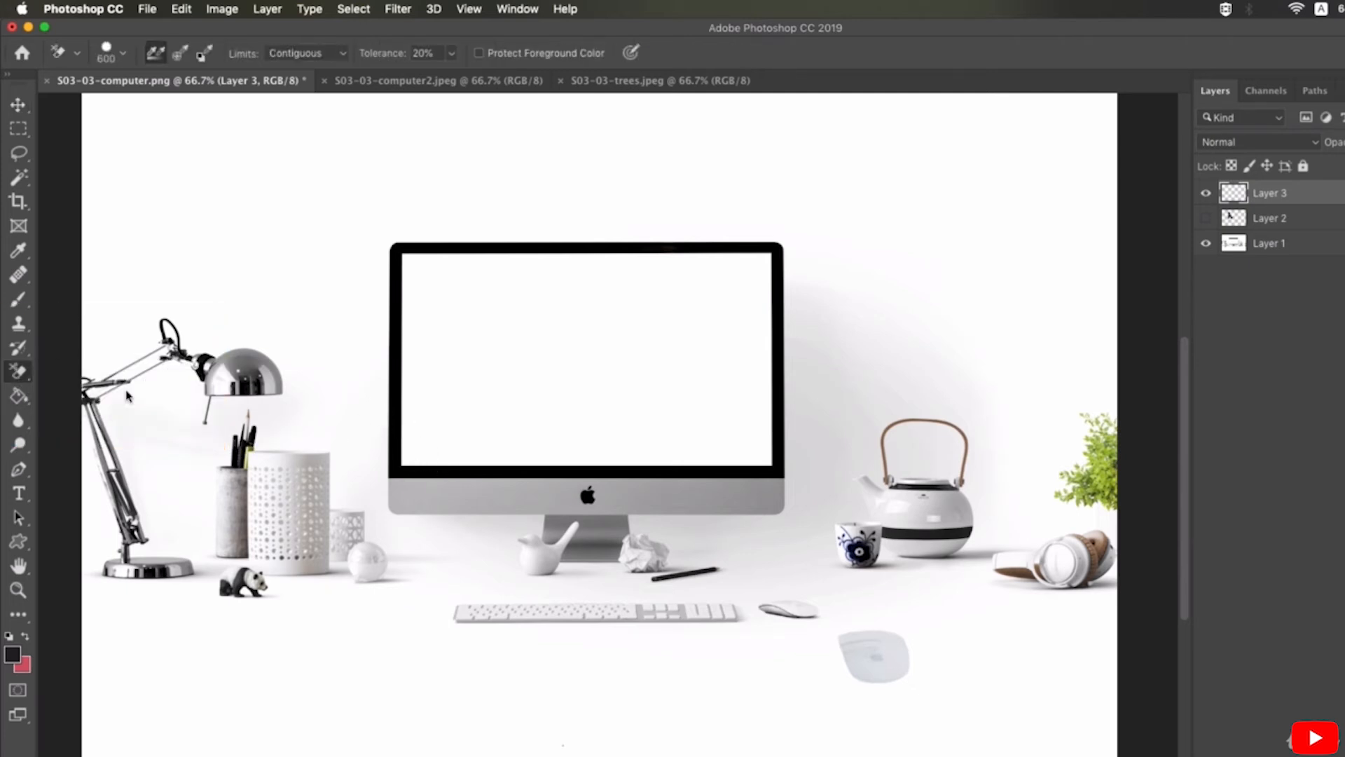
{"action": "key", "text": "bracketleft"}
{"action": "key", "text": "bracketleft"}
{"action": "key", "text": "bracketleft"}
{"action": "key", "text": "bracketleft"}
{"action": "key", "text": "bracketleft"}
{"action": "key", "text": "bracketleft"}
{"action": "key", "text": "bracketleft"}
{"action": "key", "text": "bracketleft"}
{"action": "key", "text": "bracketleft"}
{"action": "key", "text": "bracketleft"}
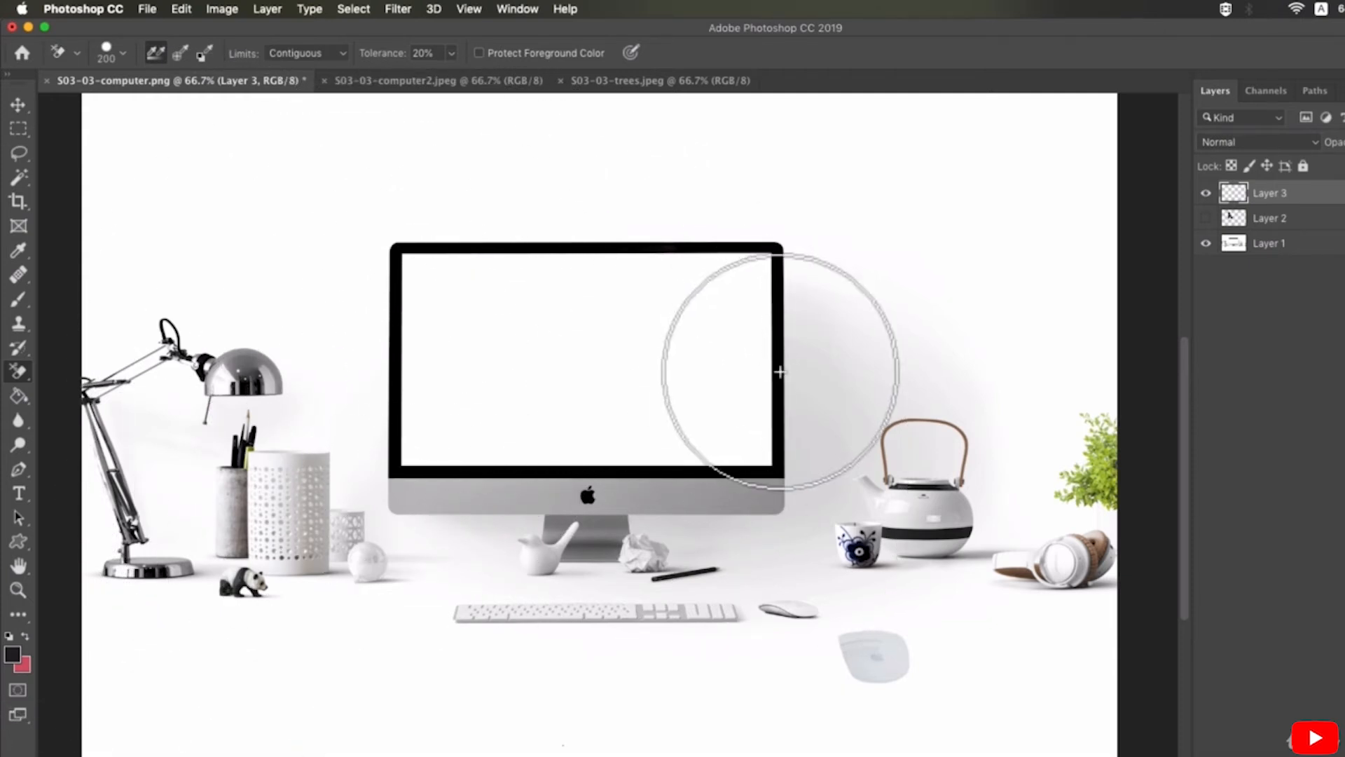
Make Layer 1 the active layer, leaving its layer style settings unchanged.
{"action": "left_click", "coordinate": [1331, 349]}
{"action": "double_click", "coordinate": [1329, 249]}
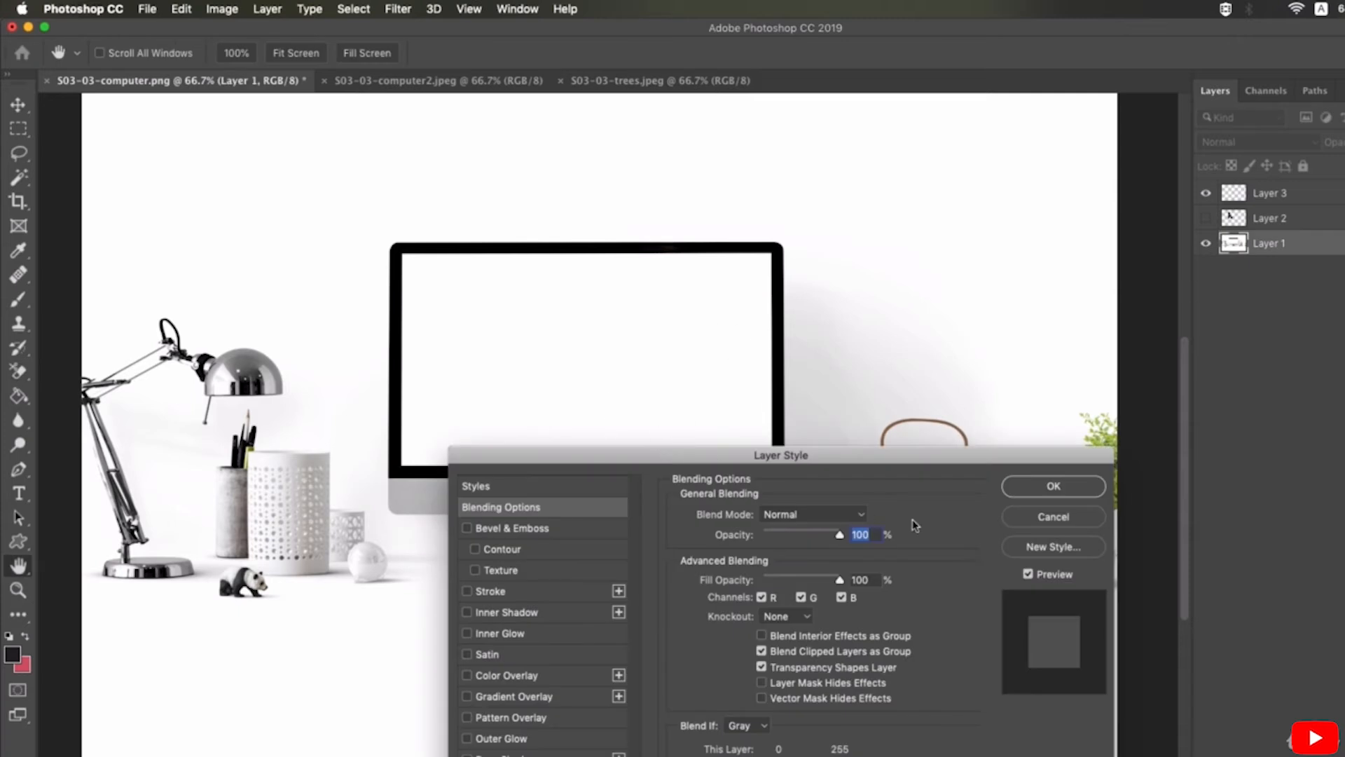
{"action": "left_click", "coordinate": [1028, 520]}
Erase most of the monitor's black left frame on Layer 1 with the Background Eraser at size 125.
{"action": "left_click", "coordinate": [351, 429]}
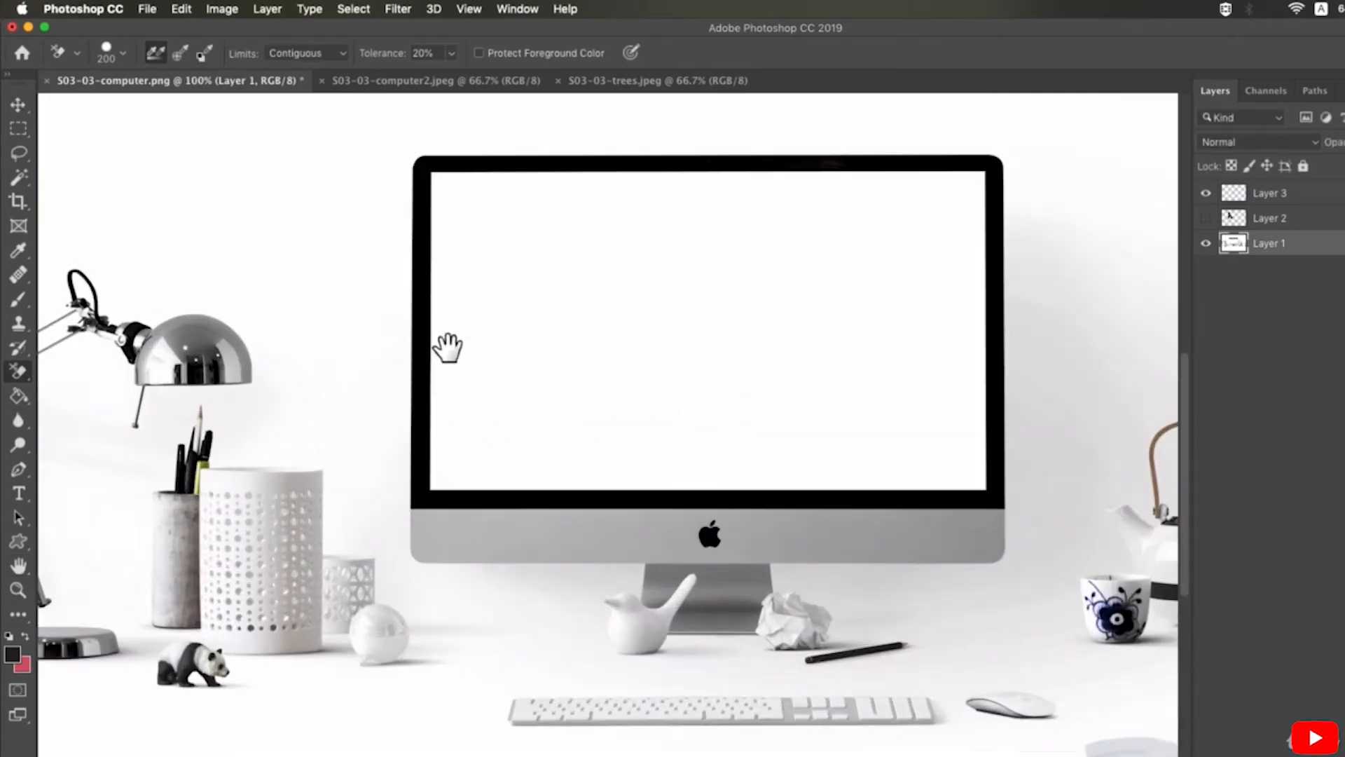
{"action": "left_click_drag", "start_coordinate": [445, 348], "coordinate": [449, 392]}
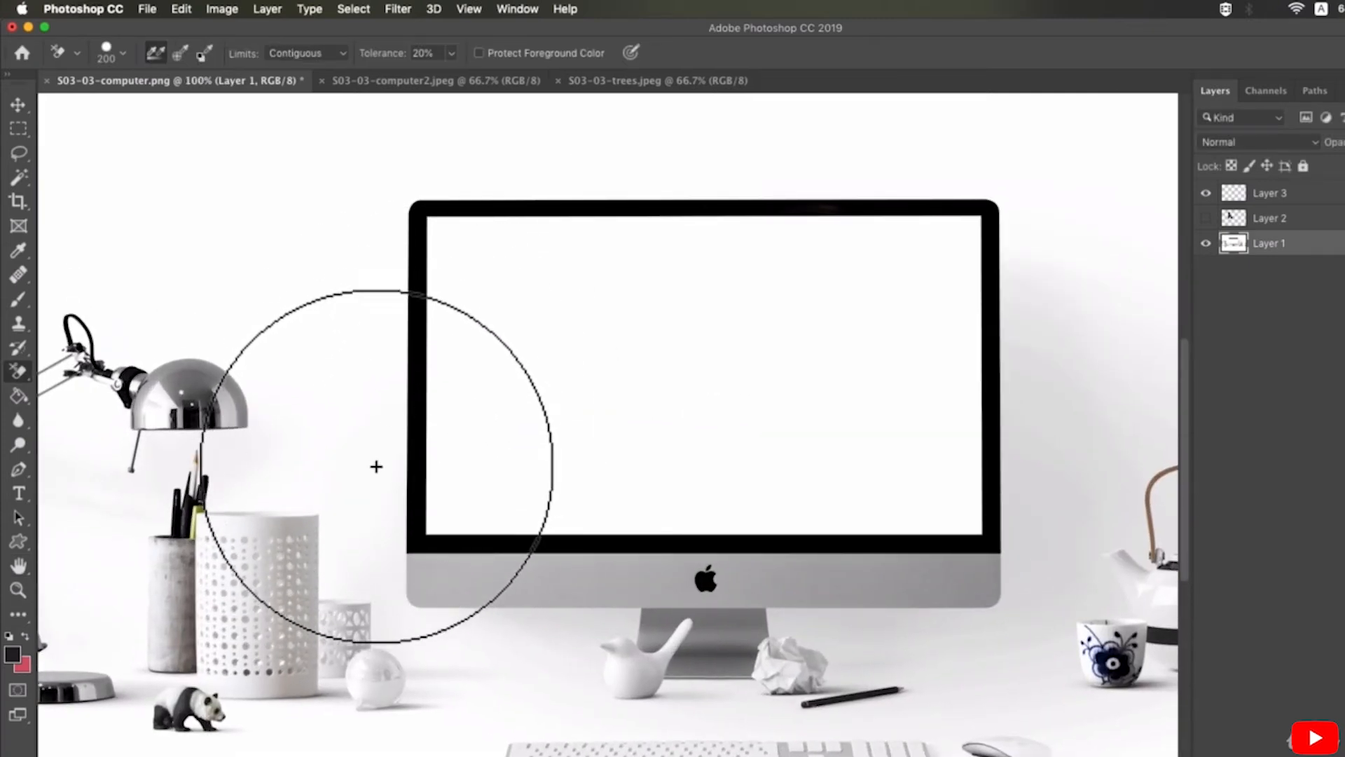
{"action": "key", "text": "bracketleft"}
{"action": "key", "text": "bracketleft"}
{"action": "key", "text": "bracketleft"}
{"action": "key", "text": "bracketleft"}
{"action": "key", "text": "bracketleft"}
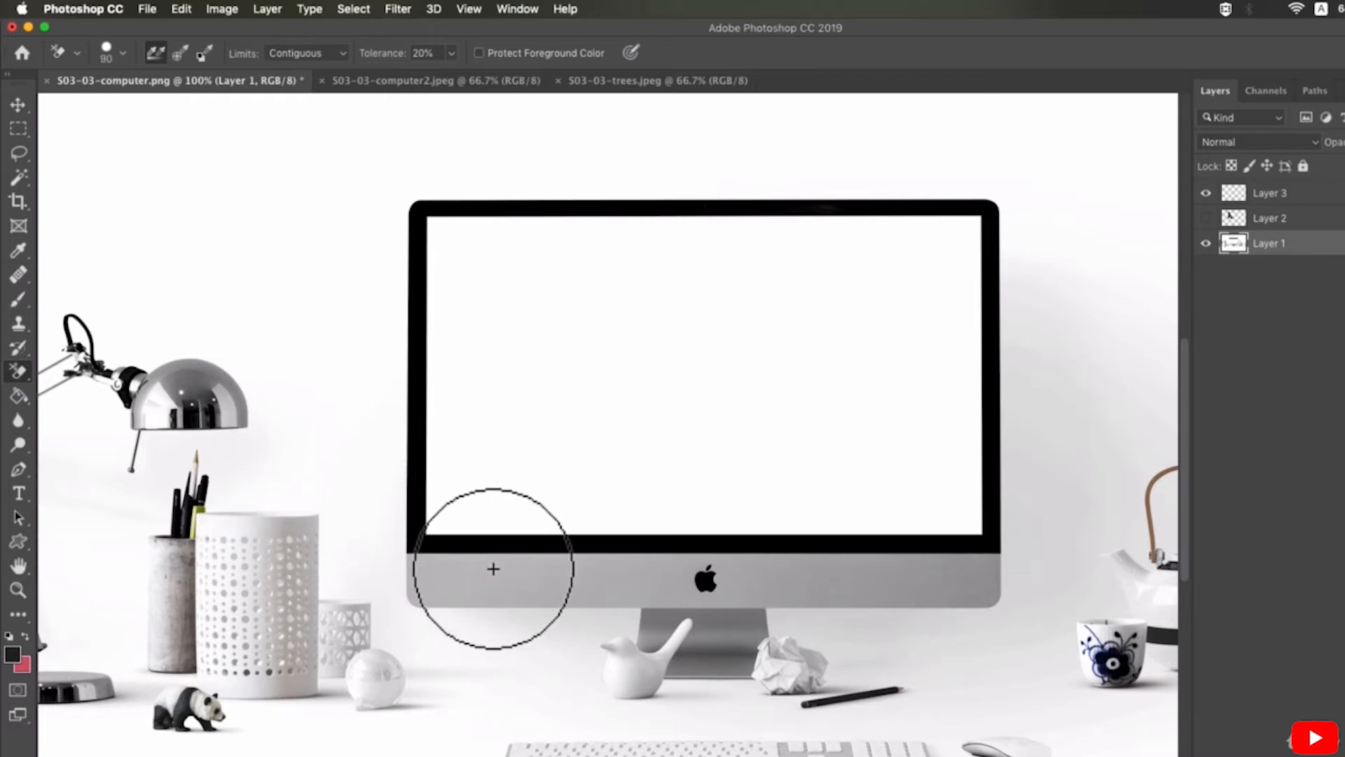
{"action": "key", "text": "bracketright"}
{"action": "key", "text": "bracketright"}
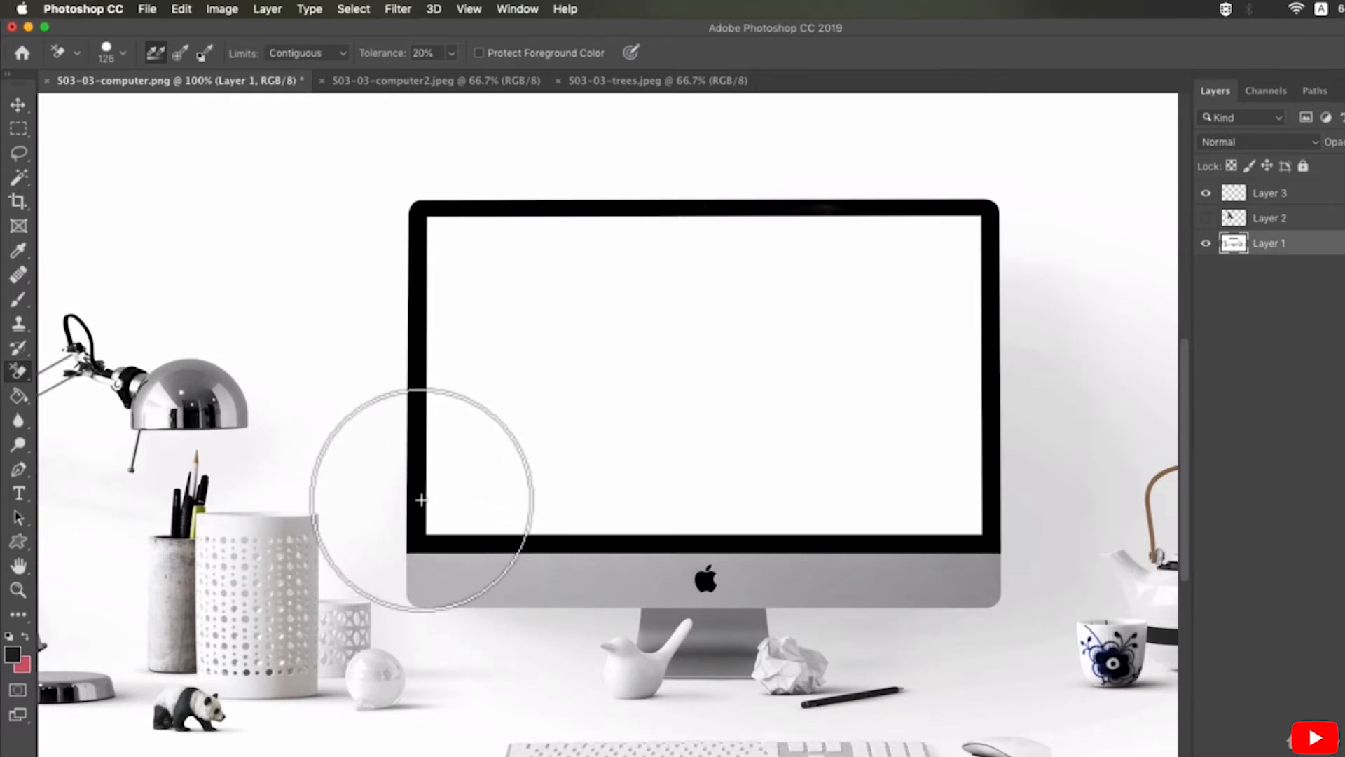
{"action": "left_click", "coordinate": [417, 446]}
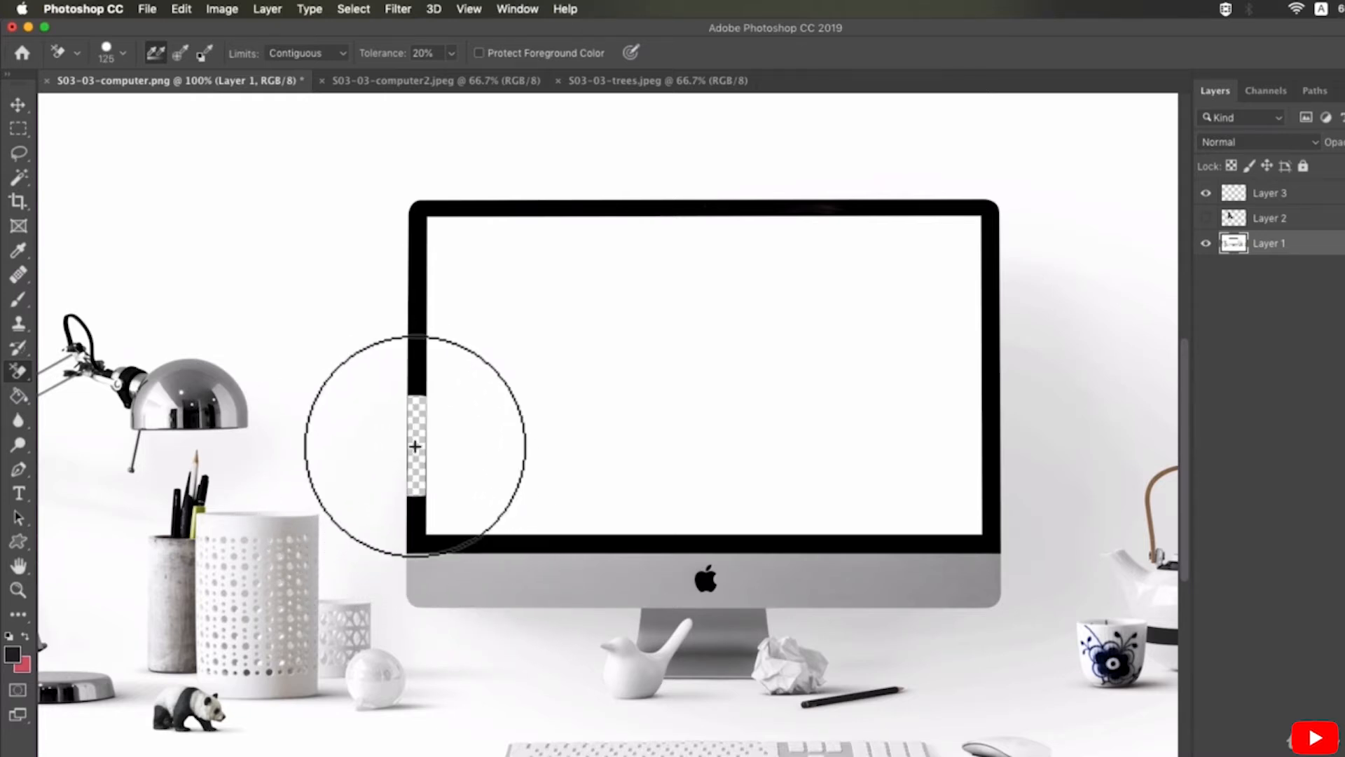
{"action": "left_click", "coordinate": [423, 453], "text": "super"}
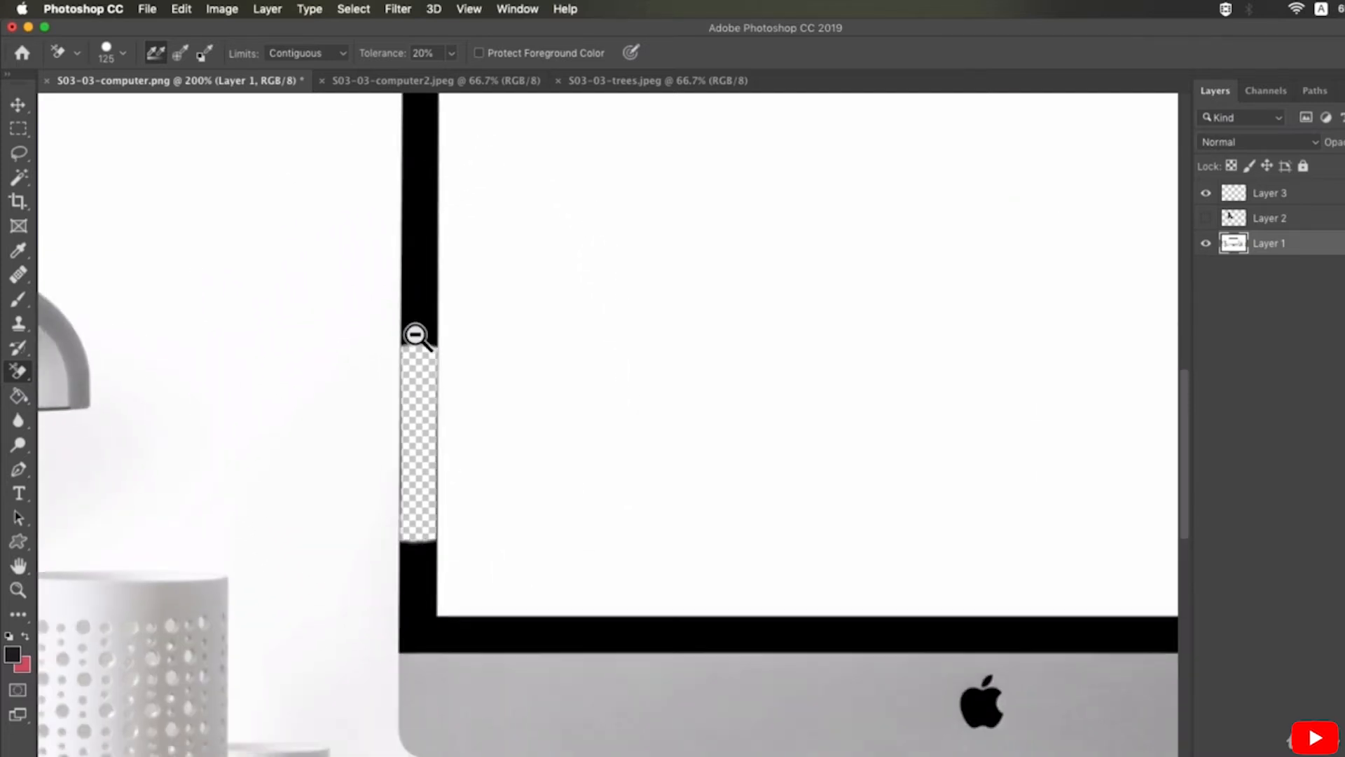
{"action": "left_click", "coordinate": [421, 336], "text": "alt+super"}
{"action": "left_click_drag", "start_coordinate": [435, 417], "coordinate": [443, 477]}
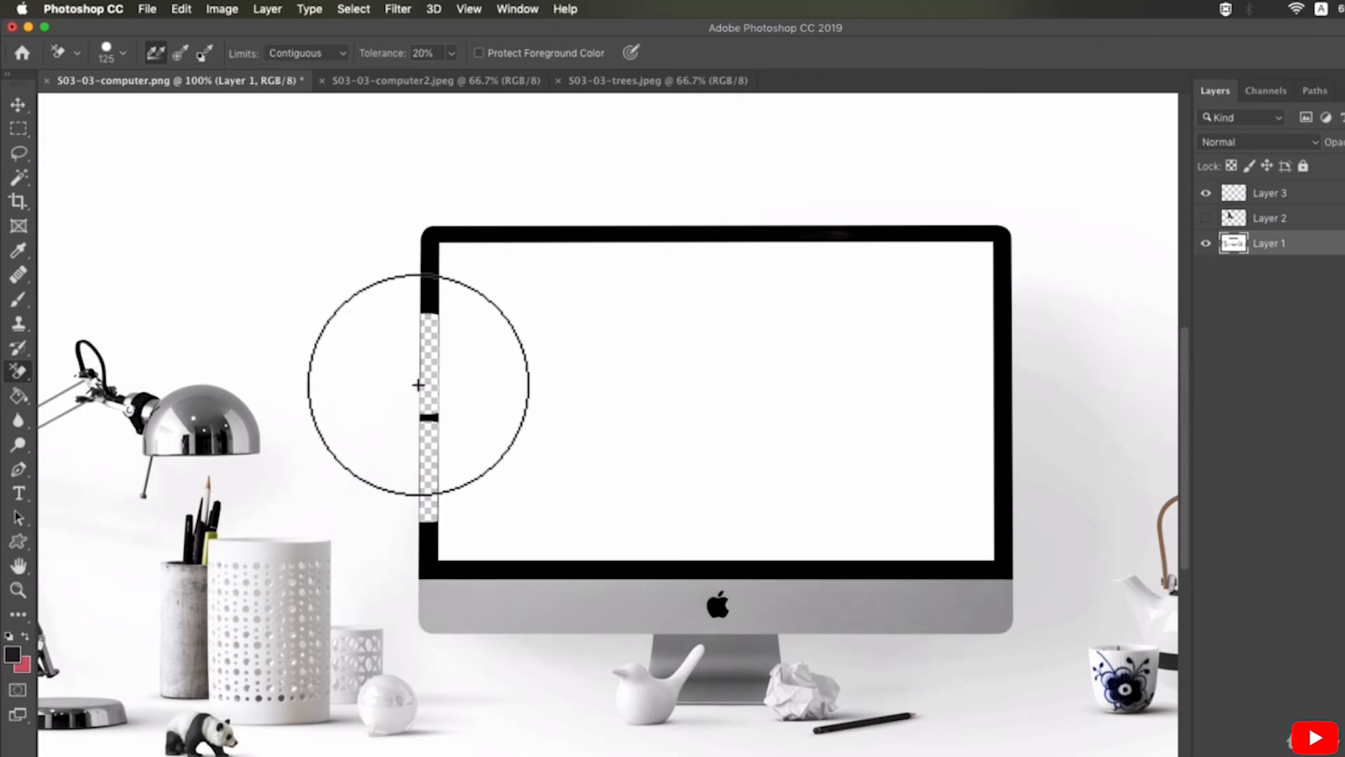
{"action": "left_click", "coordinate": [421, 419]}
{"action": "left_click", "coordinate": [429, 280]}
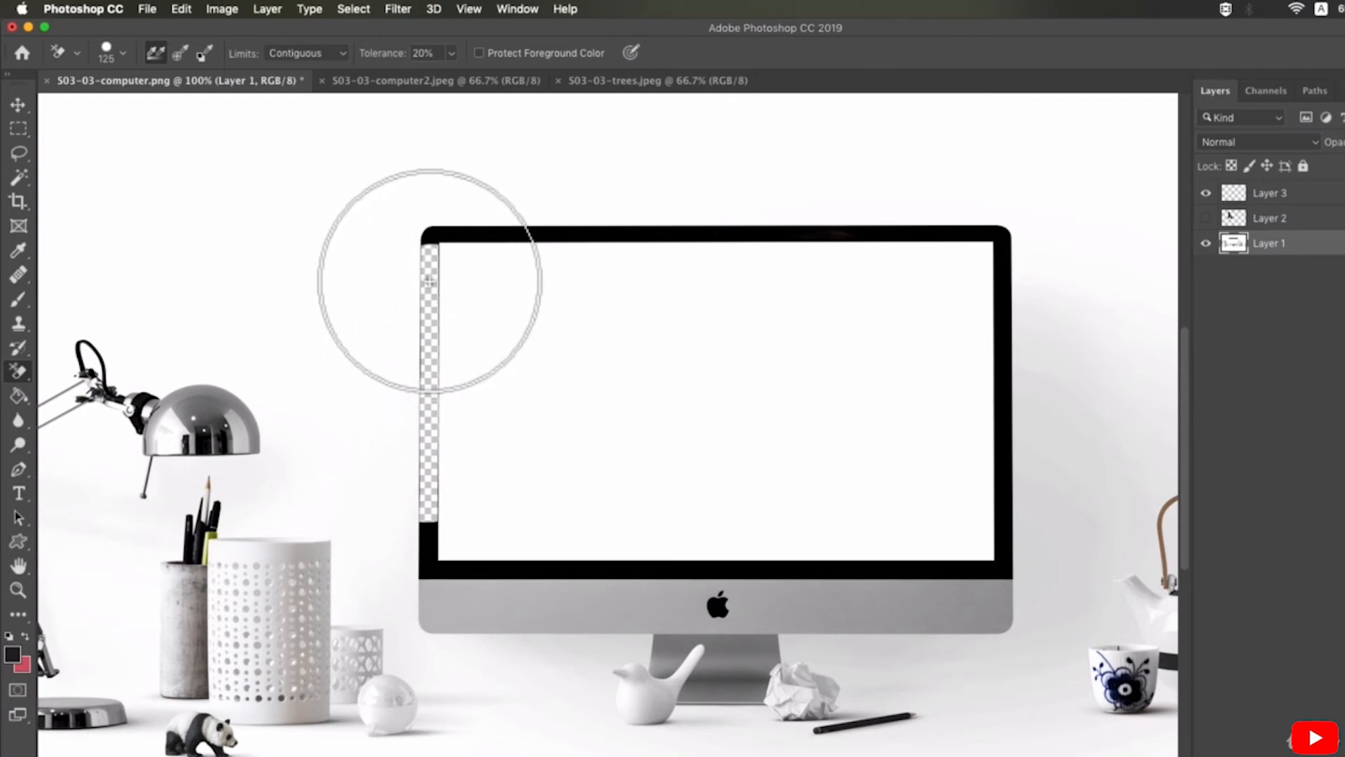
Erase the black Apple logo on the monitor's chin with the Background Eraser at size 150.
{"action": "key", "text": "bracketright"}
{"action": "left_click", "coordinate": [715, 605]}
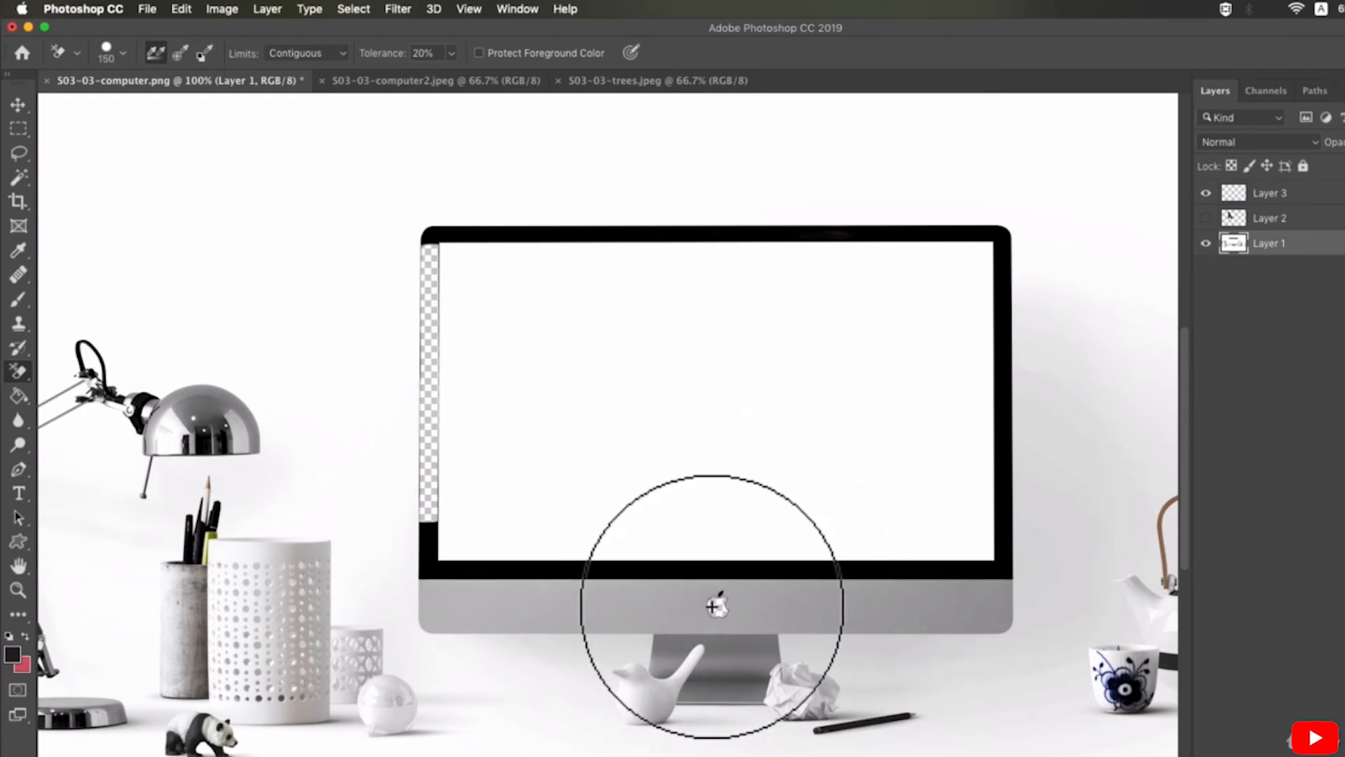
Try erasing the grey chin left of the Apple logo at size 150, and undo the strokes.
{"action": "left_click", "coordinate": [571, 602]}
{"action": "left_click", "coordinate": [643, 600]}
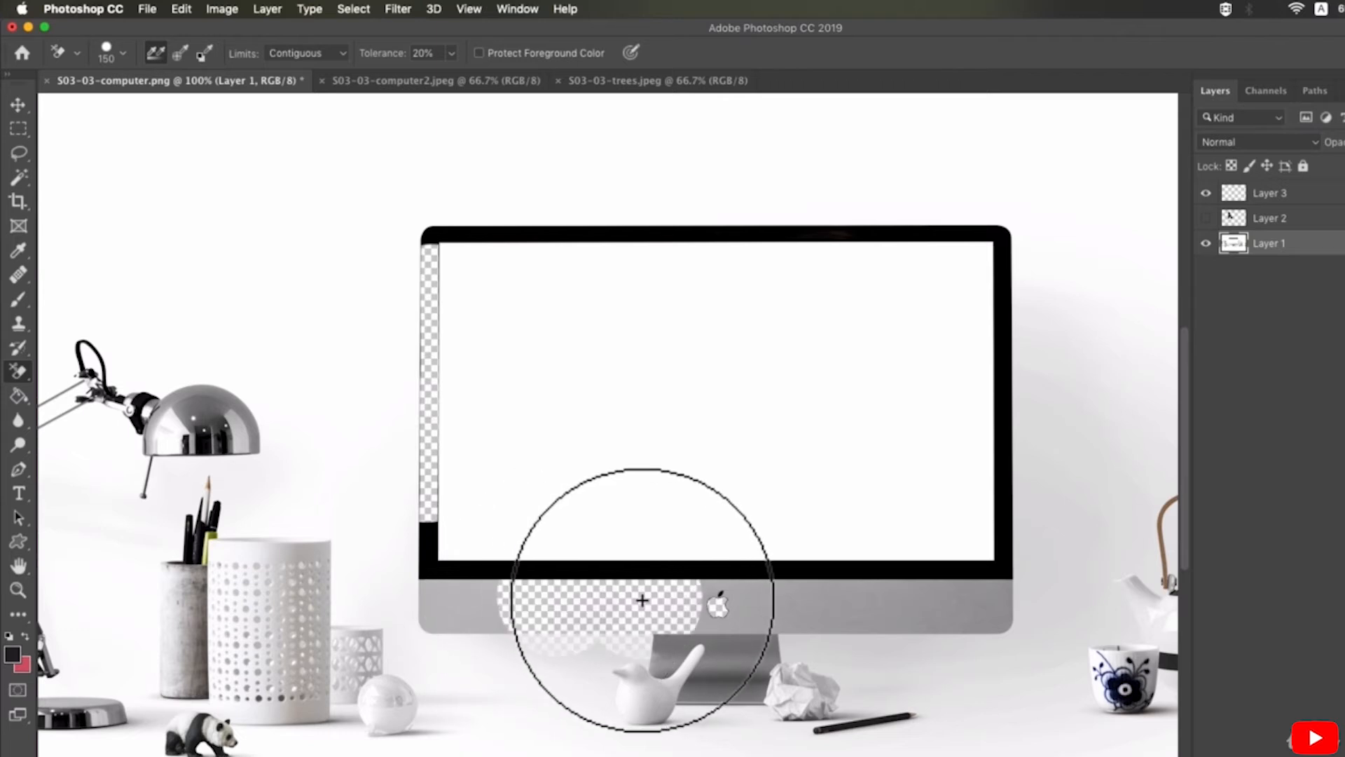
{"action": "key", "text": "super+z"}
{"action": "key", "text": "super+z"}
Reduce the Background Eraser to size 80, try it on the grey chin left of the logo, and undo the stroke.
{"action": "key", "text": "bracketleft"}
{"action": "key", "text": "bracketleft"}
{"action": "key", "text": "bracketleft"}
{"action": "key", "text": "bracketleft"}
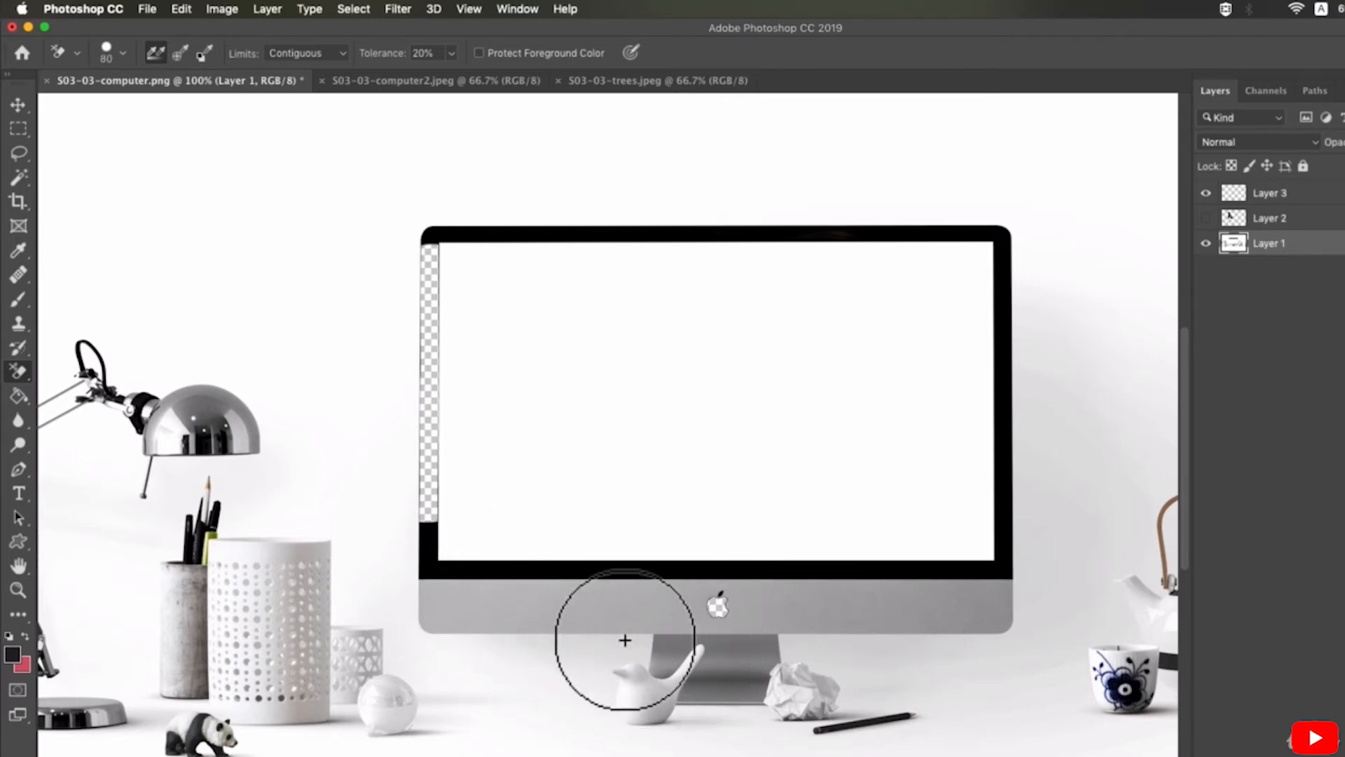
{"action": "left_click", "coordinate": [571, 634]}
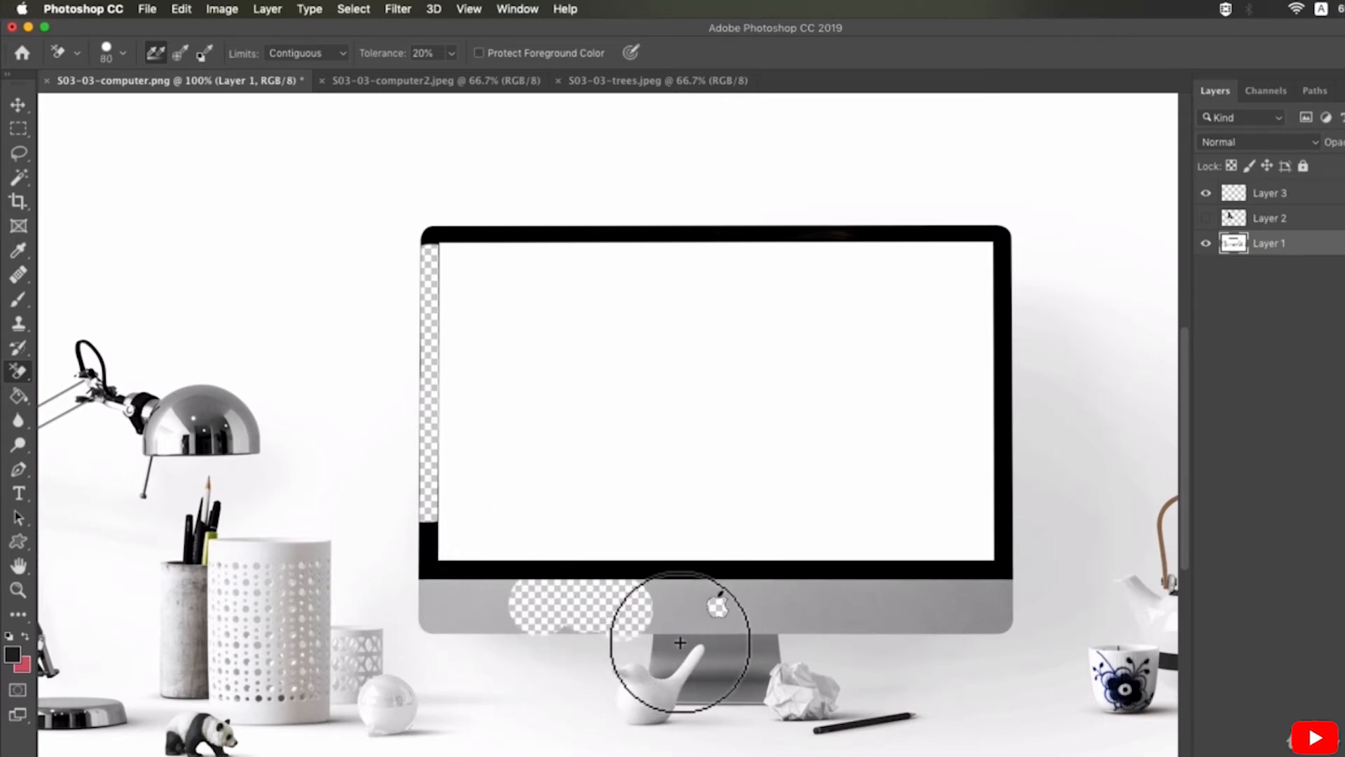
{"action": "key", "text": "super+z"}
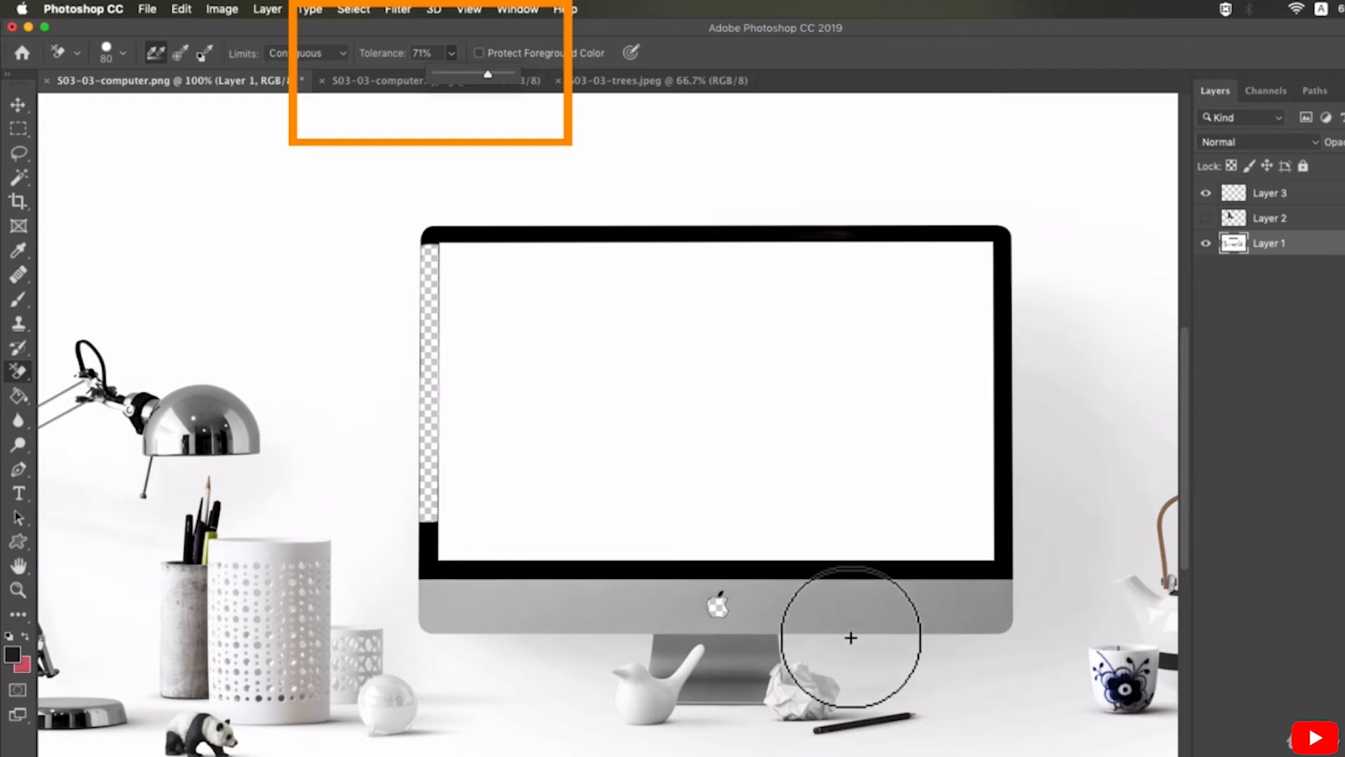
Try erasing the grey chin right of the Apple logo with the tolerance at 71%, undoing each attempt.
{"action": "key", "text": "super+shift+z"}
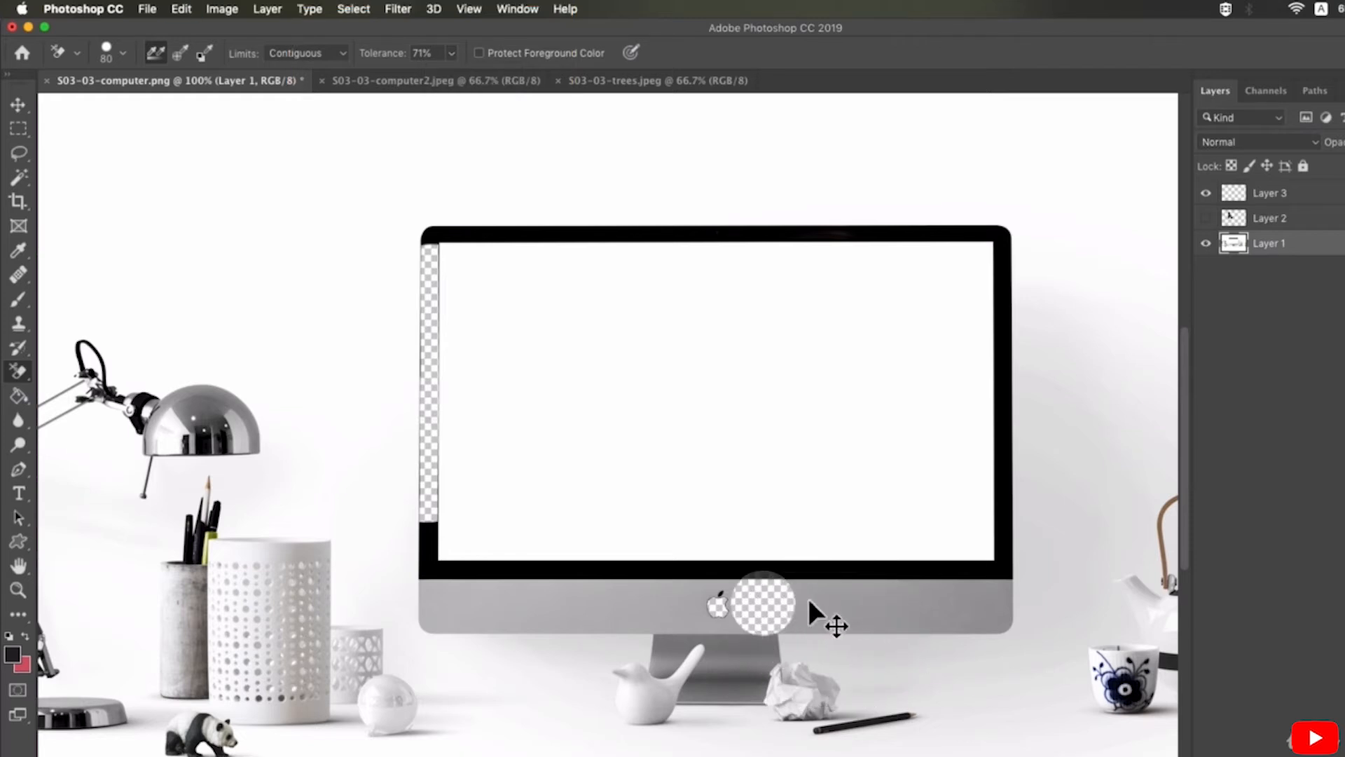
{"action": "key", "text": "super+z"}
{"action": "left_click", "coordinate": [815, 601]}
{"action": "key", "text": "super+z"}
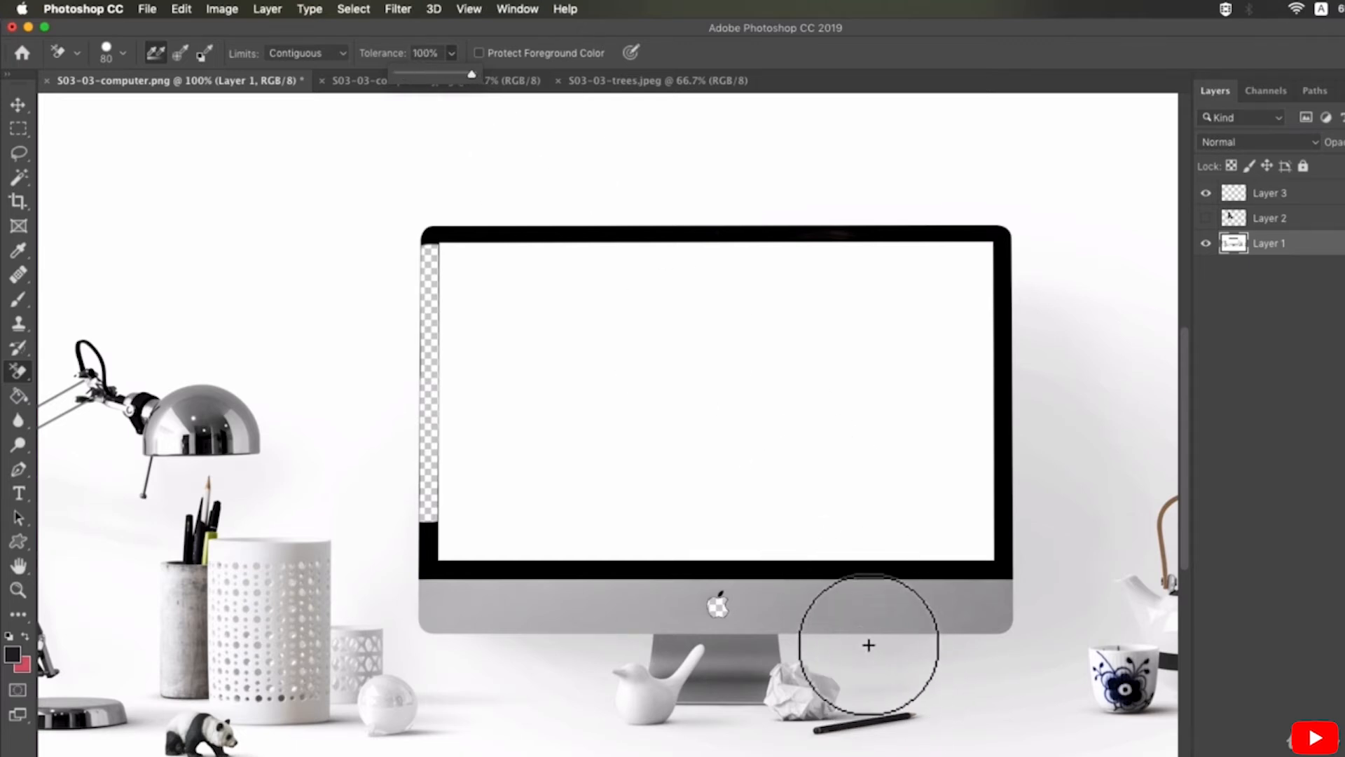
Set the Background Eraser's tolerance to 100% and erase spots on the grey chin on both sides of the logo.
{"action": "left_click", "coordinate": [820, 593]}
{"action": "left_click", "coordinate": [768, 599]}
{"action": "left_click", "coordinate": [627, 601]}
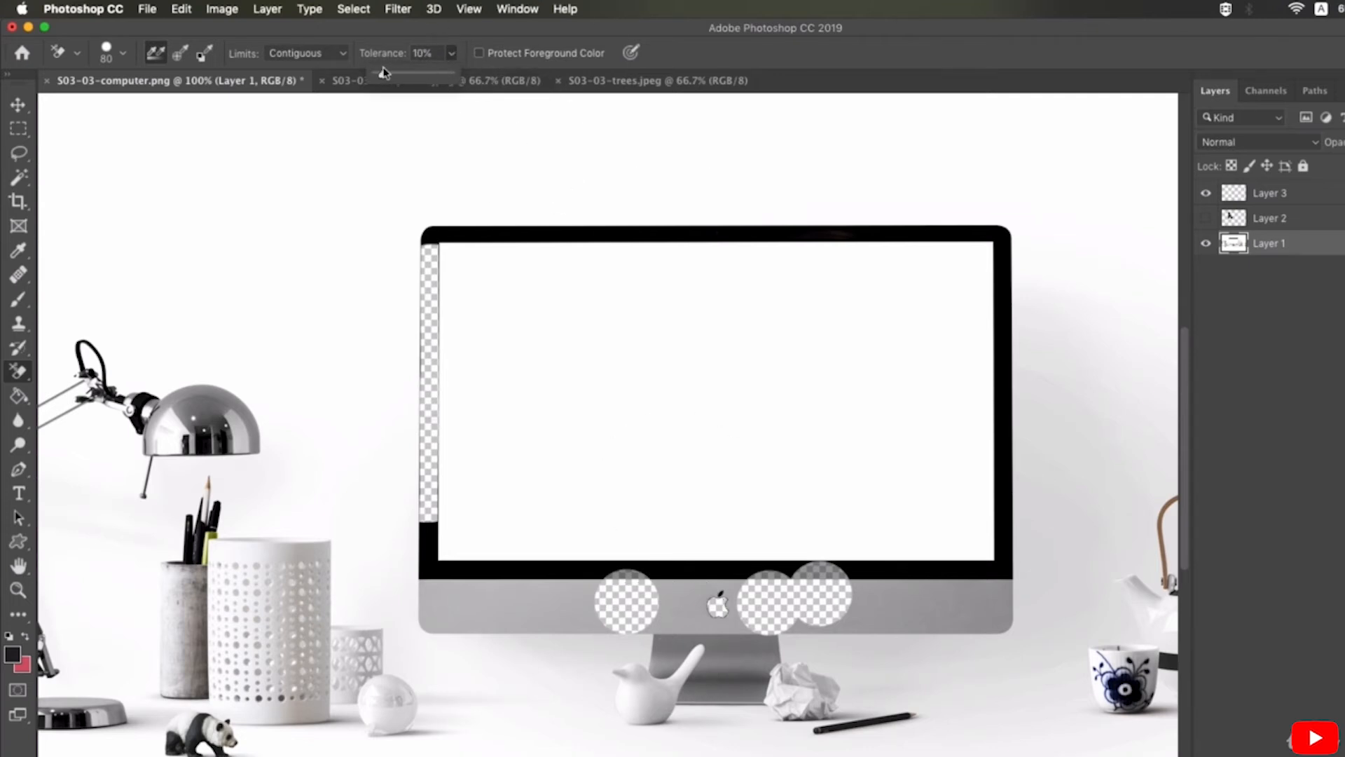
Lower the Background Eraser's tolerance to 4% and erase more spots along the left part of the grey chin.
{"action": "left_click", "coordinate": [565, 603]}
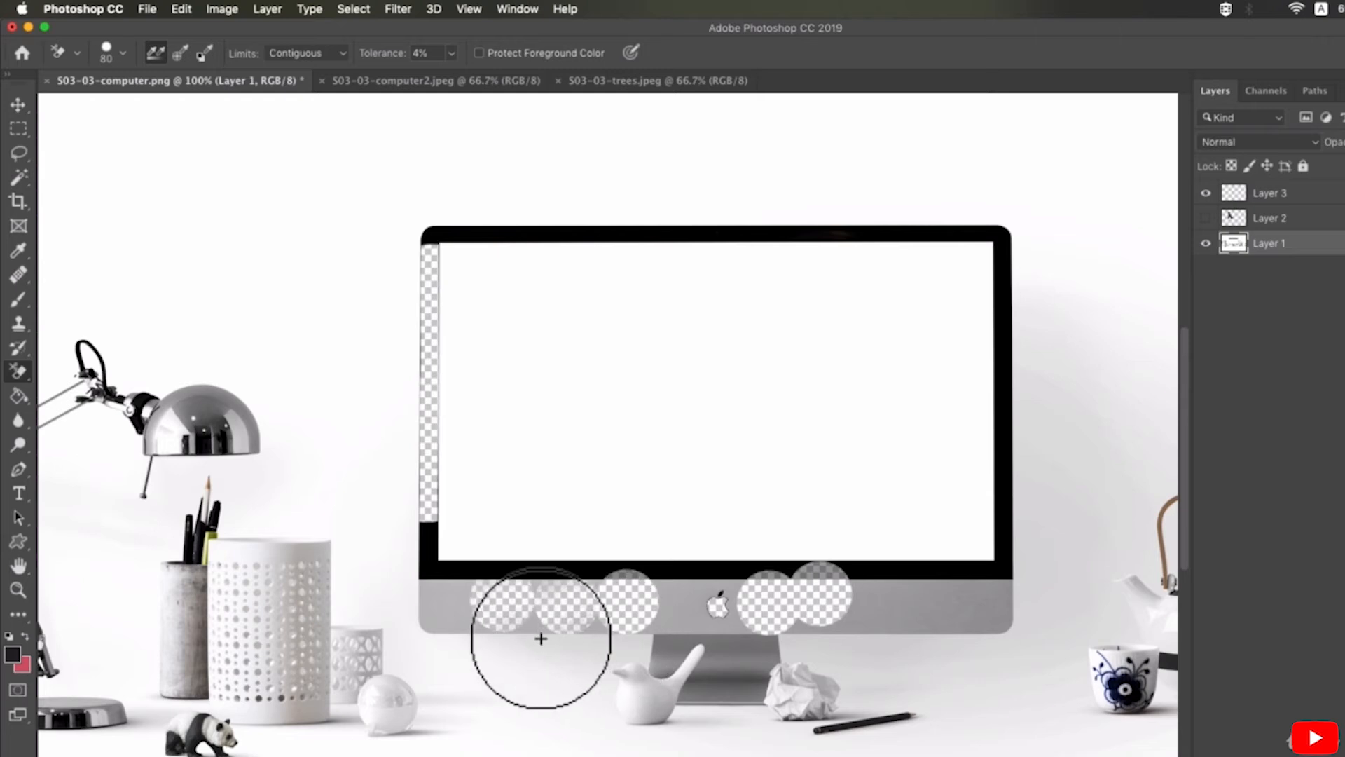
{"action": "left_click", "coordinate": [501, 602]}
{"action": "left_click", "coordinate": [515, 614]}
{"action": "left_click", "coordinate": [418, 595]}
{"action": "left_click", "coordinate": [430, 601], "text": "alt"}
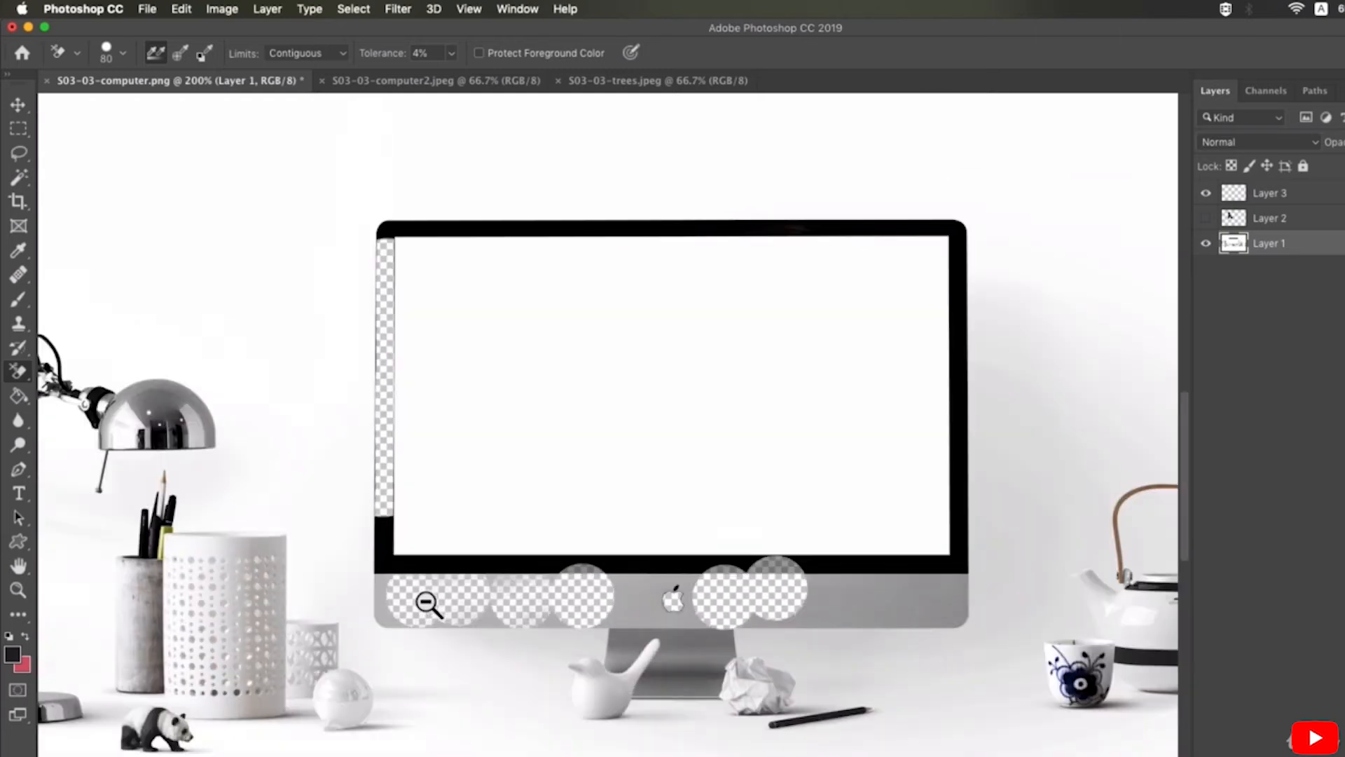
Switch to S03-03-trees.jpeg and erase the sky gap between the central trees with the Background Eraser at size 125 and 31% tolerance.
{"action": "left_click_drag", "start_coordinate": [710, 490], "coordinate": [651, 545]}
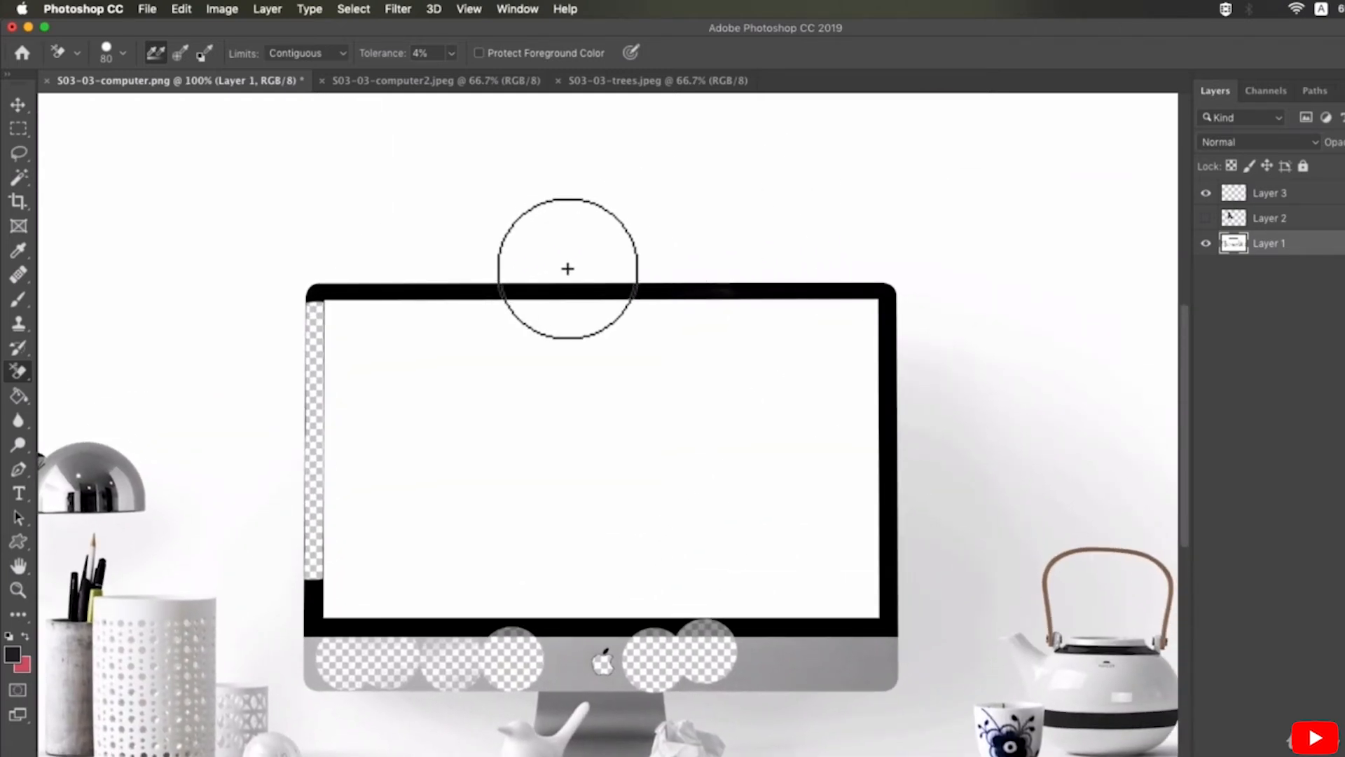
{"action": "left_click", "coordinate": [620, 81]}
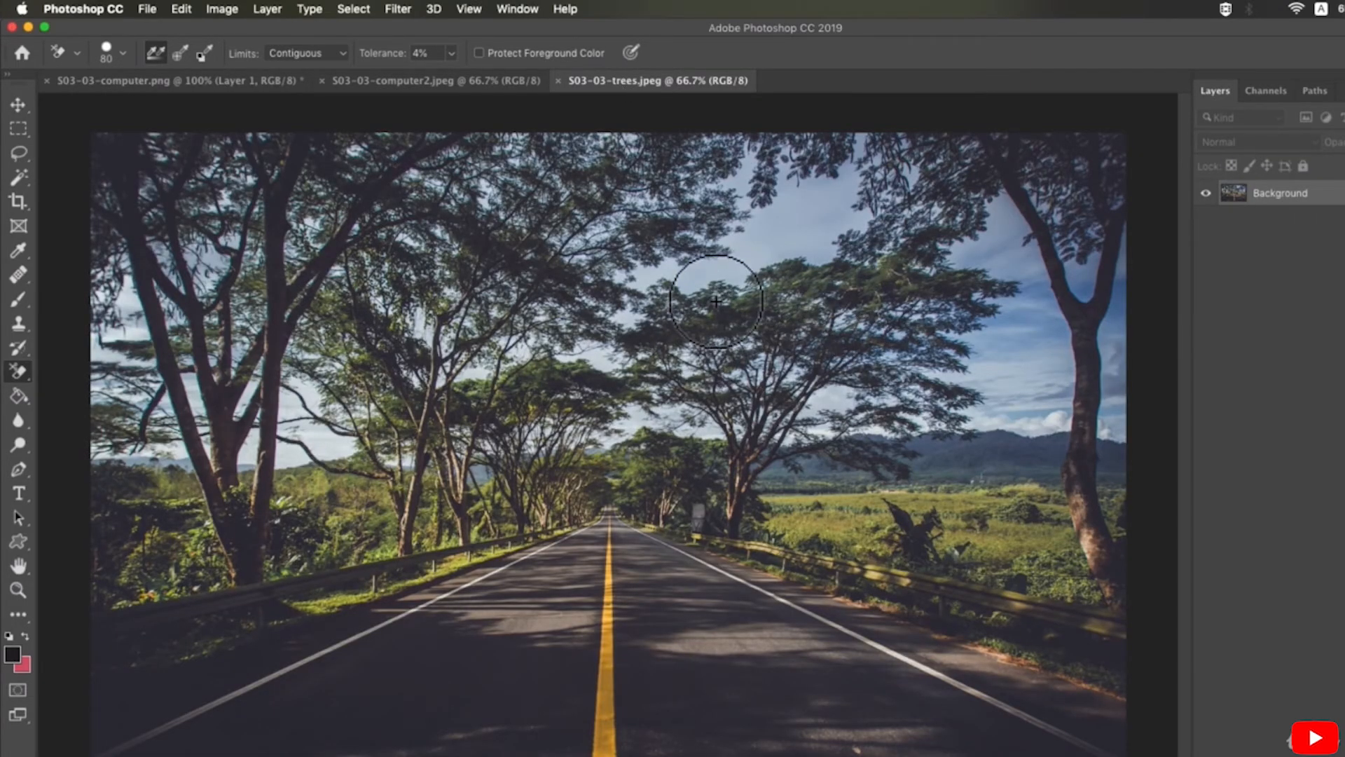
{"action": "scroll", "coordinate": [664, 270], "scroll_direction": "up", "scroll_amount": 2}
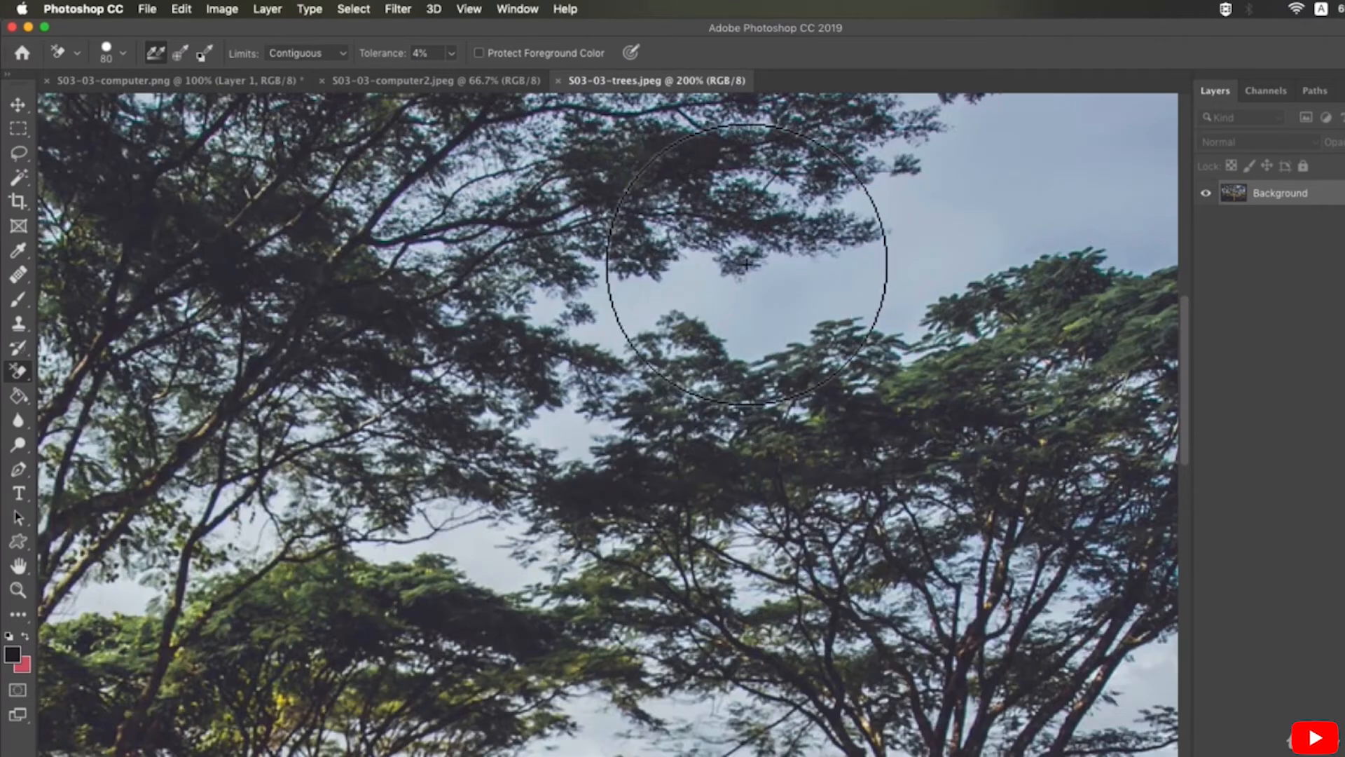
{"action": "scroll", "coordinate": [701, 315], "scroll_direction": "down", "scroll_amount": 2}
{"action": "scroll", "coordinate": [715, 378], "scroll_direction": "up", "scroll_amount": 1}
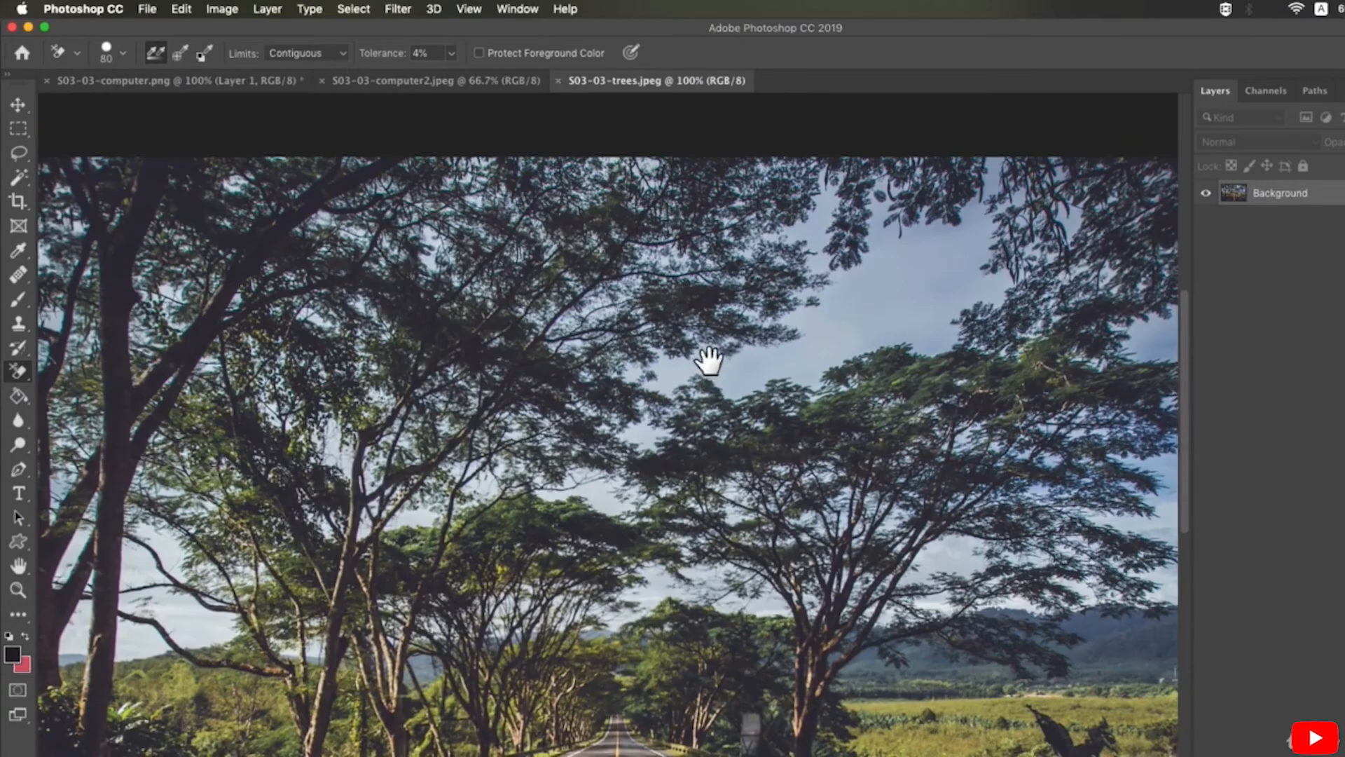
{"action": "left_click_drag", "start_coordinate": [709, 359], "coordinate": [716, 372]}
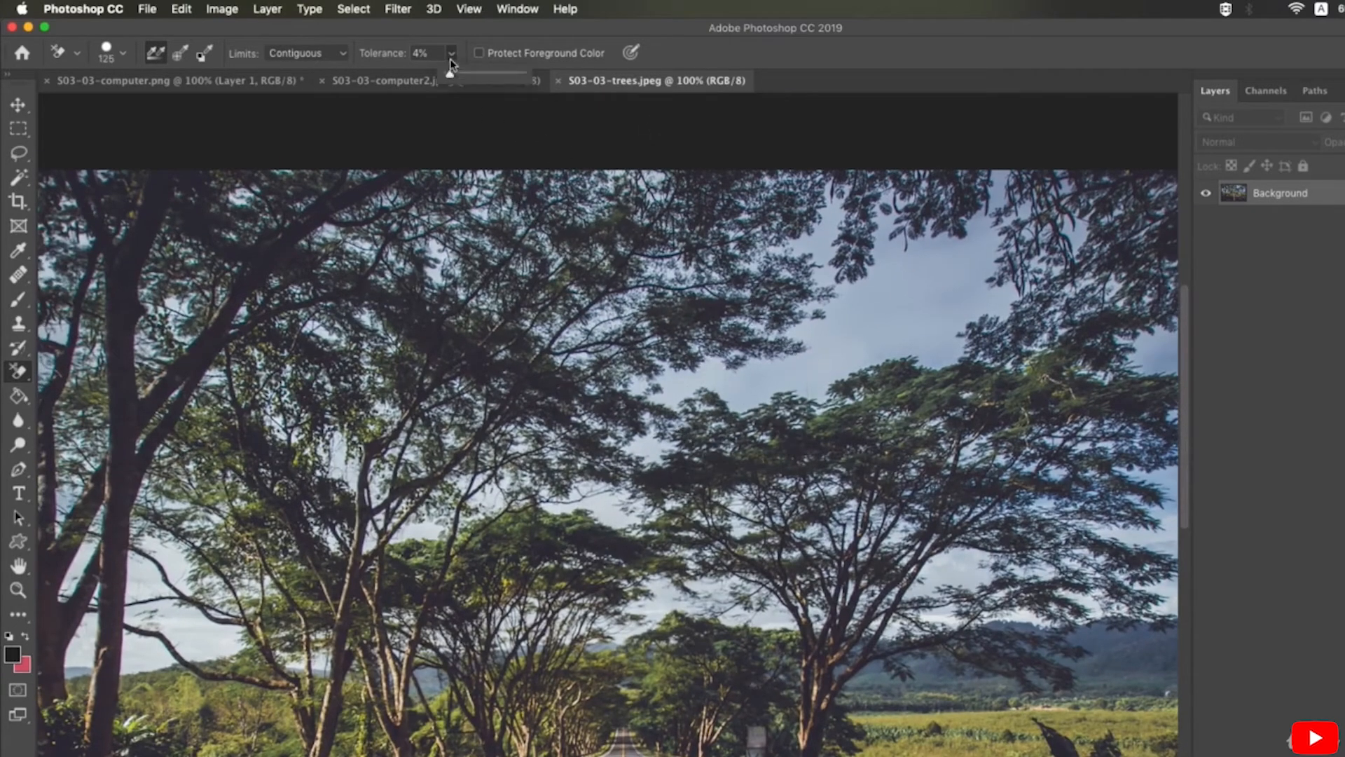
{"action": "left_click", "coordinate": [736, 382]}
{"action": "left_click", "coordinate": [744, 387]}
{"action": "left_click_drag", "start_coordinate": [736, 378], "coordinate": [644, 379]}
{"action": "left_click_drag", "start_coordinate": [457, 77], "coordinate": [463, 77]}
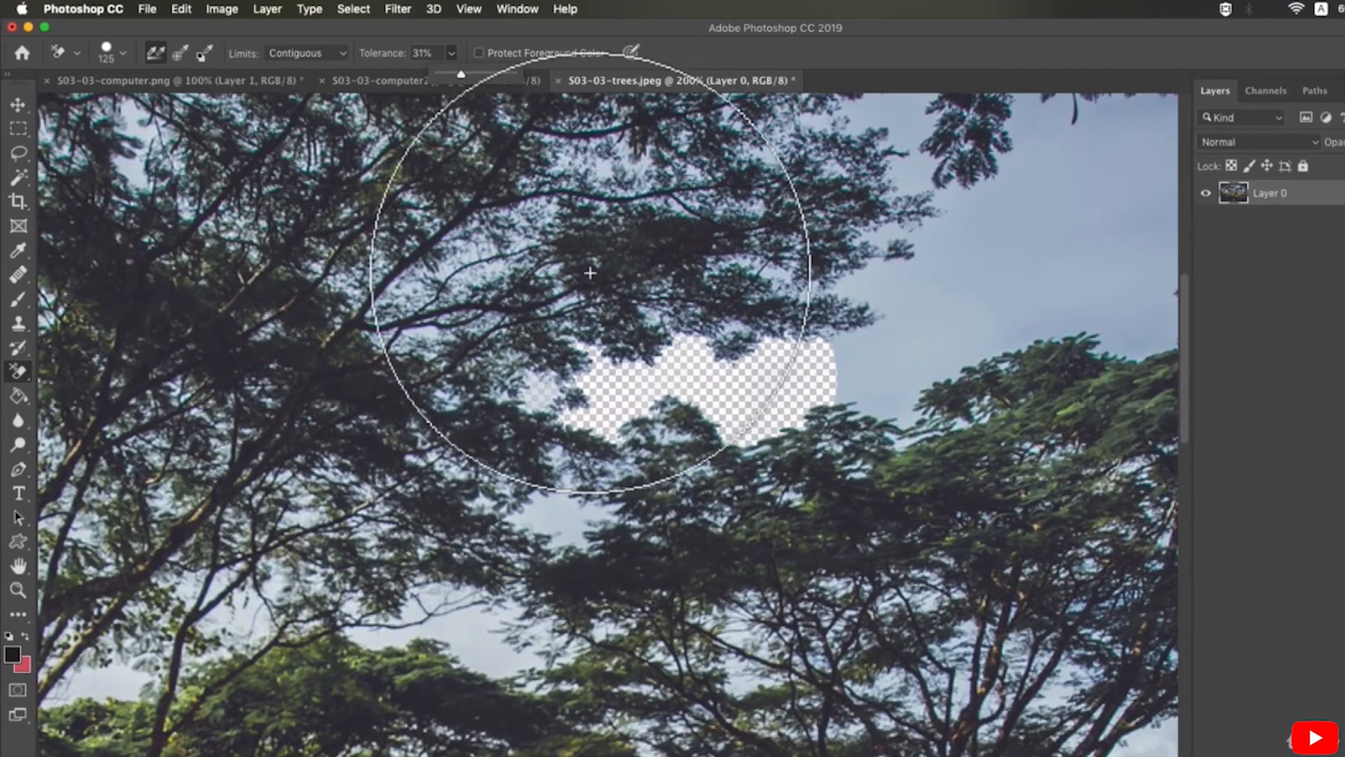
Erase further patches of sky beside, within and below the large tree's foliage with the Background Eraser.
{"action": "left_click", "coordinate": [946, 265]}
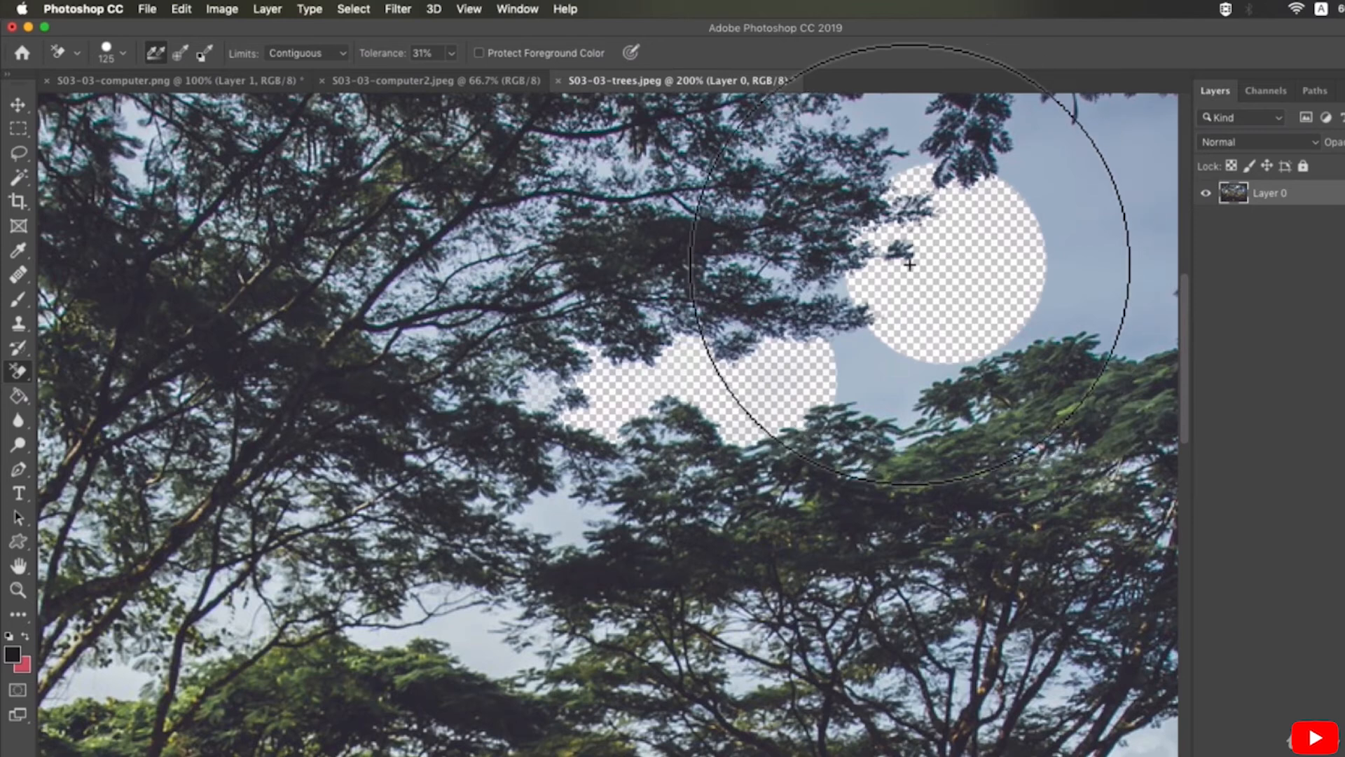
{"action": "left_click", "coordinate": [477, 267]}
{"action": "scroll", "coordinate": [525, 292], "scroll_direction": "left", "scroll_amount": 3}
{"action": "scroll", "coordinate": [525, 292], "scroll_direction": "up", "scroll_amount": 1}
{"action": "left_click", "coordinate": [618, 574]}
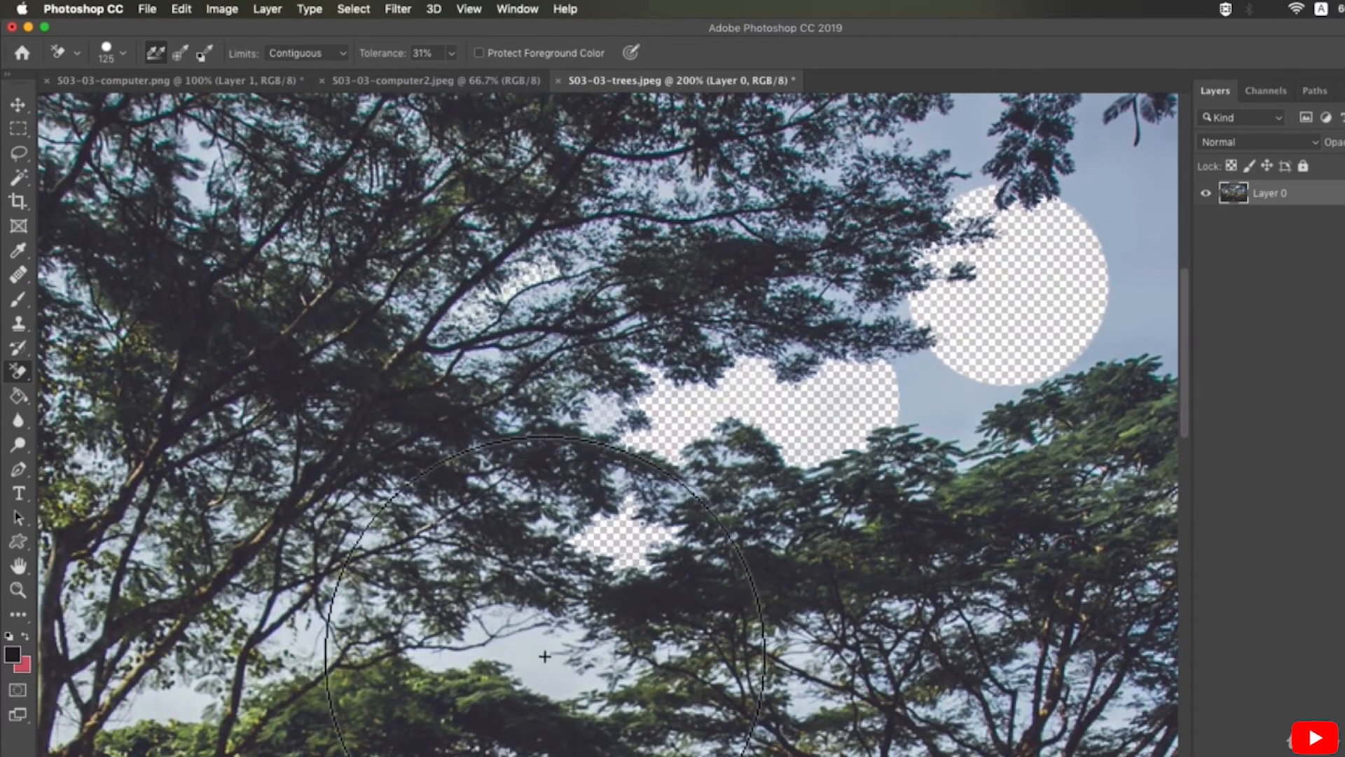
{"action": "left_click", "coordinate": [564, 649]}
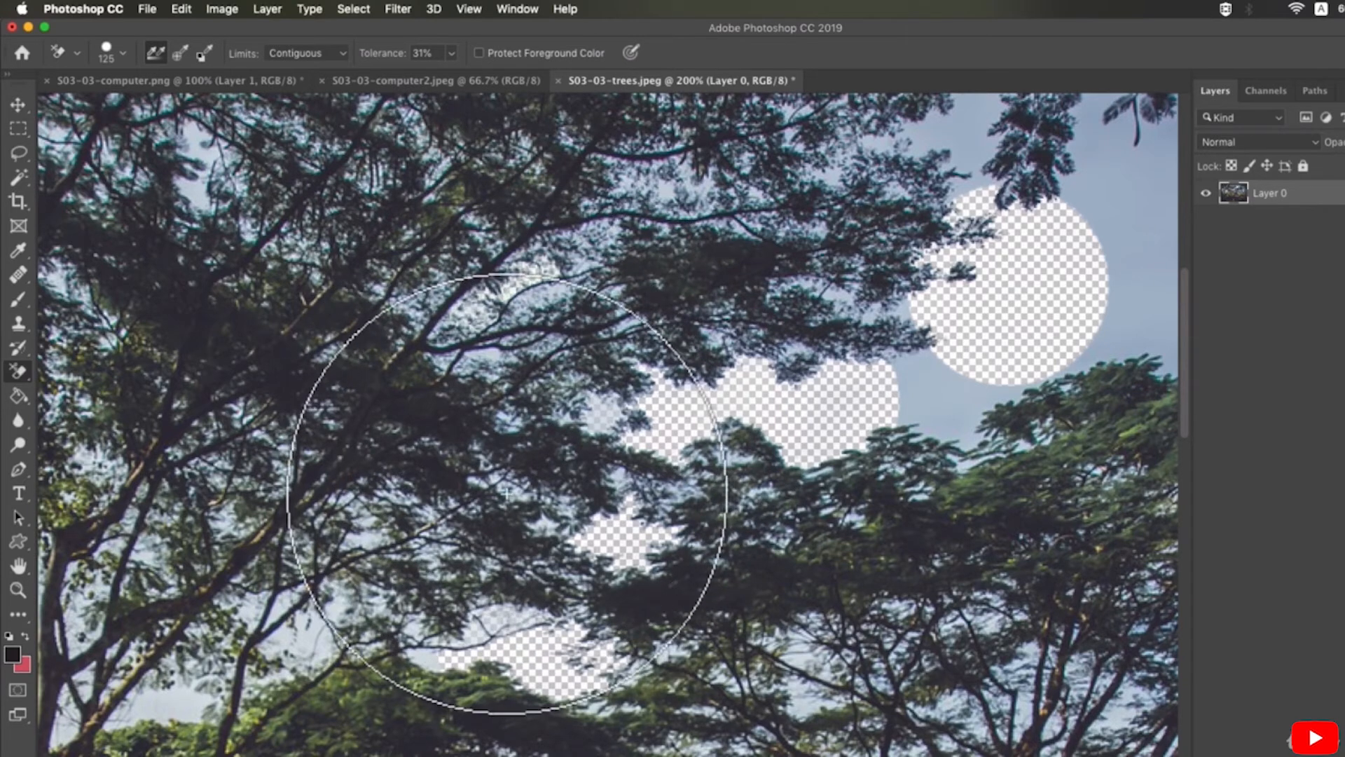
Set the Background Eraser's limits to Discontiguous and erase the sky showing through the left trees' leaves.
{"action": "left_click", "coordinate": [343, 54]}
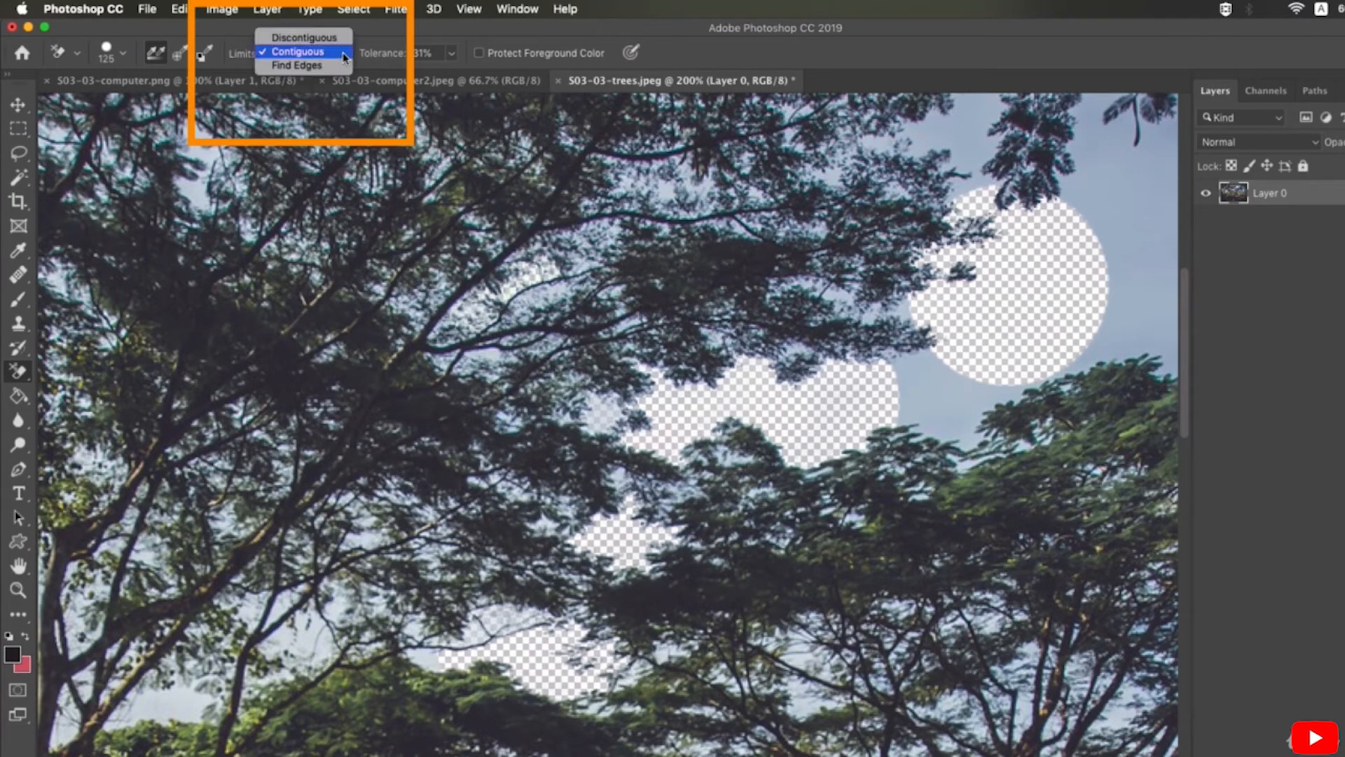
{"action": "left_click", "coordinate": [309, 38]}
{"action": "left_click_drag", "start_coordinate": [441, 420], "coordinate": [574, 448]}
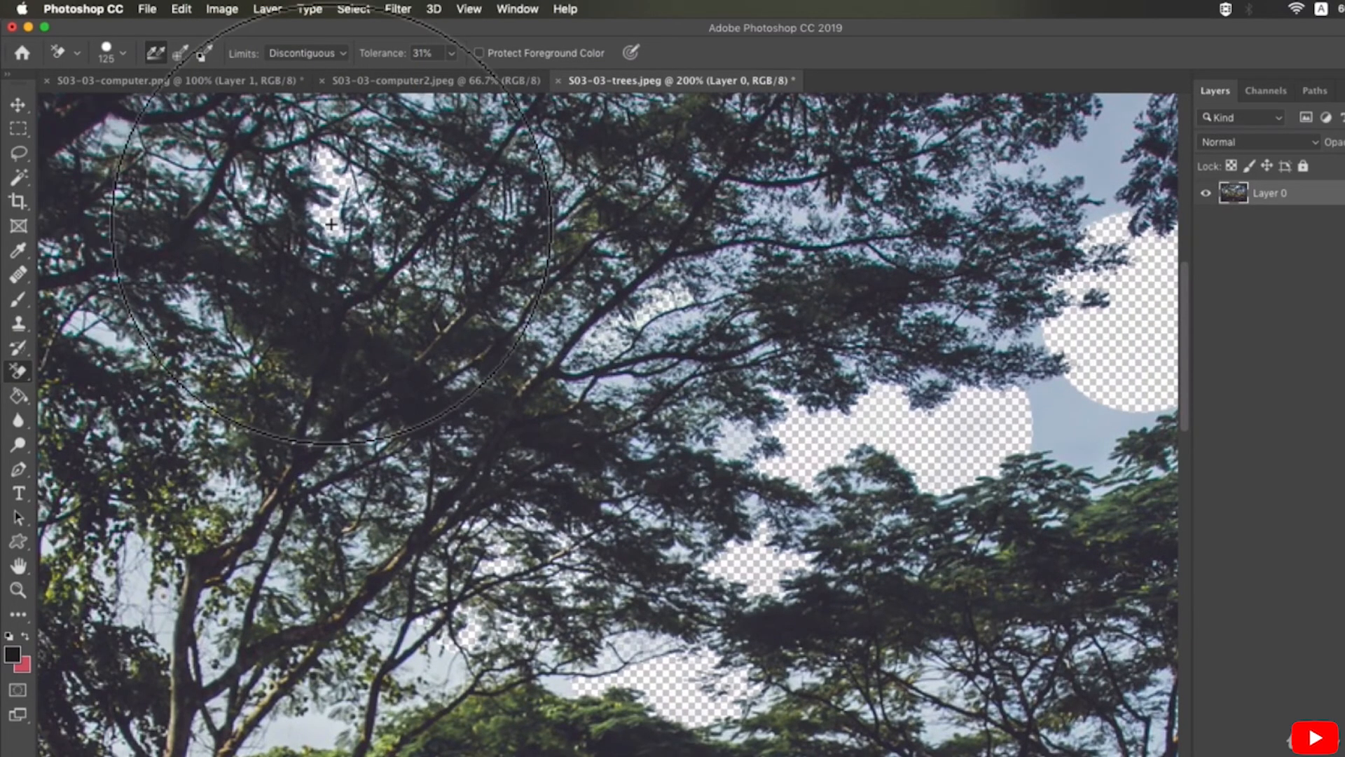
{"action": "scroll", "coordinate": [342, 493], "scroll_direction": "up", "scroll_amount": 1}
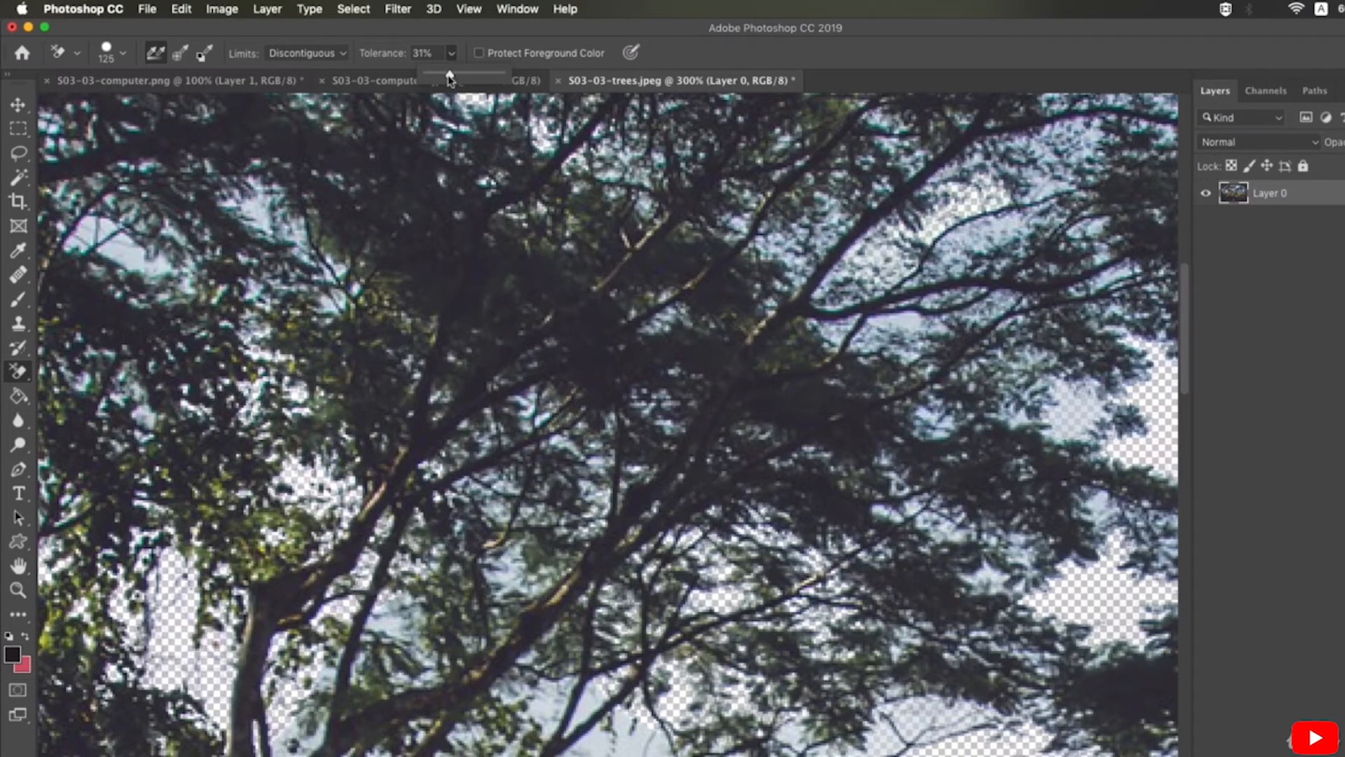
Raise the Background Eraser's tolerance to 40% and erase the sky between the branches of the leftmost trees.
{"action": "scroll", "coordinate": [526, 354], "scroll_direction": "down", "scroll_amount": 1}
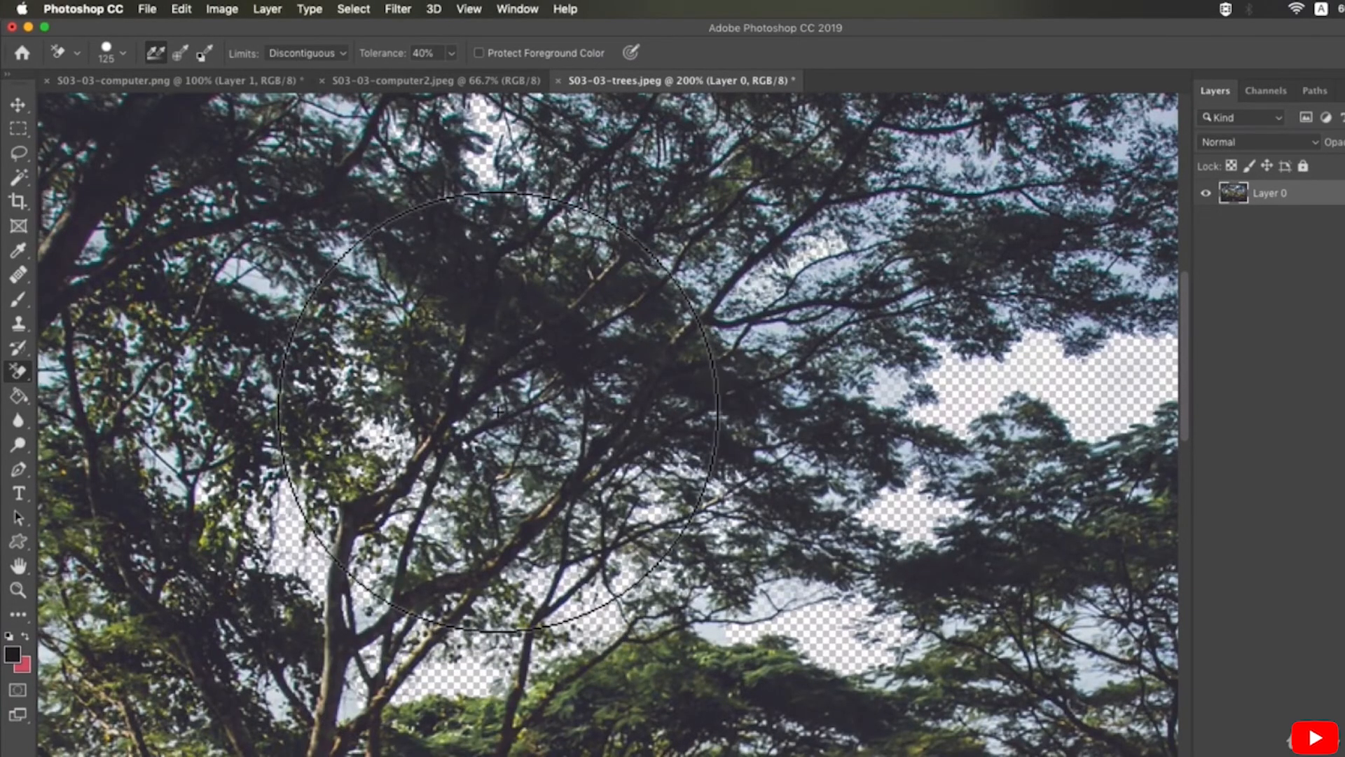
{"action": "left_click_drag", "start_coordinate": [448, 329], "coordinate": [551, 395]}
{"action": "mouse_move", "coordinate": [390, 210]}
{"action": "left_mouse_down"}
{"action": "mouse_move", "coordinate": [490, 271]}
{"action": "mouse_move", "coordinate": [501, 337]}
{"action": "left_mouse_up"}
{"action": "left_click_drag", "start_coordinate": [259, 431], "coordinate": [421, 428]}
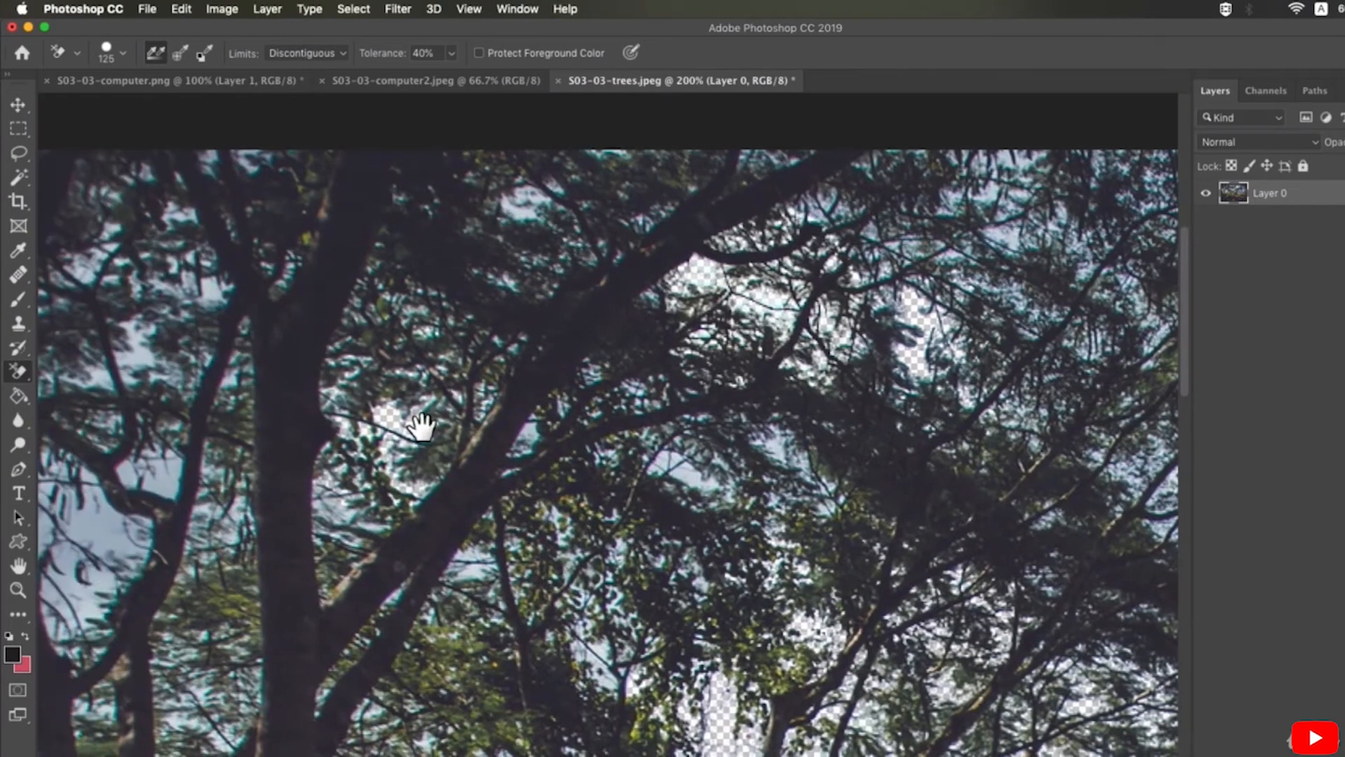
{"action": "left_click", "coordinate": [263, 480], "text": "alt"}
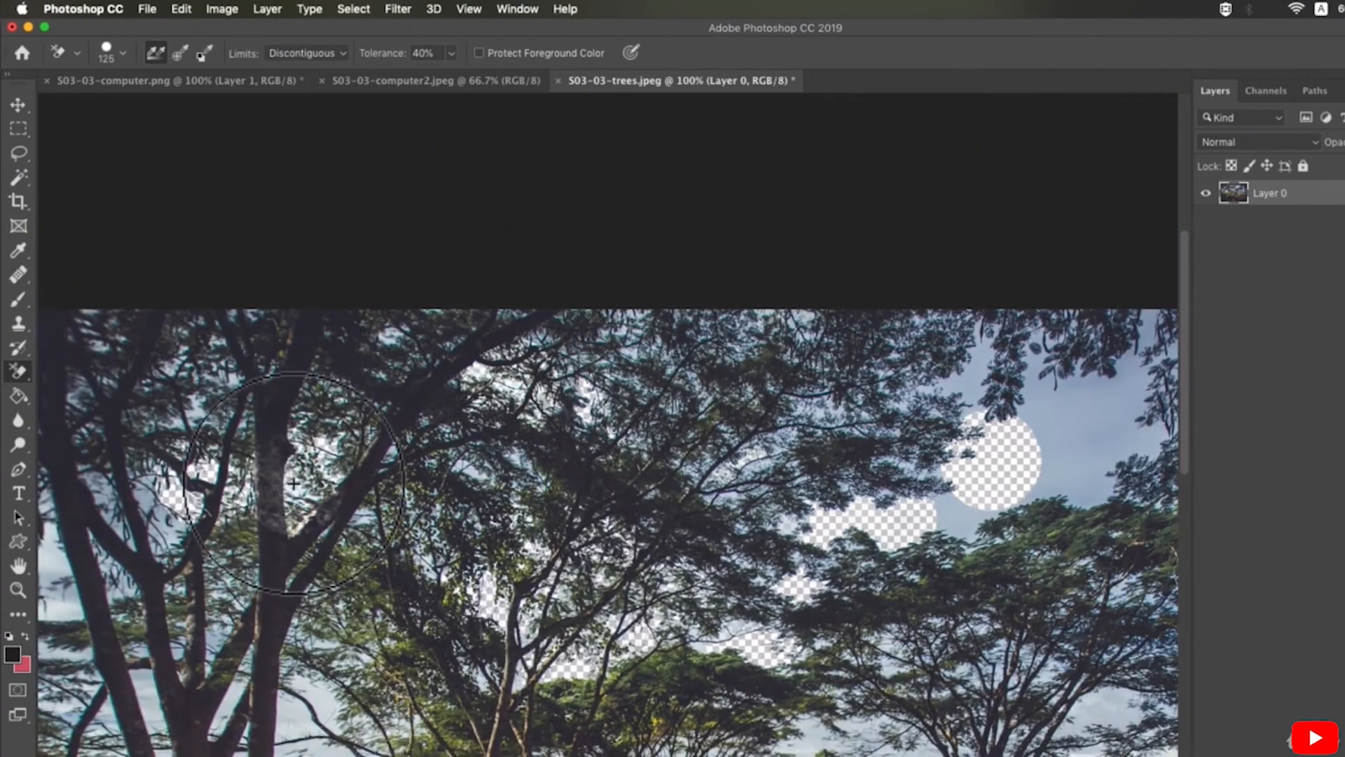
{"action": "left_click_drag", "start_coordinate": [216, 538], "coordinate": [379, 486]}
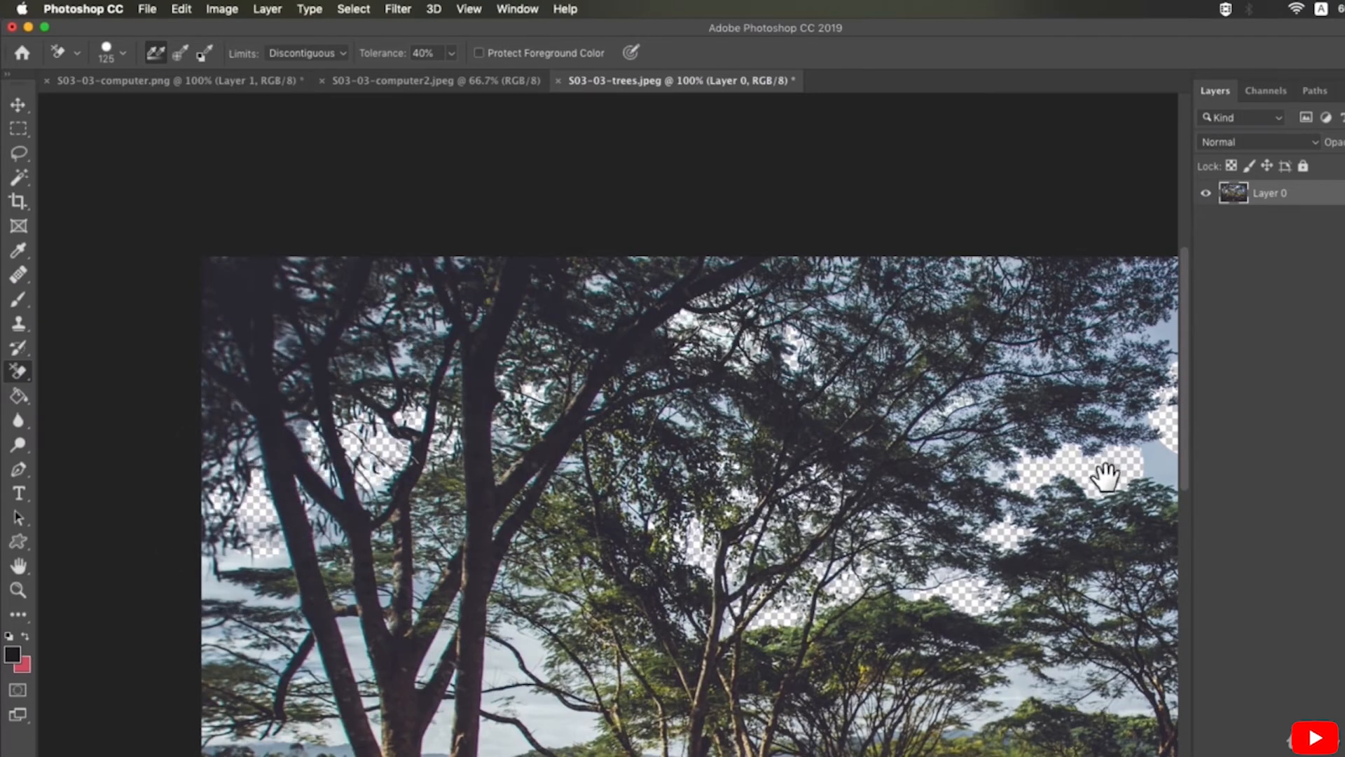
Erase the strip of sky between the round erased patch and the gap above the central trees.
{"action": "left_click_drag", "start_coordinate": [1105, 472], "coordinate": [825, 484]}
{"action": "left_click", "coordinate": [931, 486], "text": "alt"}
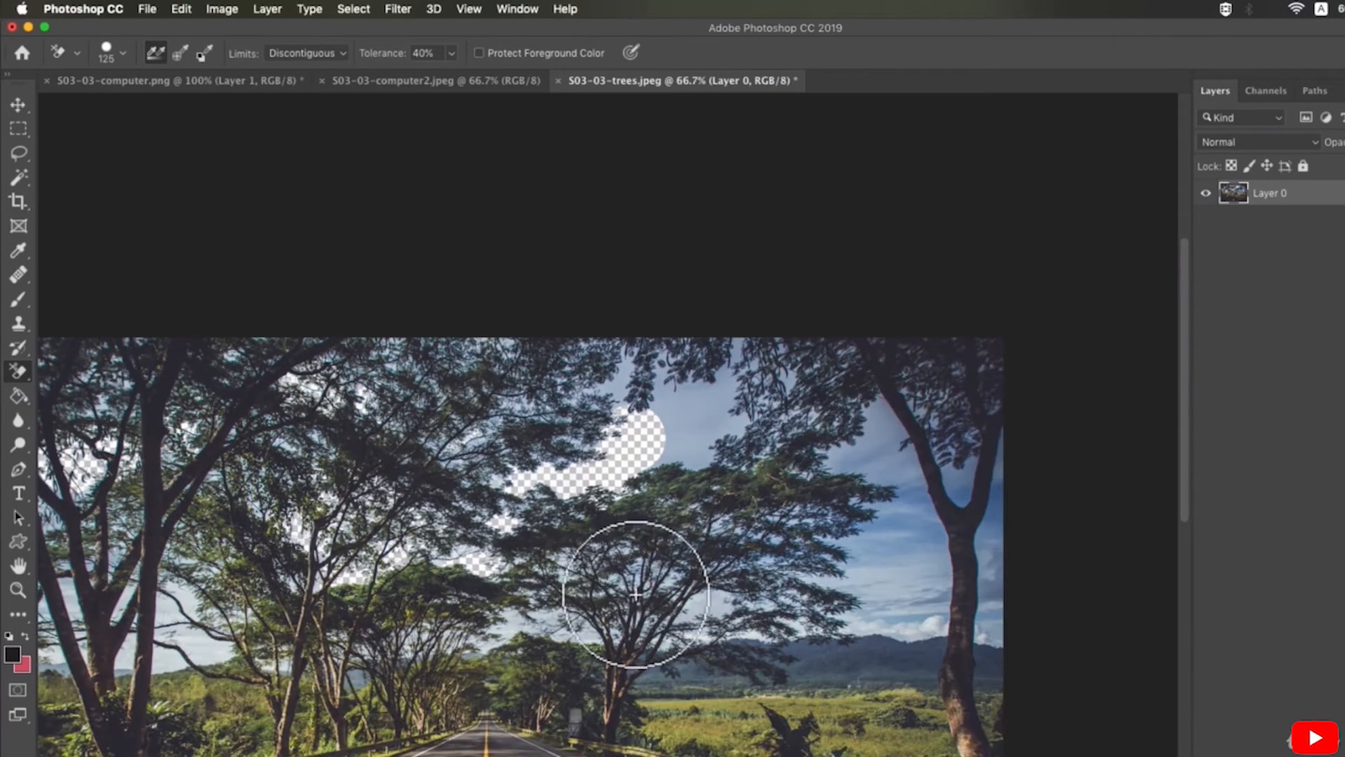
{"action": "left_click_drag", "start_coordinate": [630, 571], "coordinate": [684, 490]}
Add a new layer to the trees image and fill it with the dark foreground color.
{"action": "key", "text": "super+shift+n"}
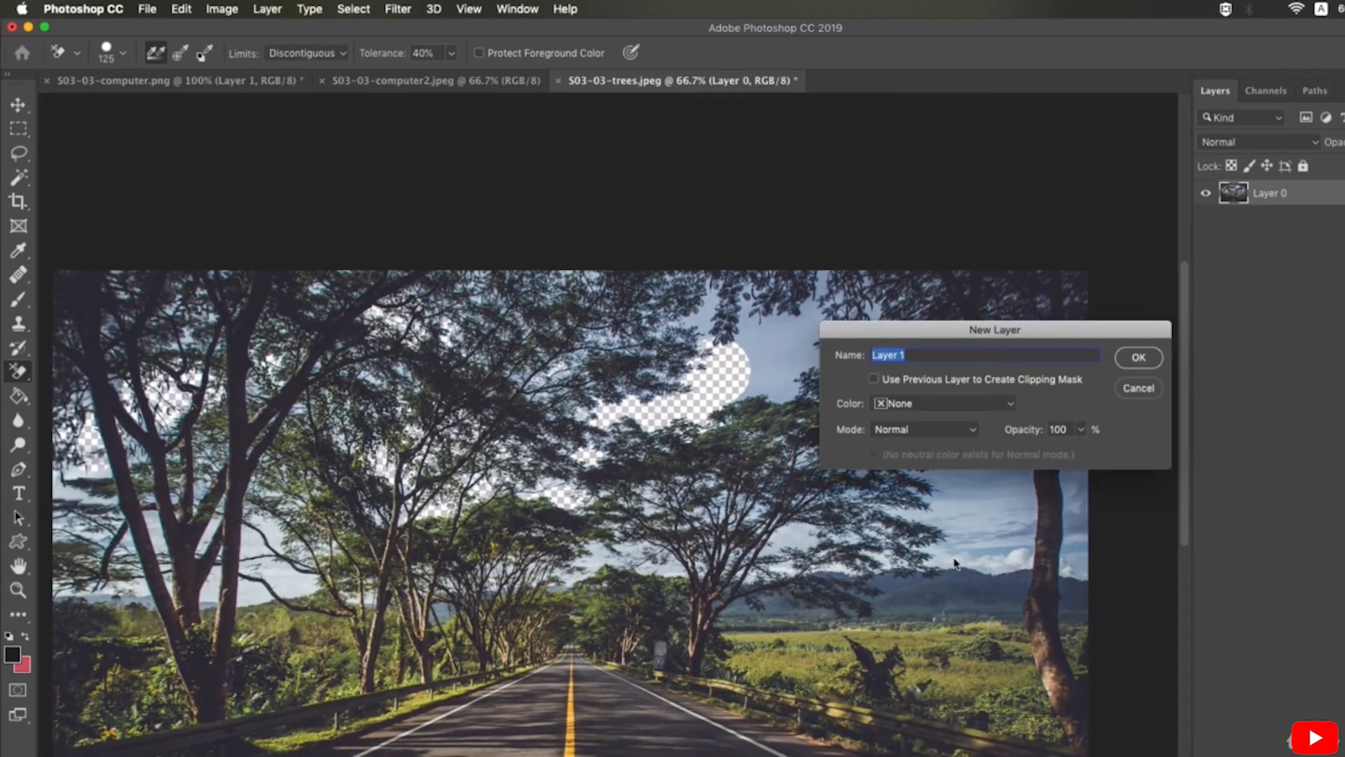
{"action": "key", "text": "Return"}
{"action": "key", "text": "g"}
{"action": "left_click", "coordinate": [584, 478]}
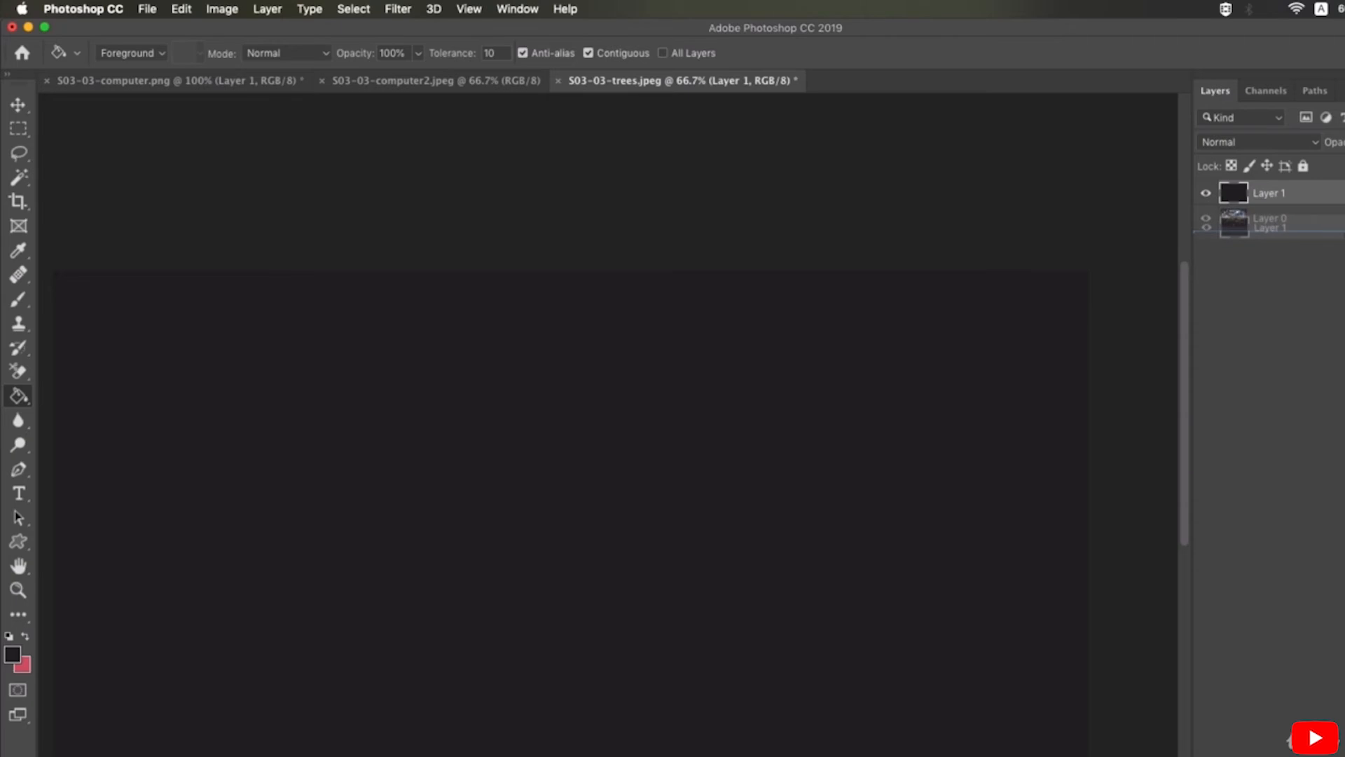
Place the dark filled layer beneath the trees layer and check the erased sky against it.
{"action": "left_click_drag", "start_coordinate": [1339, 221], "coordinate": [1340, 197]}
{"action": "double_click", "coordinate": [1340, 197]}
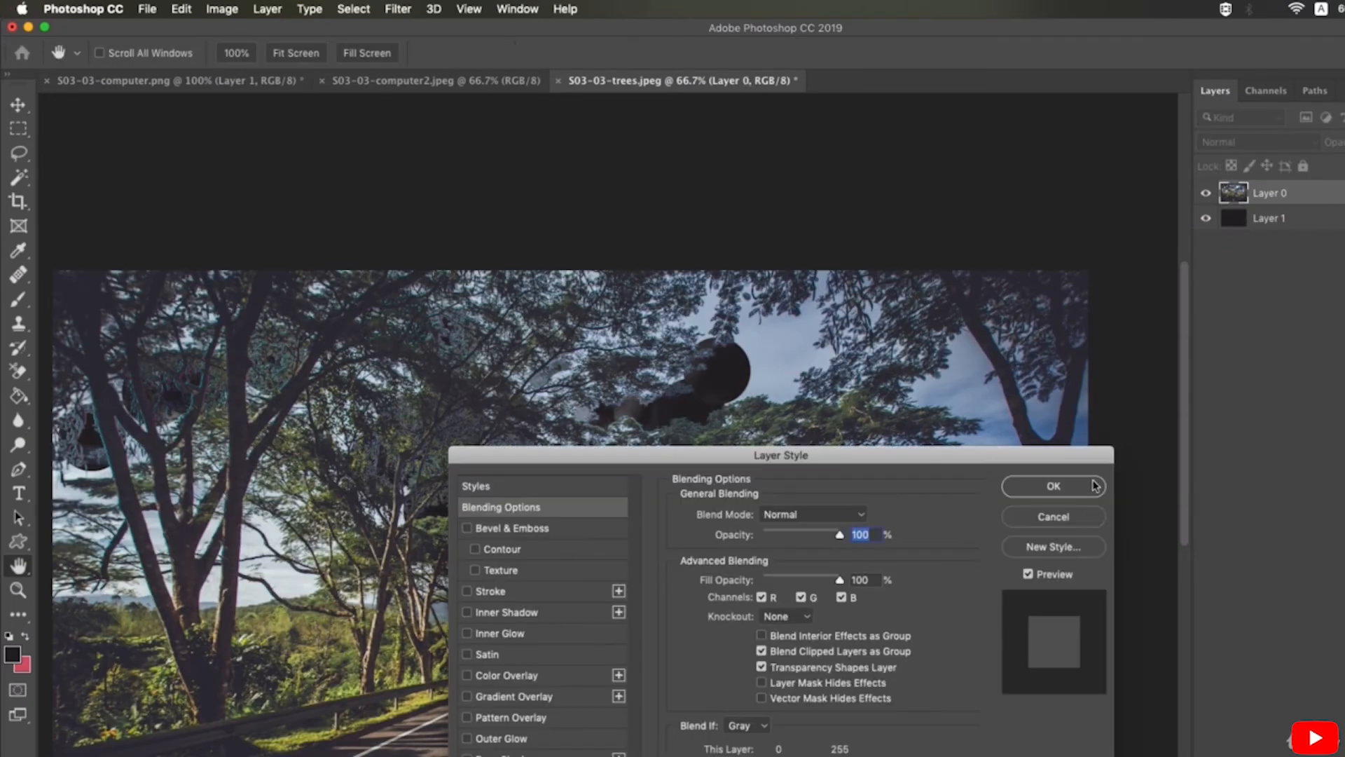
{"action": "left_click", "coordinate": [1095, 486]}
{"action": "left_click", "coordinate": [592, 398]}
{"action": "left_click_drag", "start_coordinate": [460, 400], "coordinate": [693, 406]}
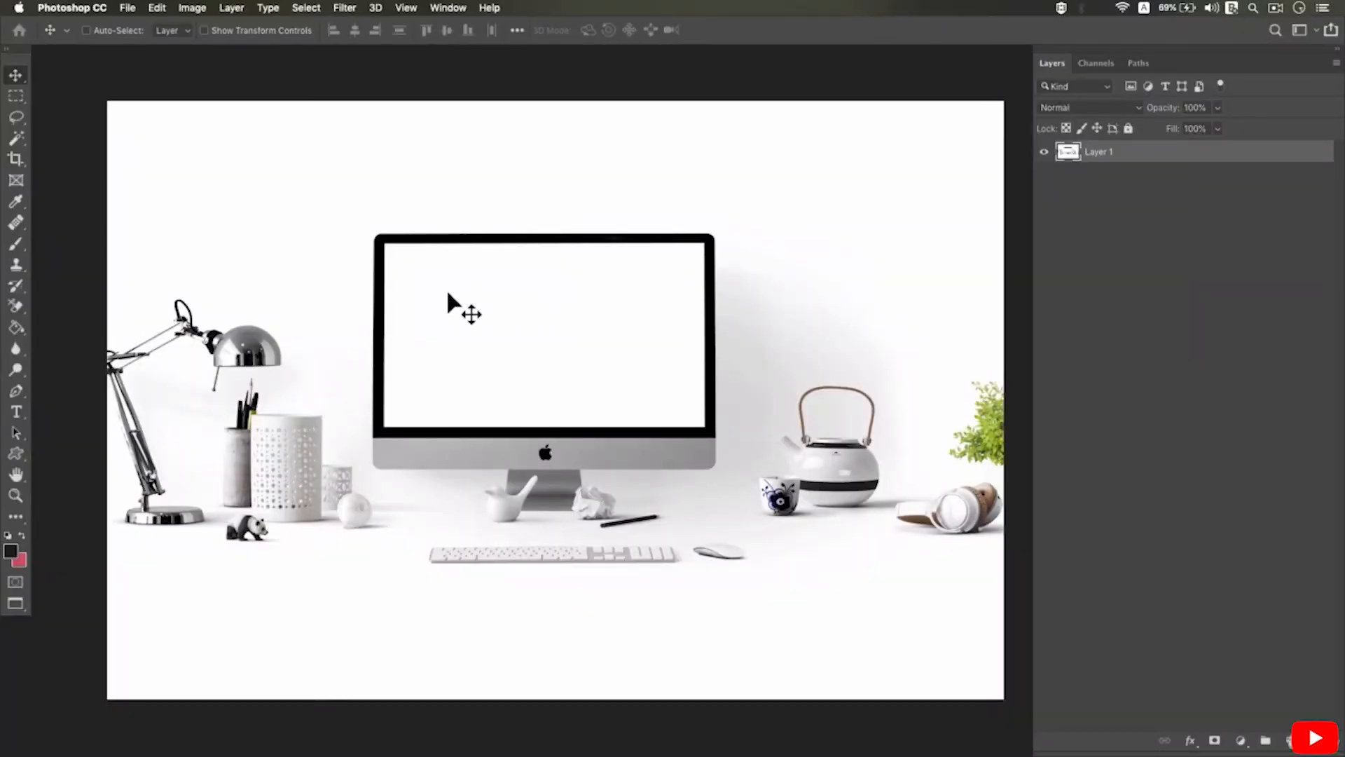
Activate the Brush tool on the computer image and sample the white desk color below the keyboard.
{"action": "left_click_drag", "start_coordinate": [456, 298], "coordinate": [428, 278]}
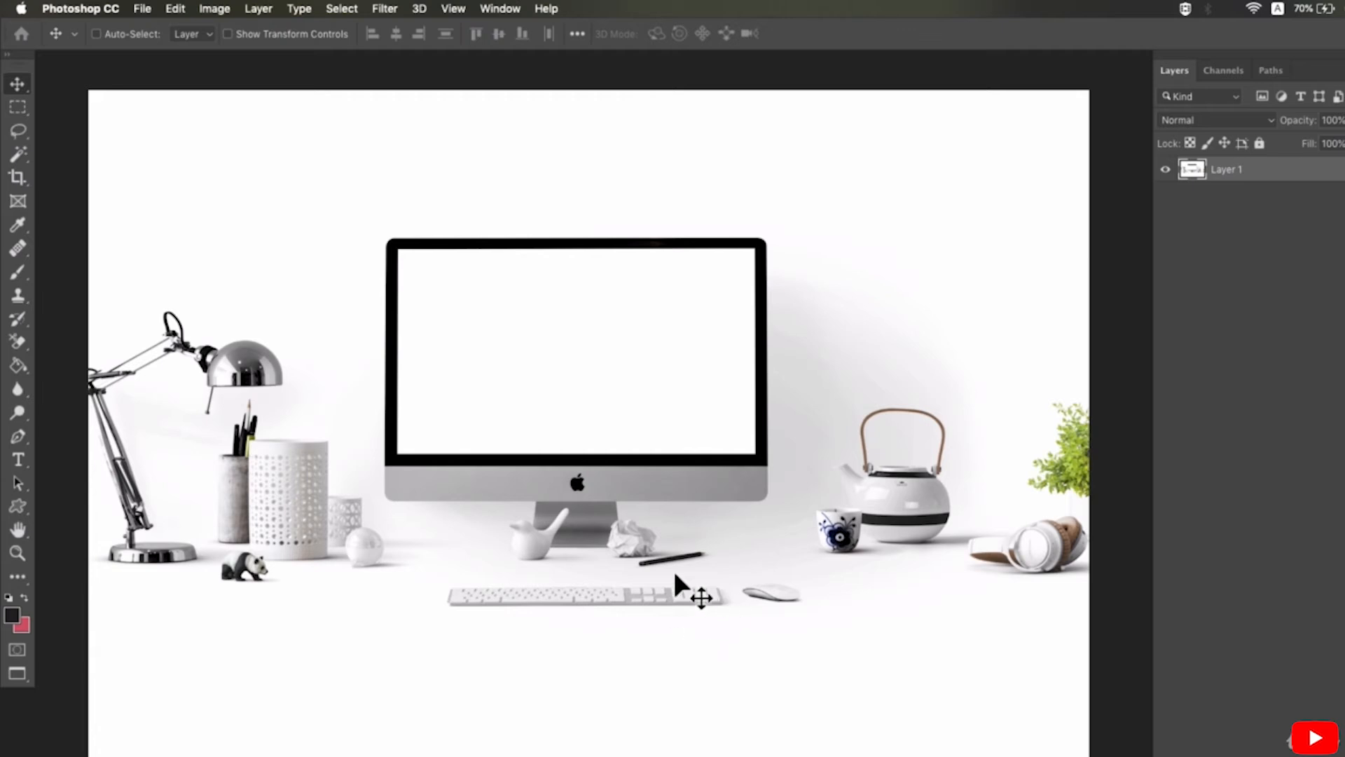
{"action": "left_click", "coordinate": [614, 642], "text": "super"}
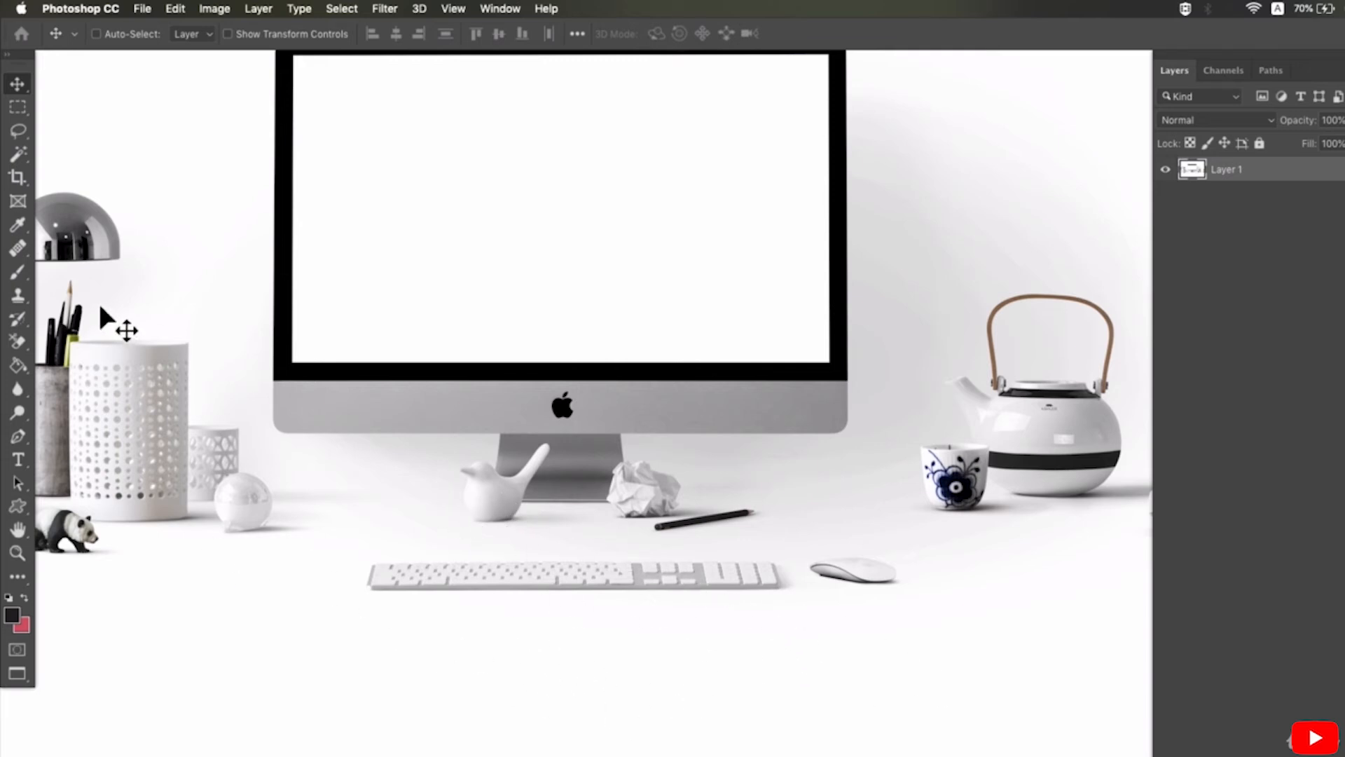
{"action": "left_click", "coordinate": [17, 272]}
{"action": "left_click", "coordinate": [105, 268]}
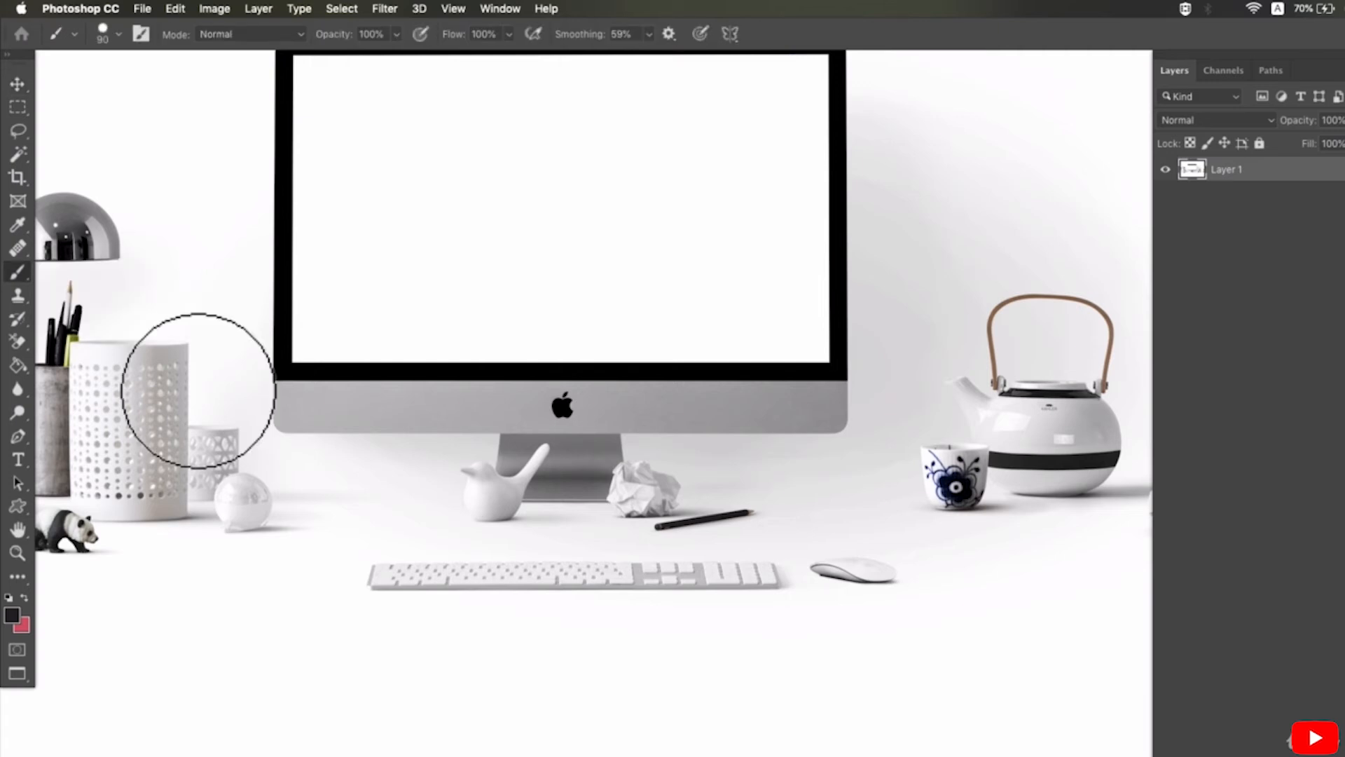
{"action": "left_click", "coordinate": [490, 627], "text": "alt"}
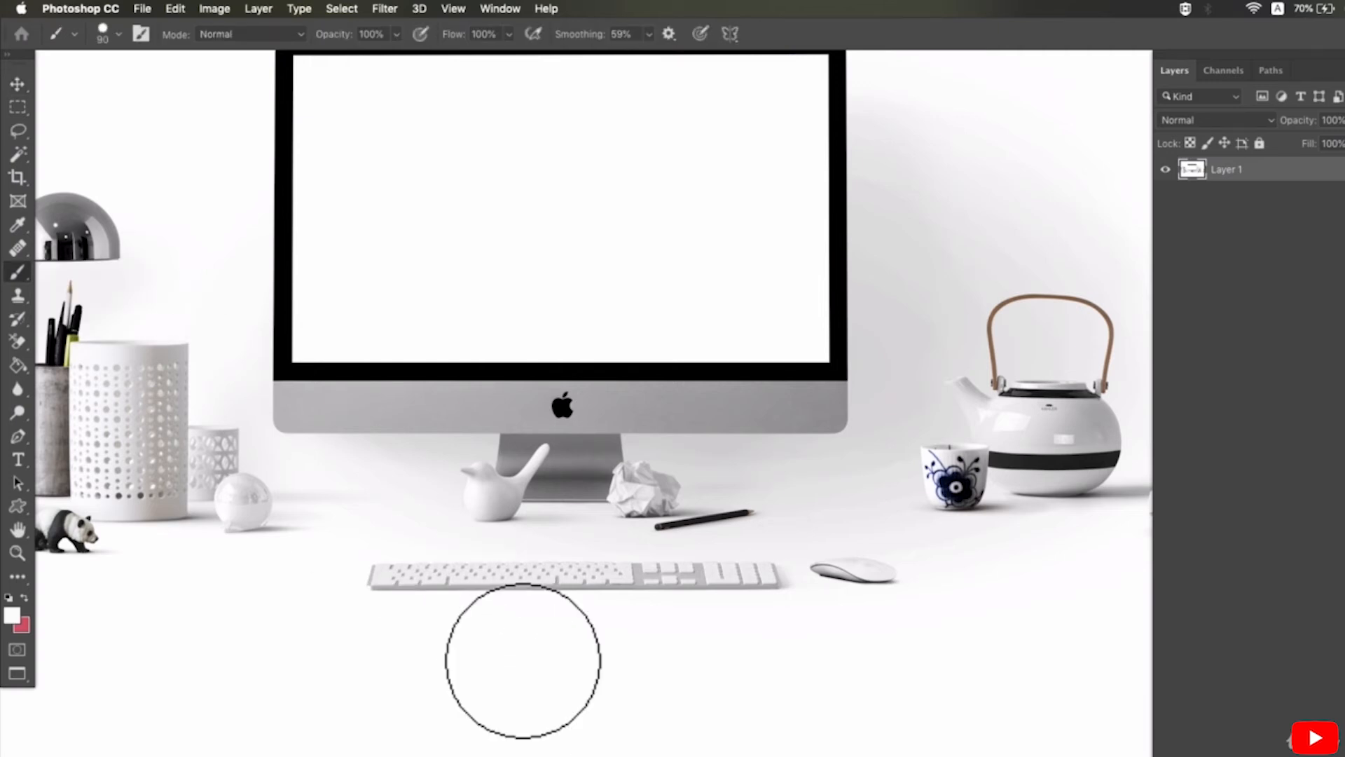
Reduce the brush to size 50 and paint over most of the keyboard with the sampled white.
{"action": "key", "text": "bracketright"}
{"action": "key", "text": "bracketleft"}
{"action": "key", "text": "bracketleft"}
{"action": "key", "text": "bracketleft"}
{"action": "key", "text": "bracketleft"}
{"action": "mouse_move", "coordinate": [411, 600]}
{"action": "left_mouse_down"}
{"action": "mouse_move", "coordinate": [639, 620]}
{"action": "mouse_move", "coordinate": [530, 609]}
{"action": "mouse_move", "coordinate": [798, 611]}
{"action": "left_mouse_up"}
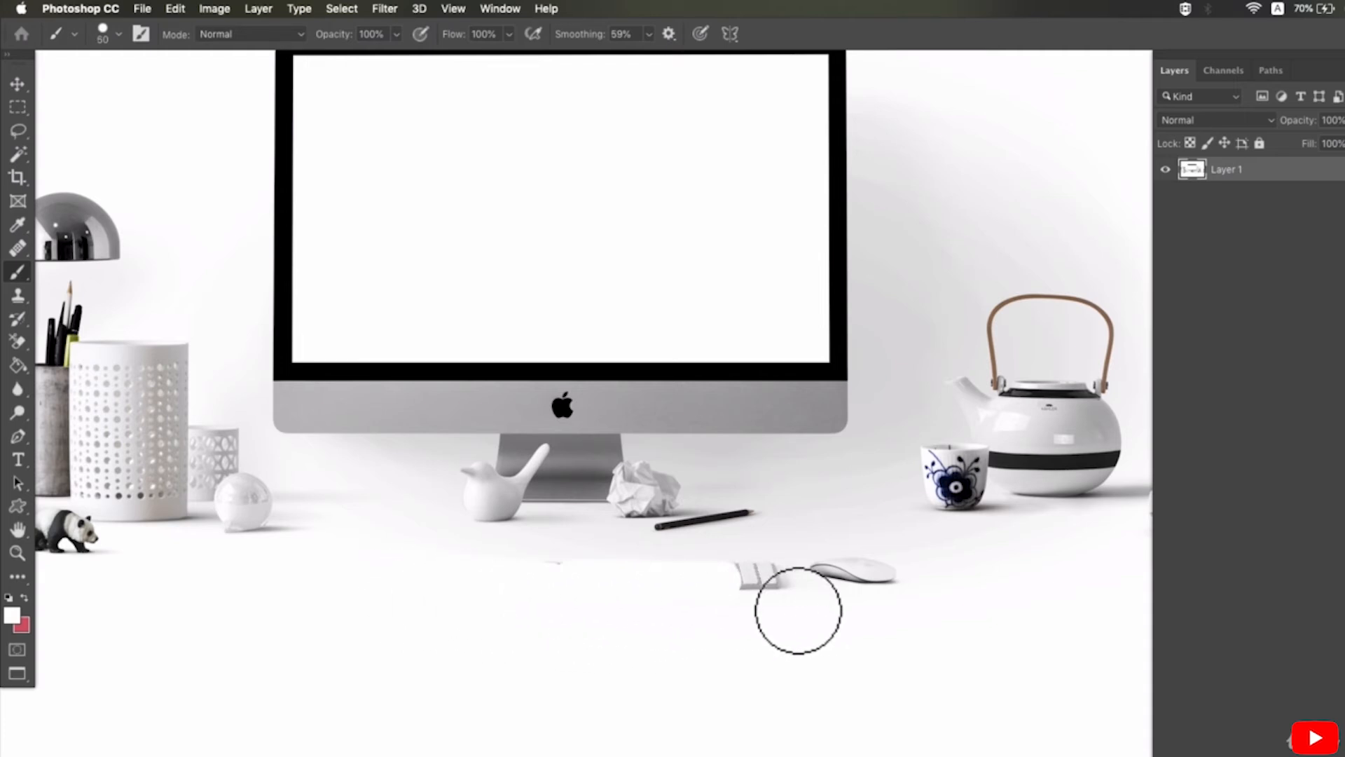
Sample a light grey near the painted keyboard and brush over the remaining keys and the mouse.
{"action": "left_click", "coordinate": [708, 565], "text": "alt"}
{"action": "mouse_move", "coordinate": [700, 586]}
{"action": "left_mouse_down"}
{"action": "mouse_move", "coordinate": [530, 588]}
{"action": "mouse_move", "coordinate": [957, 593]}
{"action": "left_mouse_up"}
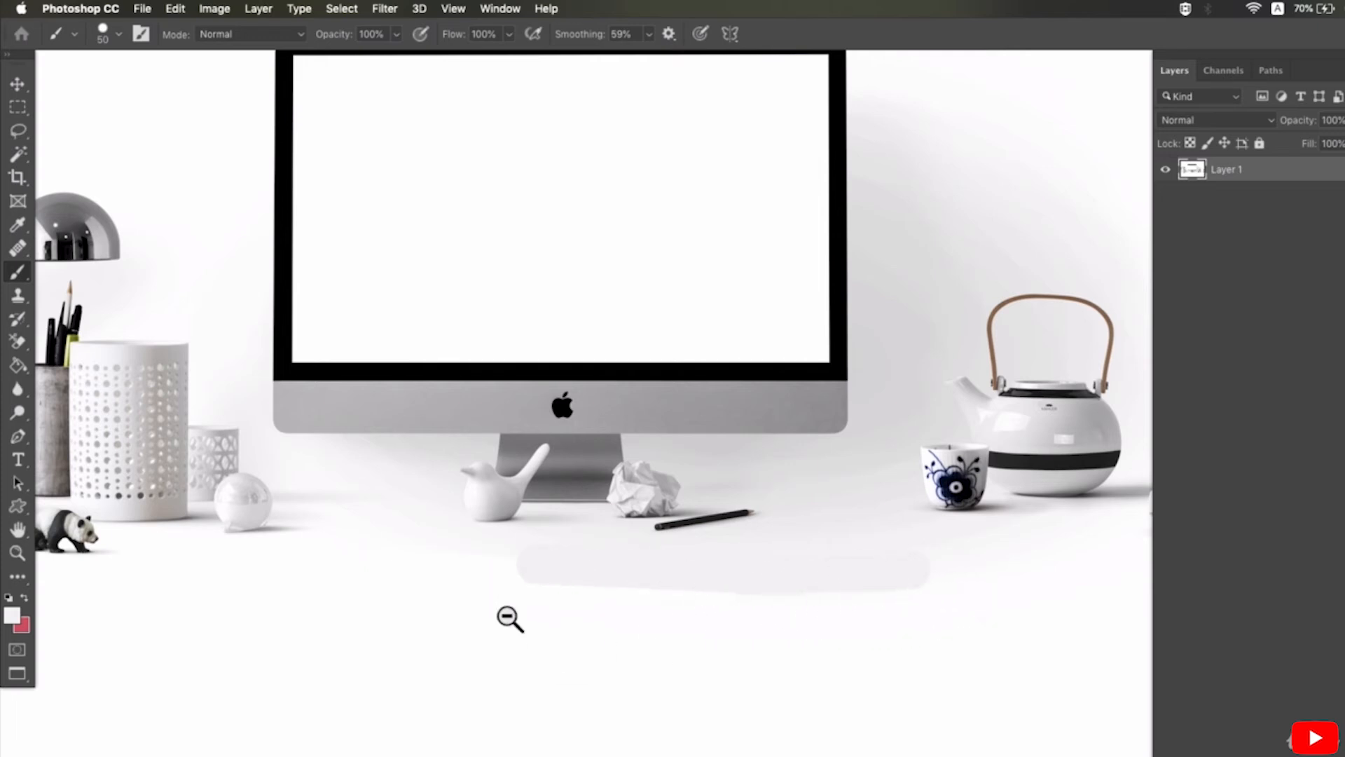
{"action": "left_click", "coordinate": [510, 618], "text": "alt"}
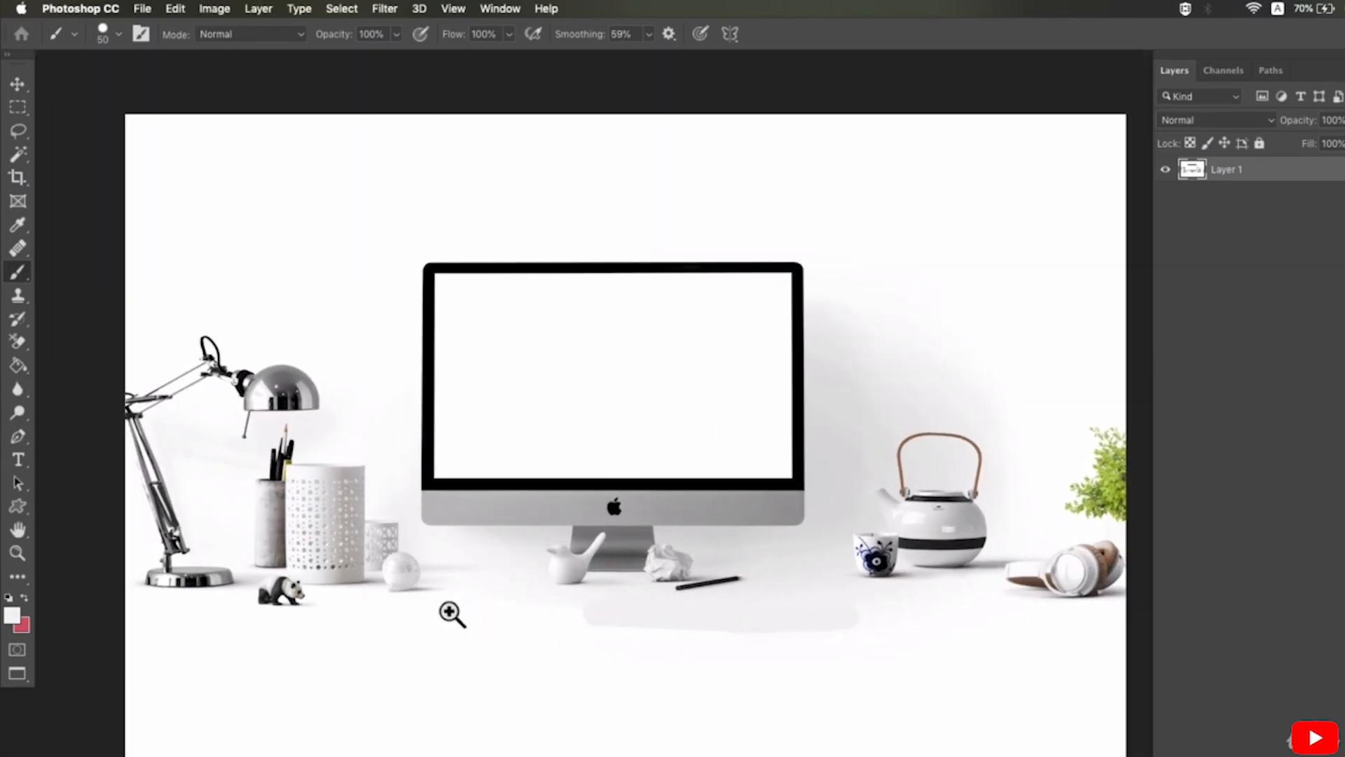
{"action": "left_click", "coordinate": [452, 614], "text": "ctrl"}
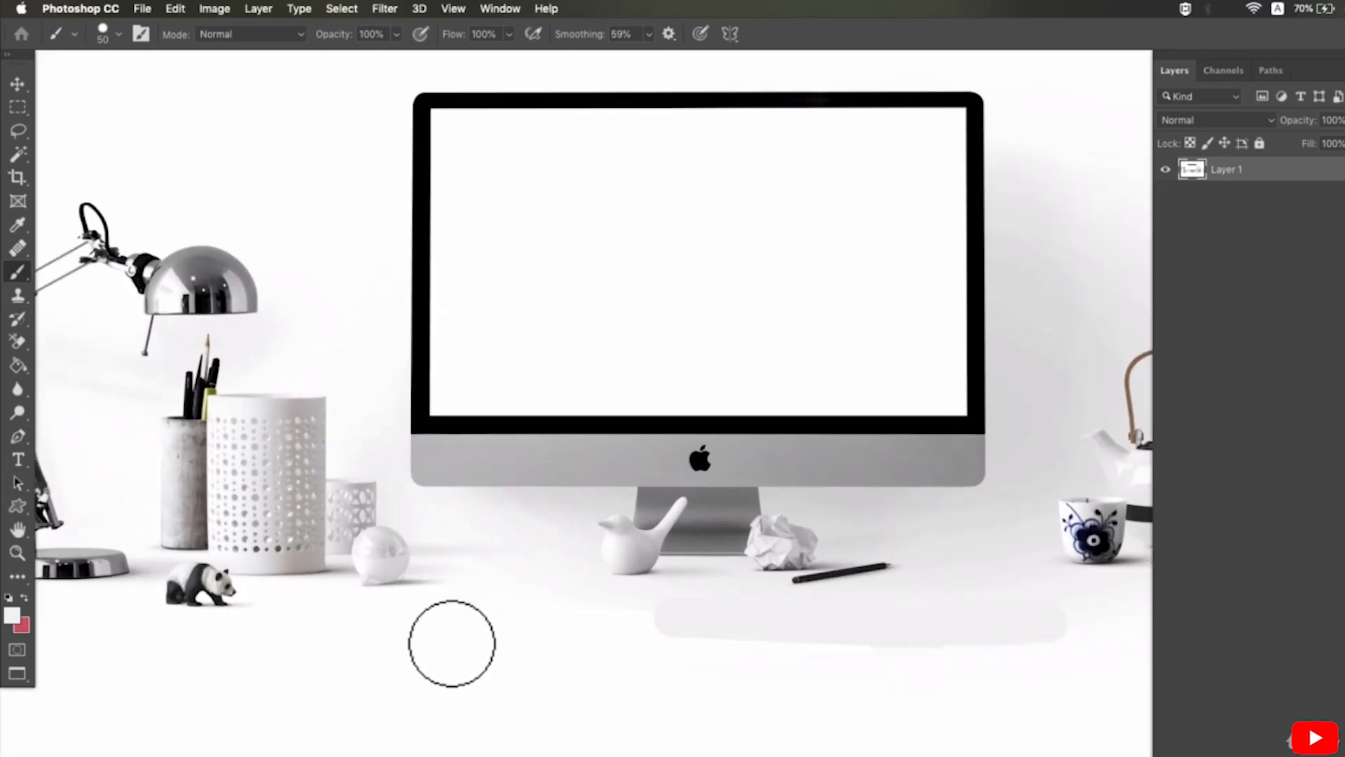
Paint over the panda figurine with sampled white, and brush beside the glass ball with a resampled desk tone.
{"action": "left_click", "coordinate": [270, 628], "text": "ctrl"}
{"action": "left_click_drag", "start_coordinate": [330, 597], "coordinate": [399, 597]}
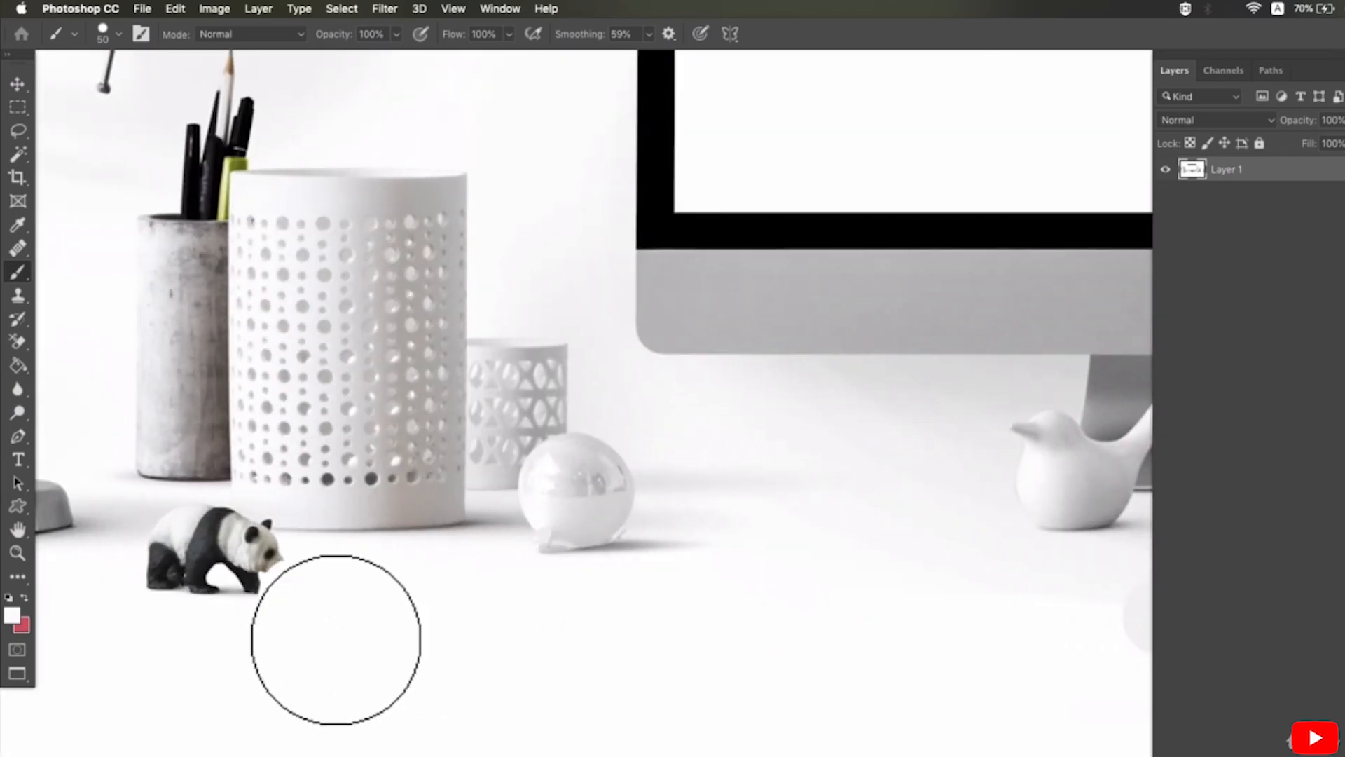
{"action": "mouse_move", "coordinate": [337, 639]}
{"action": "left_mouse_down"}
{"action": "mouse_move", "coordinate": [223, 607]}
{"action": "mouse_move", "coordinate": [265, 628]}
{"action": "mouse_move", "coordinate": [309, 614]}
{"action": "mouse_move", "coordinate": [248, 602]}
{"action": "mouse_move", "coordinate": [245, 577]}
{"action": "mouse_move", "coordinate": [206, 632]}
{"action": "mouse_move", "coordinate": [291, 586]}
{"action": "left_mouse_up"}
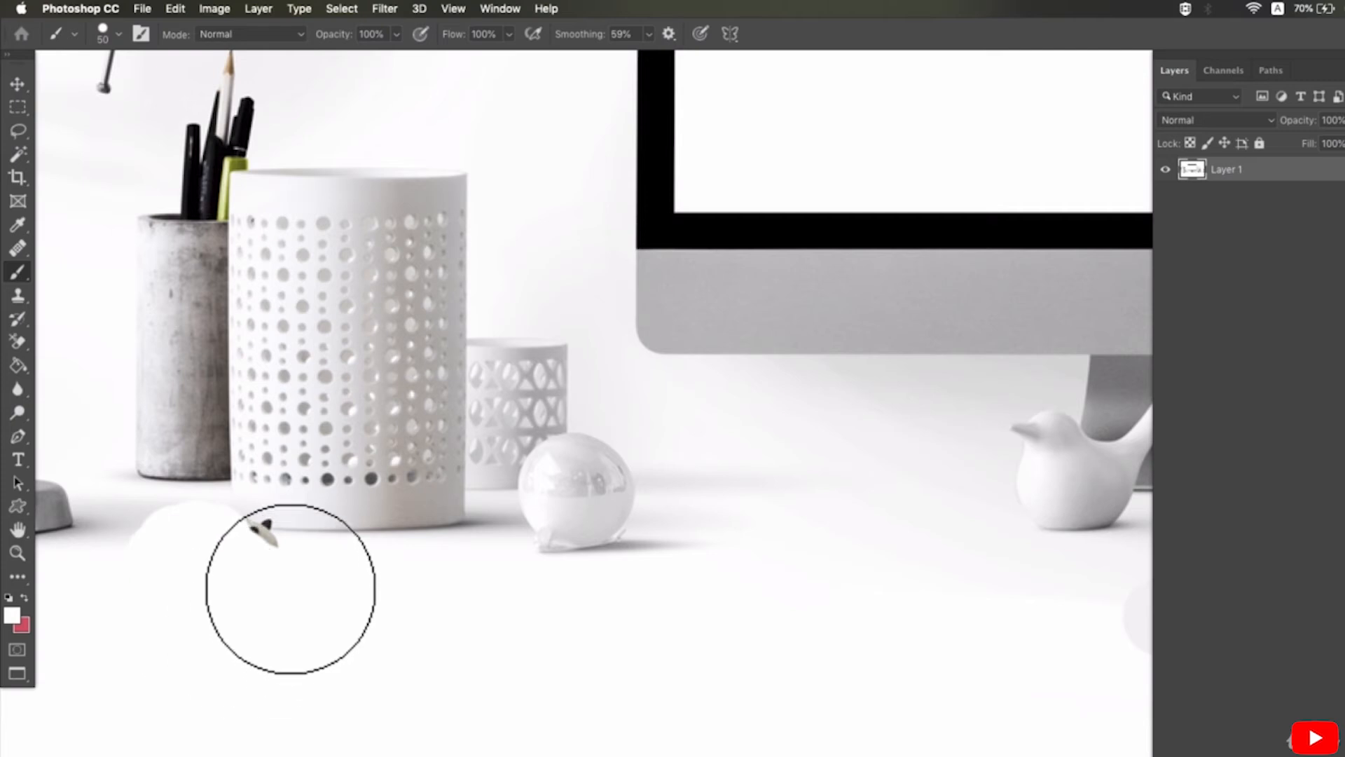
{"action": "left_click", "coordinate": [805, 484], "text": "alt"}
{"action": "left_click_drag", "start_coordinate": [826, 475], "coordinate": [620, 484]}
Undo the strokes over the panda, the mouse and the remaining keyboard keys.
{"action": "key", "text": "super+z"}
{"action": "key", "text": "super+z"}
{"action": "key", "text": "super+z"}
{"action": "key", "text": "super+z"}
{"action": "key", "text": "super+z"}
{"action": "key", "text": "super+z"}
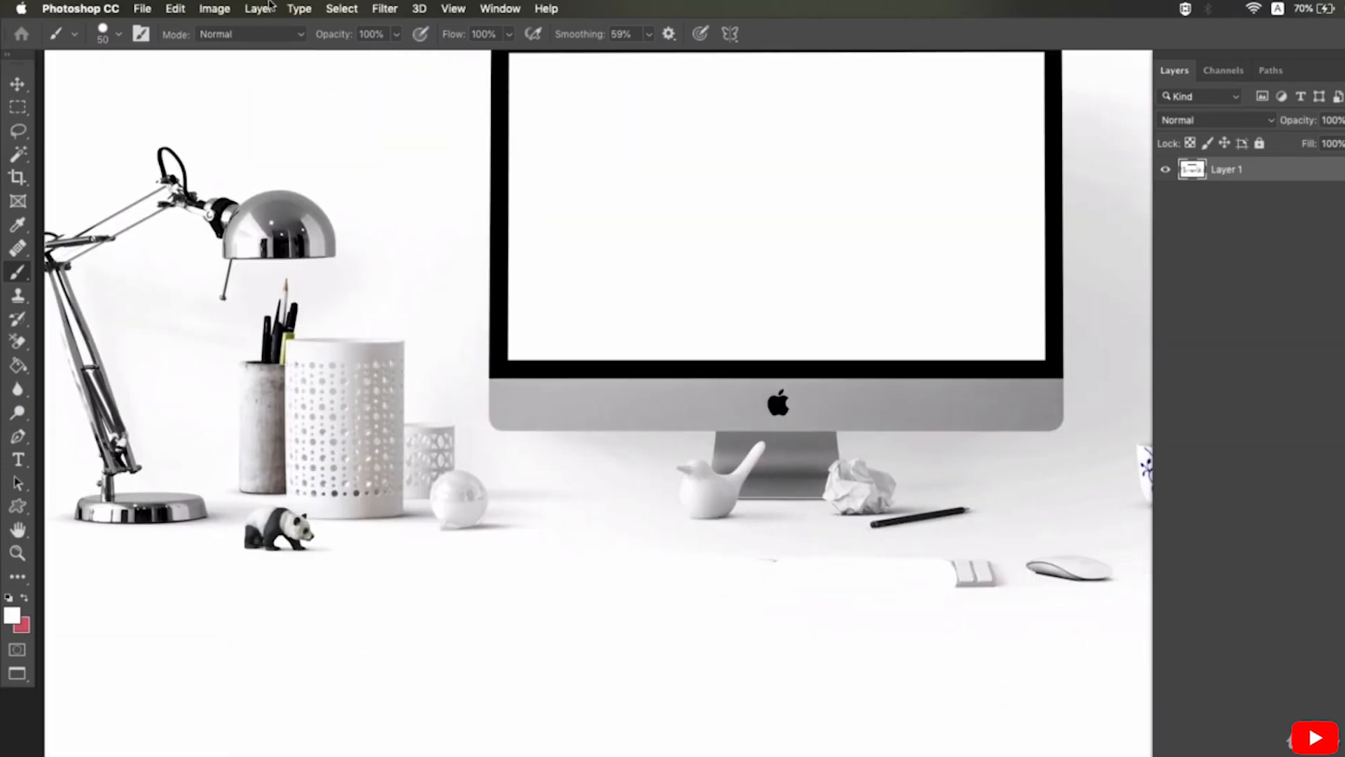
Preview the desk photo with Brightness at -150 to expose the painted areas, and cancel the adjustment.
{"action": "left_click", "coordinate": [215, 8]}
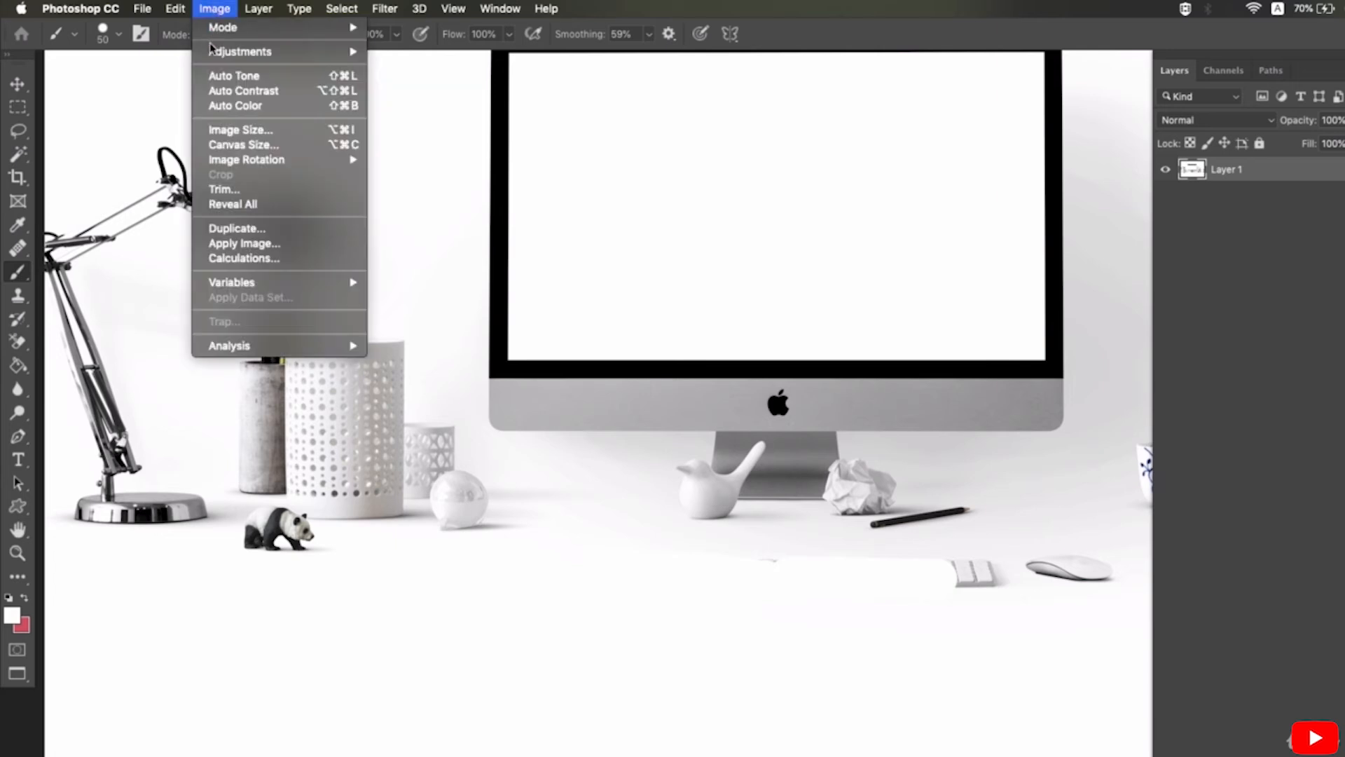
{"action": "mouse_move", "coordinate": [210, 52]}
{"action": "left_click", "coordinate": [431, 53]}
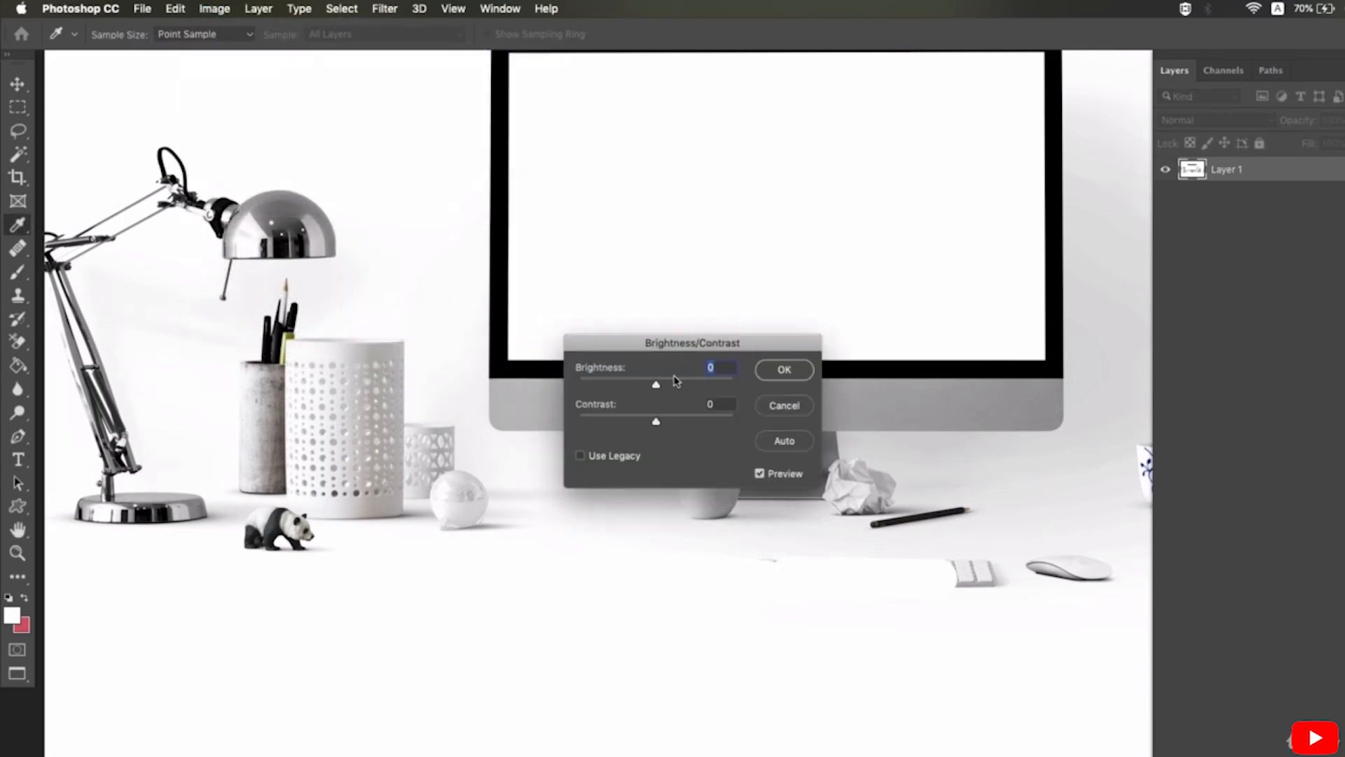
{"action": "left_click_drag", "start_coordinate": [683, 385], "coordinate": [573, 374]}
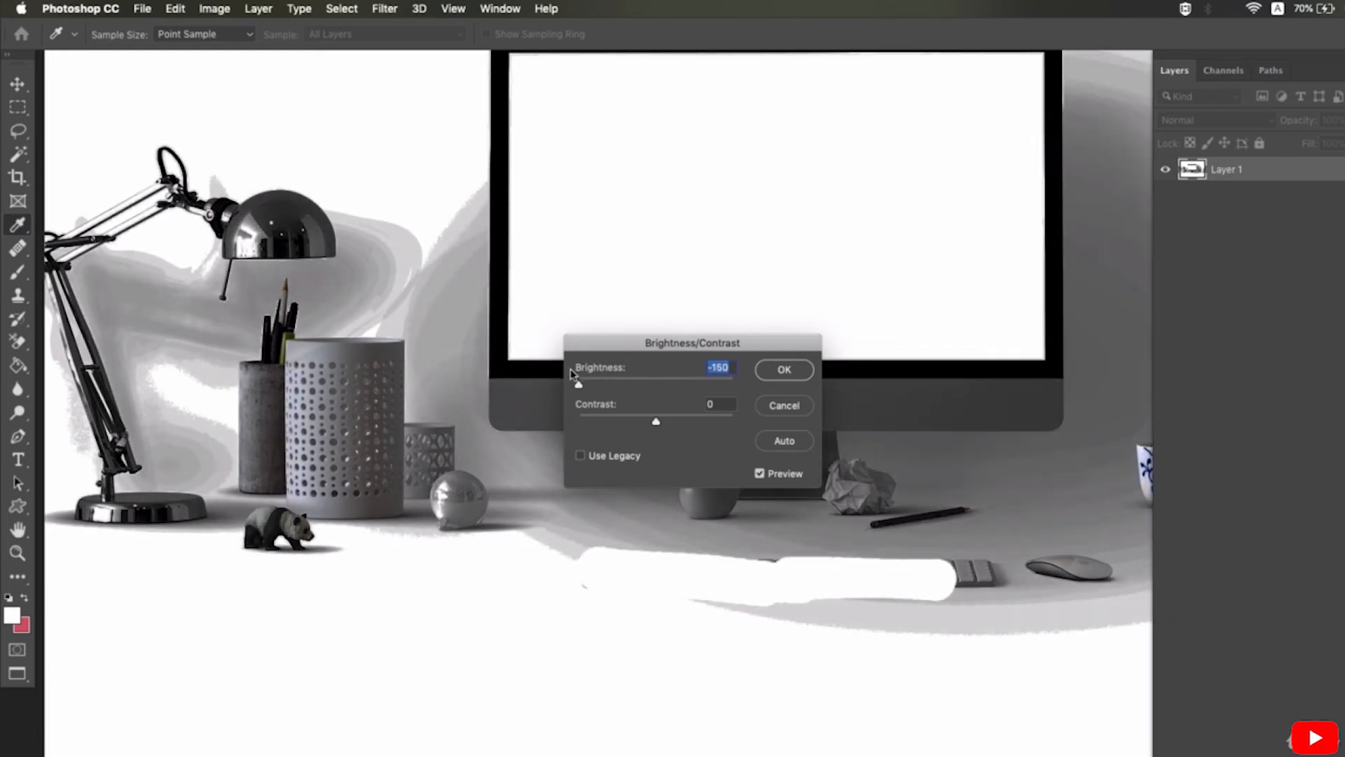
{"action": "left_click", "coordinate": [783, 406]}
Create a new layer above the desk photo and brush white over the keyboard and mouse on it.
{"action": "key", "text": "b"}
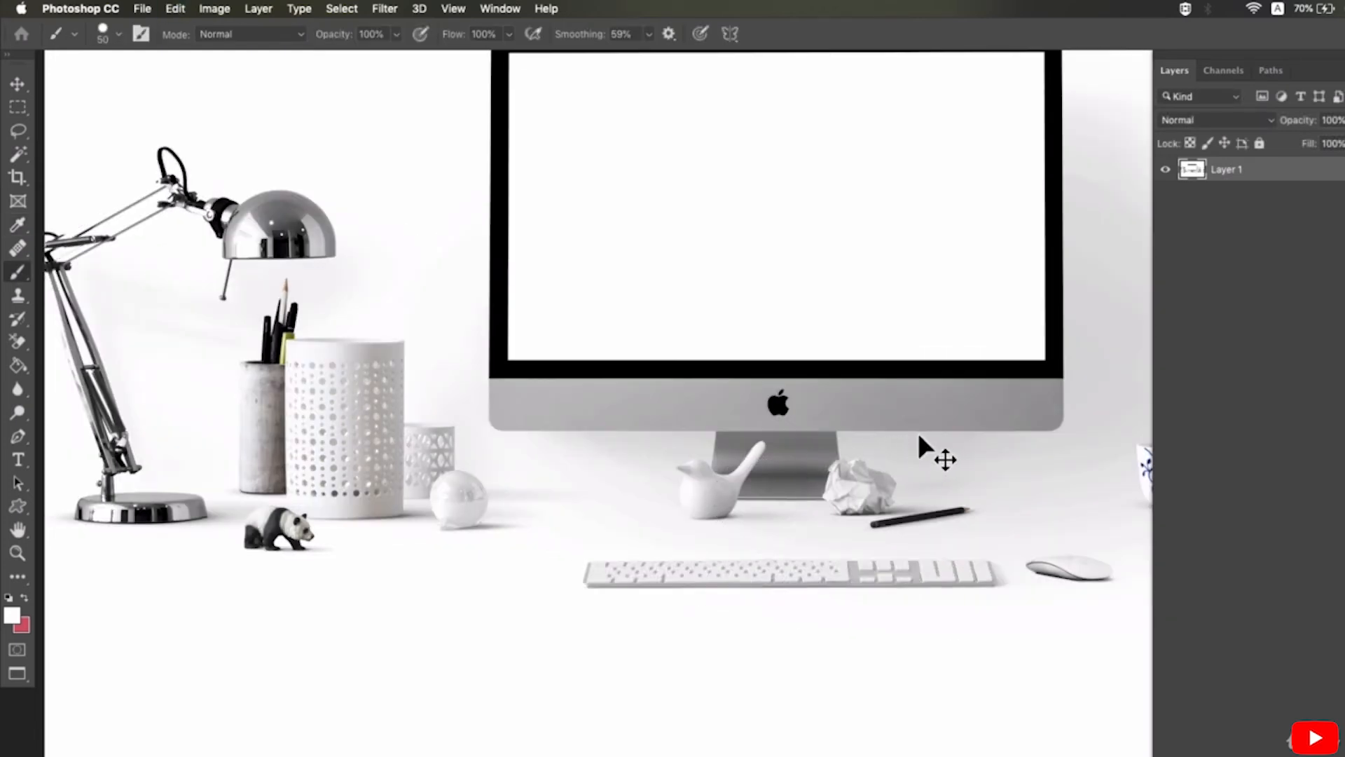
{"action": "key", "text": "super+shift+n"}
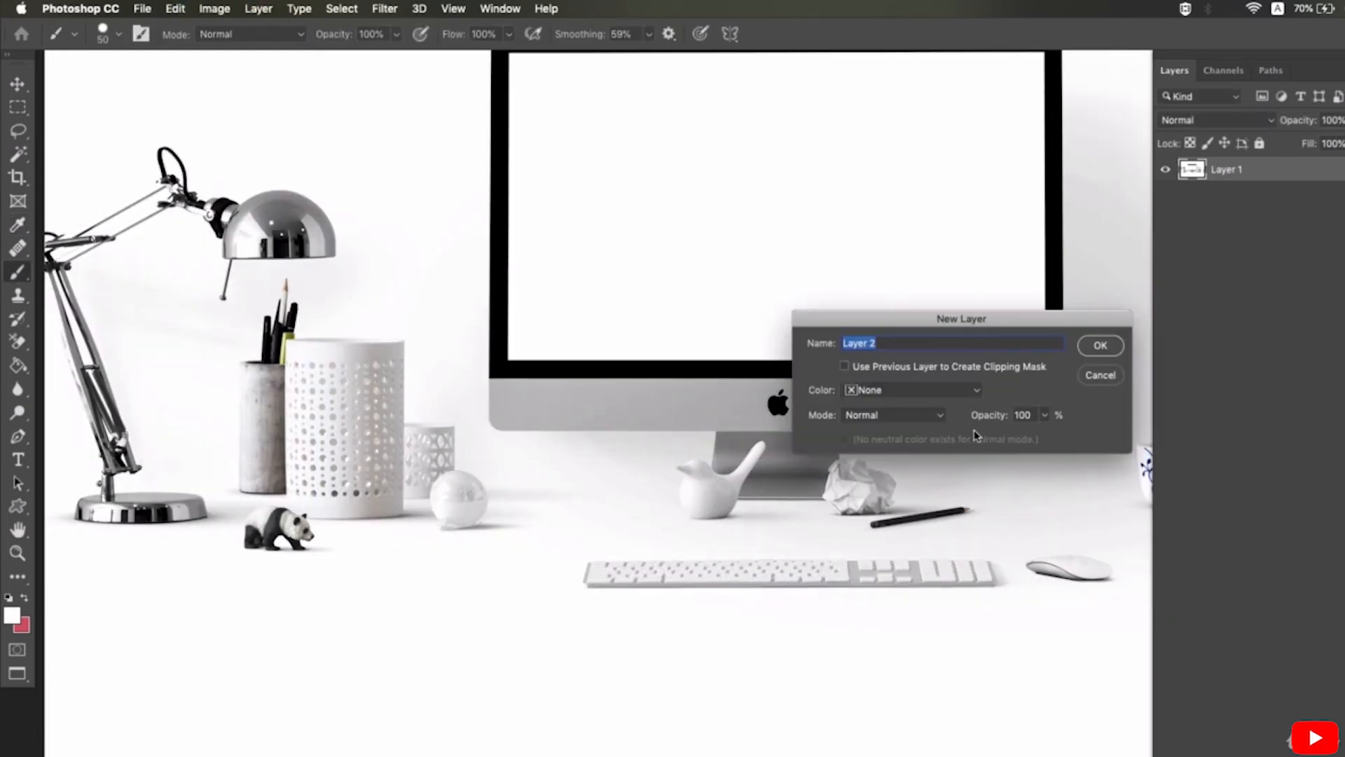
{"action": "left_click", "coordinate": [1110, 350]}
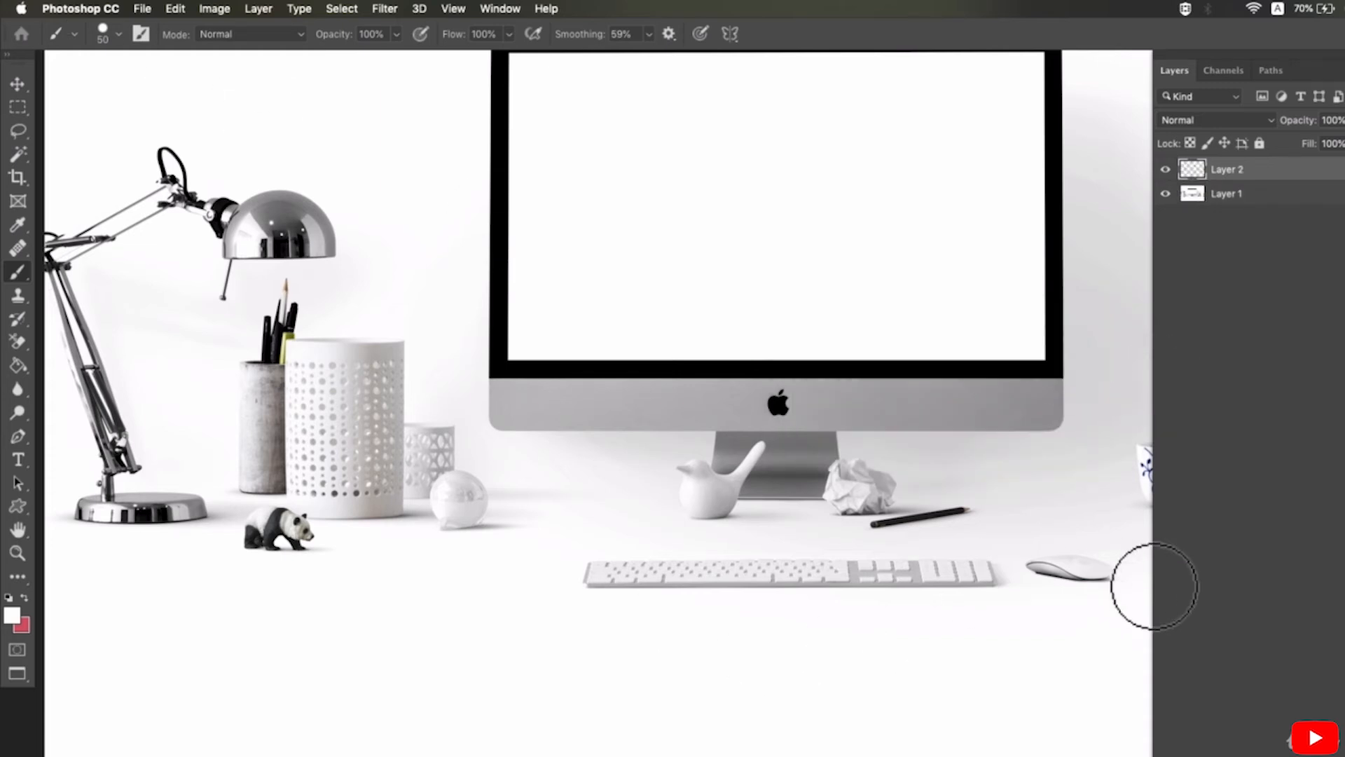
{"action": "mouse_move", "coordinate": [890, 596]}
{"action": "left_mouse_down"}
{"action": "mouse_move", "coordinate": [557, 591]}
{"action": "mouse_move", "coordinate": [897, 614]}
{"action": "mouse_move", "coordinate": [1021, 605]}
{"action": "mouse_move", "coordinate": [884, 605]}
{"action": "mouse_move", "coordinate": [1003, 590]}
{"action": "mouse_move", "coordinate": [1091, 592]}
{"action": "mouse_move", "coordinate": [944, 595]}
{"action": "mouse_move", "coordinate": [1110, 597]}
{"action": "mouse_move", "coordinate": [1051, 579]}
{"action": "left_mouse_up"}
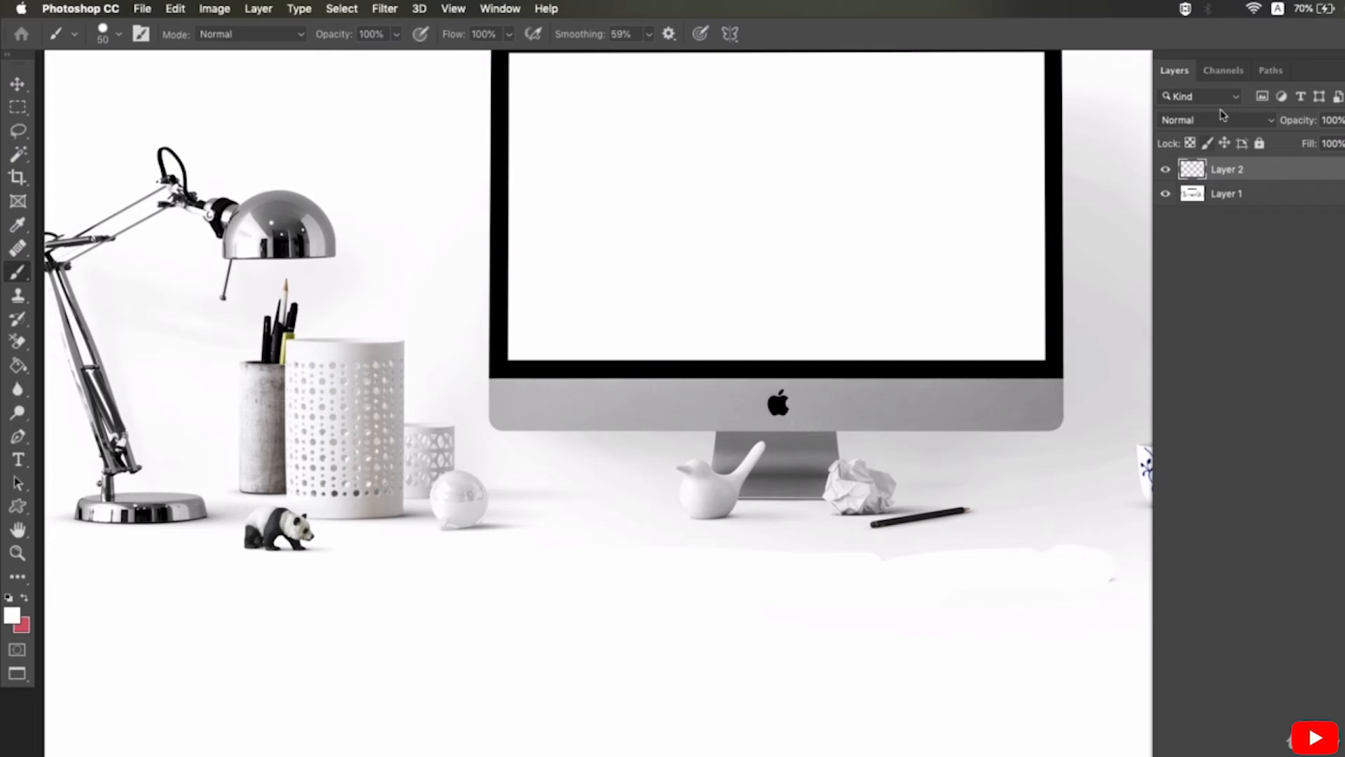
{"action": "left_click", "coordinate": [1265, 196]}
{"action": "left_click", "coordinate": [214, 8]}
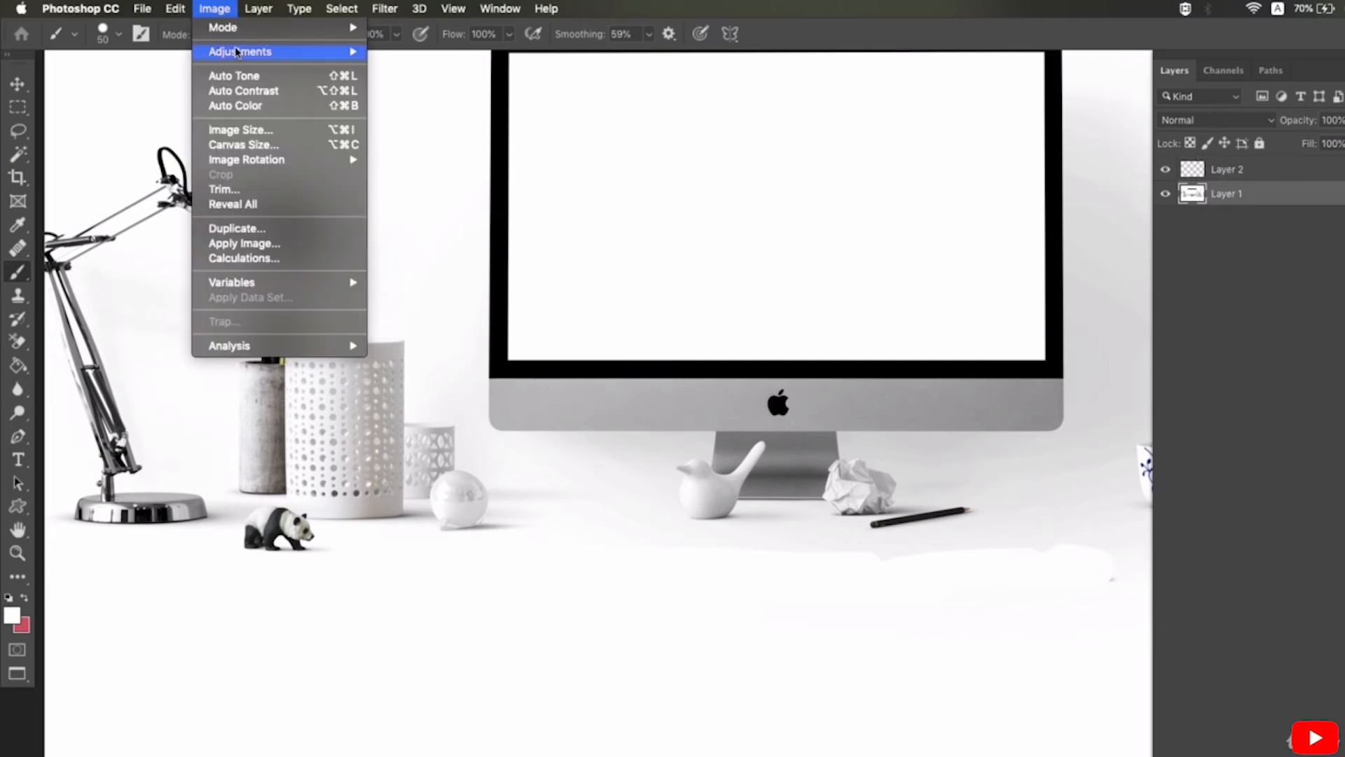
{"action": "mouse_move", "coordinate": [241, 51]}
{"action": "left_click", "coordinate": [406, 82]}
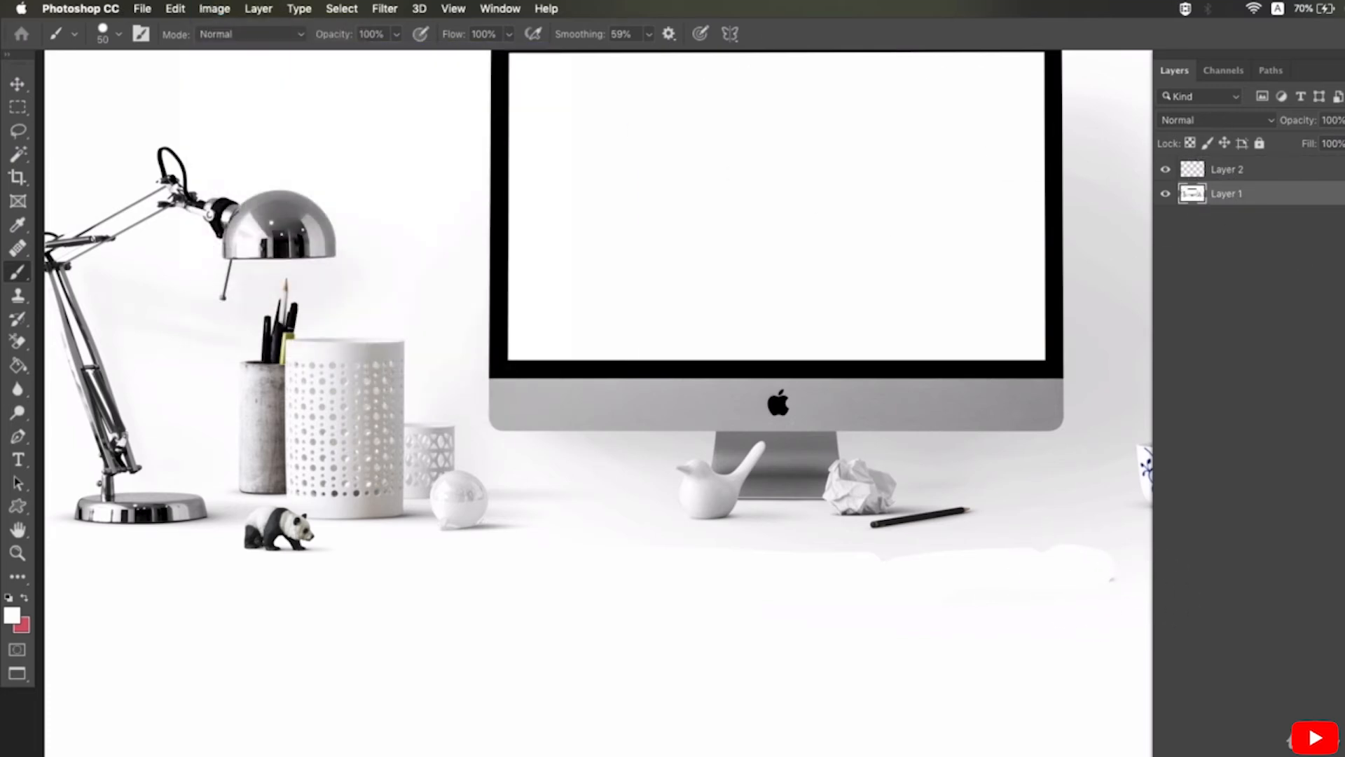
Select Layer 2 and shift its white paint slightly with the Move tool.
{"action": "left_click", "coordinate": [1250, 175]}
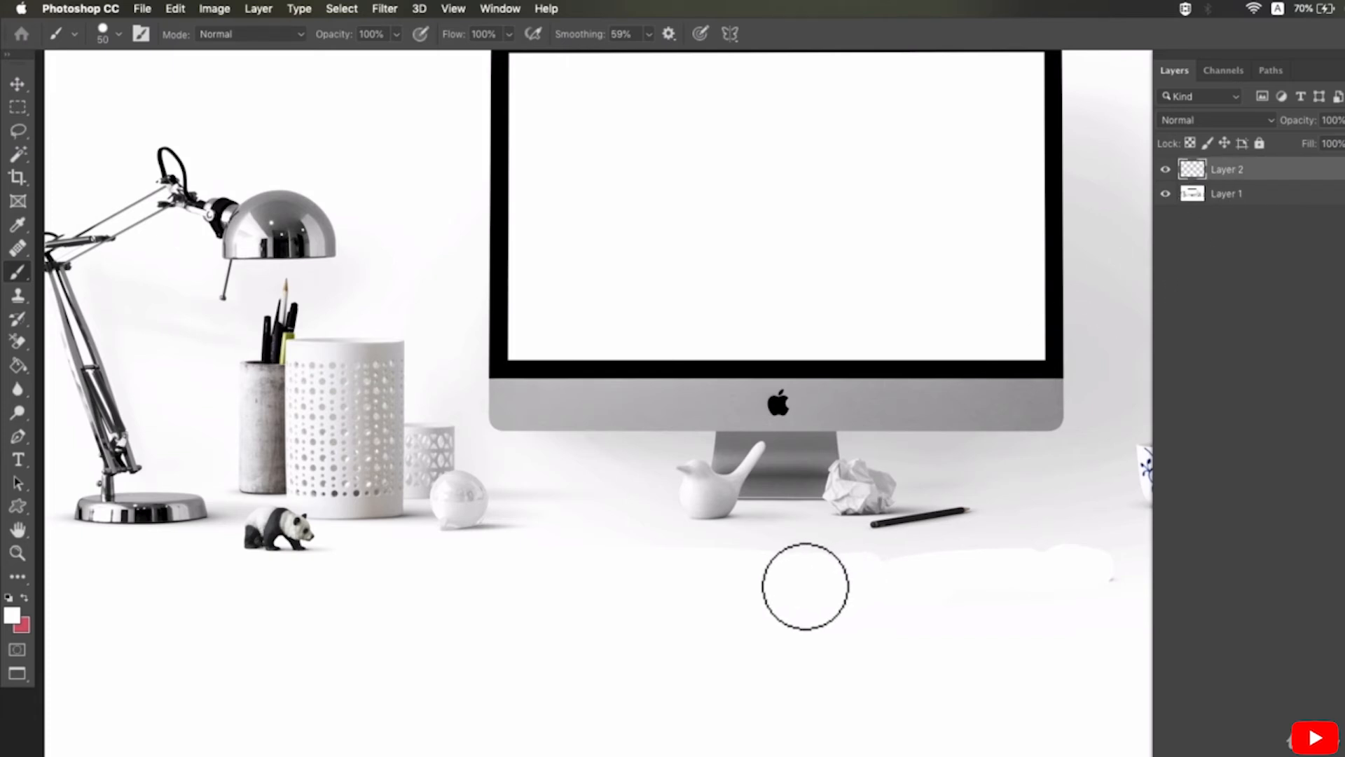
{"action": "key", "text": "v"}
{"action": "mouse_move", "coordinate": [769, 582]}
{"action": "left_mouse_down"}
{"action": "mouse_move", "coordinate": [746, 532]}
{"action": "mouse_move", "coordinate": [766, 541]}
{"action": "mouse_move", "coordinate": [771, 570]}
{"action": "left_mouse_up"}
{"action": "left_click_drag", "start_coordinate": [916, 451], "coordinate": [827, 438]}
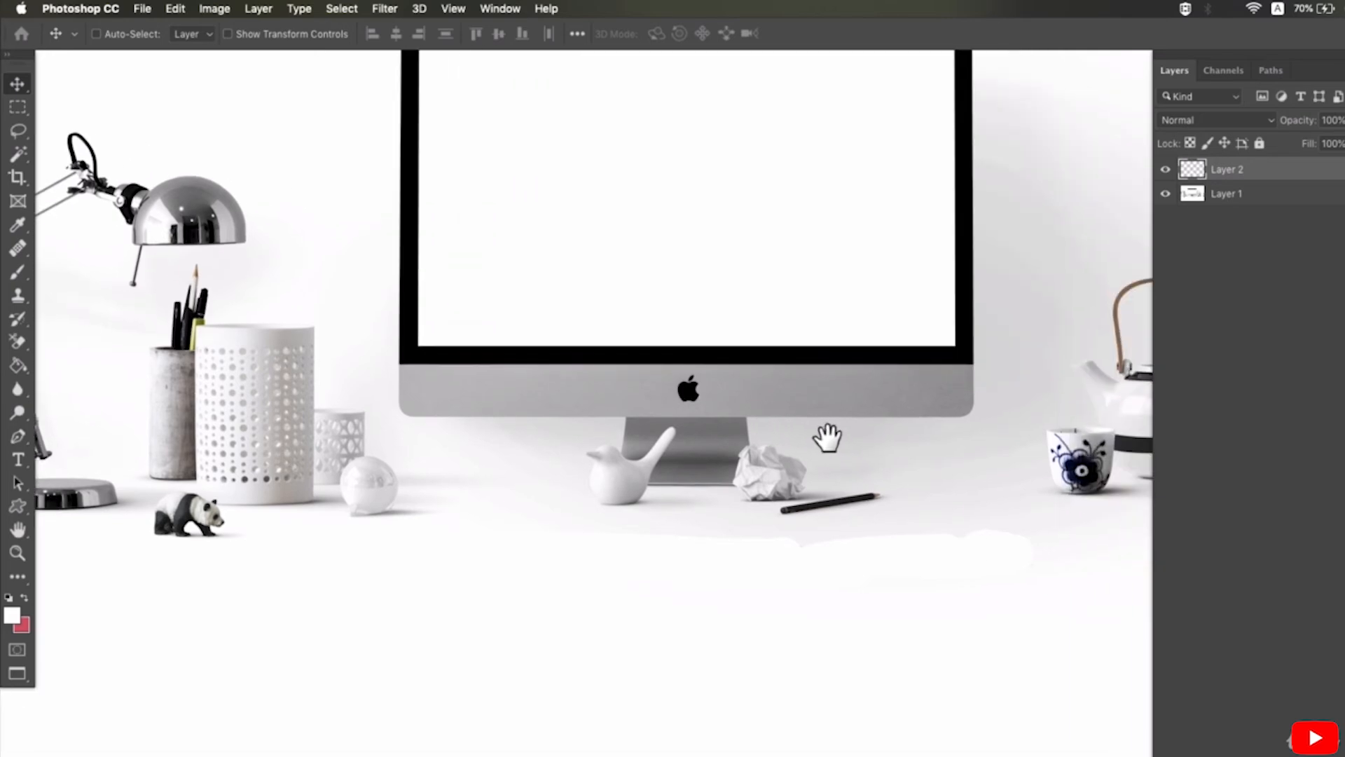
{"action": "left_click", "coordinate": [817, 393], "text": "alt"}
{"action": "left_click", "coordinate": [785, 442], "text": "alt"}
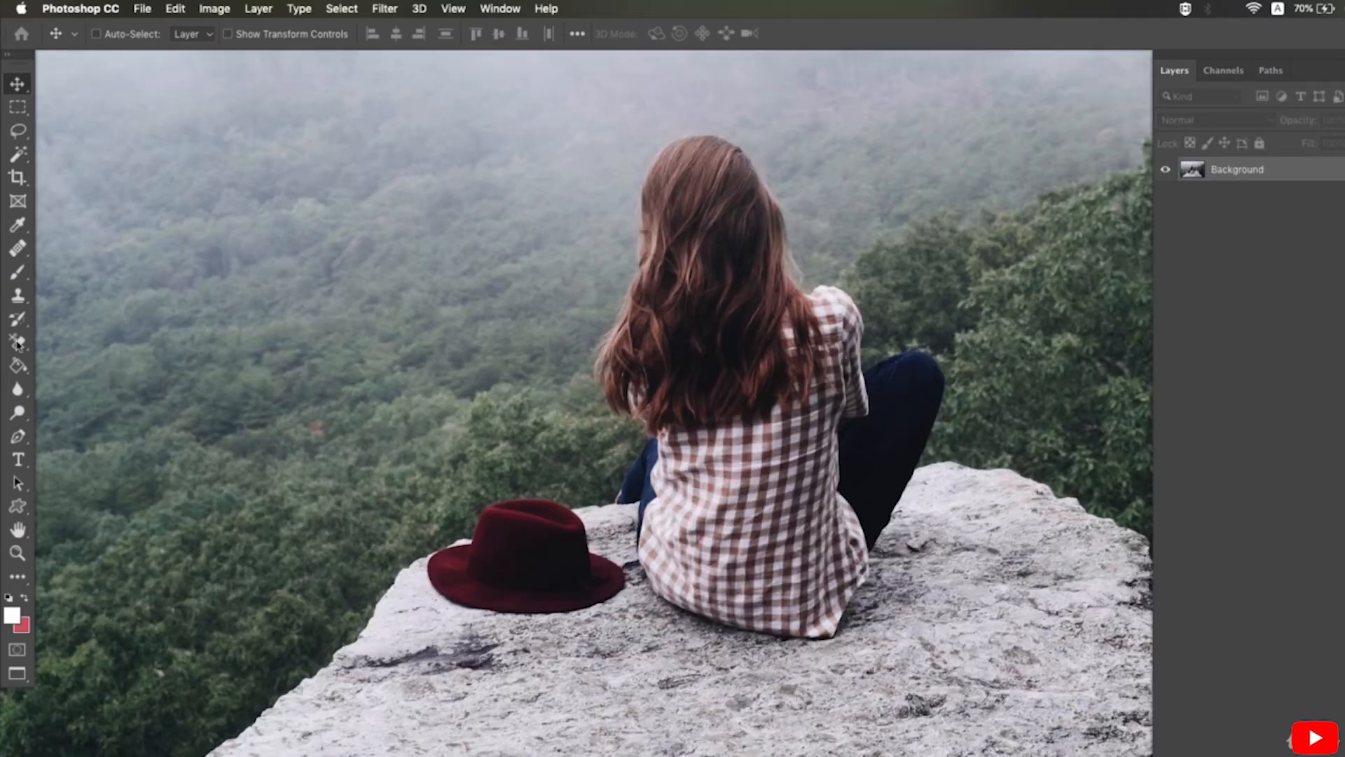
In the photo of the woman on the rock, try brushing sampled rock grey along the hat's lower brim, and undo the stroke.
{"action": "left_click", "coordinate": [27, 276]}
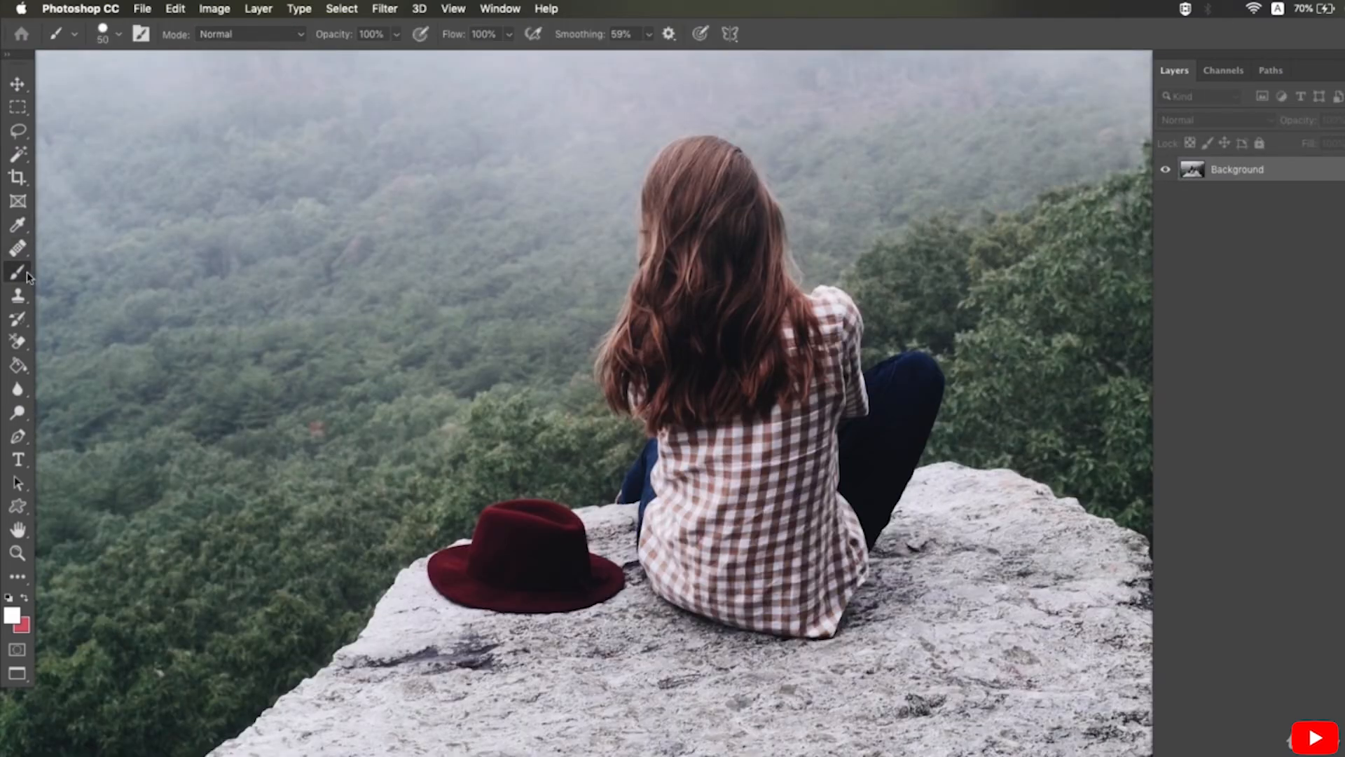
{"action": "left_click", "coordinate": [705, 636], "text": "super"}
{"action": "left_click", "coordinate": [526, 613], "text": "super"}
{"action": "left_click", "coordinate": [581, 571], "text": "alt"}
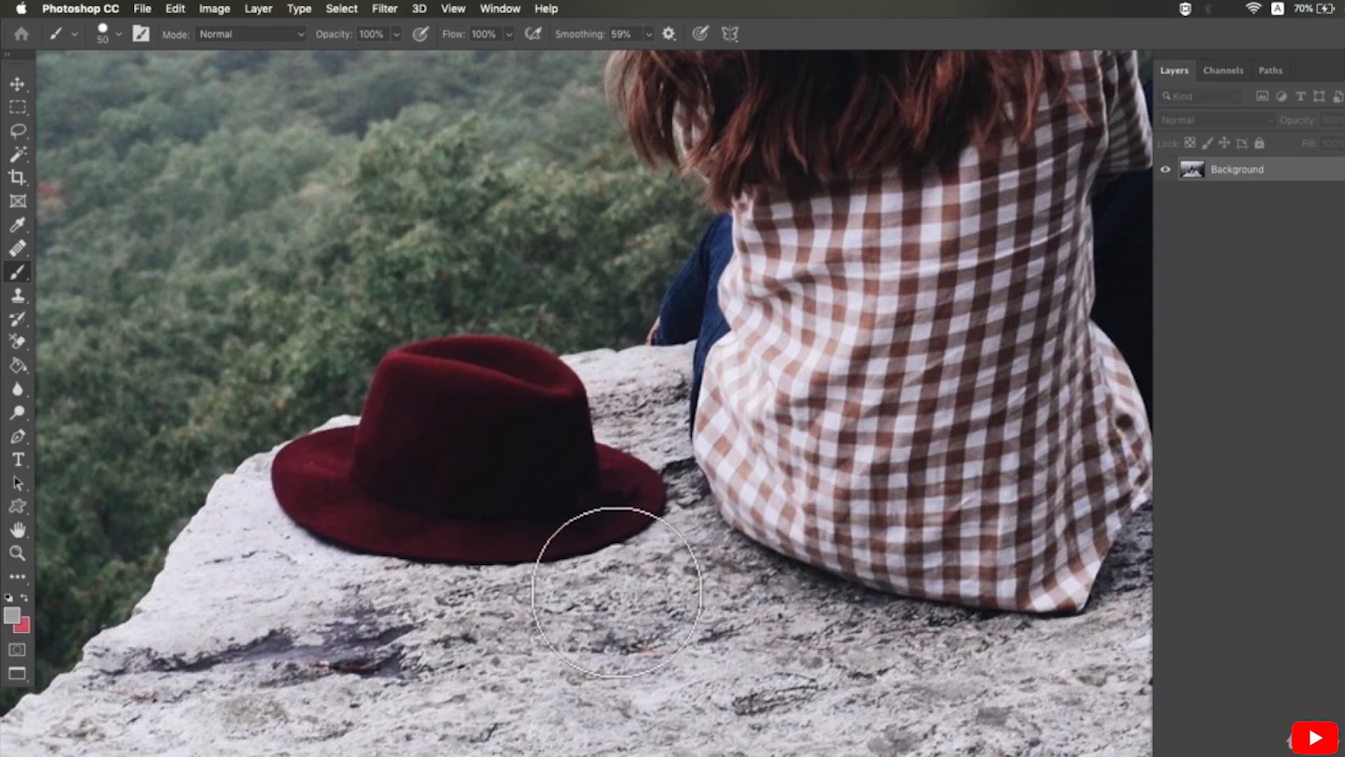
{"action": "mouse_move", "coordinate": [617, 592]}
{"action": "left_mouse_down"}
{"action": "mouse_move", "coordinate": [435, 556]}
{"action": "mouse_move", "coordinate": [415, 534]}
{"action": "mouse_move", "coordinate": [413, 554]}
{"action": "left_mouse_up"}
{"action": "key", "text": "super+z"}
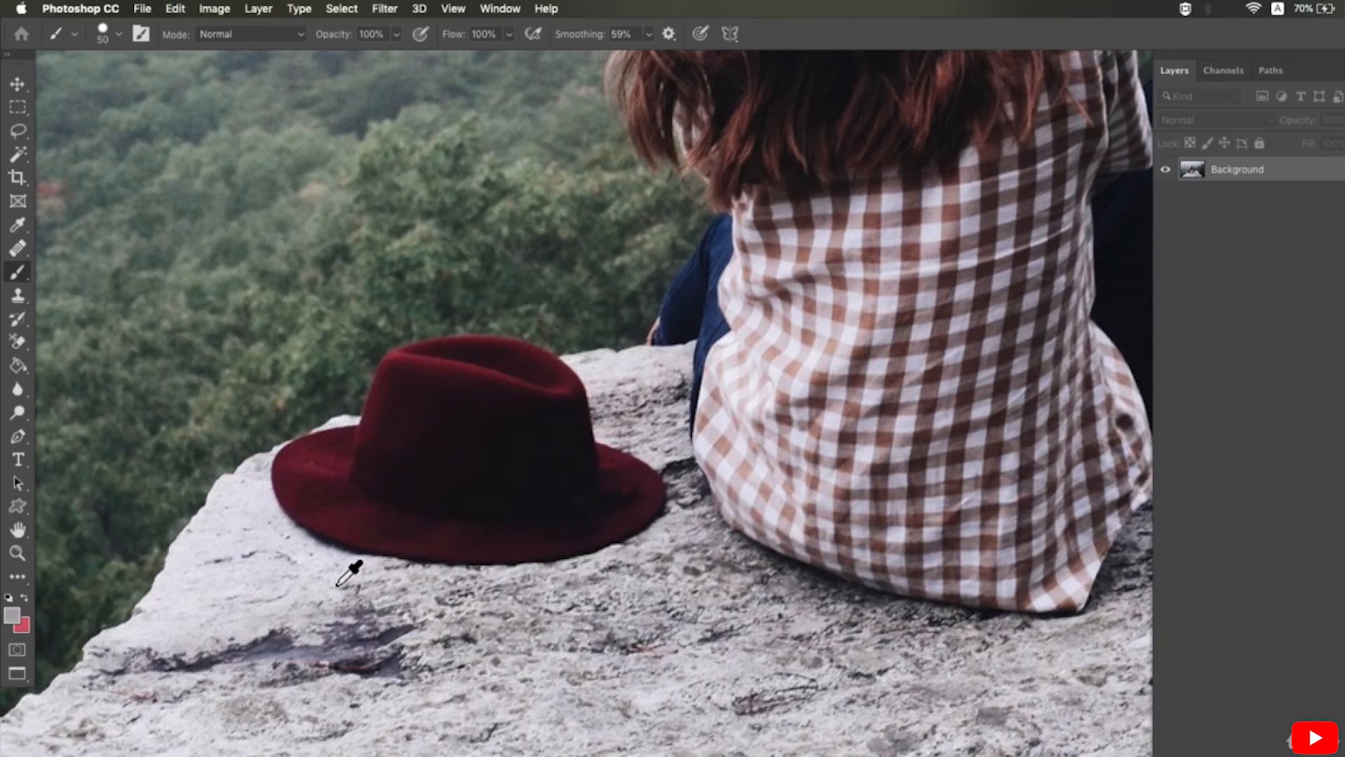
Try covering the hat's brim with a lighter tone sampled from the rock, and undo the strokes.
{"action": "mouse_move", "coordinate": [351, 490]}
{"action": "left_mouse_down"}
{"action": "mouse_move", "coordinate": [596, 554]}
{"action": "mouse_move", "coordinate": [570, 516]}
{"action": "mouse_move", "coordinate": [538, 610]}
{"action": "mouse_move", "coordinate": [546, 528]}
{"action": "mouse_move", "coordinate": [473, 583]}
{"action": "left_mouse_up"}
{"action": "key", "text": "super+z"}
{"action": "left_click", "coordinate": [583, 572], "text": "alt"}
{"action": "key", "text": "super+z"}
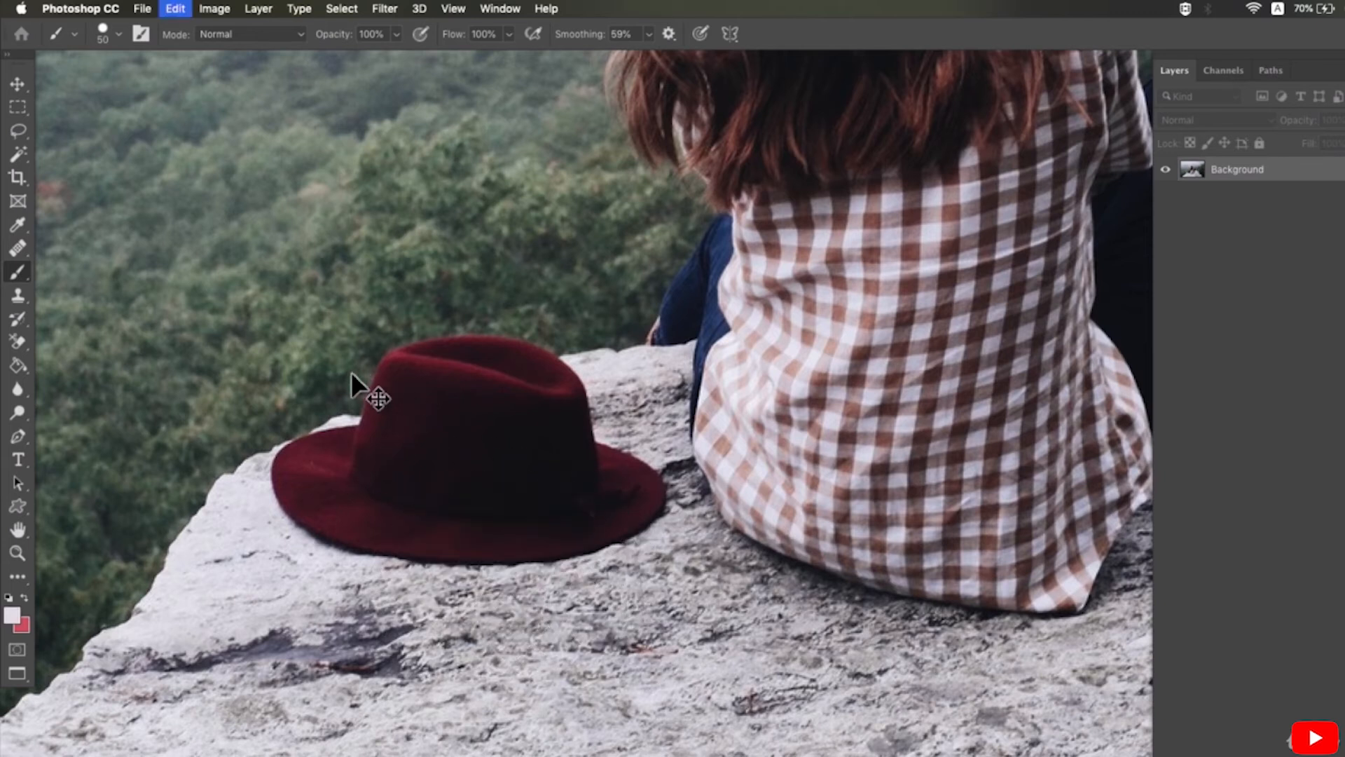
Try painting over the top of the hat with dark green sampled from the trees, and undo the stroke.
{"action": "left_click", "coordinate": [351, 373], "text": "alt"}
{"action": "mouse_move", "coordinate": [329, 378]}
{"action": "left_mouse_down"}
{"action": "mouse_move", "coordinate": [481, 414]}
{"action": "mouse_move", "coordinate": [645, 316]}
{"action": "mouse_move", "coordinate": [616, 326]}
{"action": "left_mouse_up"}
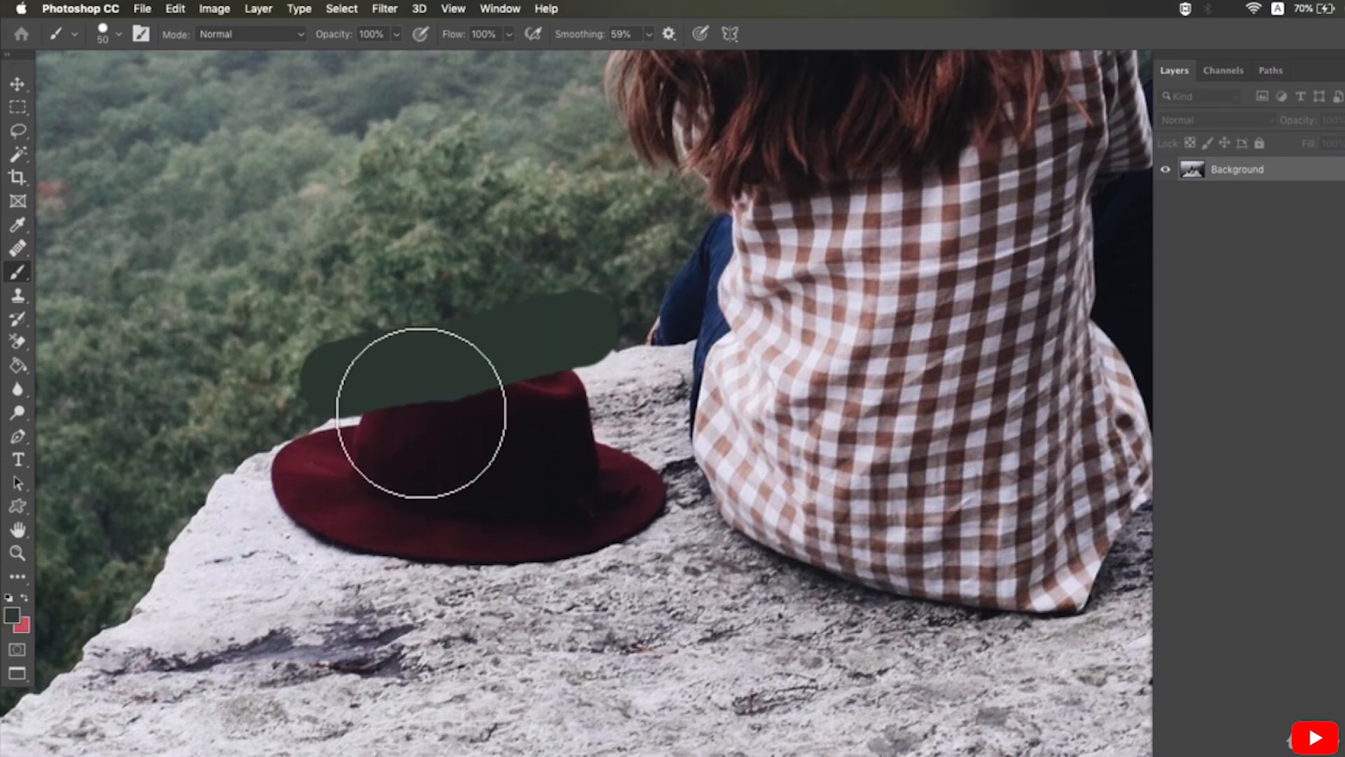
{"action": "key", "text": "super+z"}
{"action": "key", "text": "super+minus"}
{"action": "key", "text": "super+minus"}
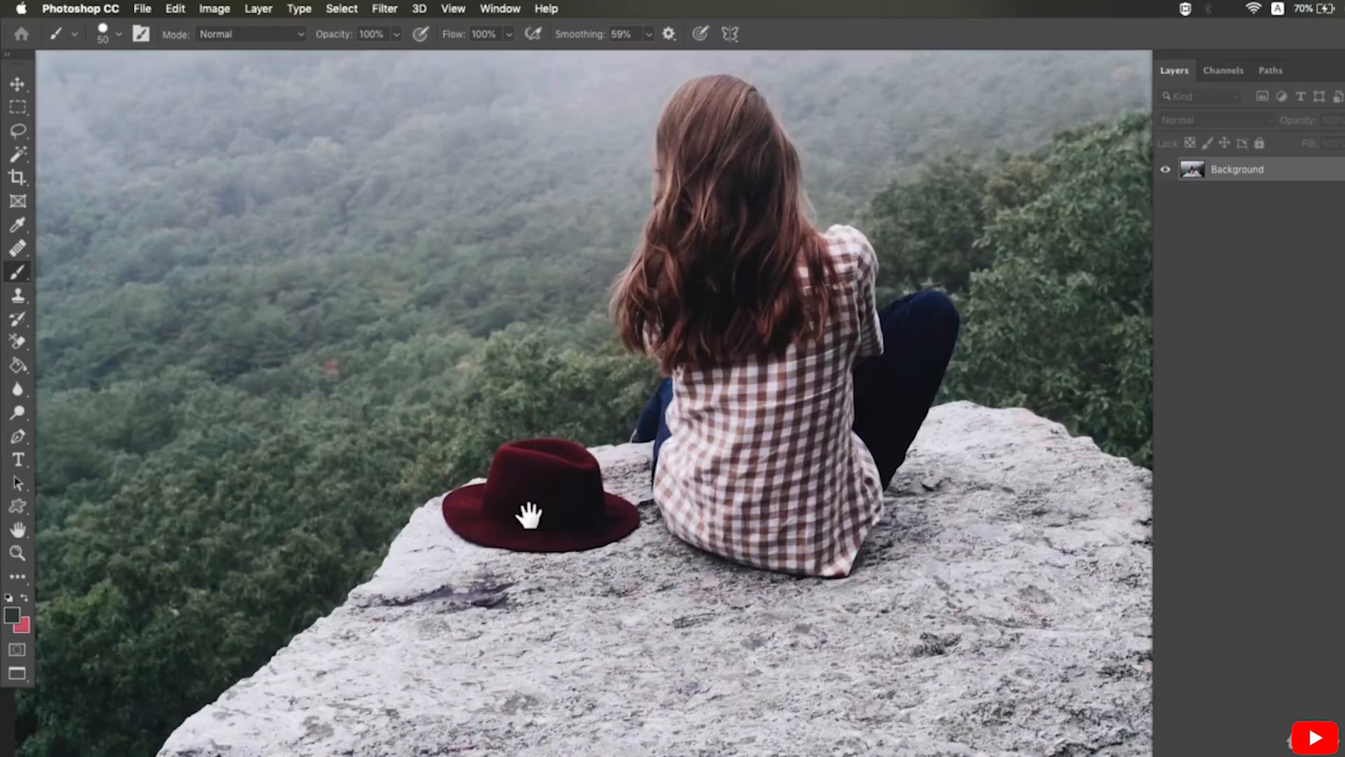
Try the Clone Stamp tool along the hat's lower brim, undo it, and return to the Brush tool.
{"action": "left_click", "coordinate": [482, 470], "text": "super"}
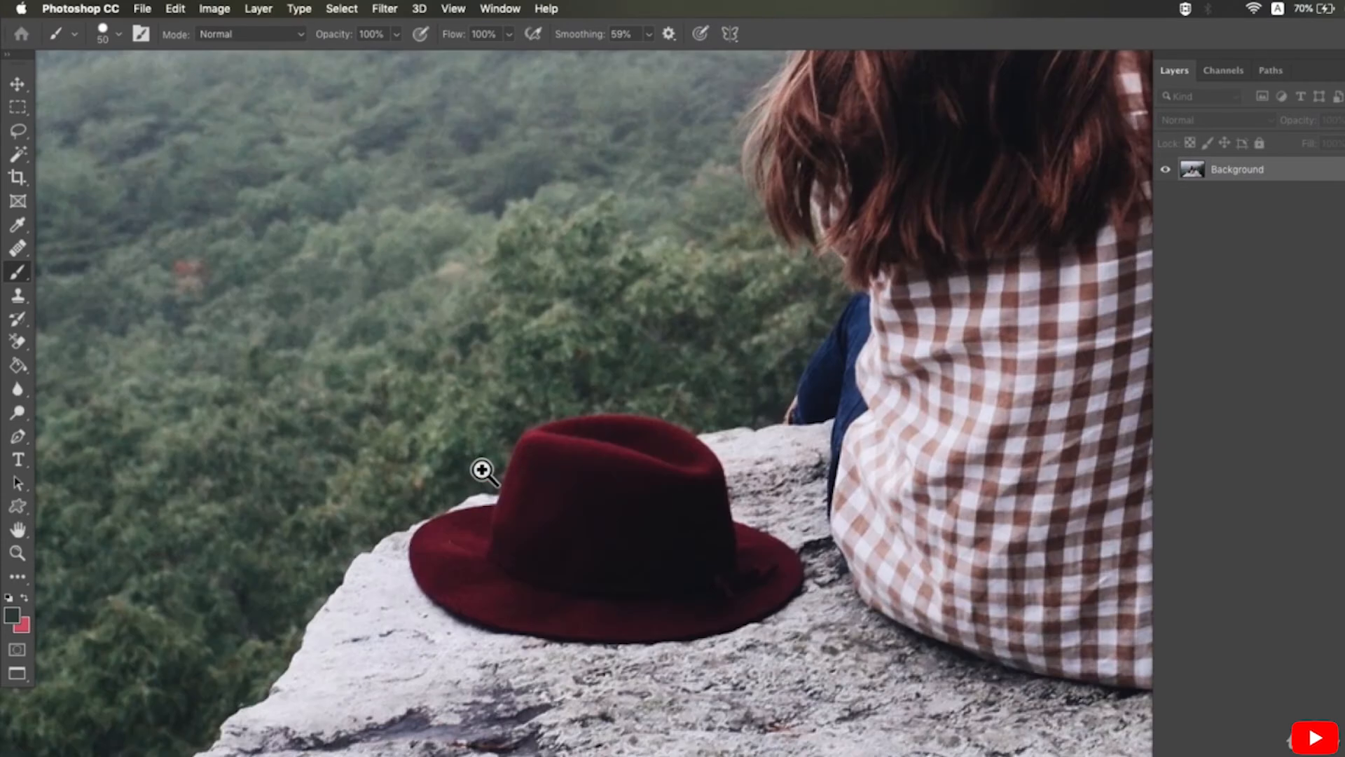
{"action": "right_click", "coordinate": [19, 298]}
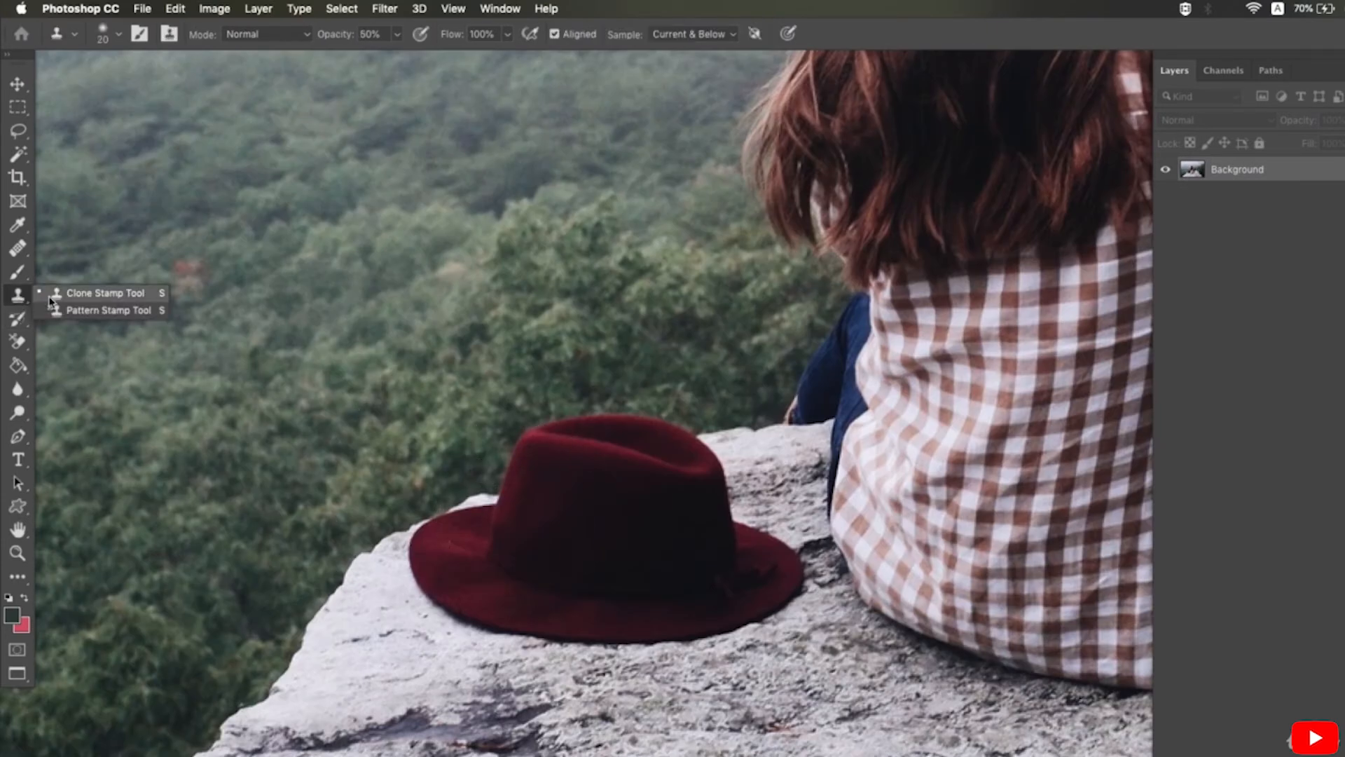
{"action": "left_click", "coordinate": [84, 294]}
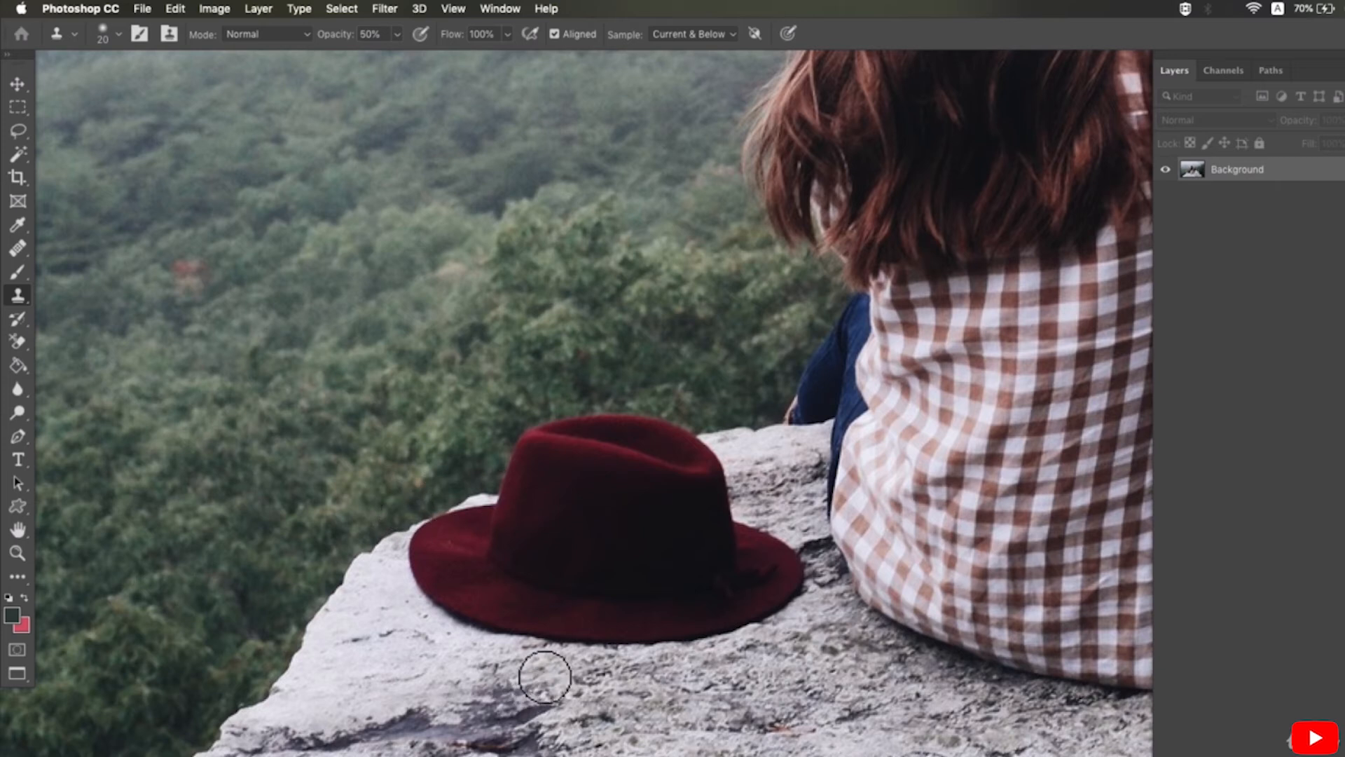
{"action": "mouse_move", "coordinate": [553, 664]}
{"action": "left_mouse_down"}
{"action": "mouse_move", "coordinate": [608, 673]}
{"action": "mouse_move", "coordinate": [475, 615]}
{"action": "mouse_move", "coordinate": [517, 633]}
{"action": "mouse_move", "coordinate": [758, 656]}
{"action": "mouse_move", "coordinate": [706, 624]}
{"action": "mouse_move", "coordinate": [687, 657]}
{"action": "mouse_move", "coordinate": [728, 640]}
{"action": "left_mouse_up"}
{"action": "key", "text": "super+z"}
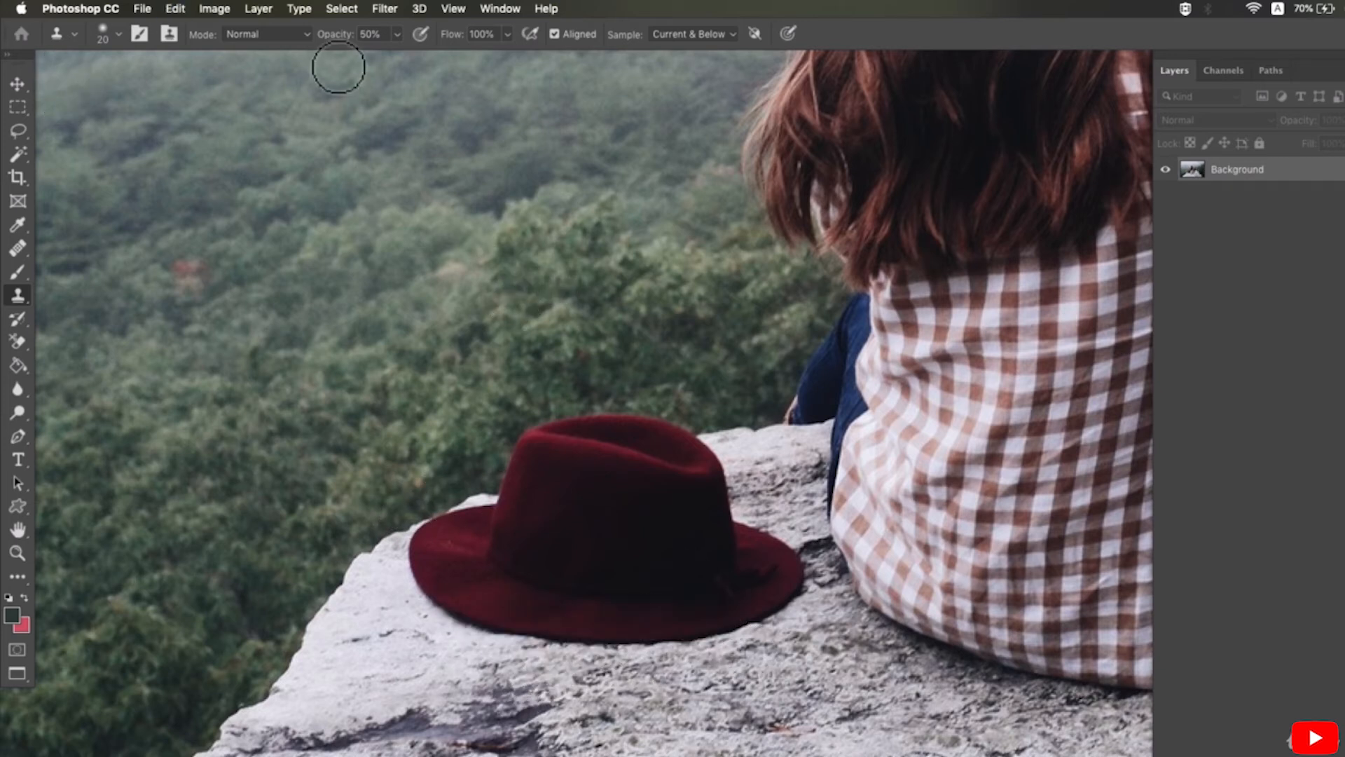
{"action": "left_click", "coordinate": [17, 272]}
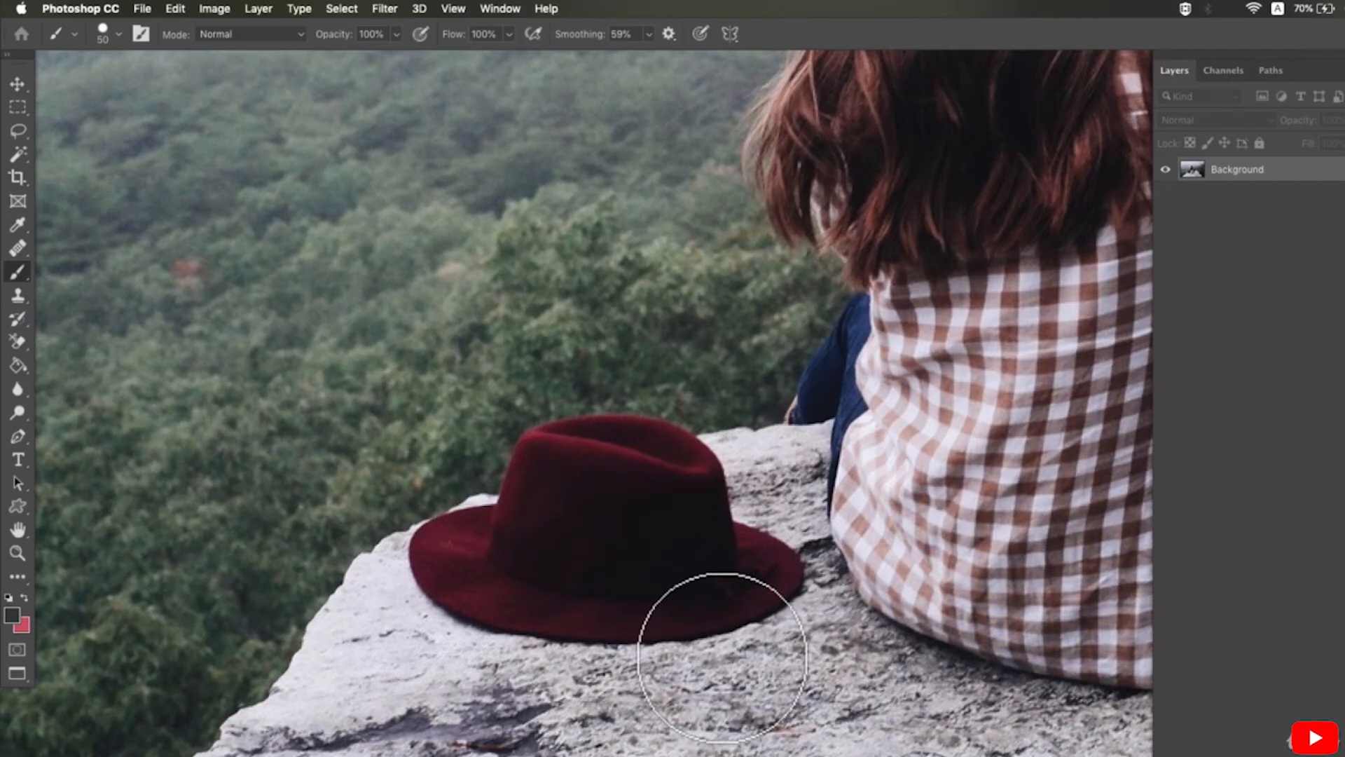
{"action": "scroll", "coordinate": [721, 657], "scroll_direction": "down", "scroll_amount": 10}
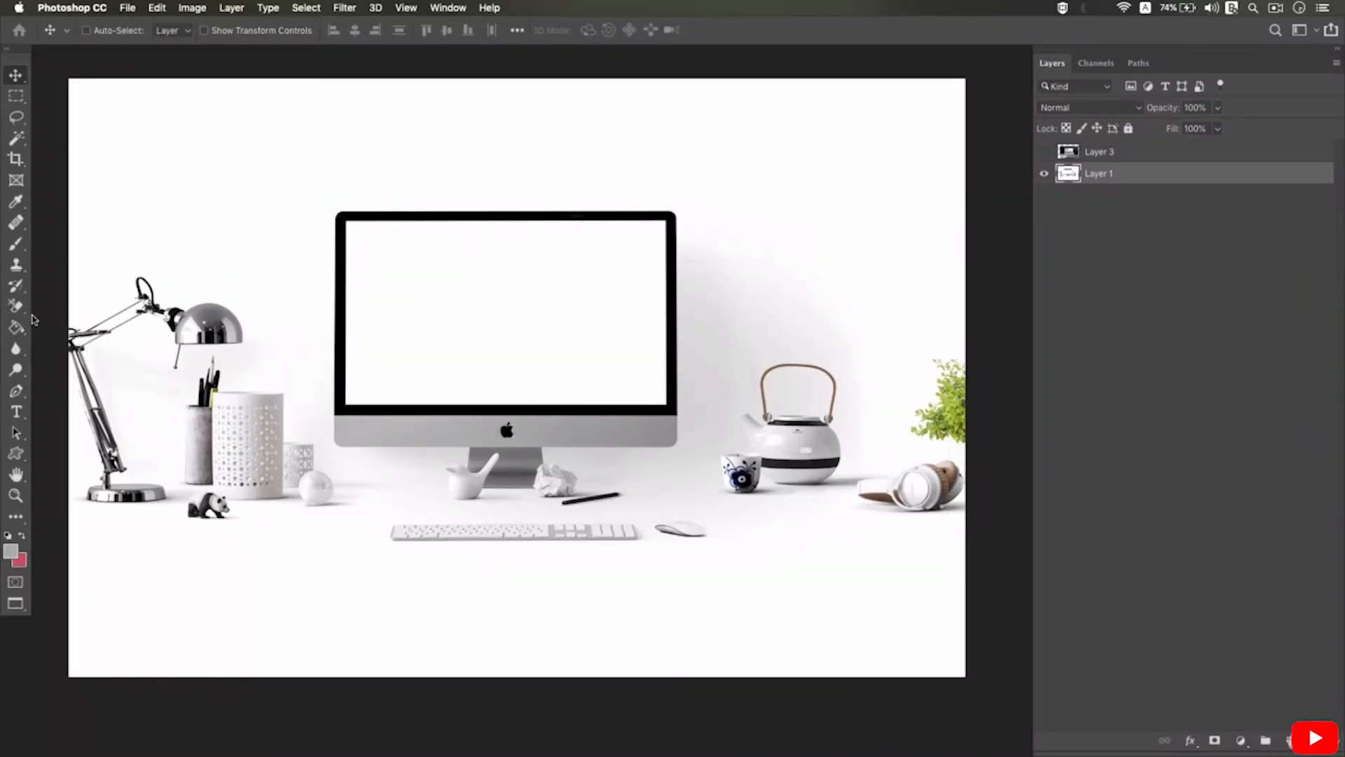
In the desk document, activate the regular Eraser tool, and make Layer 3 visible and selected.
{"action": "key", "text": "e"}
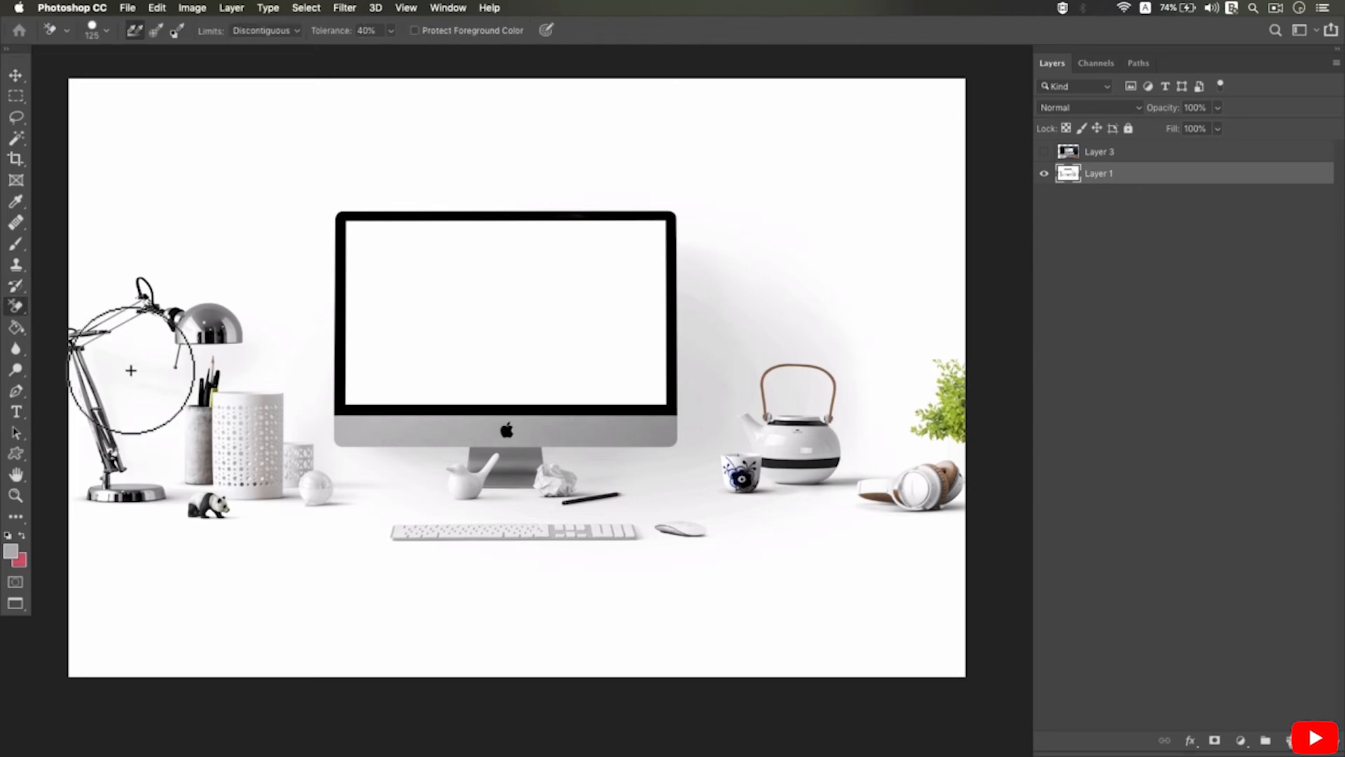
{"action": "right_click", "coordinate": [15, 311]}
{"action": "left_click", "coordinate": [70, 305]}
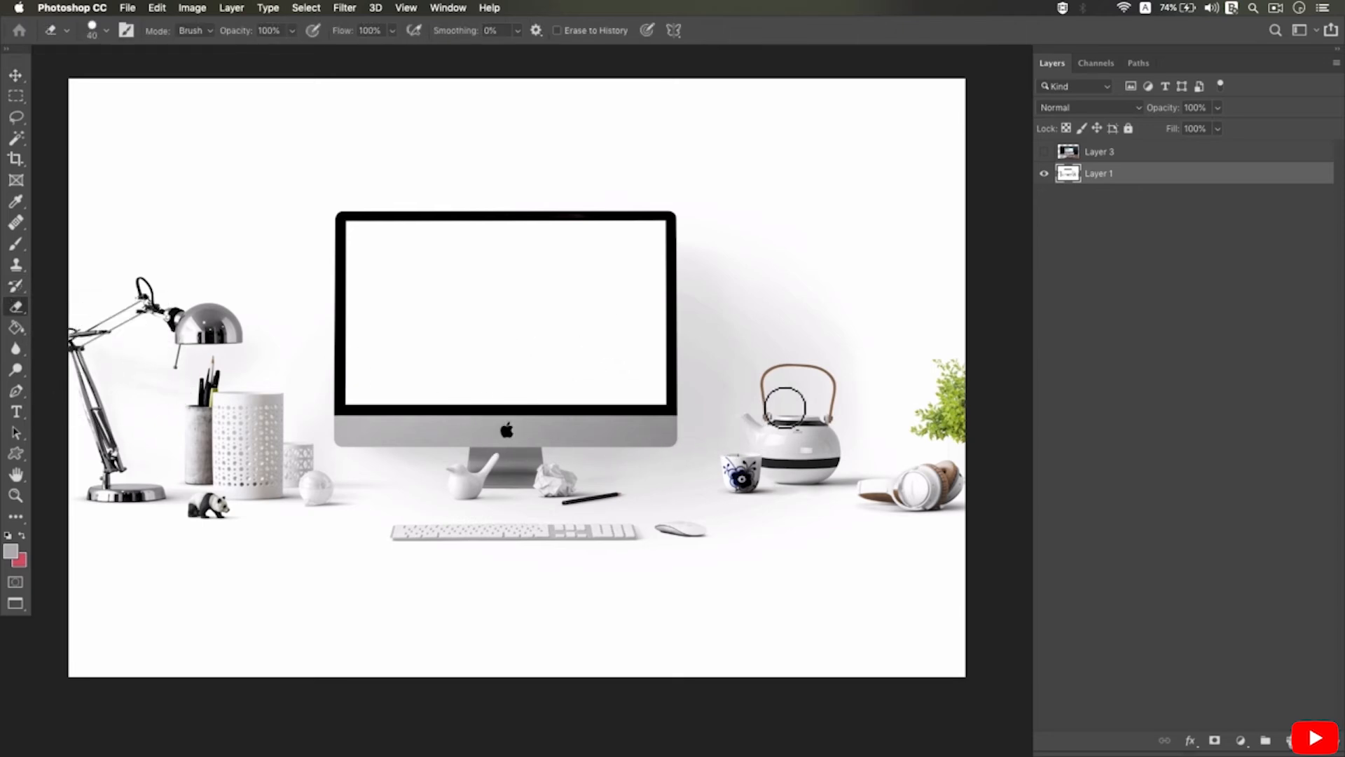
{"action": "left_click_drag", "start_coordinate": [1068, 169], "coordinate": [1069, 181]}
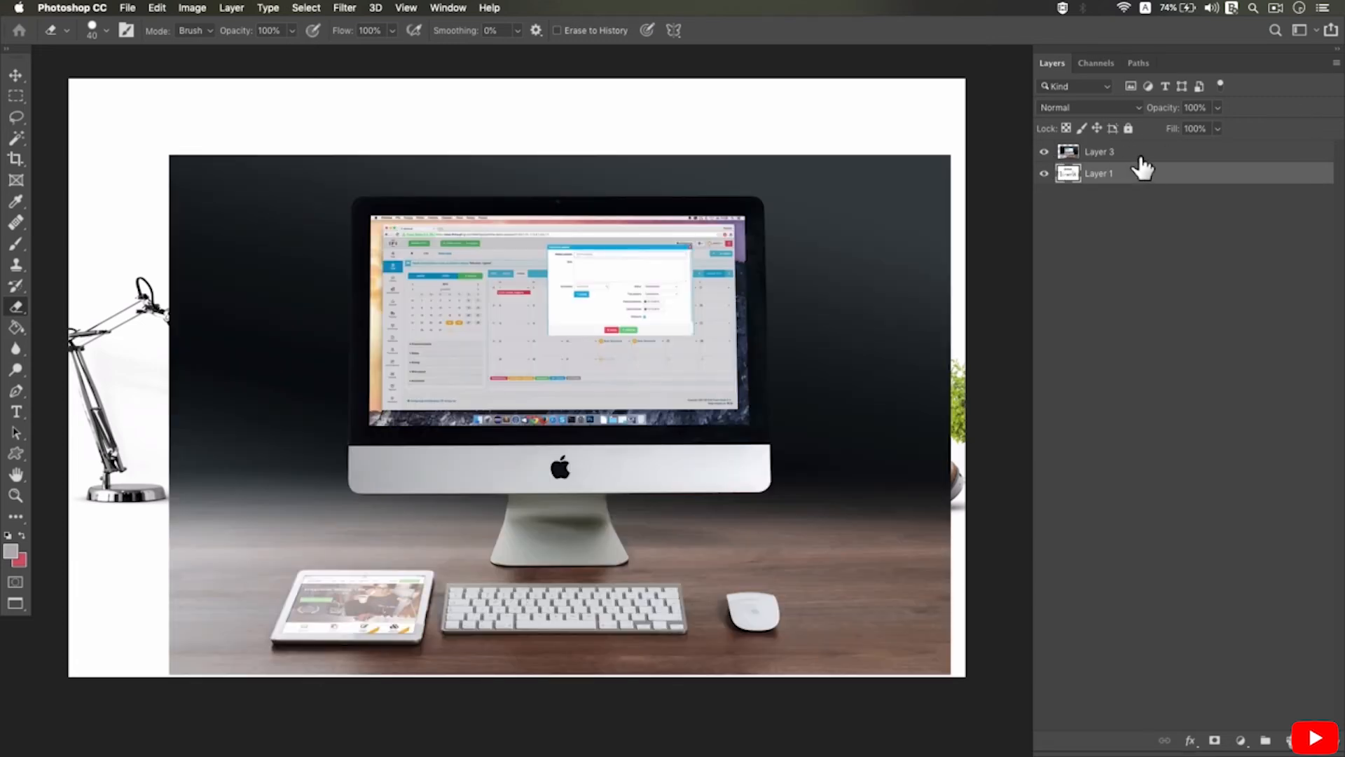
{"action": "left_click", "coordinate": [1121, 151]}
Try erasing Layer 3 around the monitor's left side with a size 40 eraser, and undo the strokes.
{"action": "mouse_move", "coordinate": [401, 227]}
{"action": "left_mouse_down"}
{"action": "mouse_move", "coordinate": [370, 460]}
{"action": "mouse_move", "coordinate": [308, 388]}
{"action": "left_mouse_up"}
{"action": "mouse_move", "coordinate": [340, 509]}
{"action": "left_mouse_down"}
{"action": "mouse_move", "coordinate": [345, 385]}
{"action": "mouse_move", "coordinate": [391, 235]}
{"action": "mouse_move", "coordinate": [401, 484]}
{"action": "left_mouse_up"}
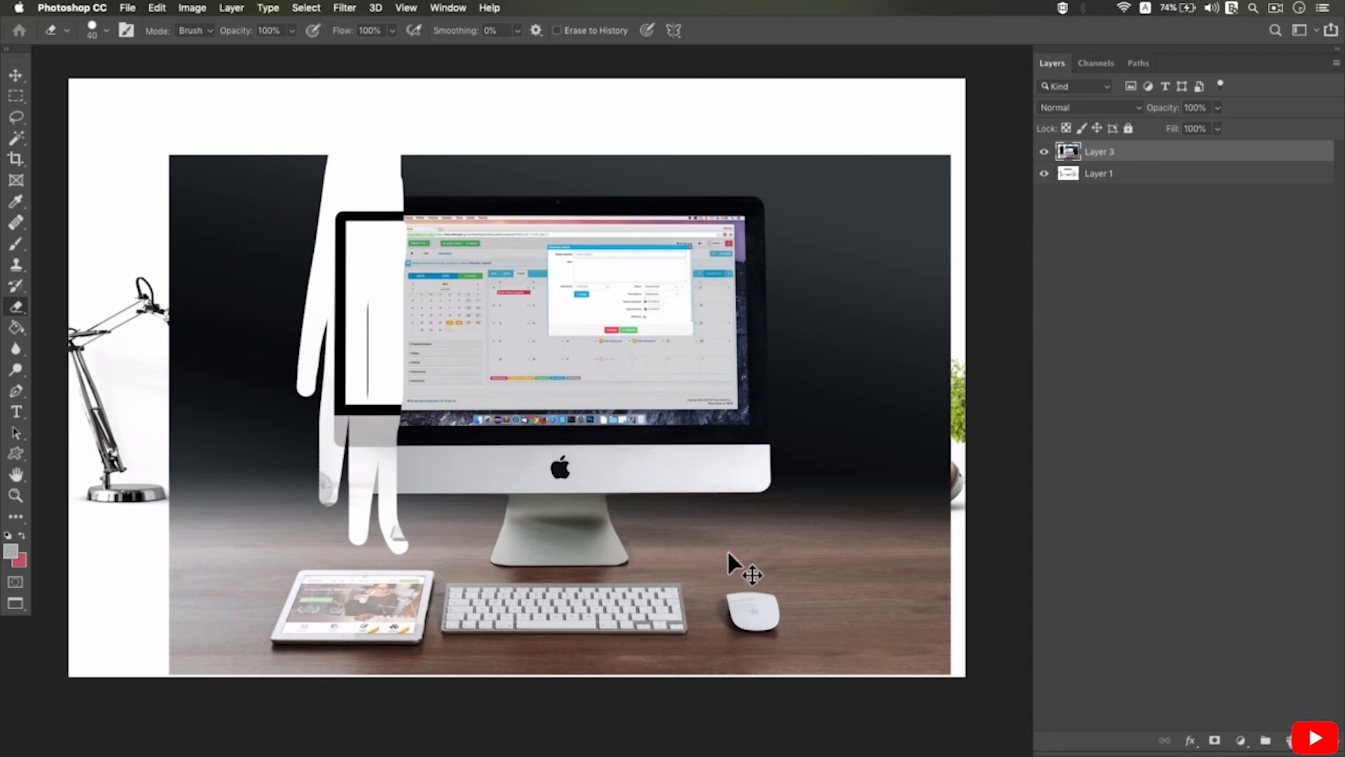
{"action": "key", "text": "super+z"}
Try erasing Layer 3 between the keyboard and mouse with a size 70 eraser, and undo the strokes.
{"action": "mouse_move", "coordinate": [723, 604]}
{"action": "left_mouse_down"}
{"action": "mouse_move", "coordinate": [731, 632]}
{"action": "mouse_move", "coordinate": [731, 543]}
{"action": "mouse_move", "coordinate": [797, 589]}
{"action": "mouse_move", "coordinate": [714, 573]}
{"action": "left_mouse_up"}
{"action": "key", "text": "super+z"}
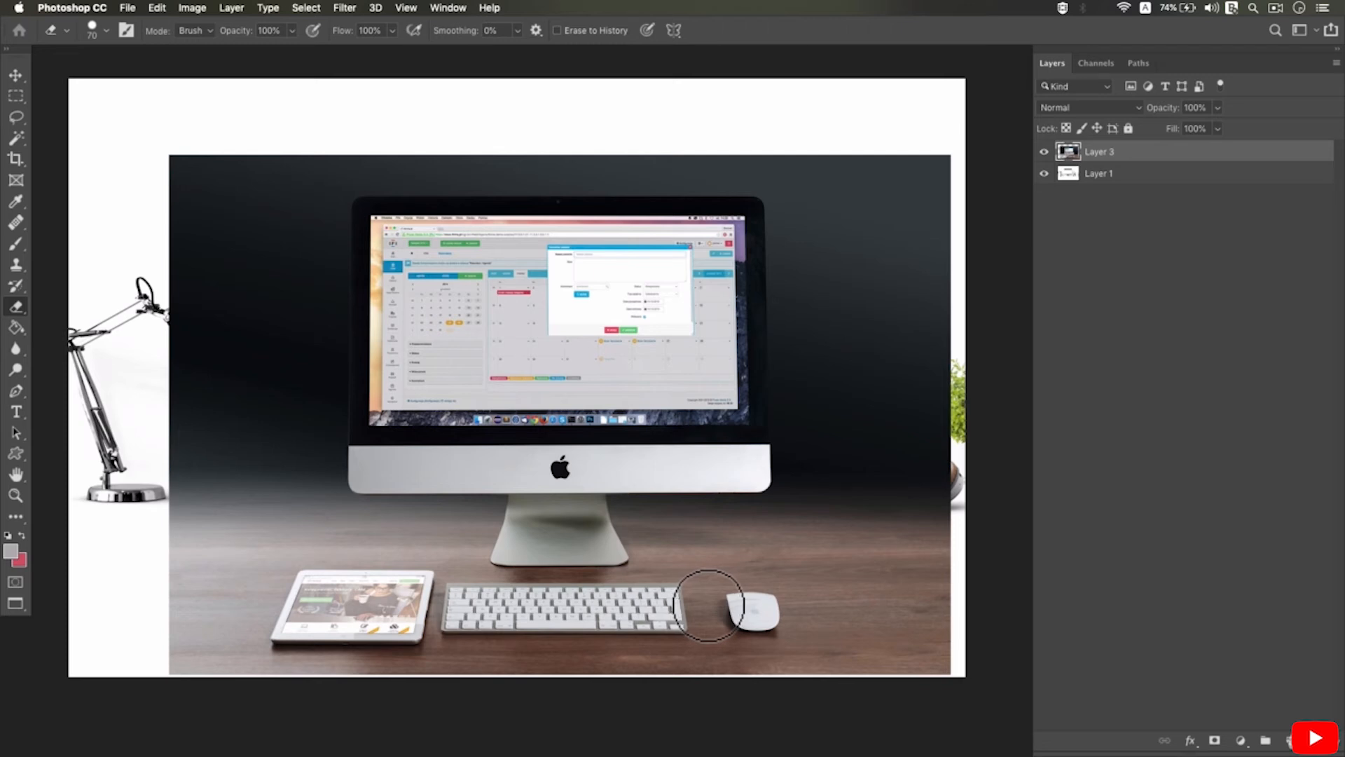
{"action": "mouse_move", "coordinate": [740, 559]}
{"action": "left_mouse_down"}
{"action": "mouse_move", "coordinate": [703, 658]}
{"action": "mouse_move", "coordinate": [791, 558]}
{"action": "mouse_move", "coordinate": [667, 679]}
{"action": "mouse_move", "coordinate": [847, 618]}
{"action": "mouse_move", "coordinate": [722, 645]}
{"action": "left_mouse_up"}
{"action": "key", "text": "super+z"}
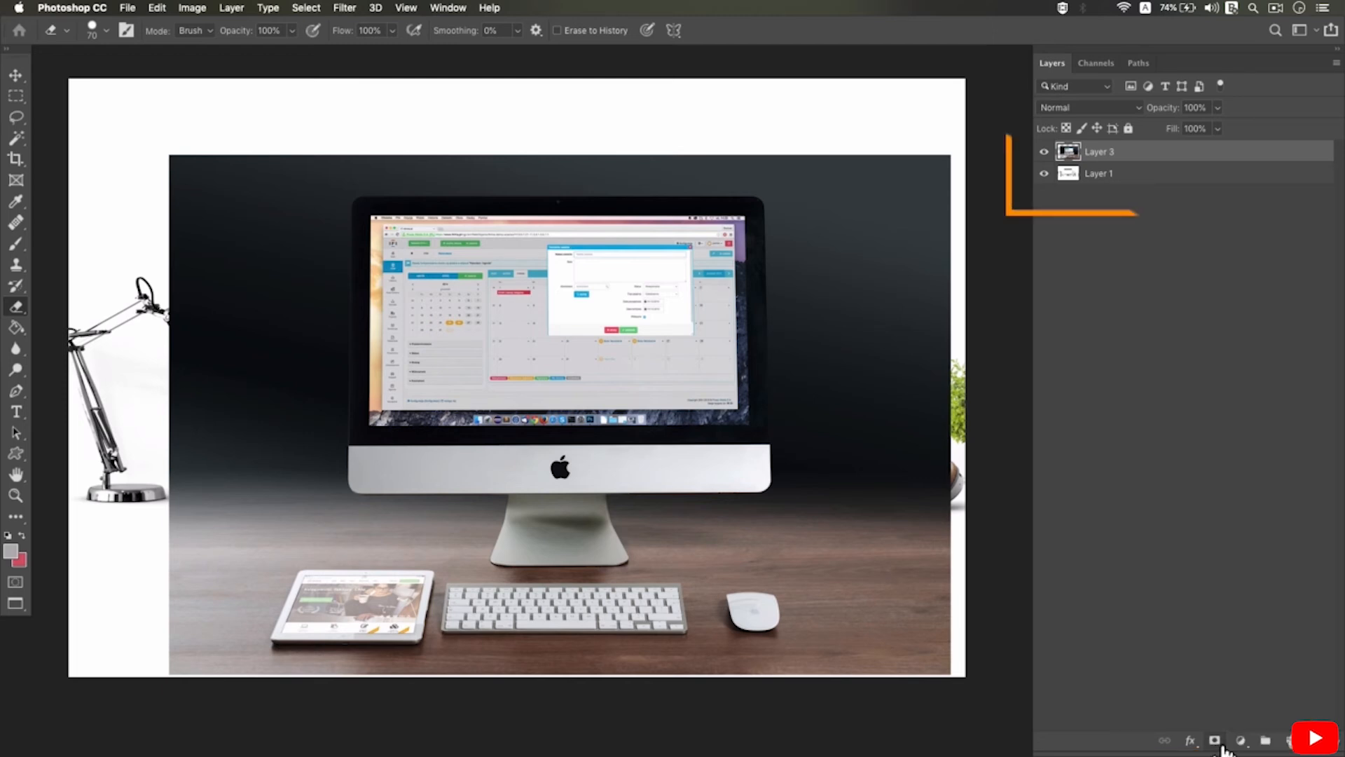
Add a layer mask to Layer 3 and activate the Brush tool.
{"action": "left_click", "coordinate": [1219, 744]}
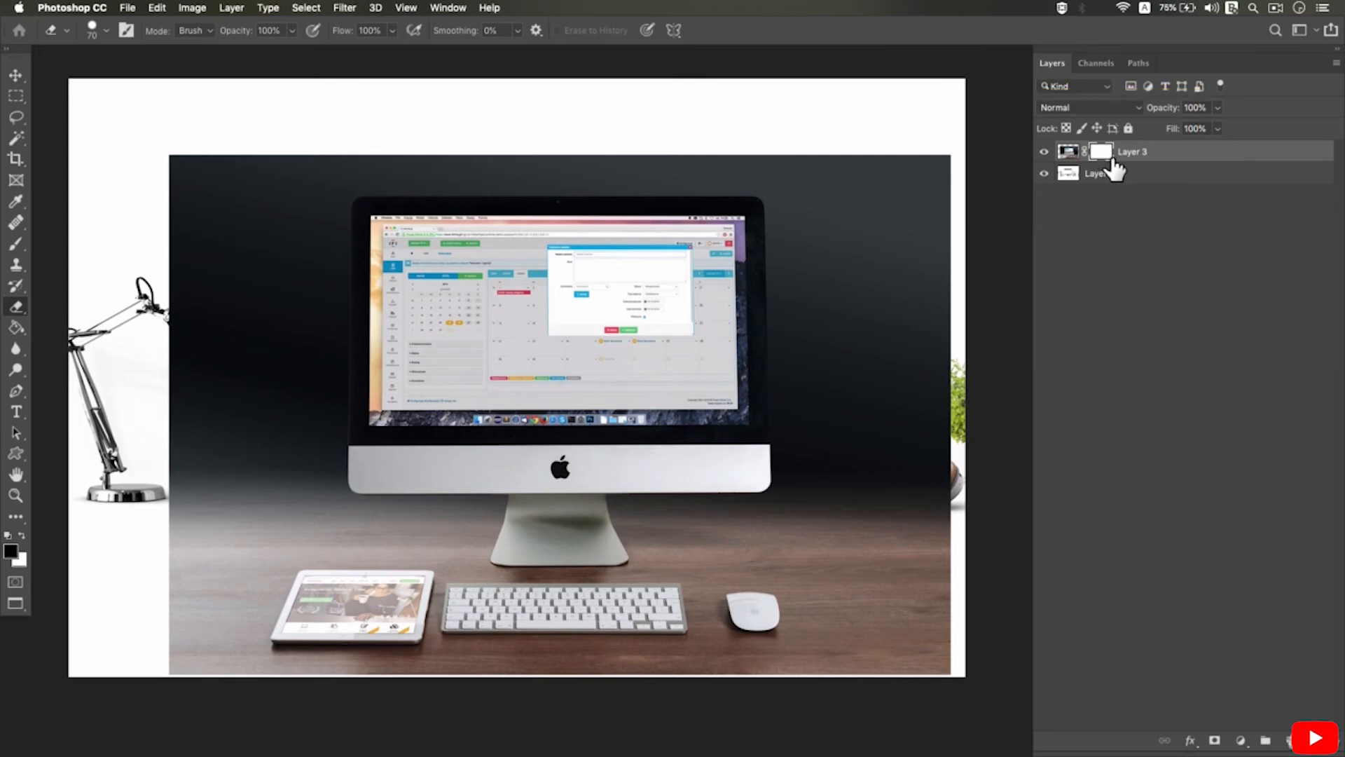
{"action": "left_click", "coordinate": [23, 247]}
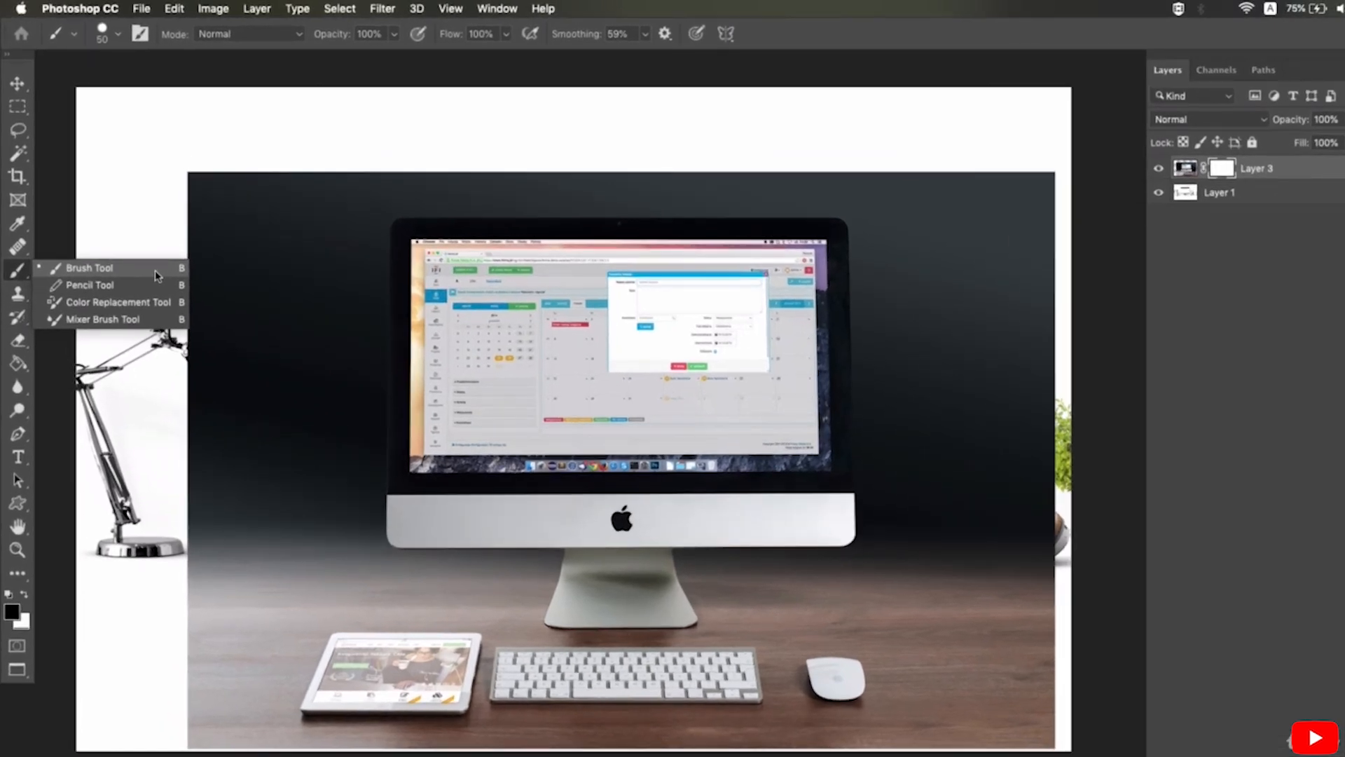
{"action": "left_click", "coordinate": [156, 275]}
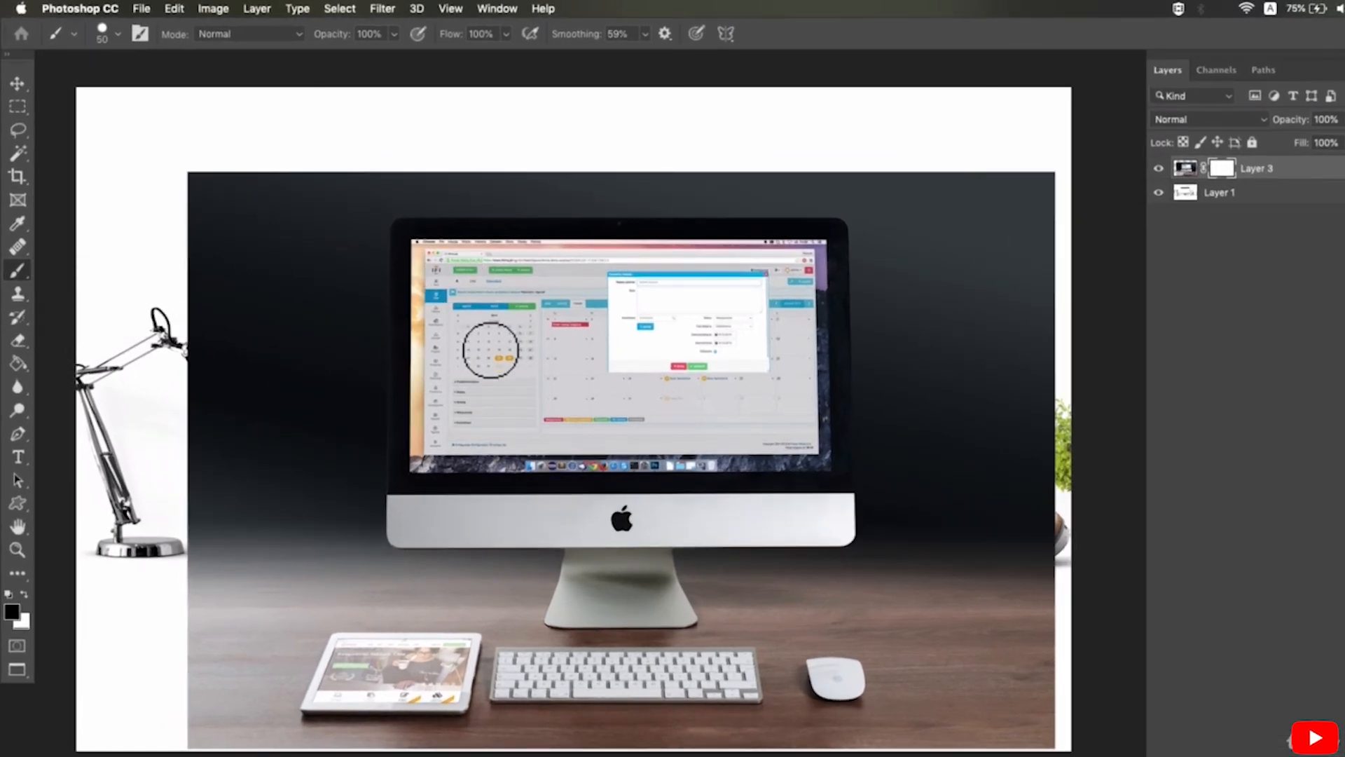
Enlarge the brush to size 90 and paint black on Layer 3's mask over the monitor's upper-left corner.
{"action": "key", "text": "bracketright"}
{"action": "key", "text": "bracketright"}
{"action": "key", "text": "bracketright"}
{"action": "mouse_move", "coordinate": [455, 234]}
{"action": "left_mouse_down"}
{"action": "mouse_move", "coordinate": [418, 184]}
{"action": "mouse_move", "coordinate": [384, 377]}
{"action": "mouse_move", "coordinate": [401, 199]}
{"action": "mouse_move", "coordinate": [389, 216]}
{"action": "mouse_move", "coordinate": [385, 180]}
{"action": "left_mouse_up"}
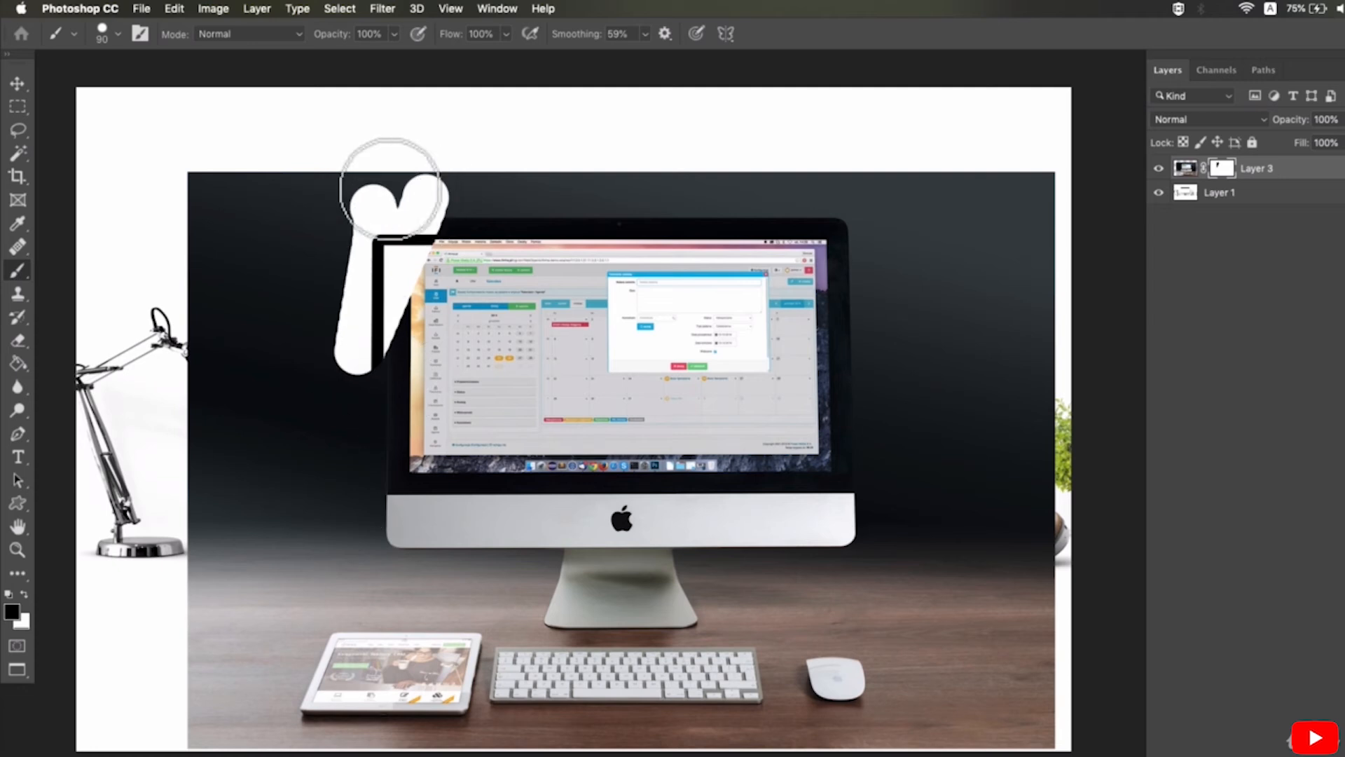
Set the brush smoothing to 0% and paint black on Layer 3's mask across the upper part of the image.
{"action": "left_click", "coordinate": [643, 35]}
{"action": "left_click", "coordinate": [541, 288]}
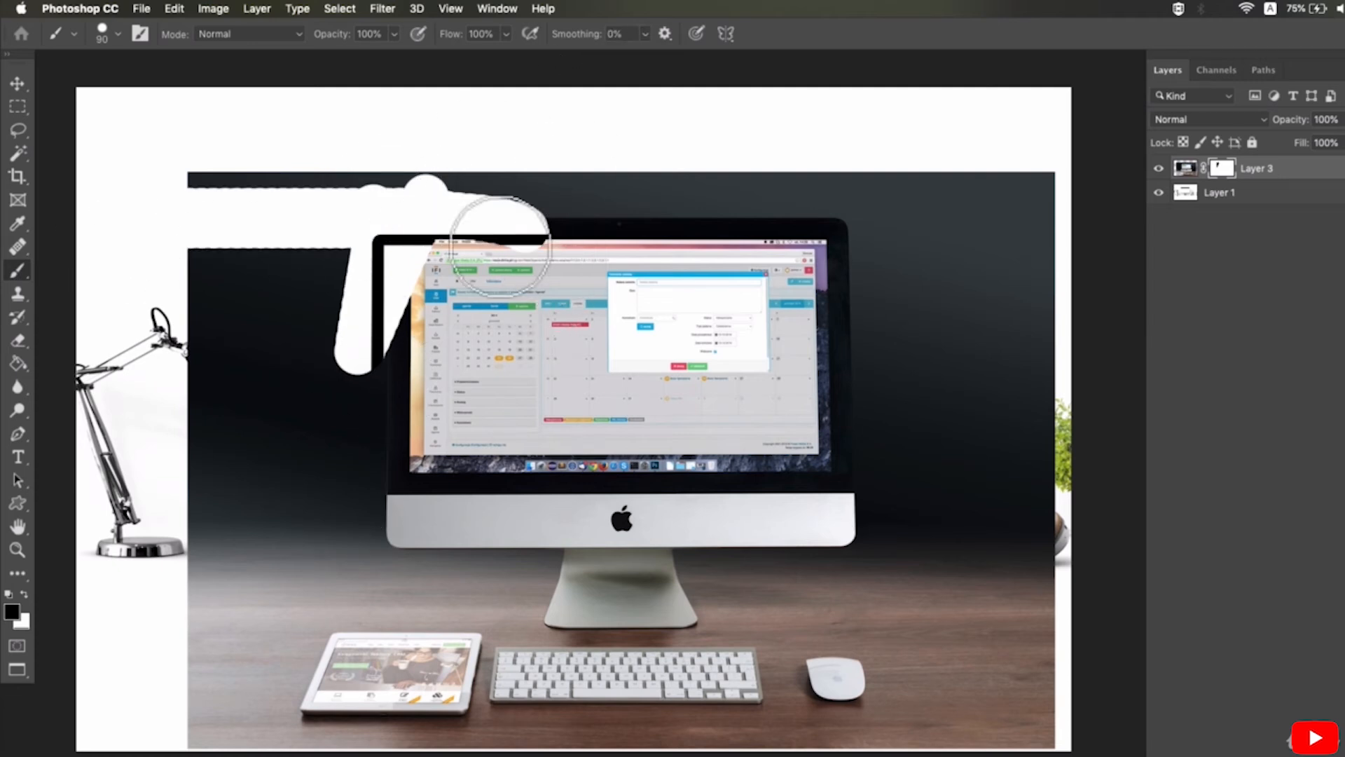
{"action": "mouse_move", "coordinate": [397, 210]}
{"action": "left_mouse_down"}
{"action": "mouse_move", "coordinate": [221, 181]}
{"action": "mouse_move", "coordinate": [919, 227]}
{"action": "mouse_move", "coordinate": [1051, 199]}
{"action": "mouse_move", "coordinate": [855, 309]}
{"action": "mouse_move", "coordinate": [84, 255]}
{"action": "mouse_move", "coordinate": [289, 275]}
{"action": "mouse_move", "coordinate": [864, 264]}
{"action": "mouse_move", "coordinate": [907, 306]}
{"action": "mouse_move", "coordinate": [1006, 255]}
{"action": "mouse_move", "coordinate": [1155, 221]}
{"action": "left_mouse_up"}
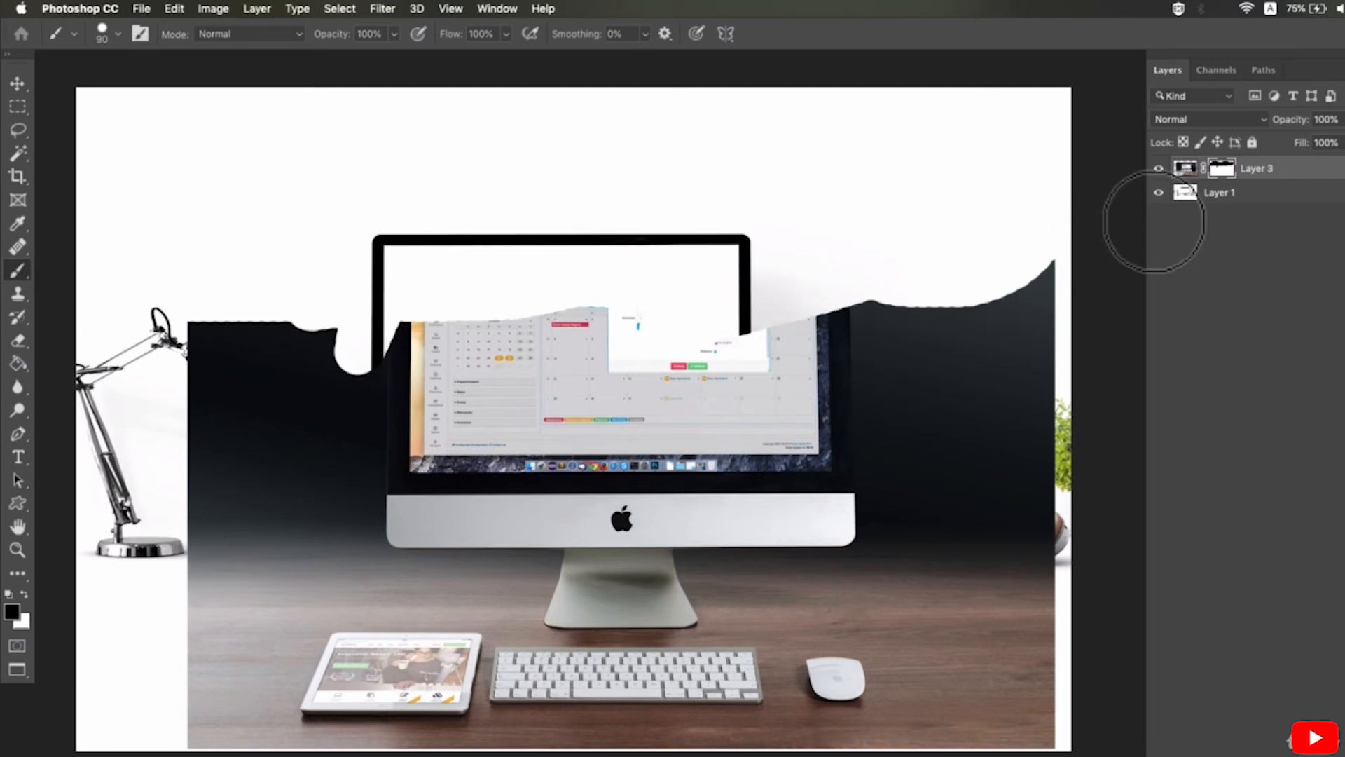
Set the foreground colour to white (ffffff) and paint on Layer 3's mask to restore the upper part of the image.
{"action": "left_click", "coordinate": [12, 611]}
{"action": "left_click", "coordinate": [174, 357]}
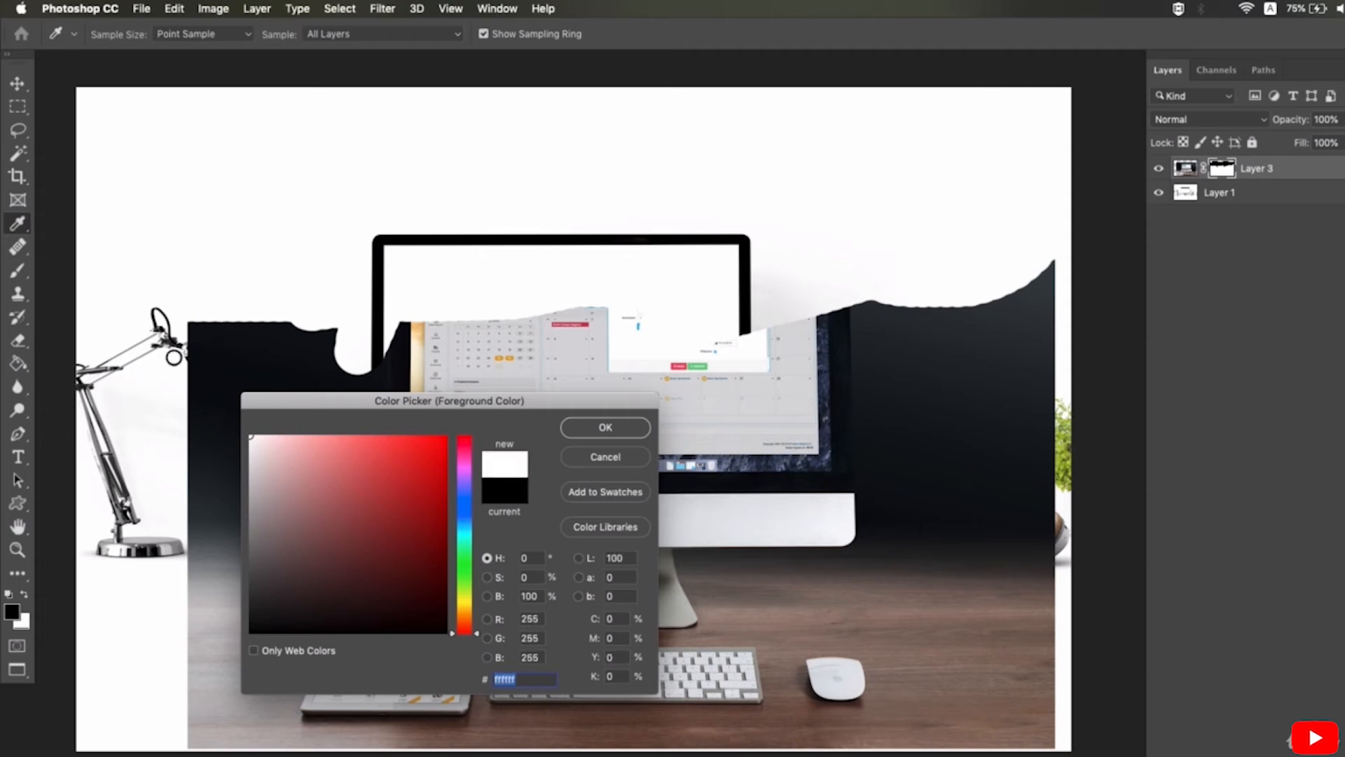
{"action": "left_click", "coordinate": [569, 428]}
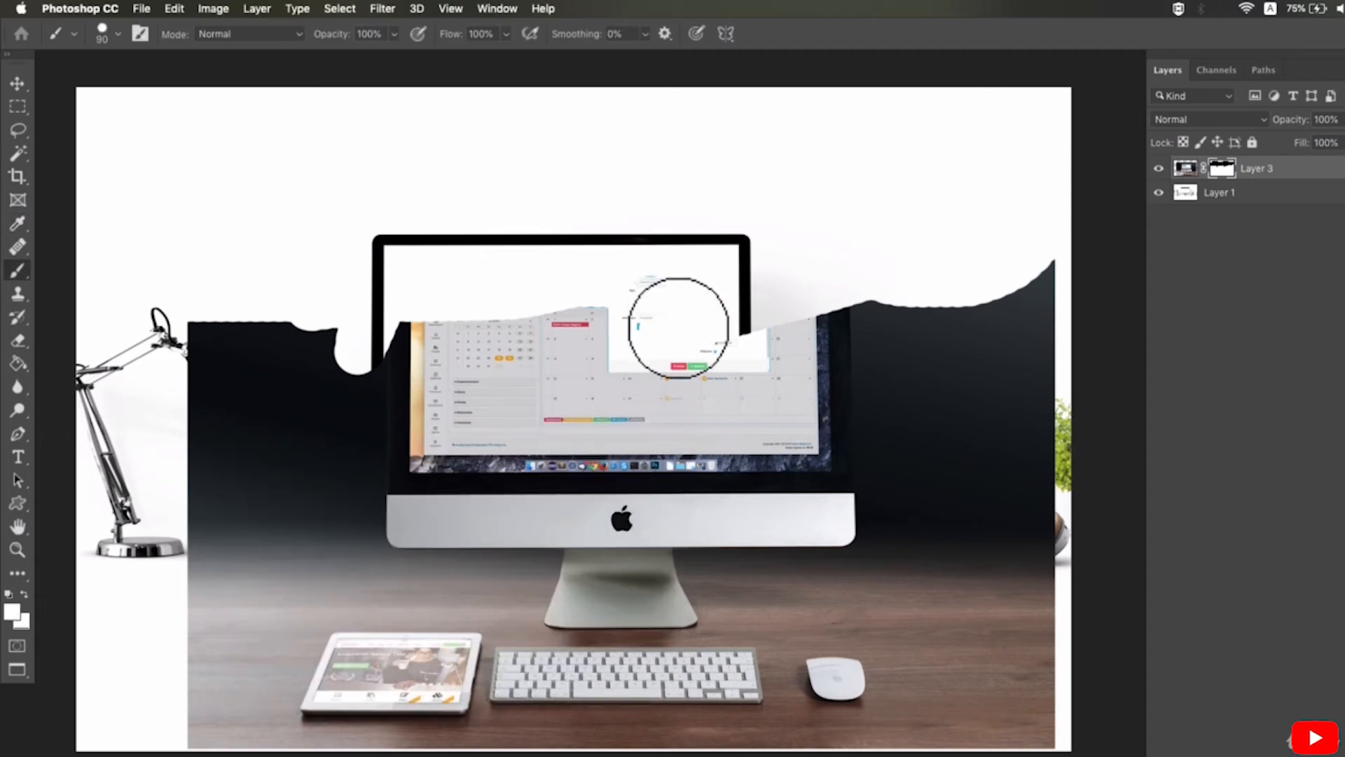
{"action": "mouse_move", "coordinate": [354, 326]}
{"action": "left_mouse_down"}
{"action": "mouse_move", "coordinate": [787, 303]}
{"action": "mouse_move", "coordinate": [865, 280]}
{"action": "mouse_move", "coordinate": [834, 255]}
{"action": "mouse_move", "coordinate": [308, 214]}
{"action": "mouse_move", "coordinate": [420, 234]}
{"action": "mouse_move", "coordinate": [901, 225]}
{"action": "mouse_move", "coordinate": [1291, 246]}
{"action": "mouse_move", "coordinate": [831, 234]}
{"action": "mouse_move", "coordinate": [446, 290]}
{"action": "mouse_move", "coordinate": [277, 288]}
{"action": "left_mouse_up"}
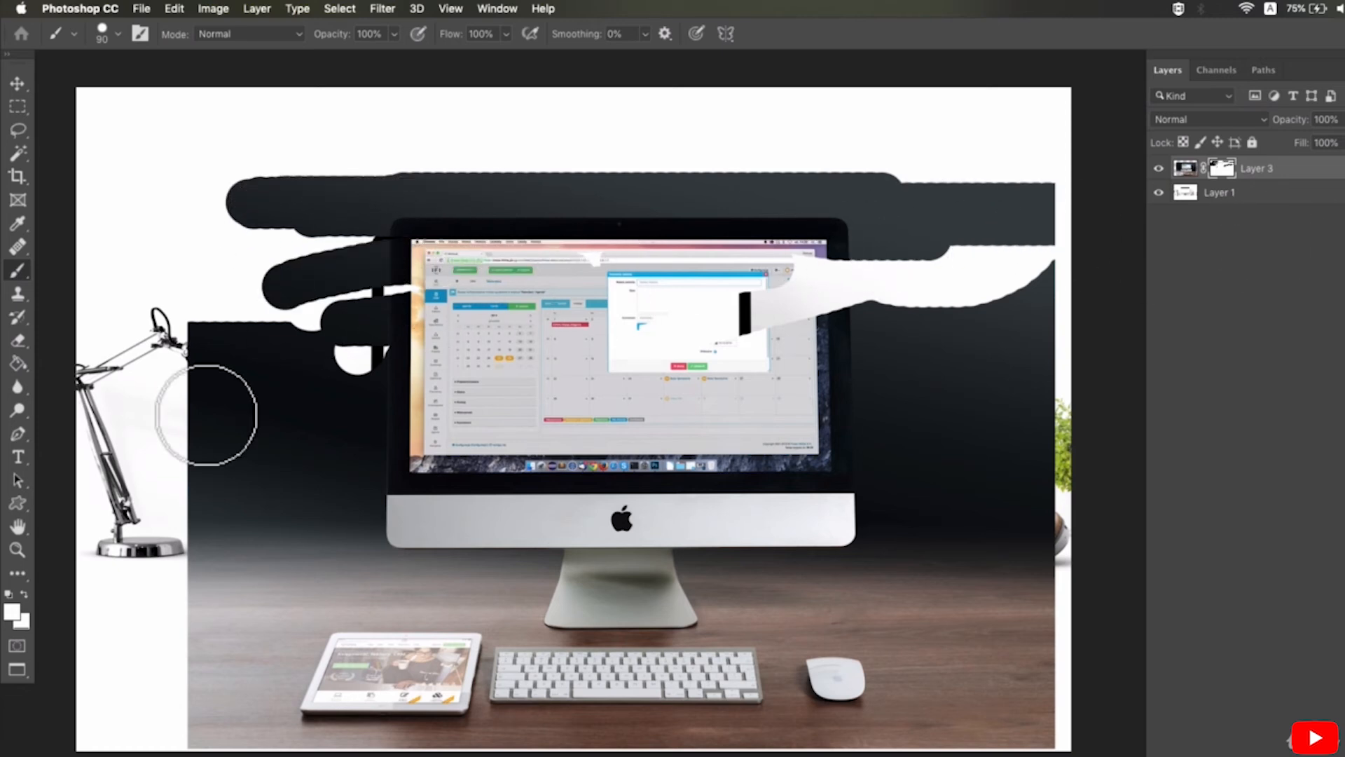
Set the foreground colour to black (000000) and paint on Layer 3's mask down the monitor's centre and across the image's left and upper parts.
{"action": "left_click", "coordinate": [12, 612]}
{"action": "left_click_drag", "start_coordinate": [416, 510], "coordinate": [450, 635]}
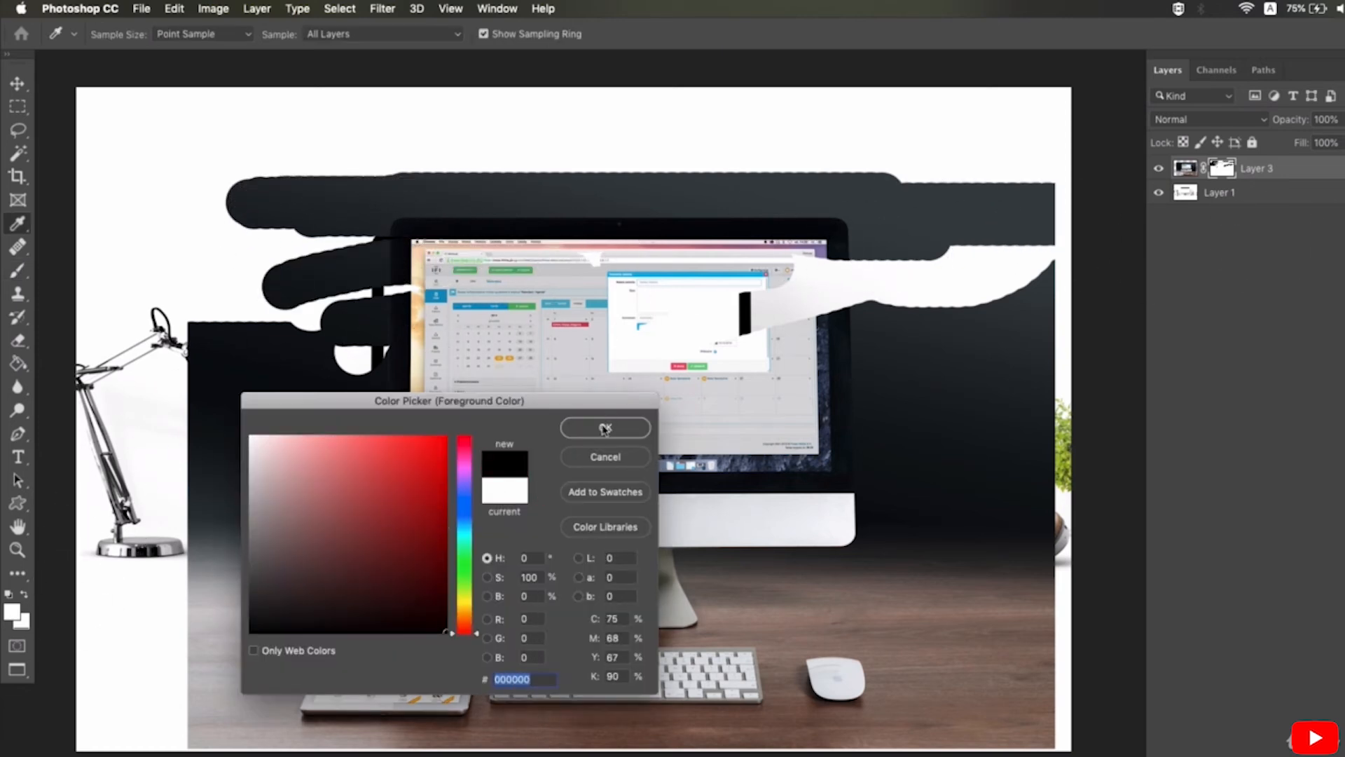
{"action": "left_click", "coordinate": [603, 431]}
{"action": "mouse_move", "coordinate": [620, 182]}
{"action": "left_mouse_down"}
{"action": "mouse_move", "coordinate": [574, 616]}
{"action": "mouse_move", "coordinate": [593, 132]}
{"action": "mouse_move", "coordinate": [601, 511]}
{"action": "mouse_move", "coordinate": [553, 743]}
{"action": "left_mouse_up"}
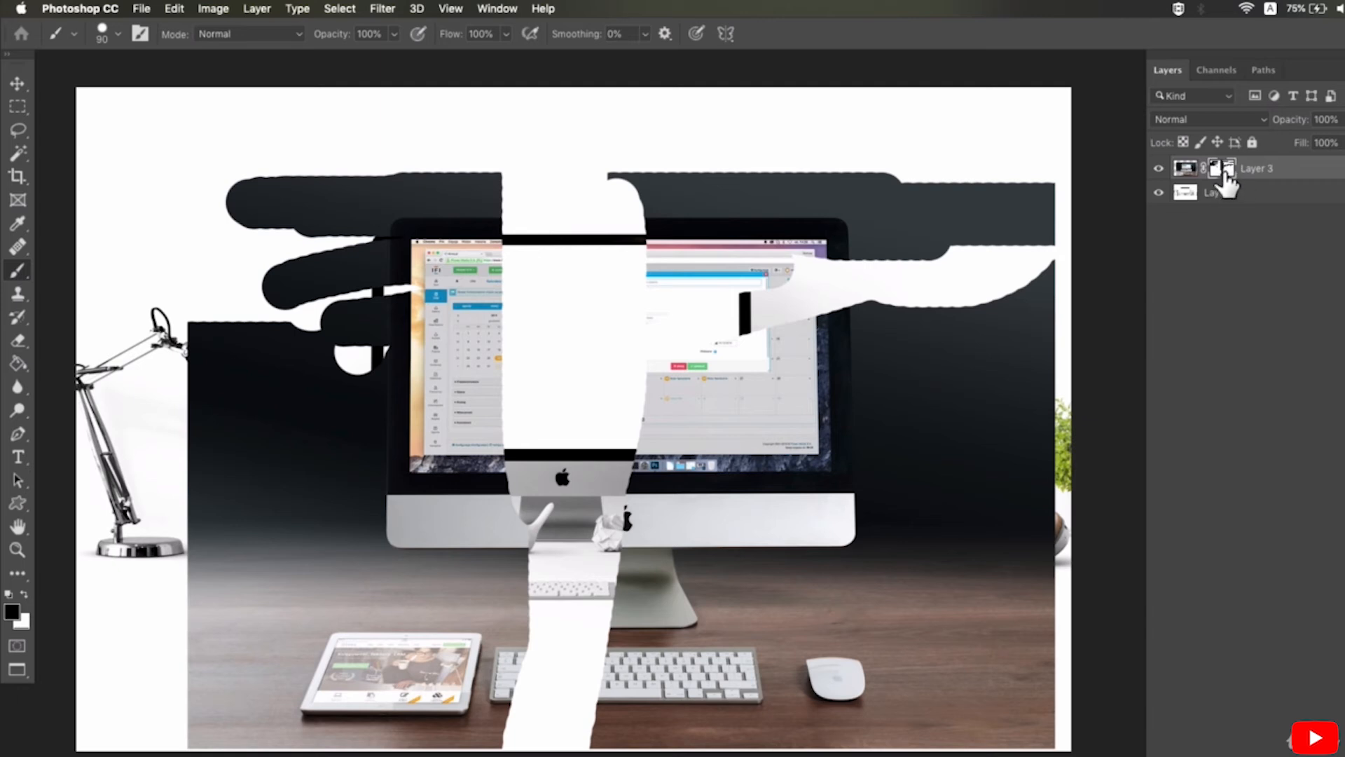
{"action": "mouse_move", "coordinate": [518, 351]}
{"action": "left_mouse_down"}
{"action": "mouse_move", "coordinate": [524, 680]}
{"action": "mouse_move", "coordinate": [487, 134]}
{"action": "mouse_move", "coordinate": [446, 681]}
{"action": "mouse_move", "coordinate": [484, 726]}
{"action": "mouse_move", "coordinate": [477, 374]}
{"action": "mouse_move", "coordinate": [406, 208]}
{"action": "mouse_move", "coordinate": [389, 368]}
{"action": "mouse_move", "coordinate": [399, 365]}
{"action": "mouse_move", "coordinate": [409, 549]}
{"action": "mouse_move", "coordinate": [333, 337]}
{"action": "mouse_move", "coordinate": [370, 208]}
{"action": "mouse_move", "coordinate": [371, 330]}
{"action": "mouse_move", "coordinate": [342, 174]}
{"action": "mouse_move", "coordinate": [321, 700]}
{"action": "mouse_move", "coordinate": [283, 126]}
{"action": "mouse_move", "coordinate": [253, 439]}
{"action": "mouse_move", "coordinate": [304, 227]}
{"action": "mouse_move", "coordinate": [231, 506]}
{"action": "mouse_move", "coordinate": [326, 724]}
{"action": "mouse_move", "coordinate": [680, 753]}
{"action": "mouse_move", "coordinate": [591, 716]}
{"action": "mouse_move", "coordinate": [642, 598]}
{"action": "mouse_move", "coordinate": [666, 632]}
{"action": "mouse_move", "coordinate": [679, 232]}
{"action": "mouse_move", "coordinate": [669, 33]}
{"action": "mouse_move", "coordinate": [633, 219]}
{"action": "mouse_move", "coordinate": [936, 283]}
{"action": "mouse_move", "coordinate": [922, 210]}
{"action": "mouse_move", "coordinate": [624, 149]}
{"action": "mouse_move", "coordinate": [938, 212]}
{"action": "mouse_move", "coordinate": [883, 251]}
{"action": "mouse_move", "coordinate": [1242, 283]}
{"action": "mouse_move", "coordinate": [768, 332]}
{"action": "mouse_move", "coordinate": [635, 308]}
{"action": "mouse_move", "coordinate": [929, 338]}
{"action": "mouse_move", "coordinate": [604, 330]}
{"action": "mouse_move", "coordinate": [795, 387]}
{"action": "mouse_move", "coordinate": [917, 377]}
{"action": "mouse_move", "coordinate": [763, 467]}
{"action": "mouse_move", "coordinate": [1093, 280]}
{"action": "left_mouse_up"}
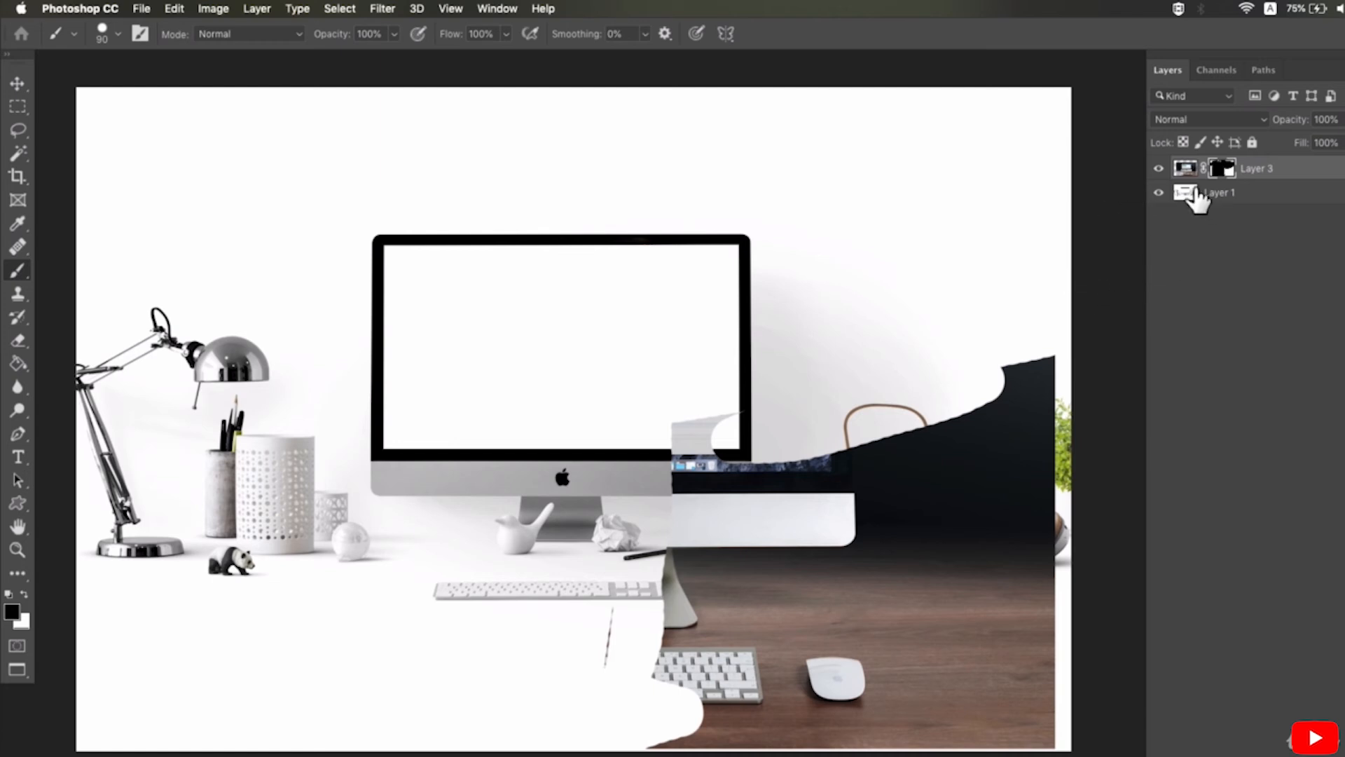
Try painting black on Layer 3's image instead of its mask, and undo the stroke.
{"action": "left_click", "coordinate": [1186, 176]}
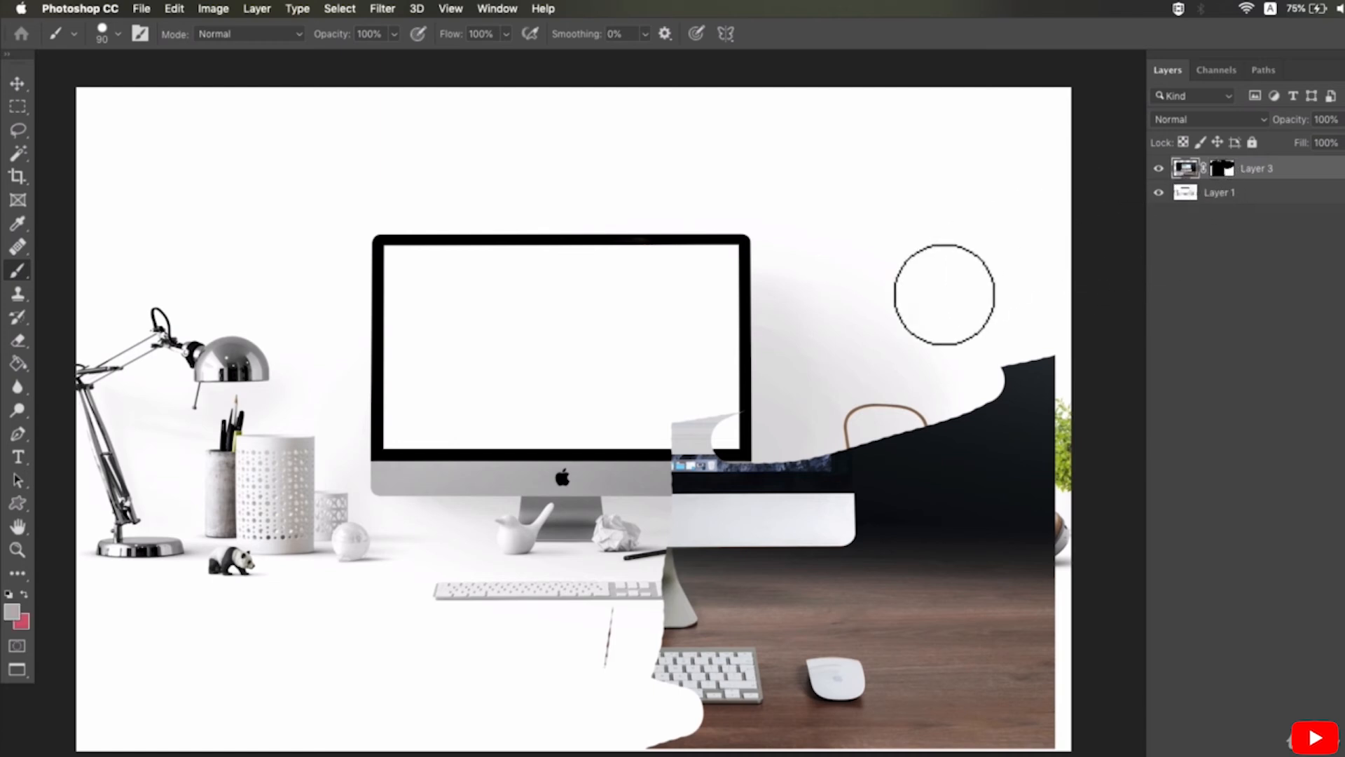
{"action": "left_click", "coordinate": [12, 612]}
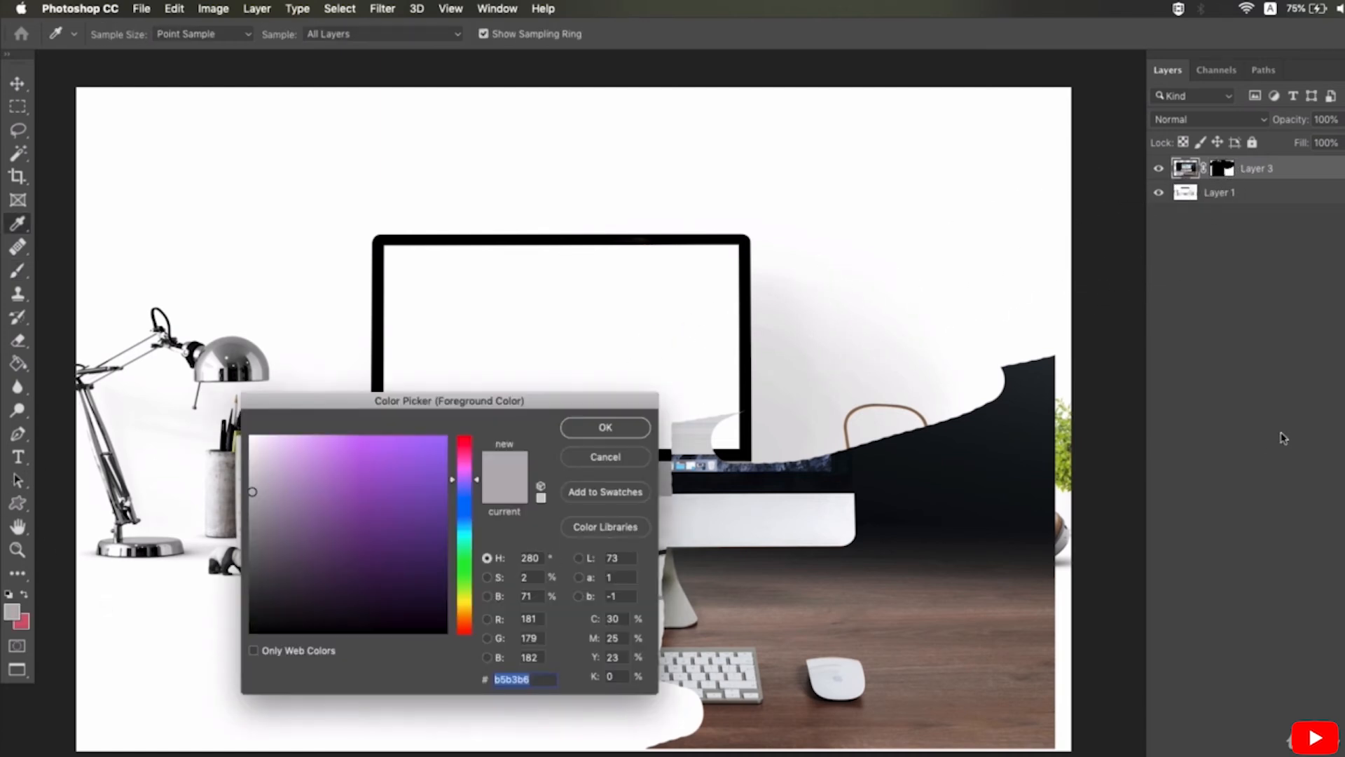
{"action": "left_click_drag", "start_coordinate": [312, 534], "coordinate": [583, 743]}
{"action": "key", "text": "Return"}
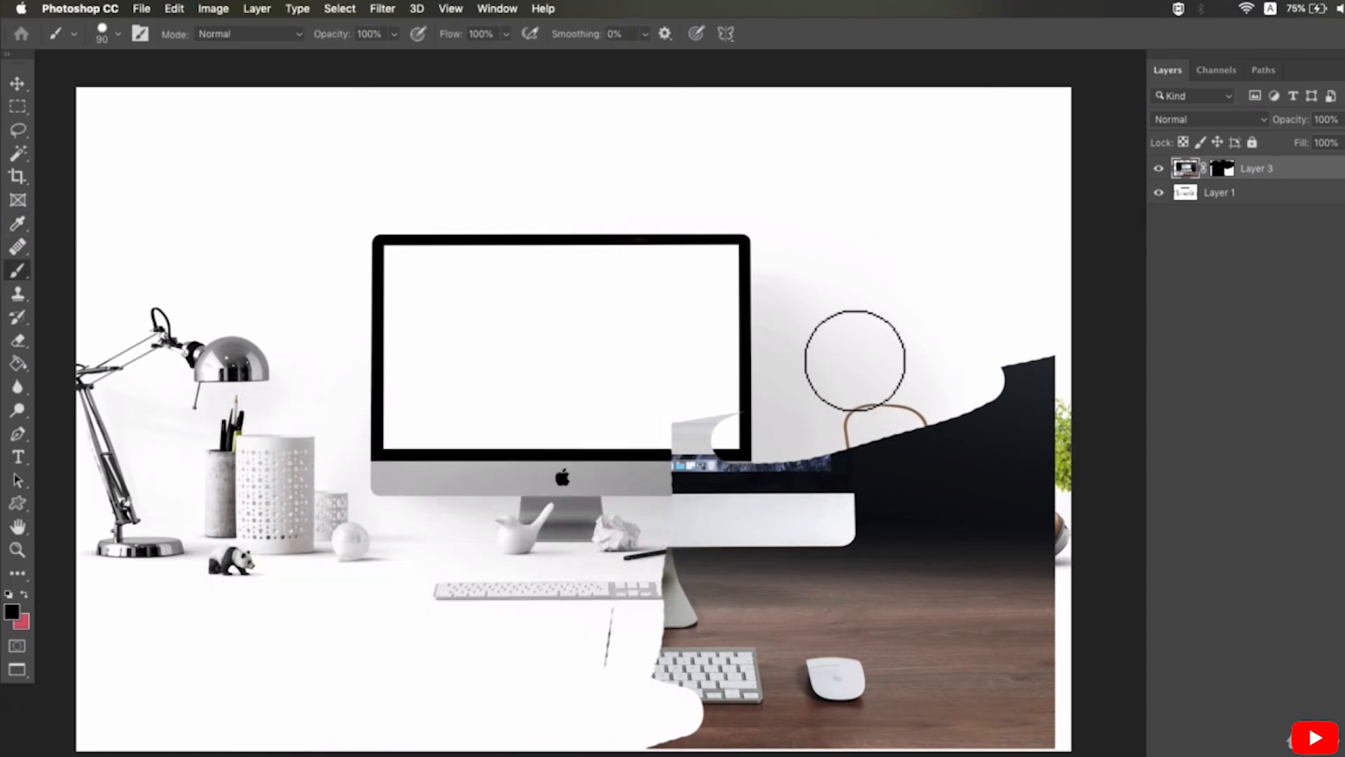
{"action": "left_click_drag", "start_coordinate": [592, 468], "coordinate": [697, 433]}
{"action": "key", "text": "super+z"}
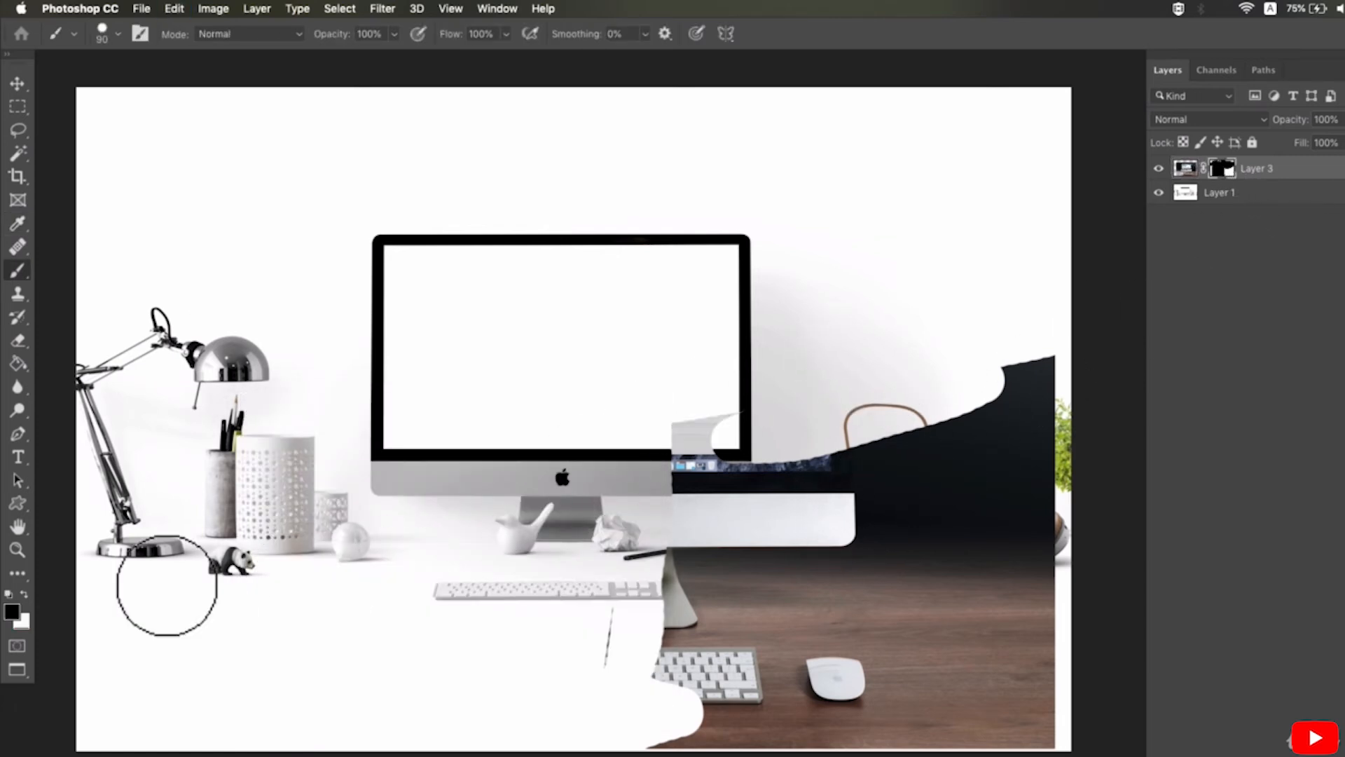
Choose red (ff0000) as the foreground colour and paint on Layer 3's mask diagonally across the monitor and the dark background.
{"action": "left_click", "coordinate": [12, 615]}
{"action": "left_click", "coordinate": [445, 437]}
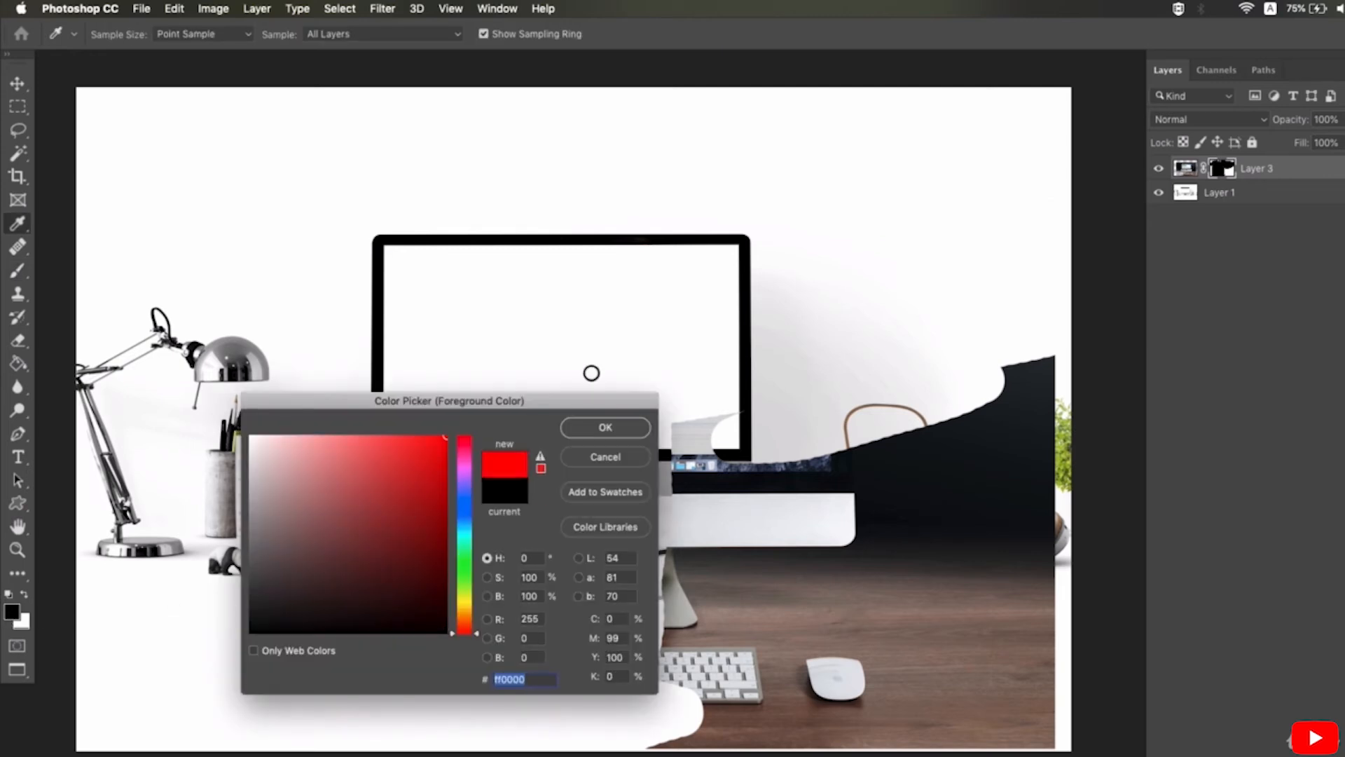
{"action": "left_click", "coordinate": [605, 428]}
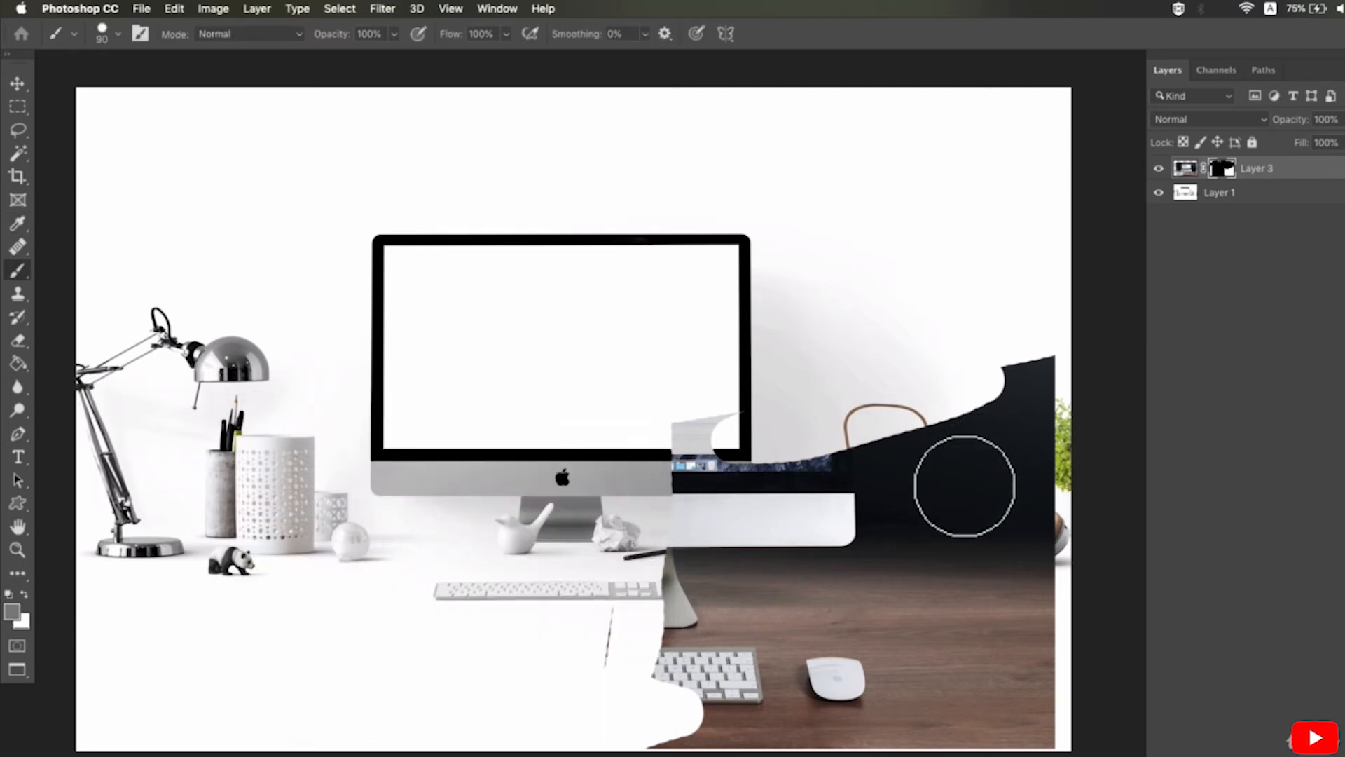
{"action": "mouse_move", "coordinate": [991, 490]}
{"action": "left_mouse_down"}
{"action": "mouse_move", "coordinate": [616, 631]}
{"action": "mouse_move", "coordinate": [1009, 382]}
{"action": "left_mouse_up"}
{"action": "mouse_move", "coordinate": [911, 534]}
{"action": "left_mouse_down"}
{"action": "mouse_move", "coordinate": [993, 444]}
{"action": "mouse_move", "coordinate": [907, 530]}
{"action": "mouse_move", "coordinate": [939, 364]}
{"action": "mouse_move", "coordinate": [957, 389]}
{"action": "mouse_move", "coordinate": [765, 449]}
{"action": "mouse_move", "coordinate": [959, 328]}
{"action": "mouse_move", "coordinate": [553, 465]}
{"action": "mouse_move", "coordinate": [548, 494]}
{"action": "mouse_move", "coordinate": [900, 400]}
{"action": "mouse_move", "coordinate": [905, 429]}
{"action": "mouse_move", "coordinate": [1152, 347]}
{"action": "mouse_move", "coordinate": [854, 607]}
{"action": "mouse_move", "coordinate": [777, 527]}
{"action": "mouse_move", "coordinate": [712, 309]}
{"action": "left_mouse_up"}
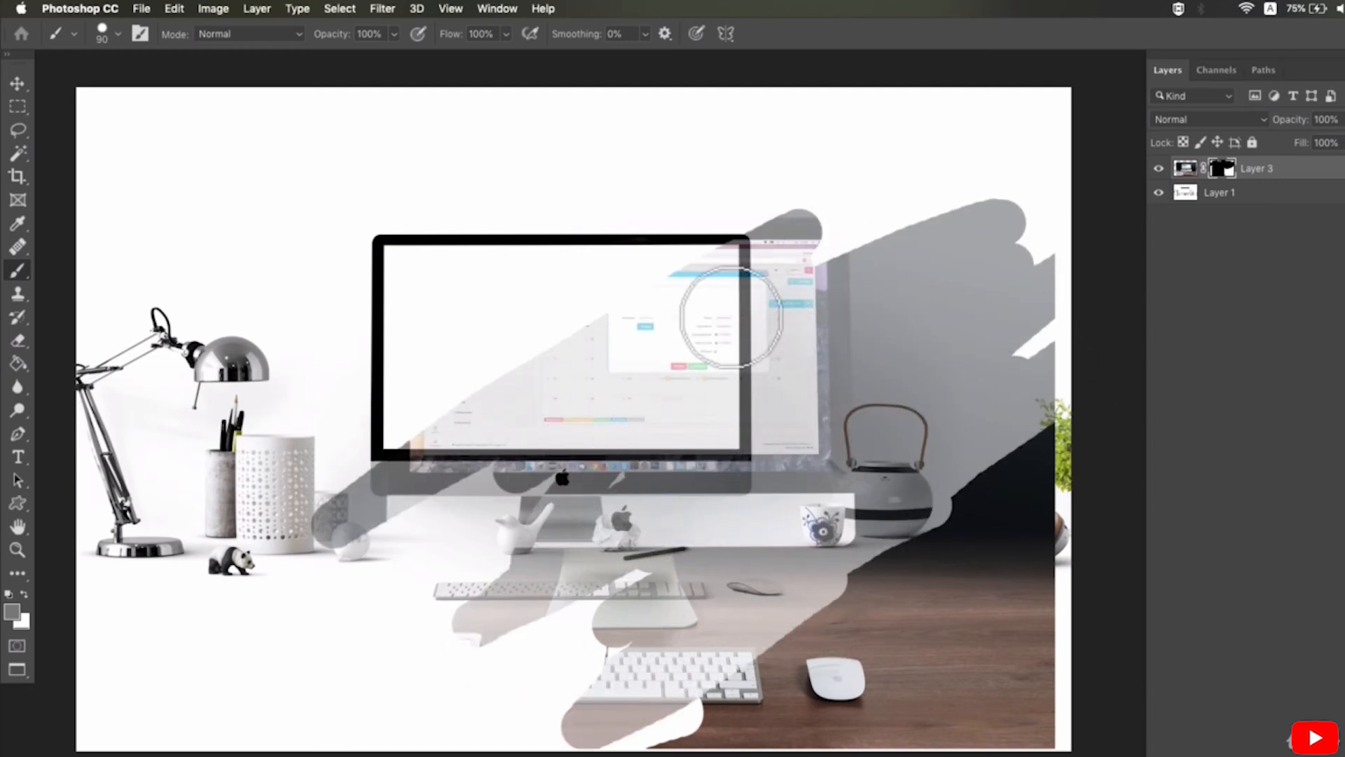
Try painting on Layer 3's mask with blue (0096ff), and undo the coloured strokes.
{"action": "left_click", "coordinate": [12, 613]}
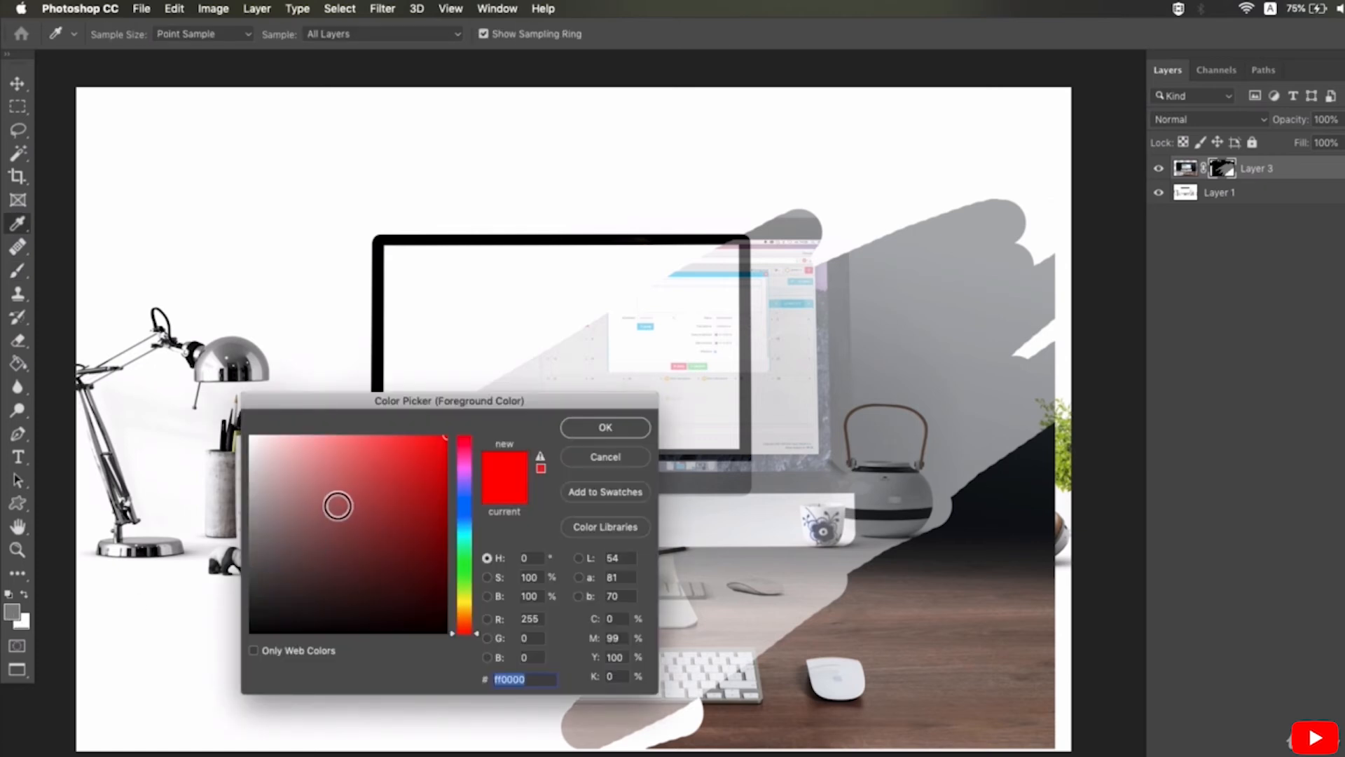
{"action": "left_click", "coordinate": [465, 521]}
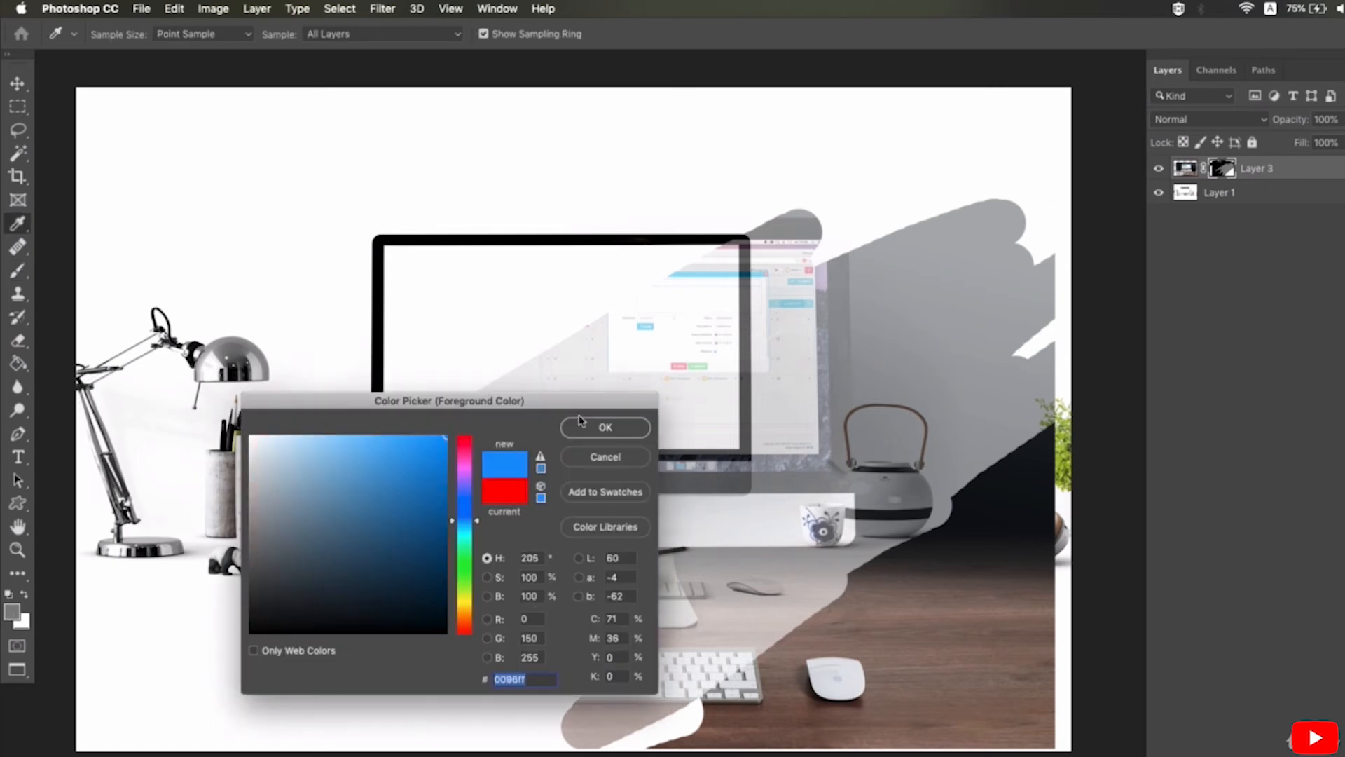
{"action": "key", "text": "Return"}
{"action": "mouse_move", "coordinate": [811, 541]}
{"action": "left_mouse_down"}
{"action": "mouse_move", "coordinate": [1056, 414]}
{"action": "mouse_move", "coordinate": [947, 595]}
{"action": "mouse_move", "coordinate": [1001, 626]}
{"action": "mouse_move", "coordinate": [1063, 429]}
{"action": "mouse_move", "coordinate": [1006, 460]}
{"action": "mouse_move", "coordinate": [1074, 570]}
{"action": "left_mouse_up"}
{"action": "key", "text": "super+z"}
{"action": "key", "text": "super+z"}
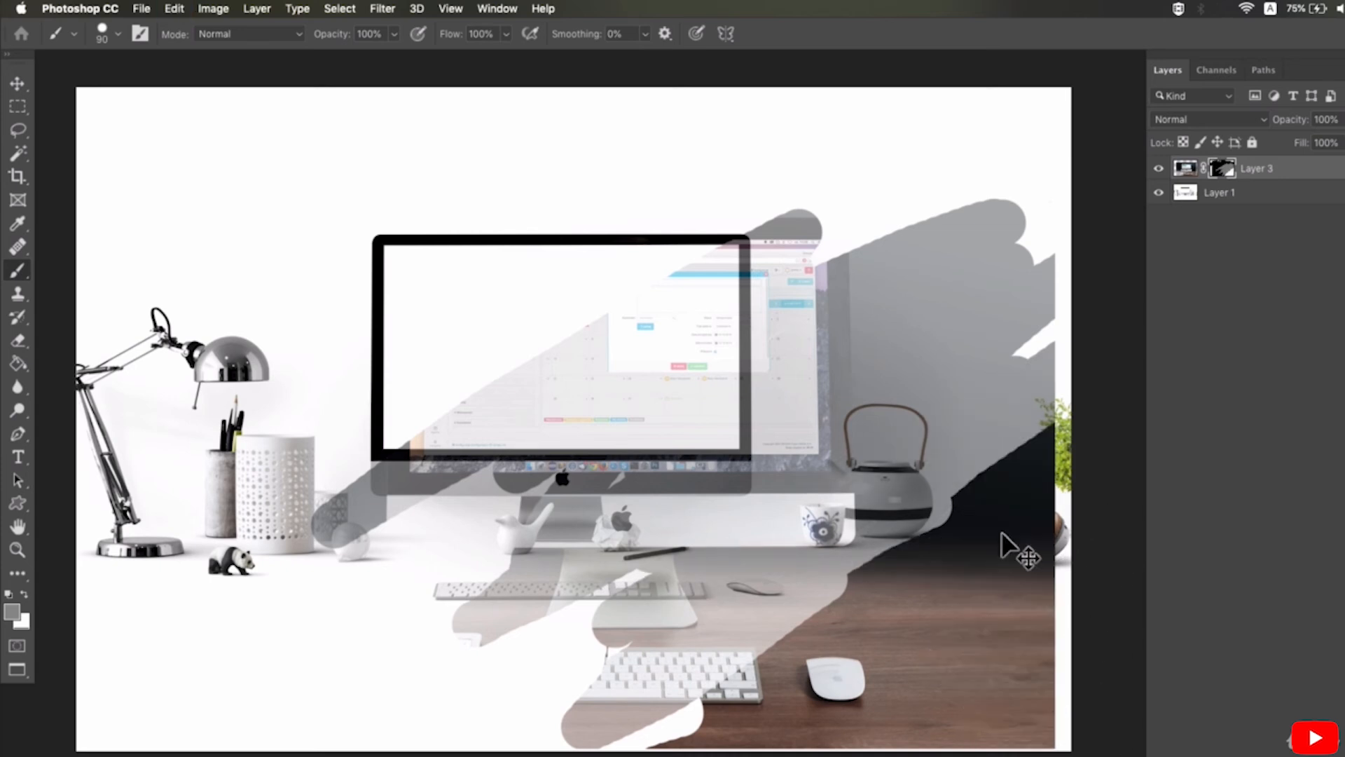
Set the foreground colour back to black (000000) for the mask.
{"action": "left_click", "coordinate": [10, 611]}
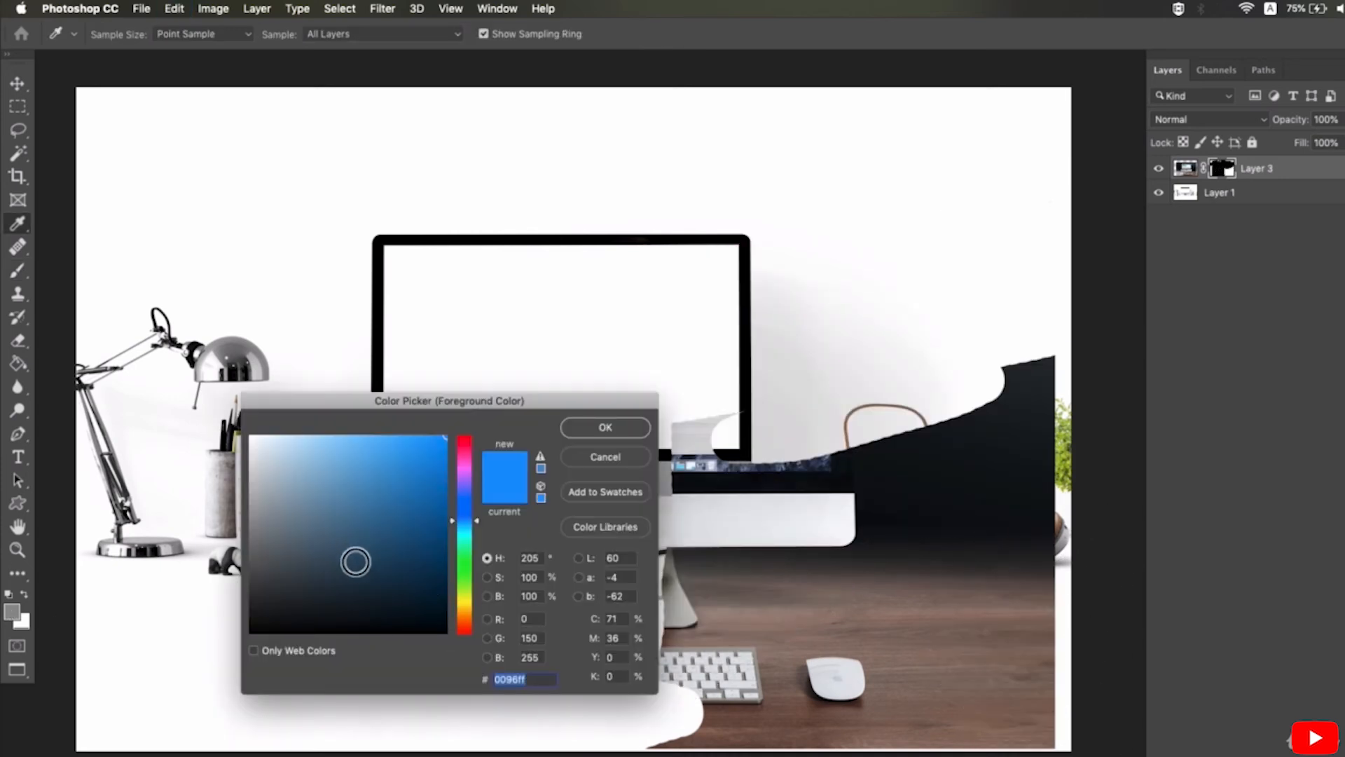
{"action": "type", "text": "000000"}
{"action": "left_click", "coordinate": [605, 427]}
Try painting black at 46% brush opacity on the mask over the dark background and wooden desk, and undo the stroke.
{"action": "left_click", "coordinate": [396, 35]}
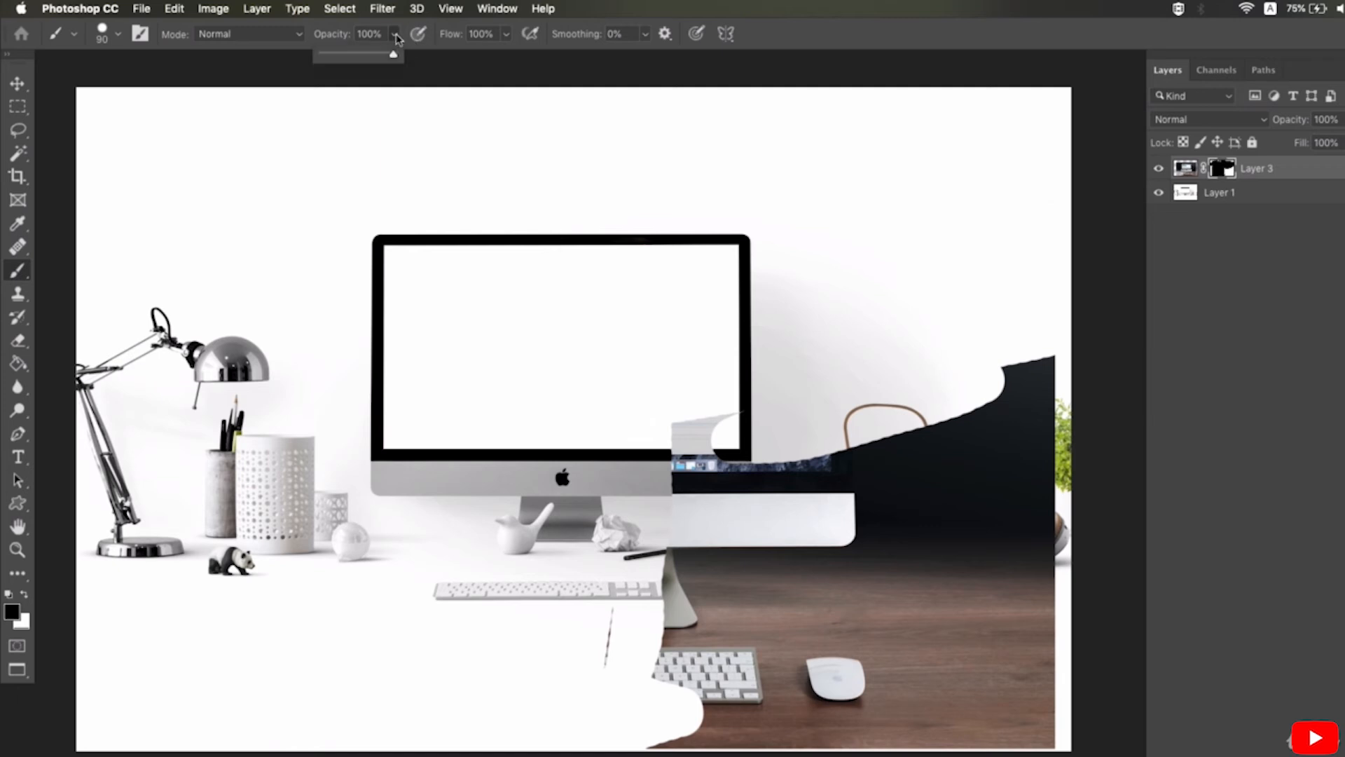
{"action": "mouse_move", "coordinate": [858, 516]}
{"action": "left_mouse_down"}
{"action": "mouse_move", "coordinate": [1074, 328]}
{"action": "mouse_move", "coordinate": [1015, 286]}
{"action": "mouse_move", "coordinate": [1009, 482]}
{"action": "mouse_move", "coordinate": [1027, 551]}
{"action": "mouse_move", "coordinate": [965, 605]}
{"action": "left_mouse_up"}
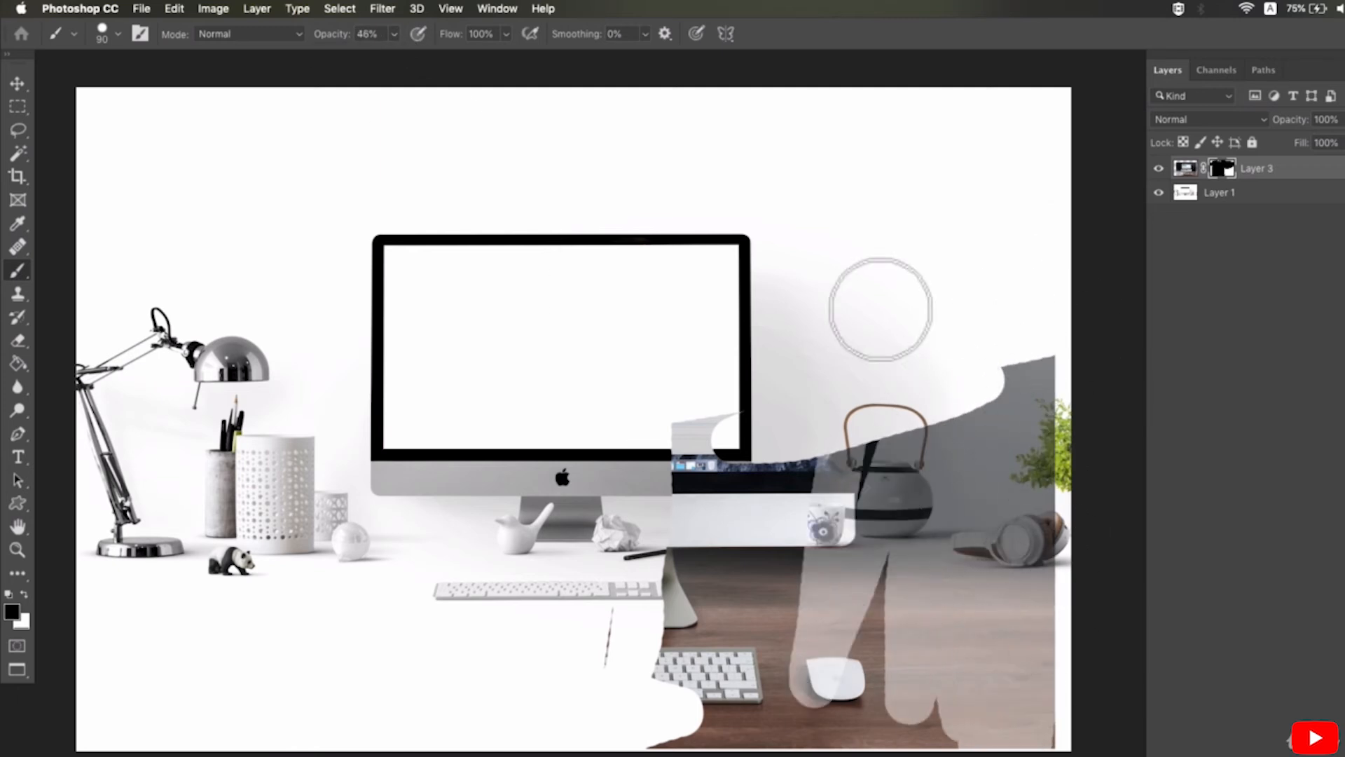
{"action": "key", "text": "ctrl+z"}
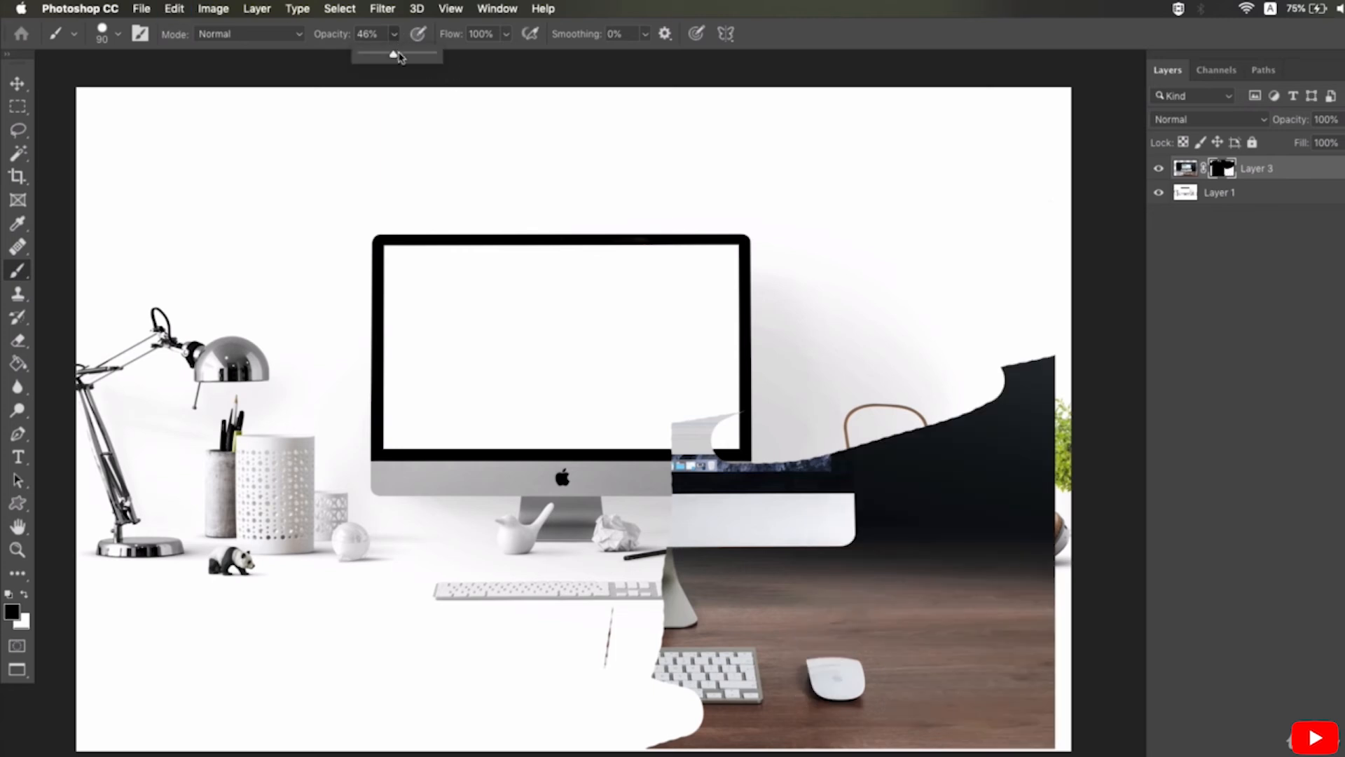
Set the brush opacity to 100% and paint black on Layer 3's mask over the remaining monitor and dark background.
{"action": "left_click_drag", "start_coordinate": [398, 56], "coordinate": [440, 56]}
{"action": "mouse_move", "coordinate": [756, 300]}
{"action": "left_mouse_down"}
{"action": "mouse_move", "coordinate": [782, 386]}
{"action": "mouse_move", "coordinate": [561, 580]}
{"action": "mouse_move", "coordinate": [604, 655]}
{"action": "mouse_move", "coordinate": [516, 747]}
{"action": "mouse_move", "coordinate": [636, 719]}
{"action": "mouse_move", "coordinate": [1030, 444]}
{"action": "mouse_move", "coordinate": [823, 465]}
{"action": "mouse_move", "coordinate": [1042, 413]}
{"action": "mouse_move", "coordinate": [1040, 557]}
{"action": "mouse_move", "coordinate": [1067, 752]}
{"action": "mouse_move", "coordinate": [1086, 689]}
{"action": "mouse_move", "coordinate": [1072, 752]}
{"action": "mouse_move", "coordinate": [1037, 505]}
{"action": "mouse_move", "coordinate": [932, 523]}
{"action": "mouse_move", "coordinate": [926, 560]}
{"action": "mouse_move", "coordinate": [994, 518]}
{"action": "mouse_move", "coordinate": [1026, 468]}
{"action": "left_mouse_up"}
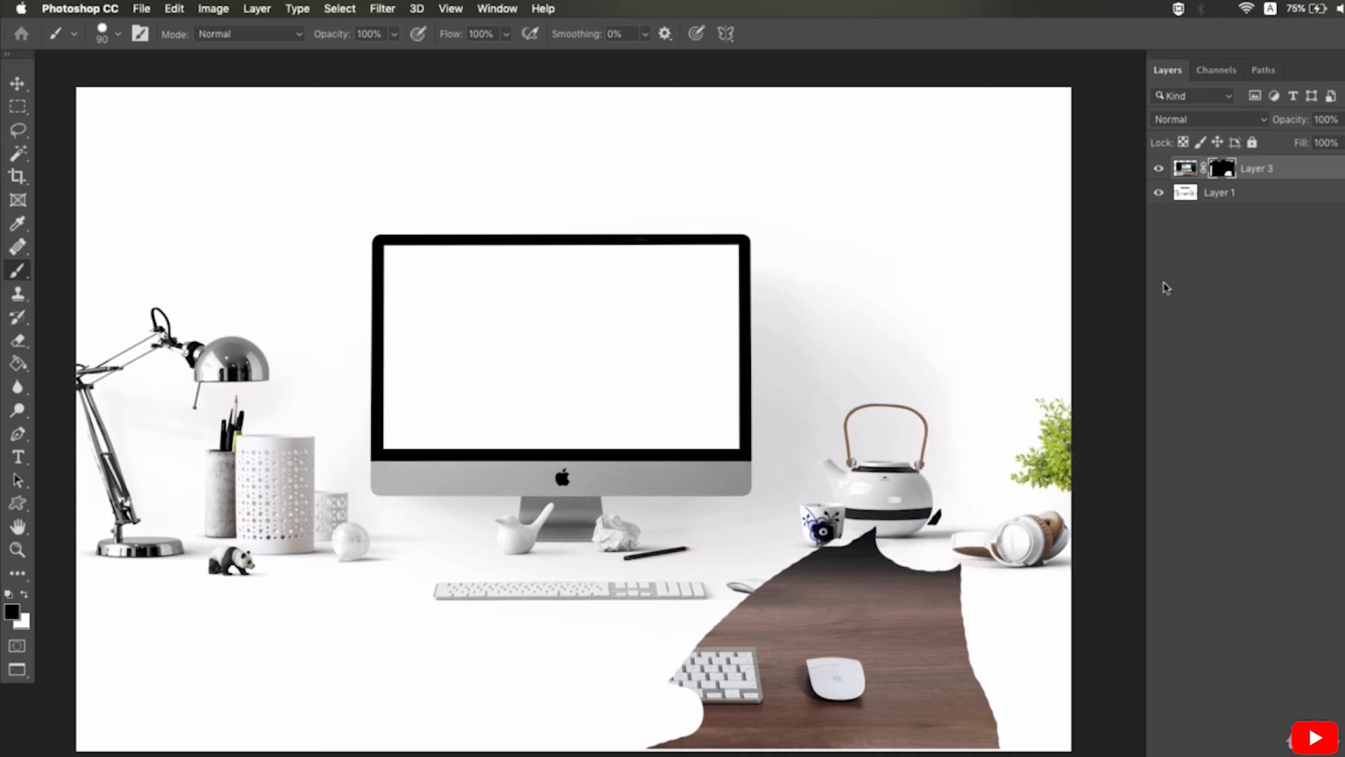
Try applying Layer 3's mask permanently and moving the remaining desk piece with the Move tool.
{"action": "right_click", "coordinate": [1218, 174]}
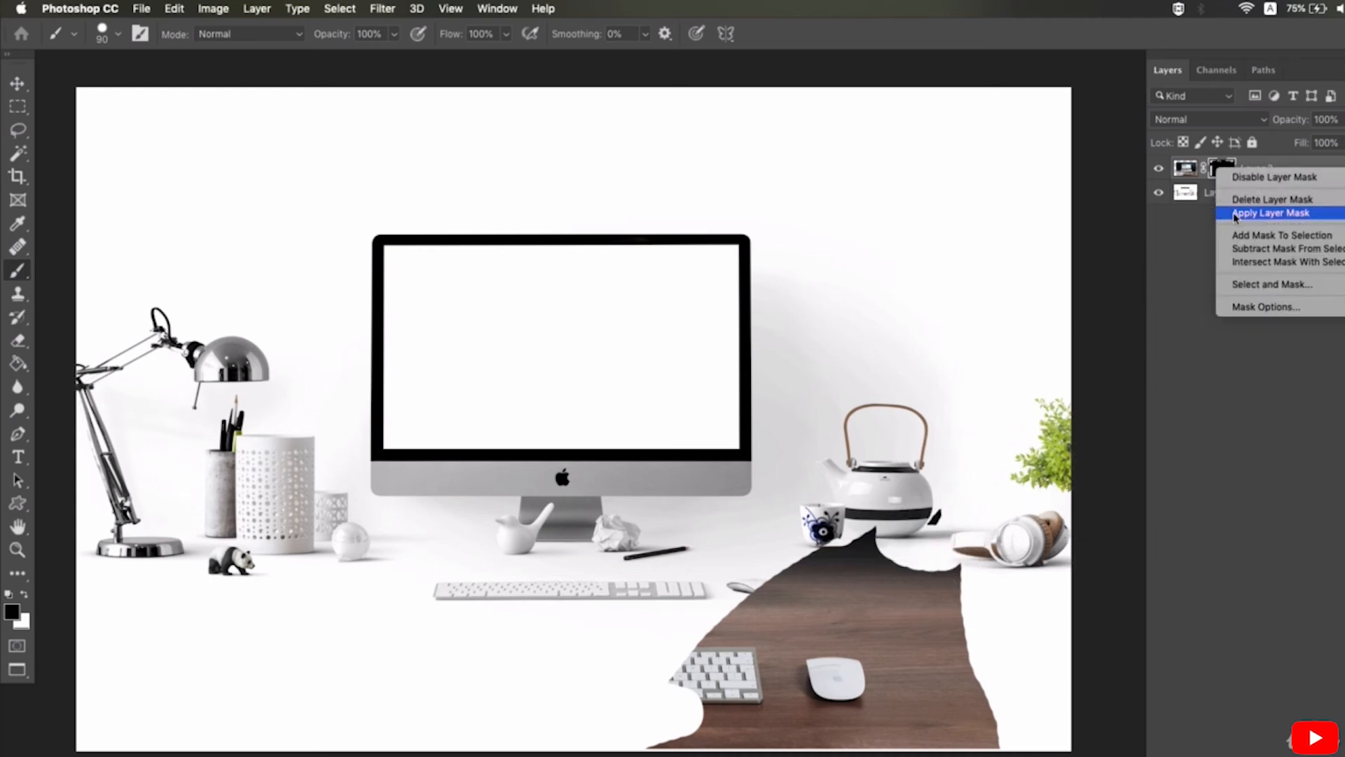
{"action": "left_click", "coordinate": [1296, 212]}
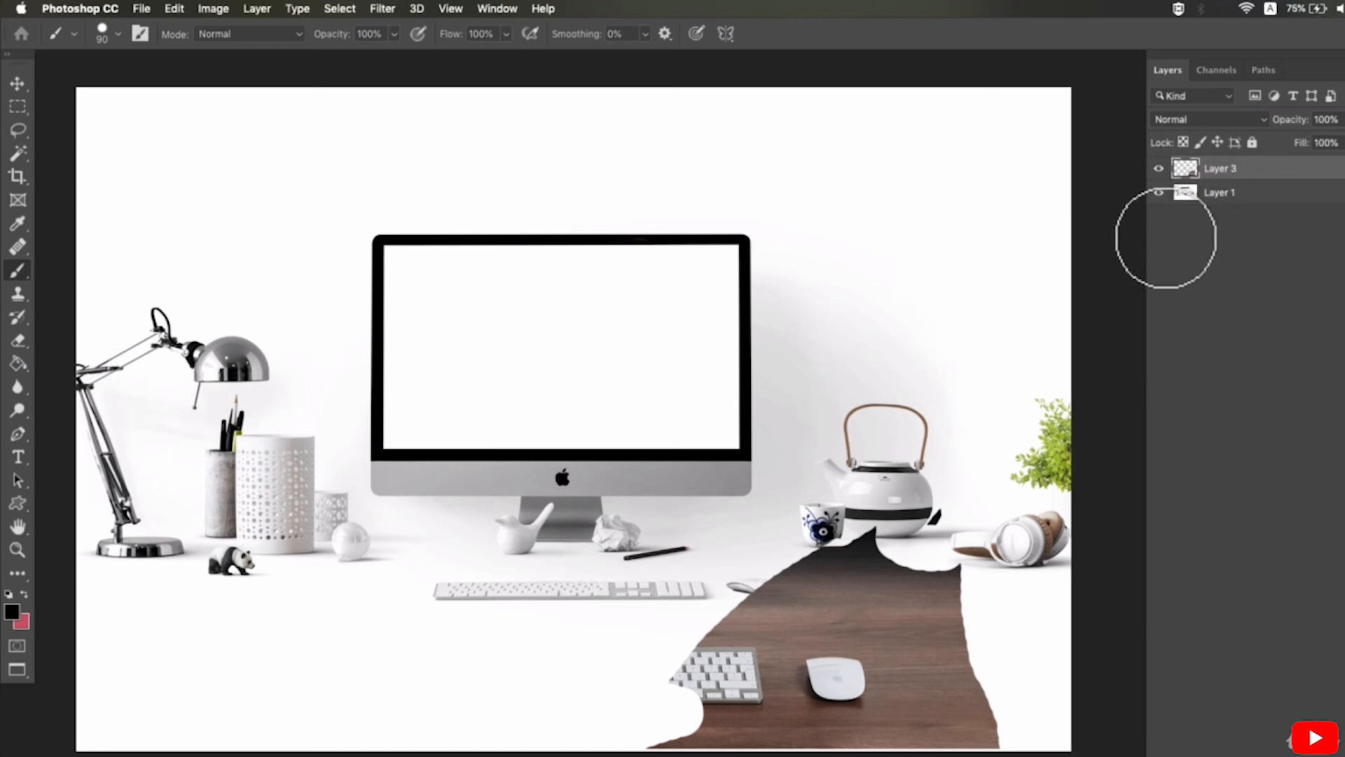
{"action": "key", "text": "v"}
{"action": "mouse_move", "coordinate": [847, 614]}
{"action": "left_mouse_down"}
{"action": "mouse_move", "coordinate": [461, 403]}
{"action": "mouse_move", "coordinate": [533, 276]}
{"action": "mouse_move", "coordinate": [906, 424]}
{"action": "mouse_move", "coordinate": [566, 258]}
{"action": "mouse_move", "coordinate": [443, 330]}
{"action": "mouse_move", "coordinate": [421, 377]}
{"action": "mouse_move", "coordinate": [513, 436]}
{"action": "mouse_move", "coordinate": [708, 501]}
{"action": "mouse_move", "coordinate": [766, 474]}
{"action": "left_mouse_up"}
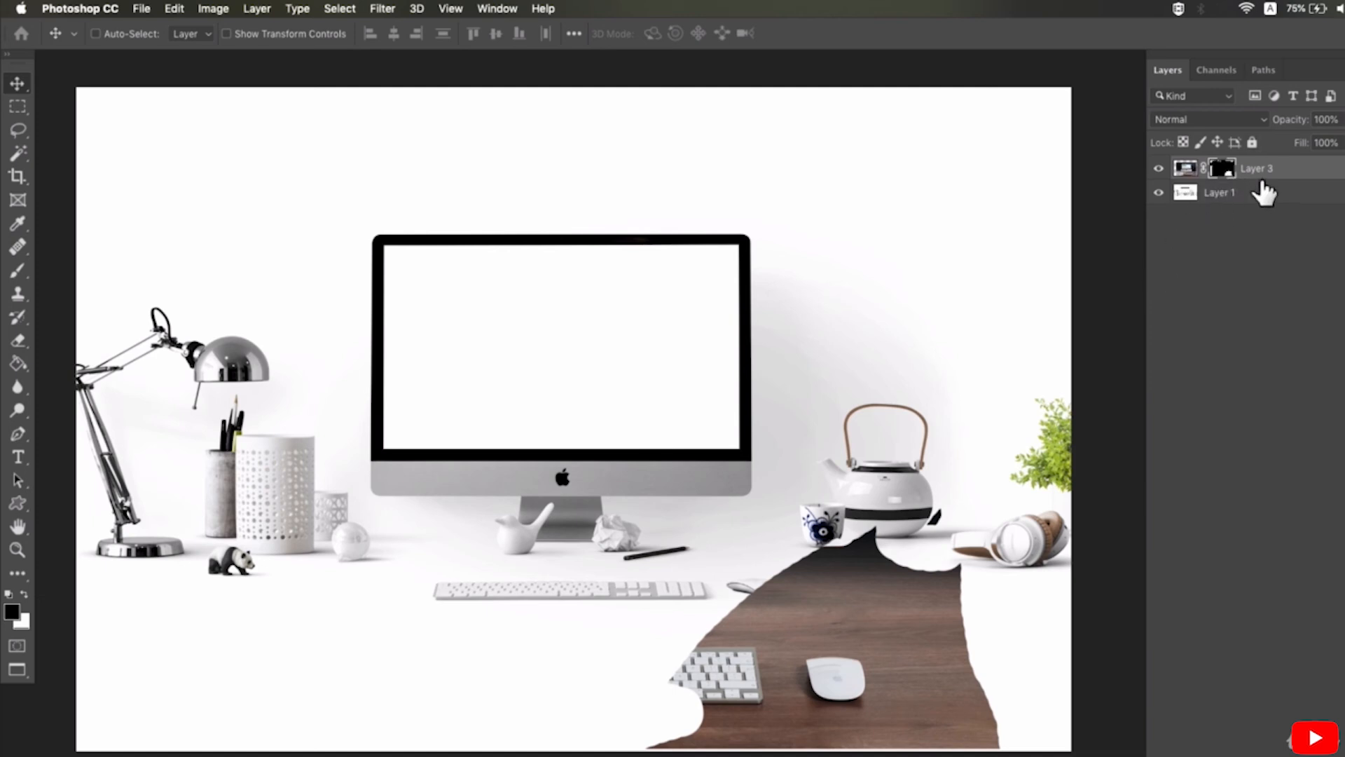
Target Layer 3's mask with the Brush tool and paint black to trim the edges of the remaining desk piece.
{"action": "left_click_drag", "start_coordinate": [1261, 184], "coordinate": [1239, 172]}
{"action": "left_click", "coordinate": [17, 270]}
{"action": "mouse_move", "coordinate": [890, 568]}
{"action": "left_mouse_down"}
{"action": "mouse_move", "coordinate": [720, 559]}
{"action": "mouse_move", "coordinate": [1041, 604]}
{"action": "mouse_move", "coordinate": [721, 617]}
{"action": "mouse_move", "coordinate": [720, 756]}
{"action": "mouse_move", "coordinate": [782, 616]}
{"action": "mouse_move", "coordinate": [1063, 729]}
{"action": "left_mouse_up"}
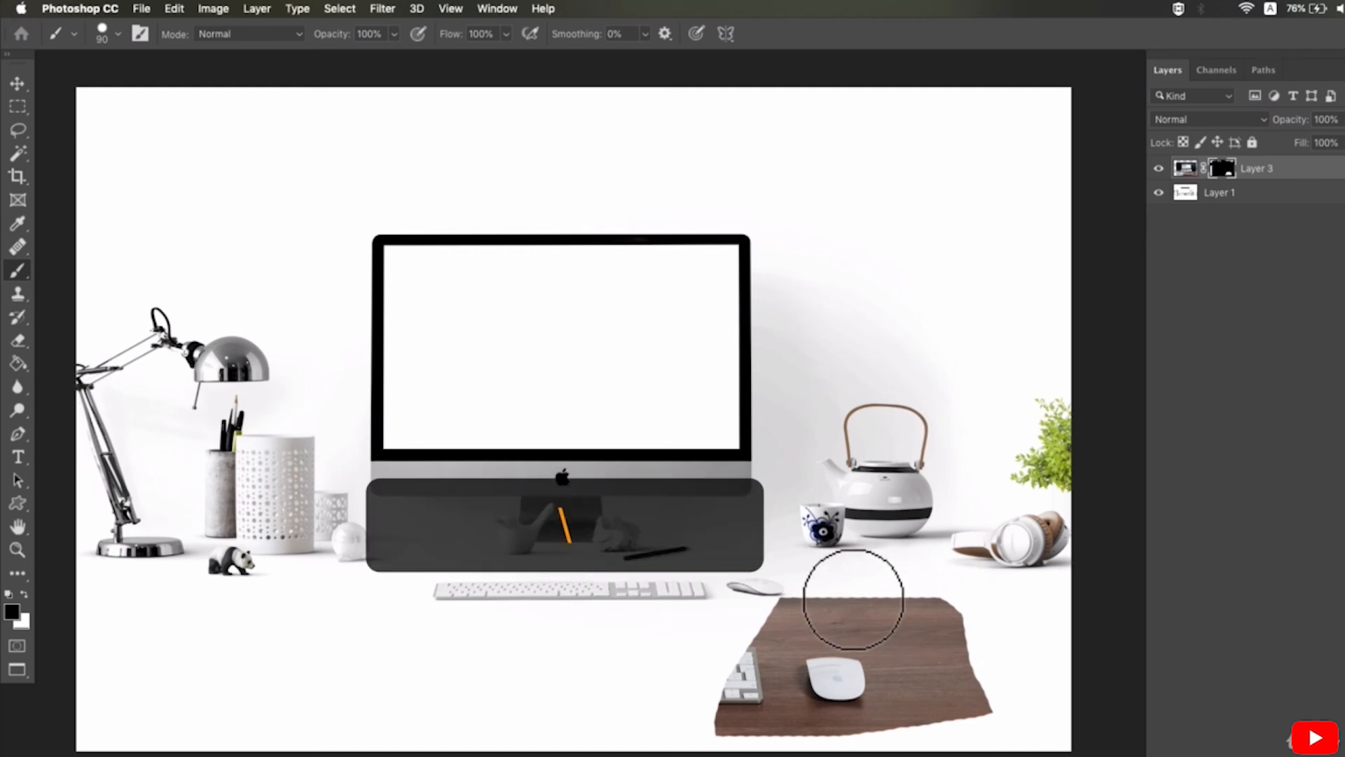
Show the mask as a red overlay and paint white on it to reveal a diagonal band across the monitor.
{"action": "key", "text": "backslash"}
{"action": "key", "text": "x"}
{"action": "left_click_drag", "start_coordinate": [883, 116], "coordinate": [673, 469]}
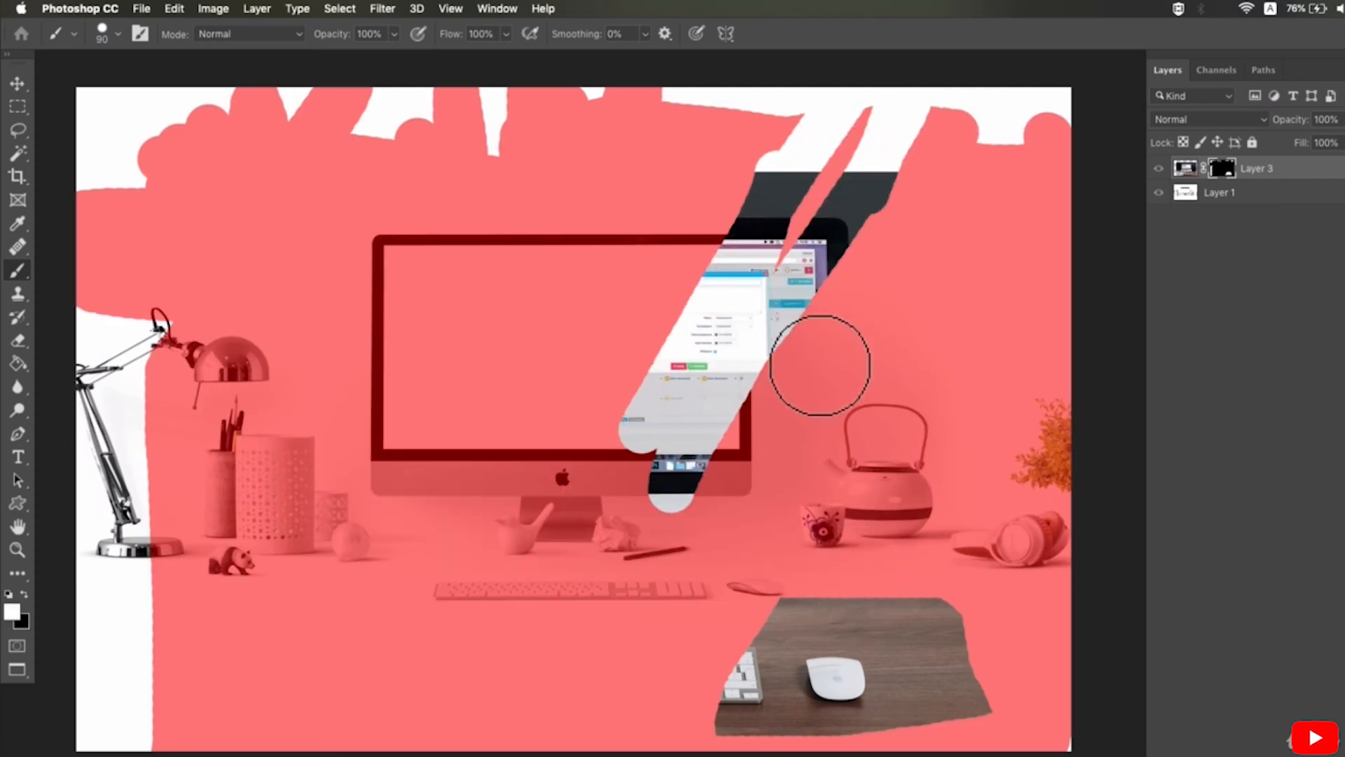
{"action": "left_click_drag", "start_coordinate": [820, 364], "coordinate": [787, 360]}
{"action": "key", "text": "backslash"}
{"action": "key", "text": "backslash"}
Switch the foreground to black, paint over the revealed diagonal band on Layer 3's mask, and hide the red overlay.
{"action": "key", "text": "x"}
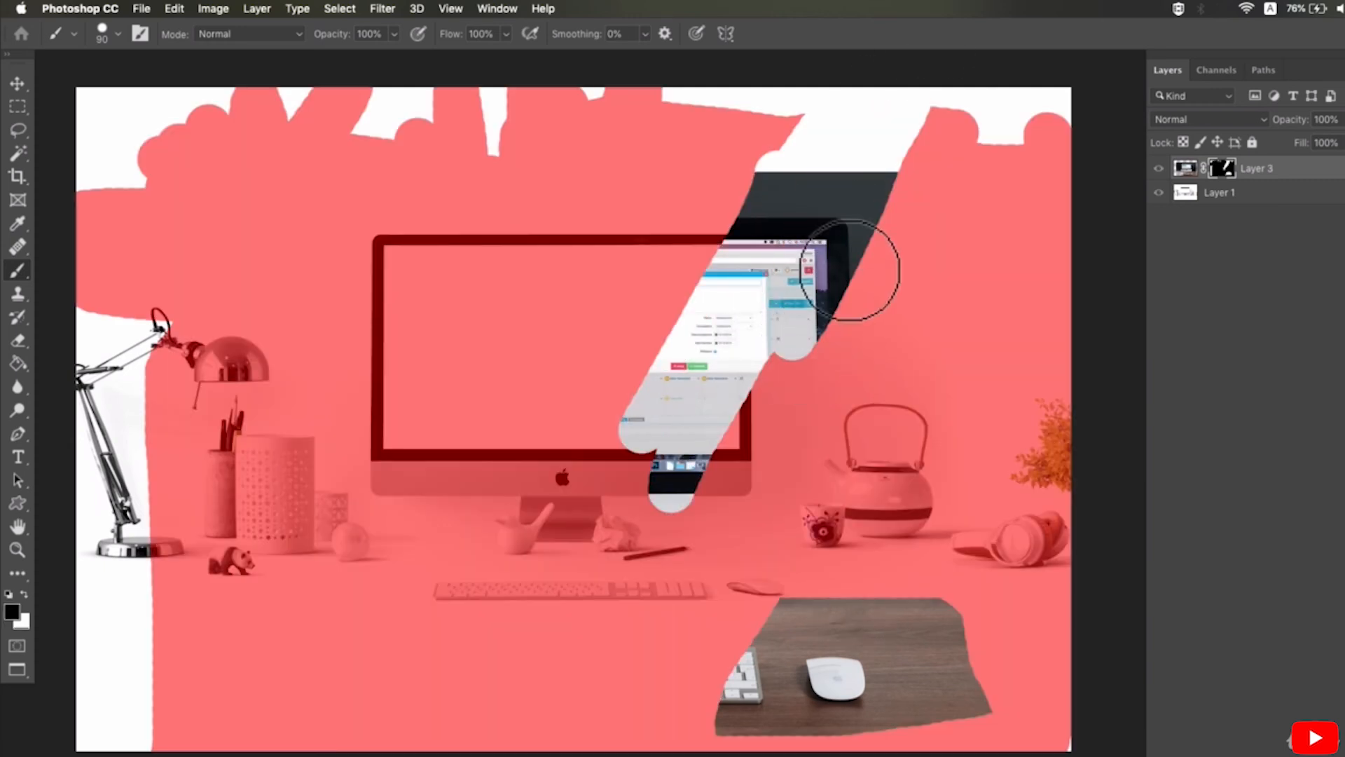
{"action": "key", "text": "backslash"}
{"action": "mouse_move", "coordinate": [865, 264]}
{"action": "left_mouse_down"}
{"action": "mouse_move", "coordinate": [821, 293]}
{"action": "mouse_move", "coordinate": [918, 187]}
{"action": "mouse_move", "coordinate": [806, 224]}
{"action": "mouse_move", "coordinate": [636, 519]}
{"action": "left_mouse_up"}
{"action": "key", "text": "backslash"}
{"action": "left_click_drag", "start_coordinate": [812, 183], "coordinate": [690, 480]}
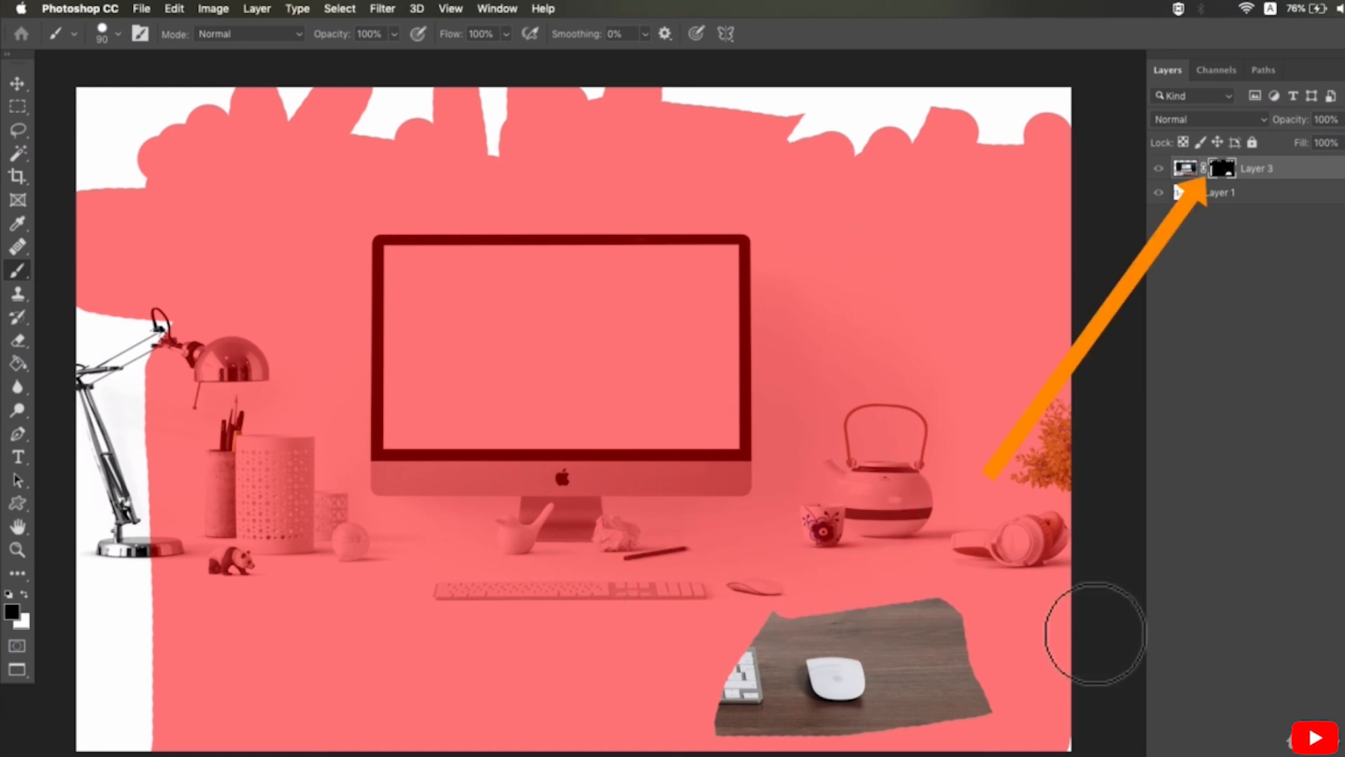
{"action": "key", "text": "backslash"}
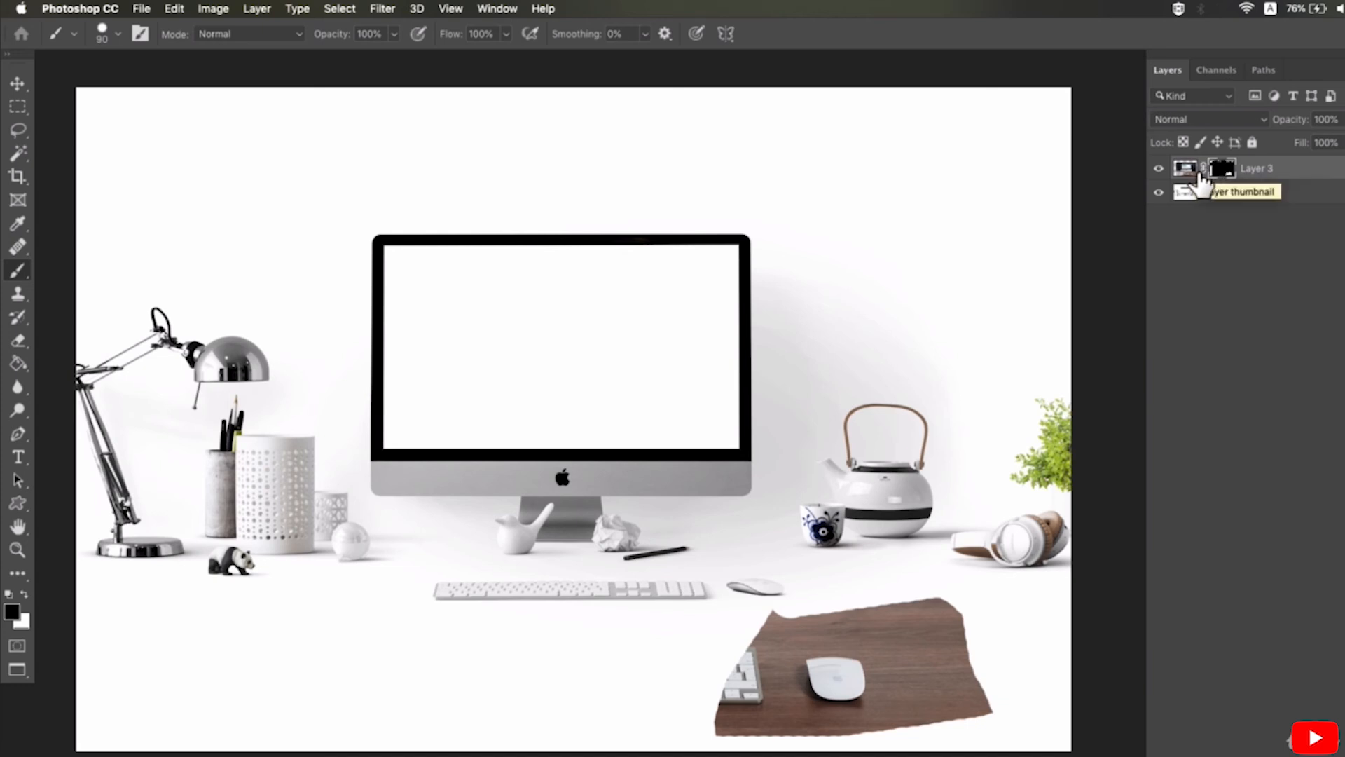
Move Layer 3 with its mask linked and unlinked, leaving the desk piece slightly up and to the left with the mask linked.
{"action": "key", "text": "v"}
{"action": "left_click_drag", "start_coordinate": [927, 620], "coordinate": [946, 656]}
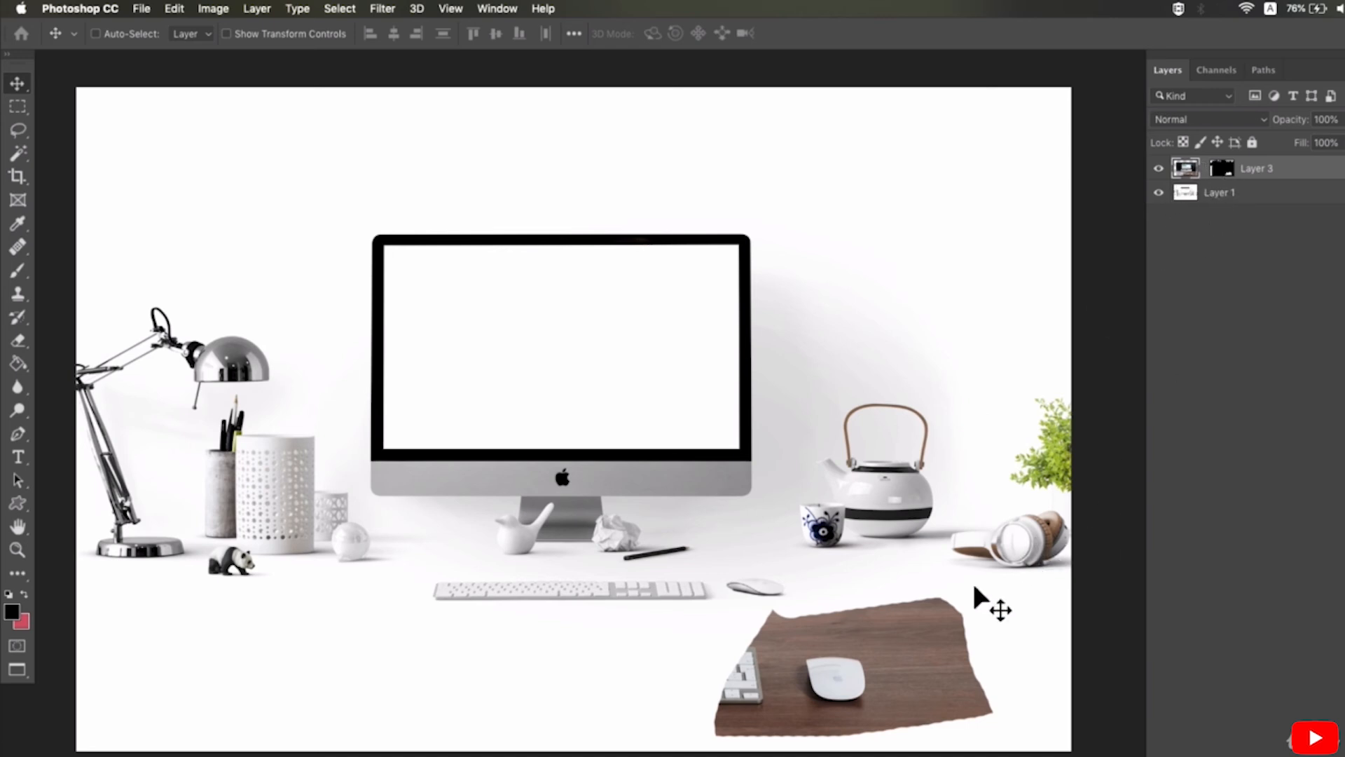
{"action": "left_click_drag", "start_coordinate": [931, 624], "coordinate": [919, 562]}
{"action": "mouse_move", "coordinate": [925, 641]}
{"action": "left_mouse_down"}
{"action": "mouse_move", "coordinate": [838, 515]}
{"action": "mouse_move", "coordinate": [908, 573]}
{"action": "mouse_move", "coordinate": [887, 553]}
{"action": "mouse_move", "coordinate": [891, 592]}
{"action": "mouse_move", "coordinate": [971, 669]}
{"action": "left_mouse_up"}
Activate the Brush tool and paint black on Layer 3's mask to trim the desk piece closer around the mouse.
{"action": "left_click", "coordinate": [18, 270]}
{"action": "key", "text": "super+z"}
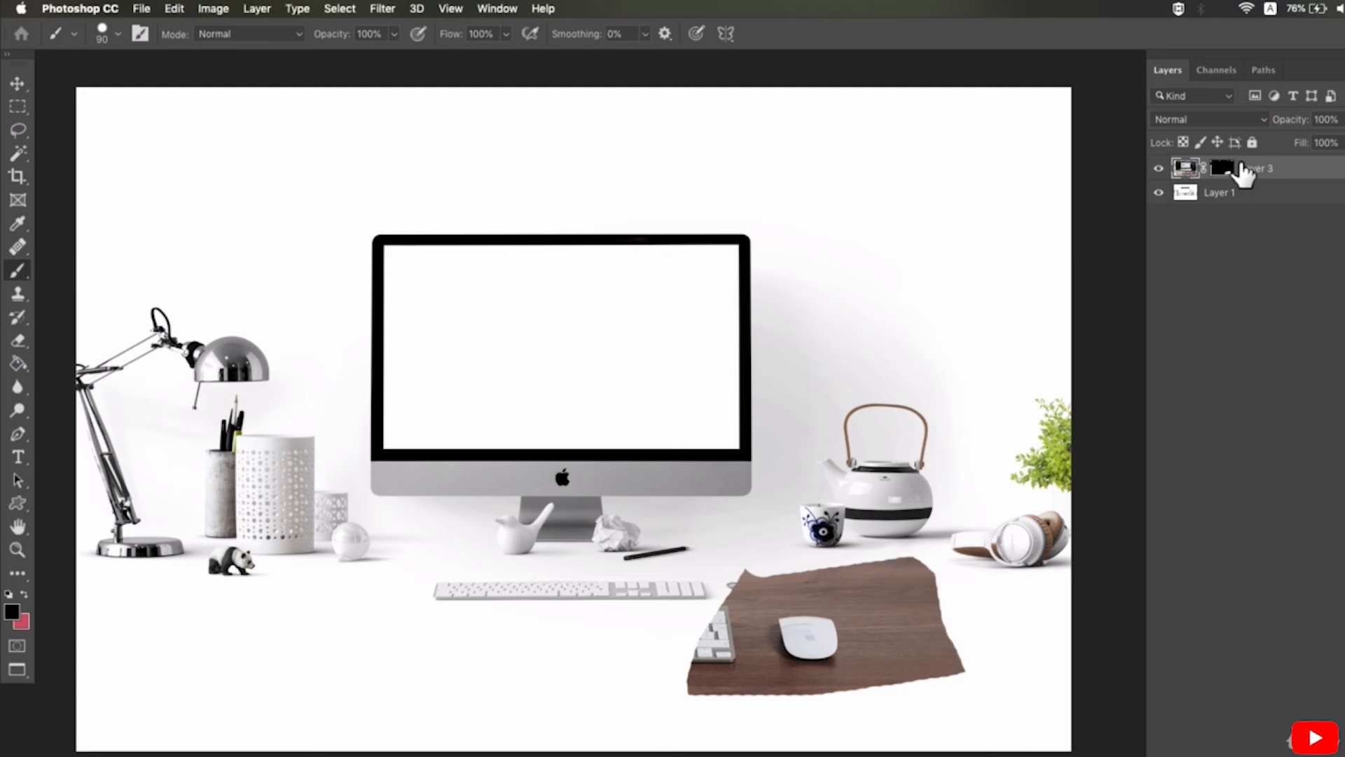
{"action": "left_click_drag", "start_coordinate": [991, 555], "coordinate": [1003, 722]}
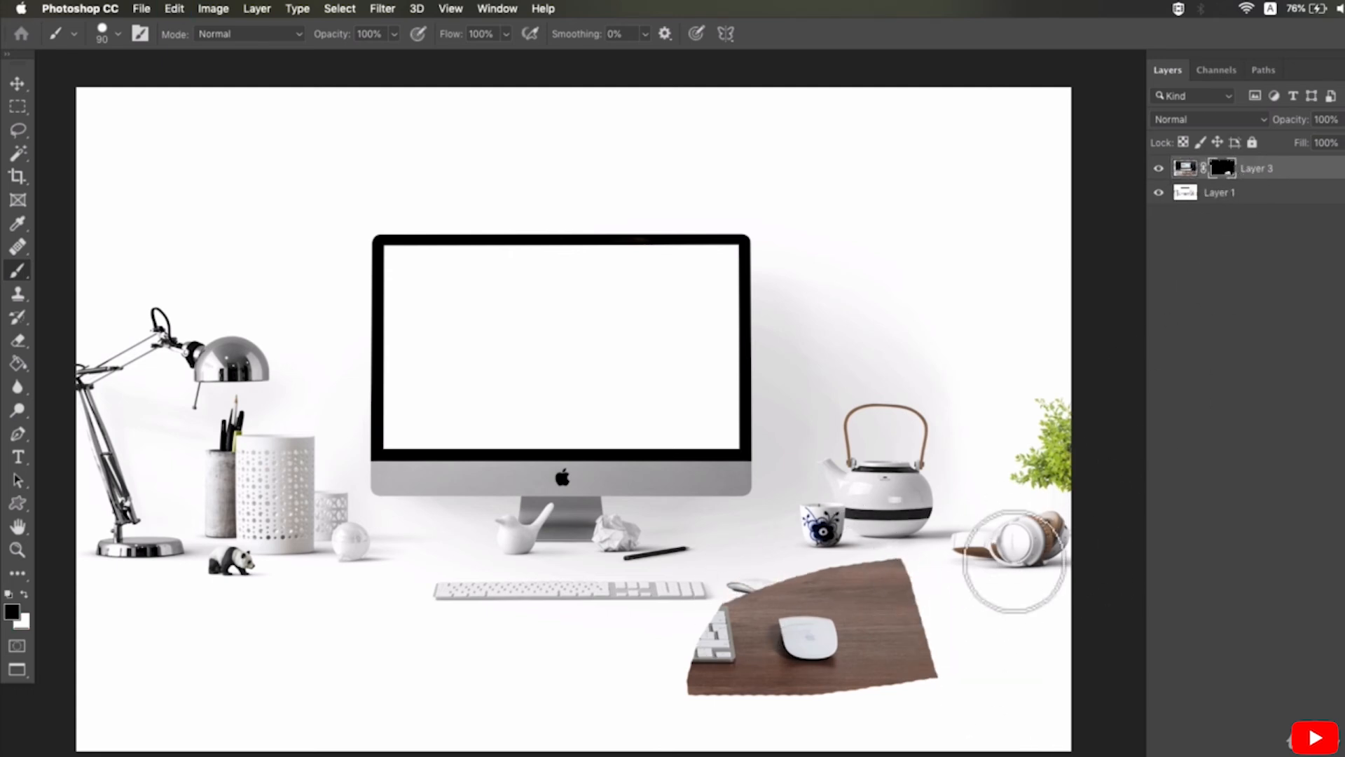
{"action": "mouse_move", "coordinate": [961, 595]}
{"action": "left_mouse_down"}
{"action": "mouse_move", "coordinate": [907, 590]}
{"action": "mouse_move", "coordinate": [756, 614]}
{"action": "mouse_move", "coordinate": [721, 692]}
{"action": "mouse_move", "coordinate": [746, 739]}
{"action": "mouse_move", "coordinate": [848, 752]}
{"action": "mouse_move", "coordinate": [957, 633]}
{"action": "mouse_move", "coordinate": [921, 586]}
{"action": "mouse_move", "coordinate": [816, 589]}
{"action": "mouse_move", "coordinate": [739, 617]}
{"action": "left_mouse_up"}
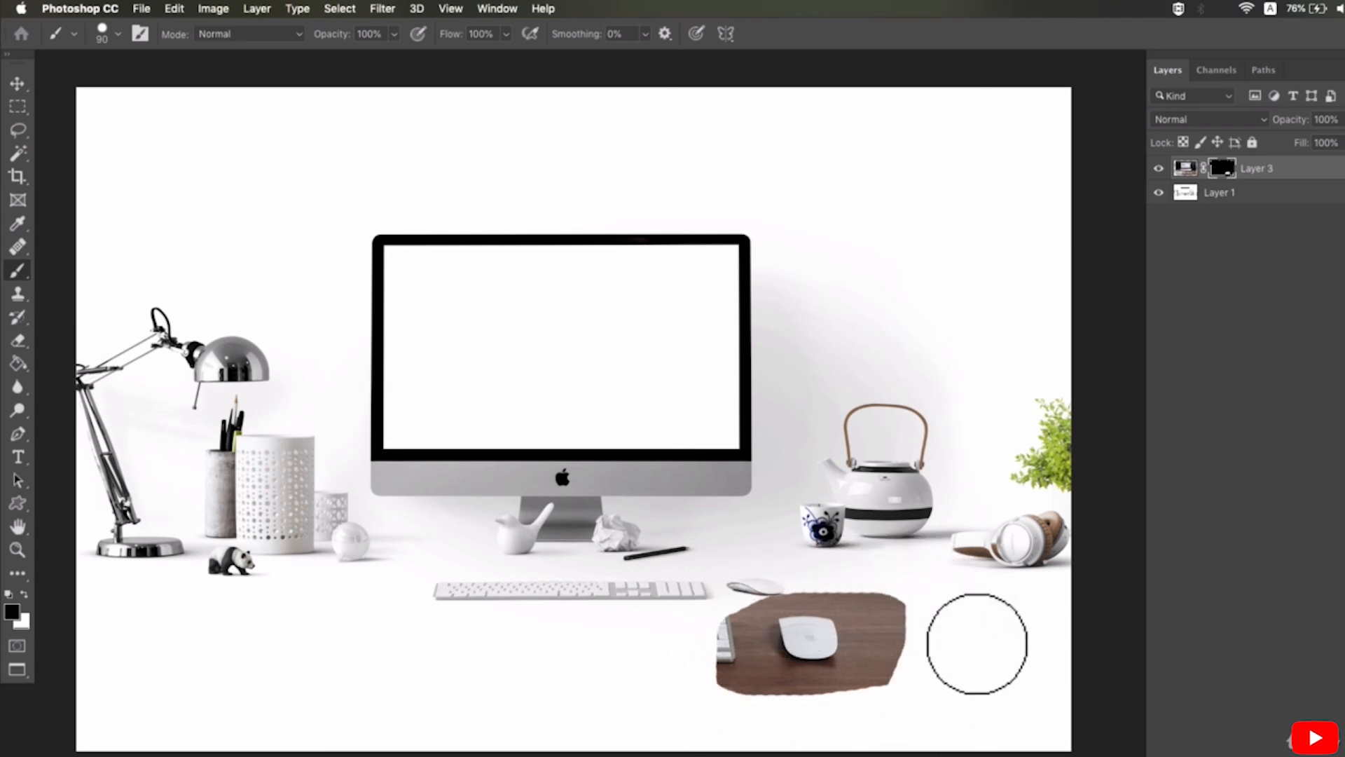
Add a layer mask to Layer 1, paint a black diagonal band across the monitor on it, and undo the painting.
{"action": "left_click", "coordinate": [1248, 198]}
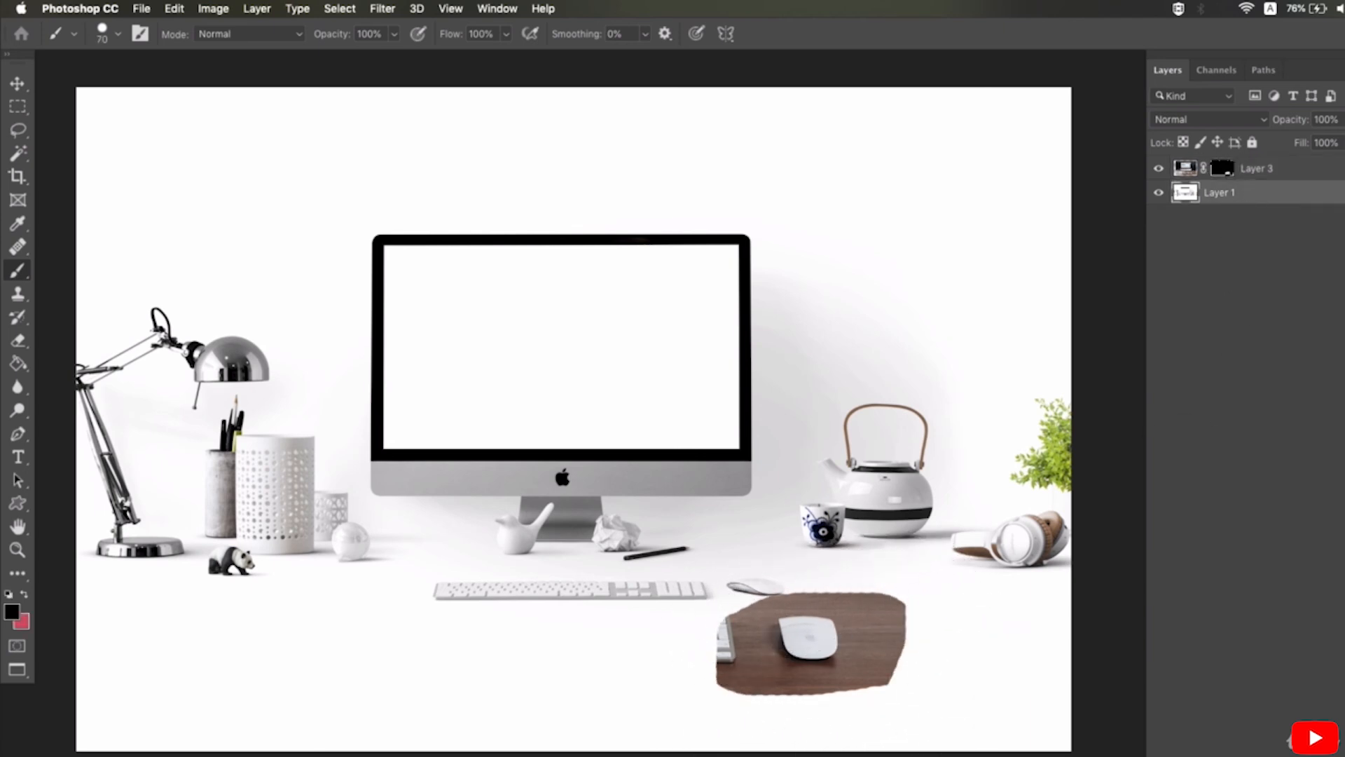
{"action": "mouse_move", "coordinate": [634, 659]}
{"action": "left_mouse_down"}
{"action": "mouse_move", "coordinate": [673, 234]}
{"action": "mouse_move", "coordinate": [727, 279]}
{"action": "mouse_move", "coordinate": [715, 280]}
{"action": "left_mouse_up"}
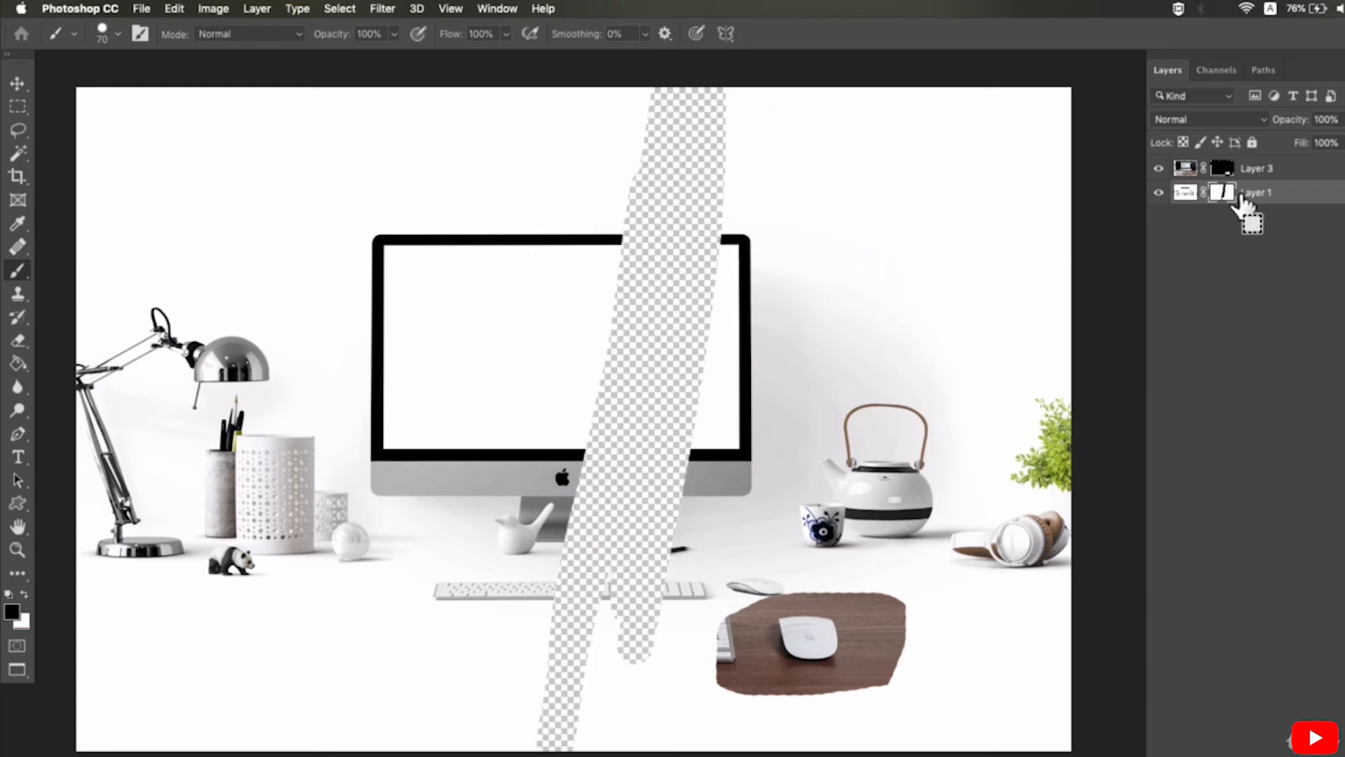
{"action": "key", "text": "super+z"}
Select Layer 3's mask and paint black on it to trim the desk piece to a small patch around the mouse.
{"action": "left_click", "coordinate": [1225, 177]}
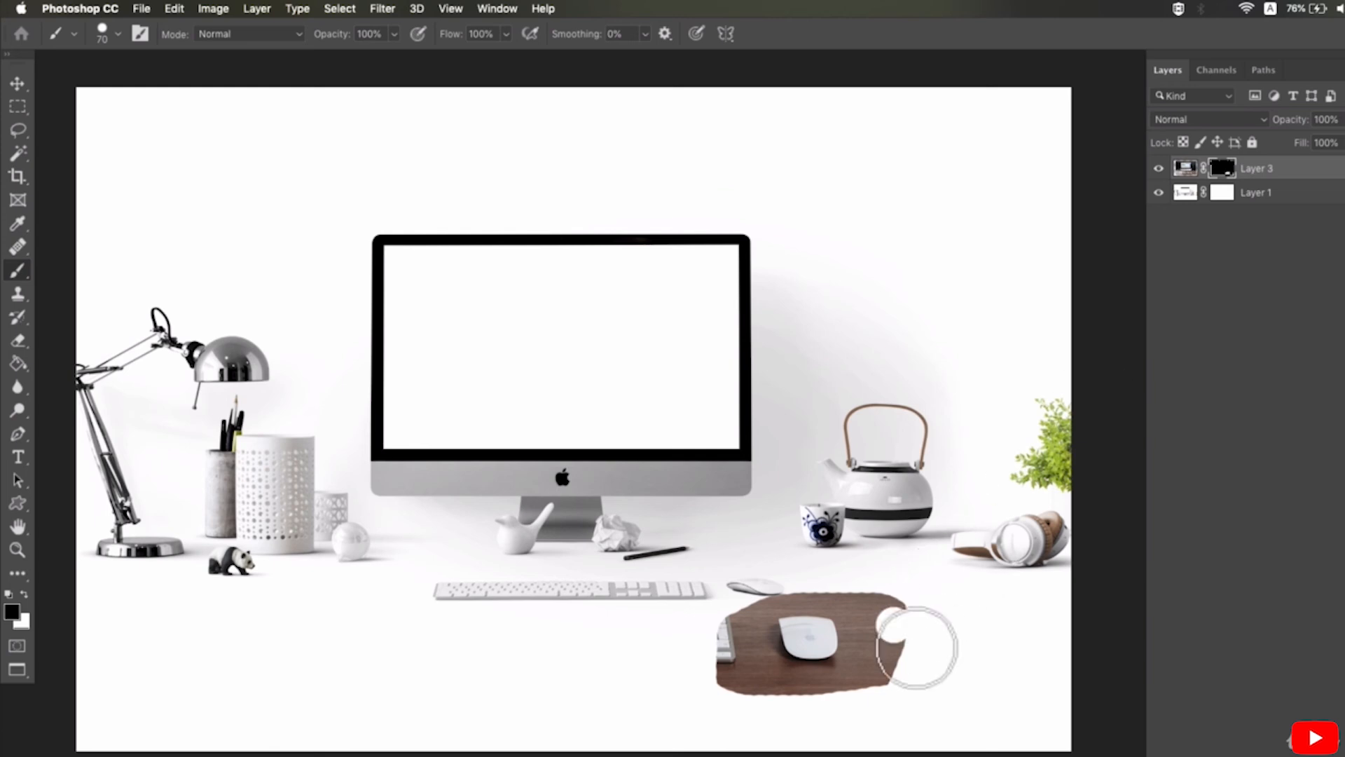
{"action": "mouse_move", "coordinate": [856, 736]}
{"action": "left_mouse_down"}
{"action": "mouse_move", "coordinate": [897, 564]}
{"action": "mouse_move", "coordinate": [742, 666]}
{"action": "mouse_move", "coordinate": [895, 721]}
{"action": "mouse_move", "coordinate": [810, 526]}
{"action": "mouse_move", "coordinate": [771, 709]}
{"action": "mouse_move", "coordinate": [916, 667]}
{"action": "mouse_move", "coordinate": [811, 540]}
{"action": "mouse_move", "coordinate": [910, 708]}
{"action": "mouse_move", "coordinate": [756, 659]}
{"action": "mouse_move", "coordinate": [889, 684]}
{"action": "mouse_move", "coordinate": [817, 528]}
{"action": "left_mouse_up"}
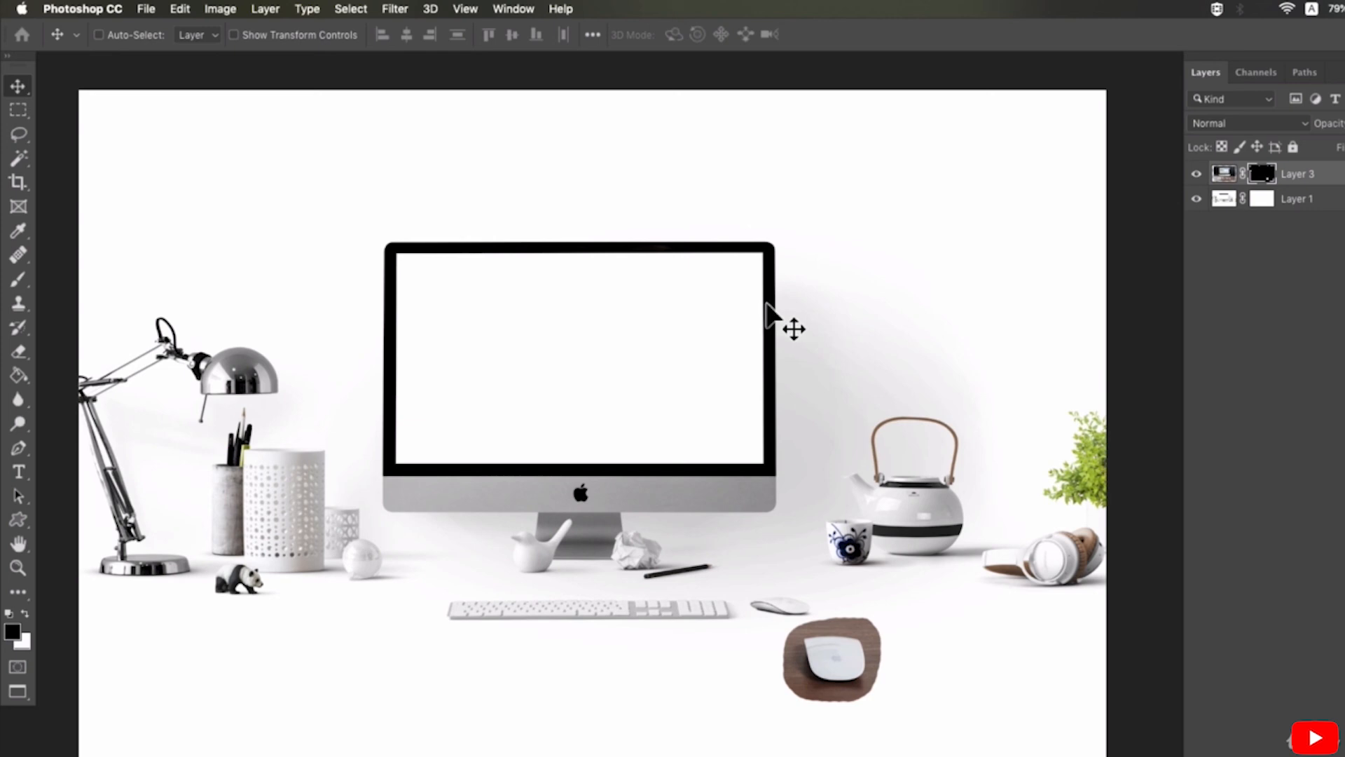
Activate the Brush tool and paint black and white alternately on Layer 3's mask to hide and reveal curved desk areas around the mouse.
{"action": "left_click", "coordinate": [19, 354]}
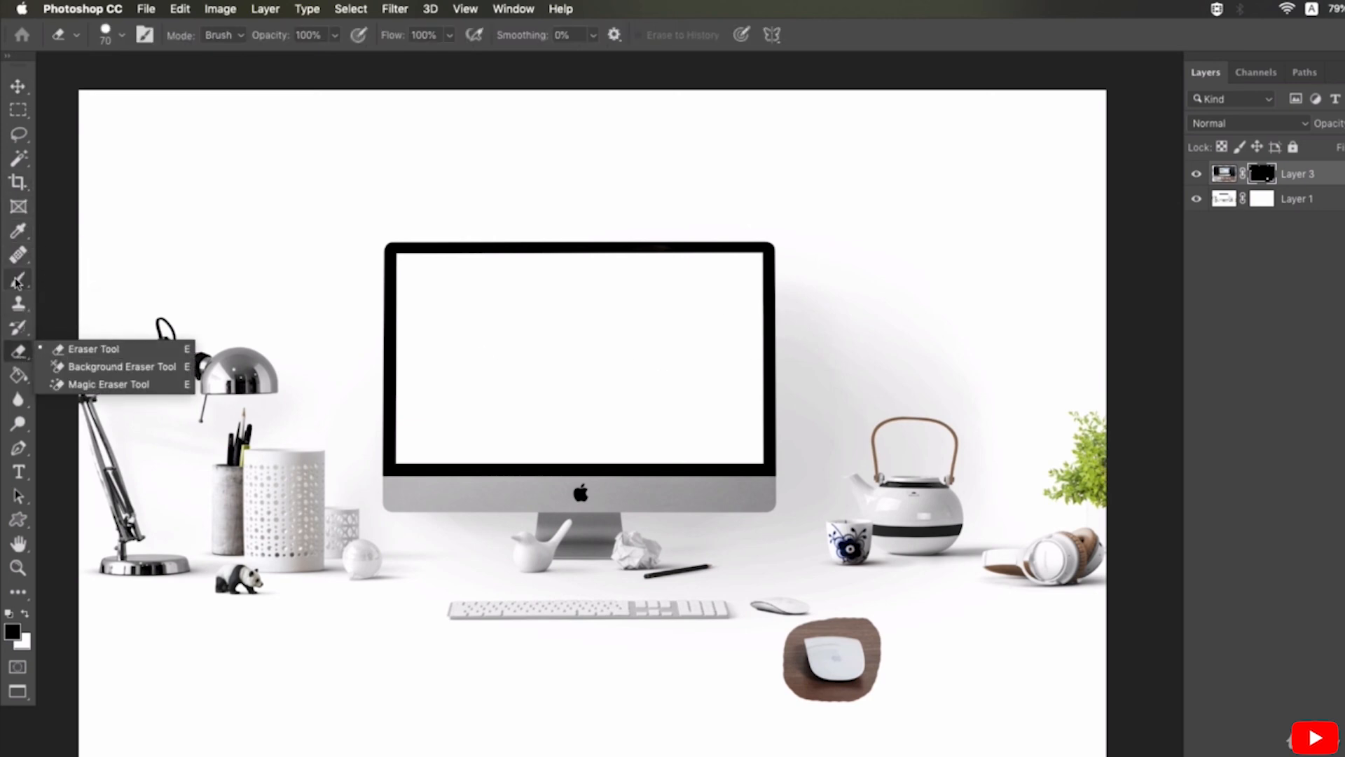
{"action": "left_click", "coordinate": [18, 283]}
{"action": "left_click", "coordinate": [23, 360]}
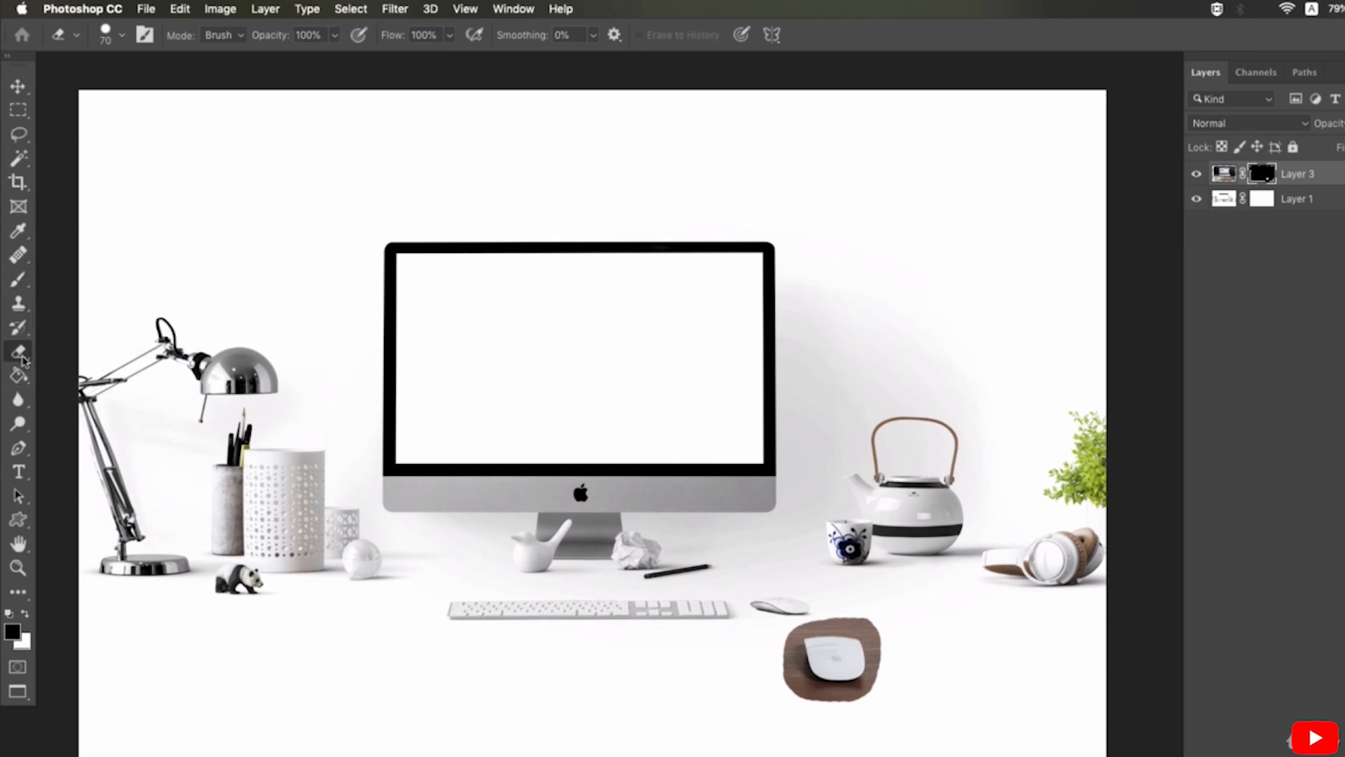
{"action": "left_click", "coordinate": [17, 280]}
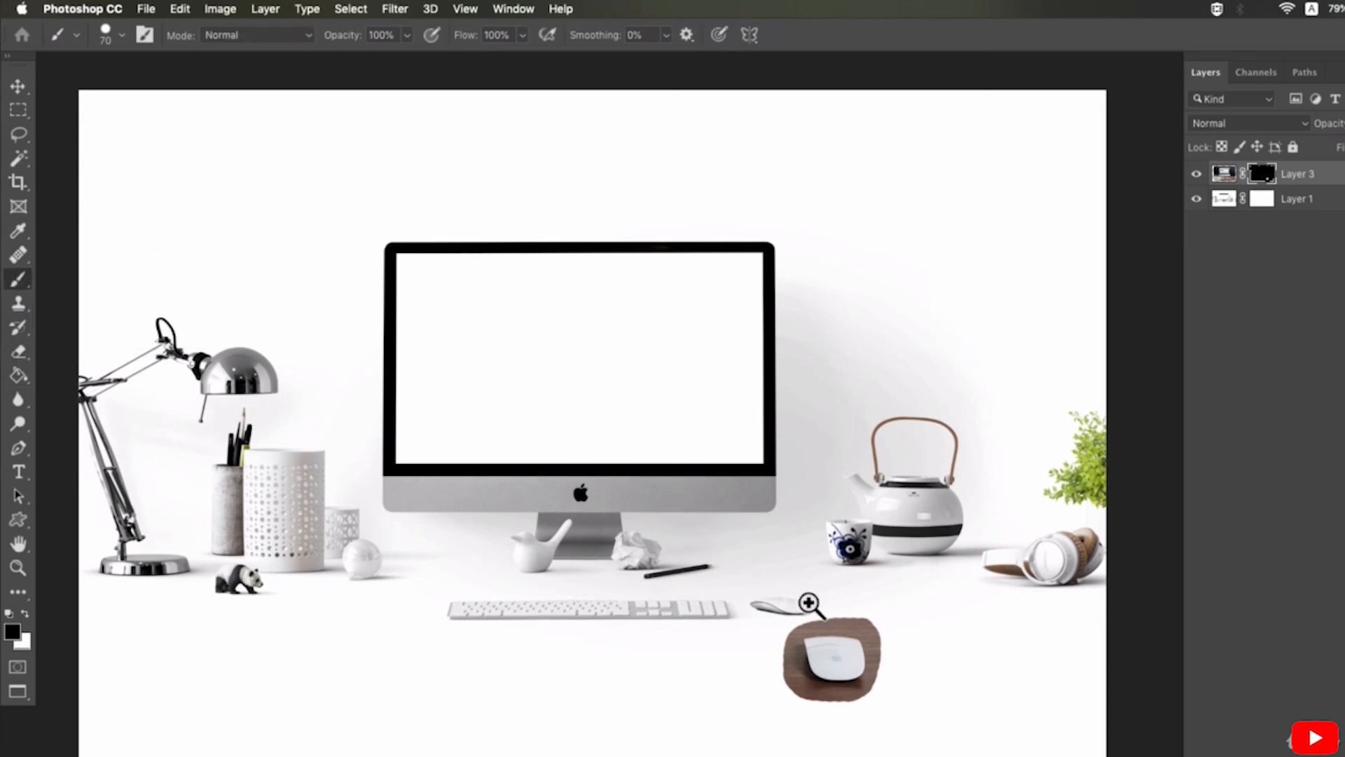
{"action": "scroll", "coordinate": [805, 601], "scroll_direction": "up", "scroll_amount": 2}
{"action": "mouse_move", "coordinate": [857, 638]}
{"action": "left_mouse_down"}
{"action": "mouse_move", "coordinate": [648, 690]}
{"action": "mouse_move", "coordinate": [1013, 709]}
{"action": "mouse_move", "coordinate": [743, 460]}
{"action": "mouse_move", "coordinate": [633, 704]}
{"action": "left_mouse_up"}
{"action": "key", "text": "x"}
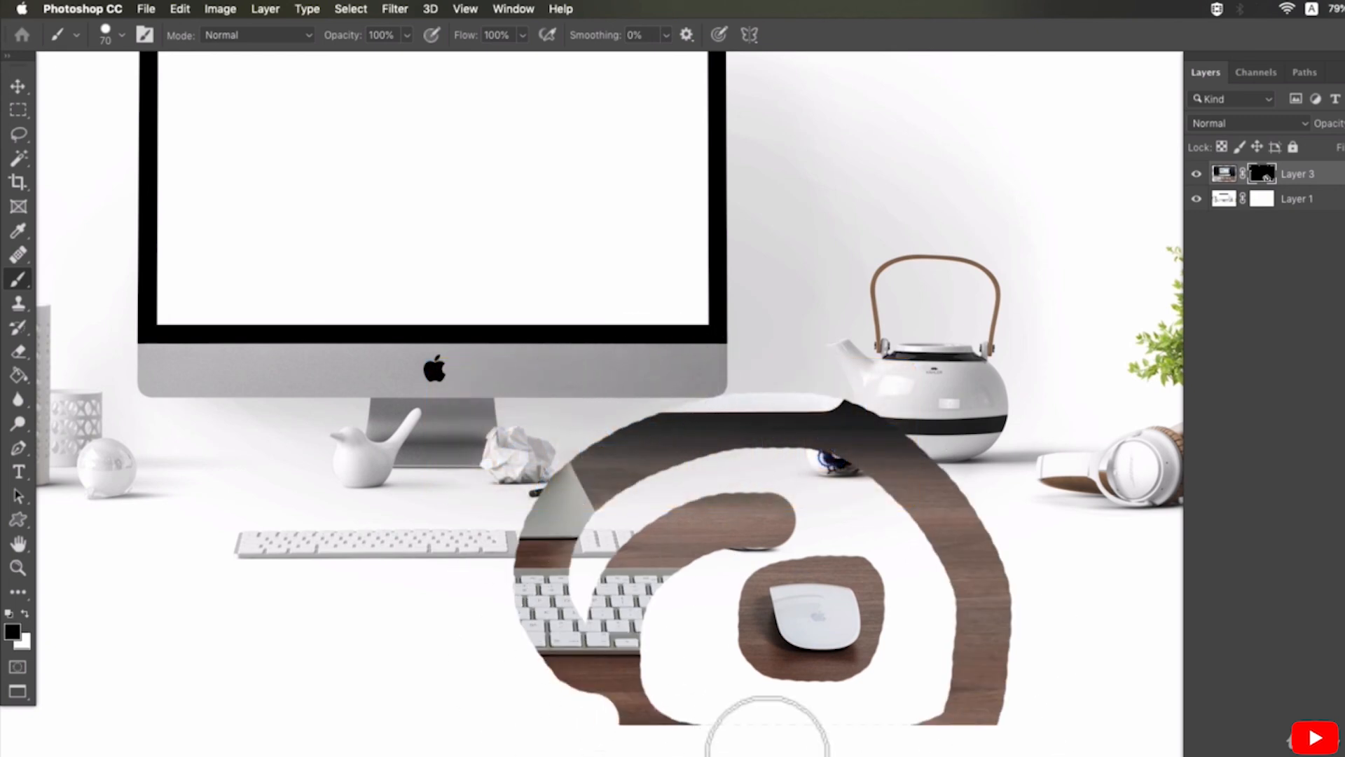
{"action": "mouse_move", "coordinate": [900, 466]}
{"action": "left_mouse_down"}
{"action": "mouse_move", "coordinate": [562, 475]}
{"action": "mouse_move", "coordinate": [616, 595]}
{"action": "left_mouse_up"}
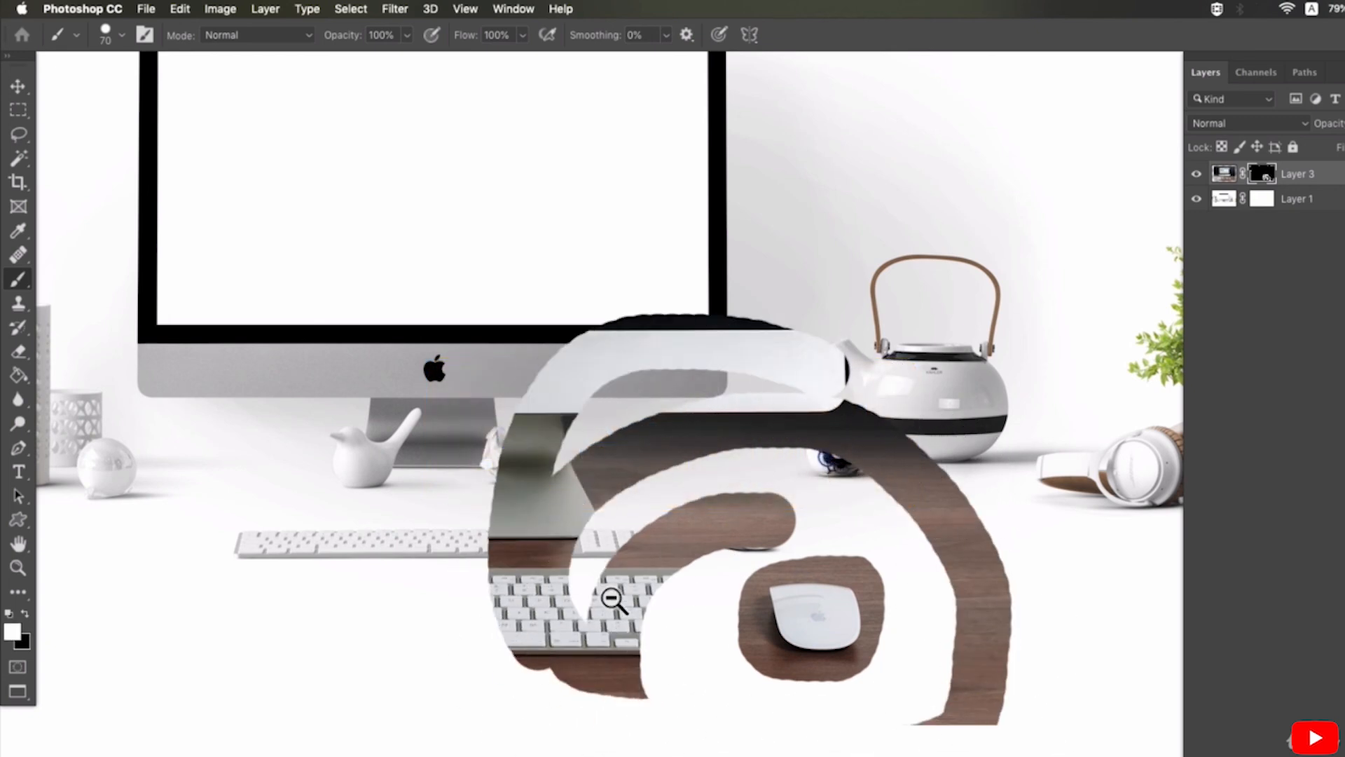
Paint black on Layer 3's mask to hide the revealed desk areas over the monitor's lower edge and the keyboard.
{"action": "scroll", "coordinate": [616, 595], "scroll_direction": "down", "scroll_amount": 2}
{"action": "mouse_move", "coordinate": [869, 396]}
{"action": "left_mouse_down"}
{"action": "mouse_move", "coordinate": [525, 684]}
{"action": "mouse_move", "coordinate": [652, 400]}
{"action": "mouse_move", "coordinate": [700, 442]}
{"action": "left_mouse_up"}
{"action": "key", "text": "super+z"}
{"action": "key", "text": "x"}
{"action": "mouse_move", "coordinate": [834, 516]}
{"action": "left_mouse_down"}
{"action": "mouse_move", "coordinate": [598, 477]}
{"action": "mouse_move", "coordinate": [577, 559]}
{"action": "mouse_move", "coordinate": [582, 531]}
{"action": "mouse_move", "coordinate": [541, 531]}
{"action": "mouse_move", "coordinate": [626, 496]}
{"action": "mouse_move", "coordinate": [616, 609]}
{"action": "left_mouse_up"}
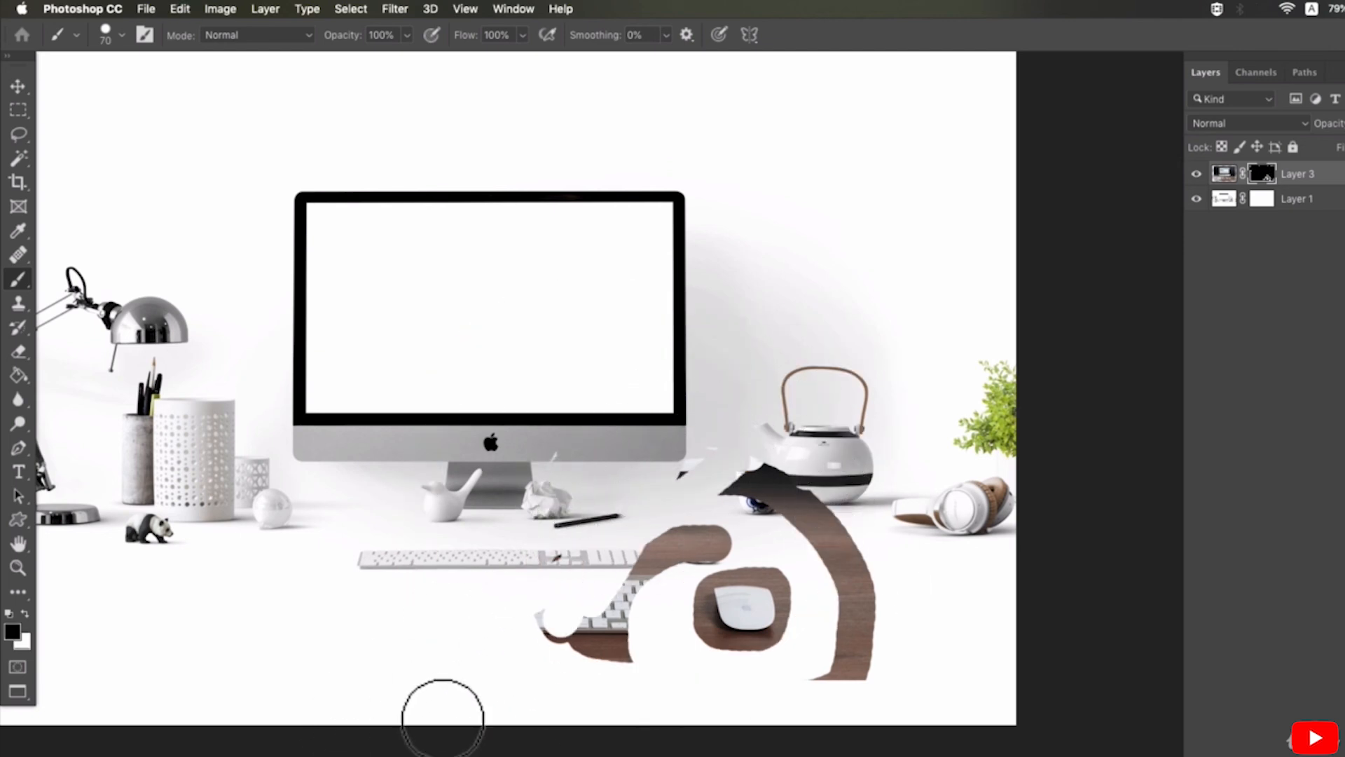
{"action": "mouse_move", "coordinate": [743, 477]}
{"action": "left_mouse_down"}
{"action": "mouse_move", "coordinate": [706, 480]}
{"action": "mouse_move", "coordinate": [570, 571]}
{"action": "mouse_move", "coordinate": [692, 569]}
{"action": "mouse_move", "coordinate": [592, 643]}
{"action": "mouse_move", "coordinate": [887, 524]}
{"action": "left_mouse_up"}
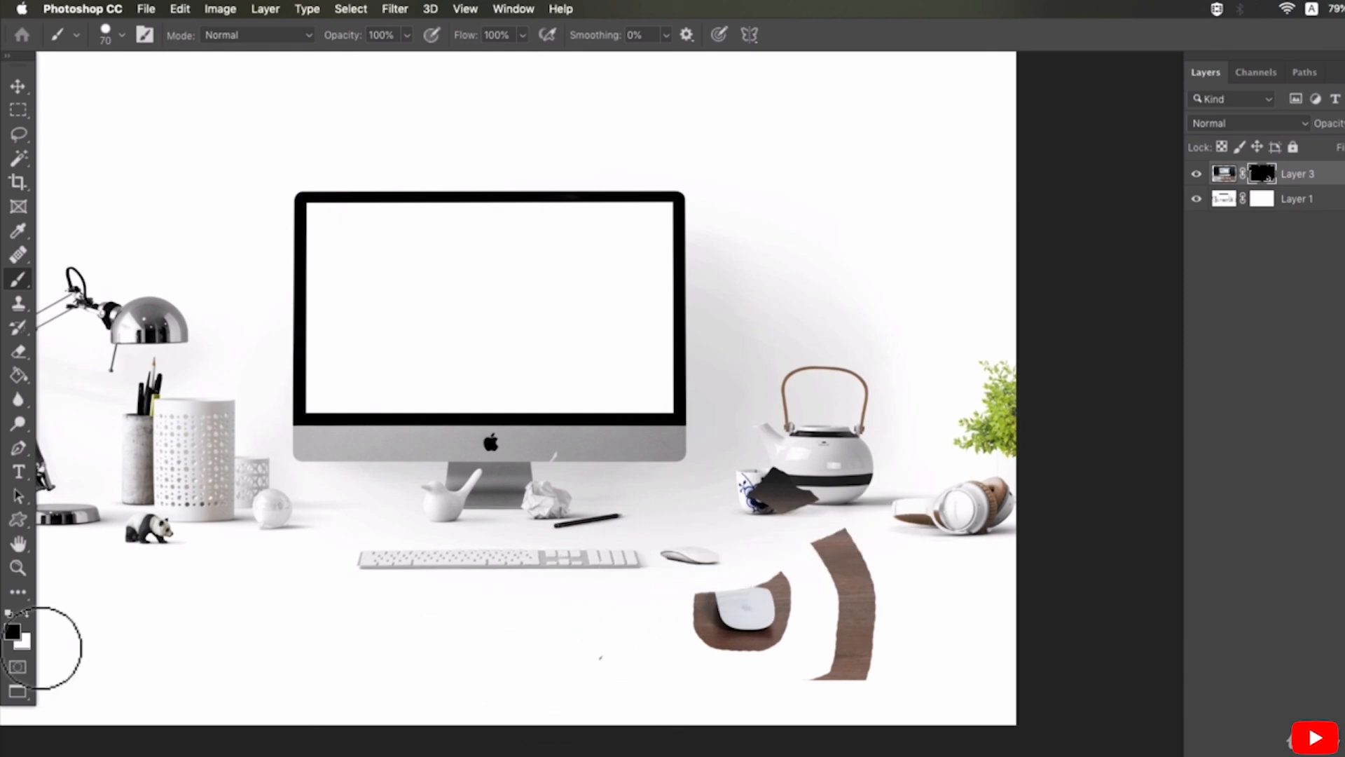
Set the foreground color to white (ffffff) and brush it on Layer 3's mask to reveal more desk around the mouse.
{"action": "left_click", "coordinate": [13, 633]}
{"action": "left_click", "coordinate": [76, 350]}
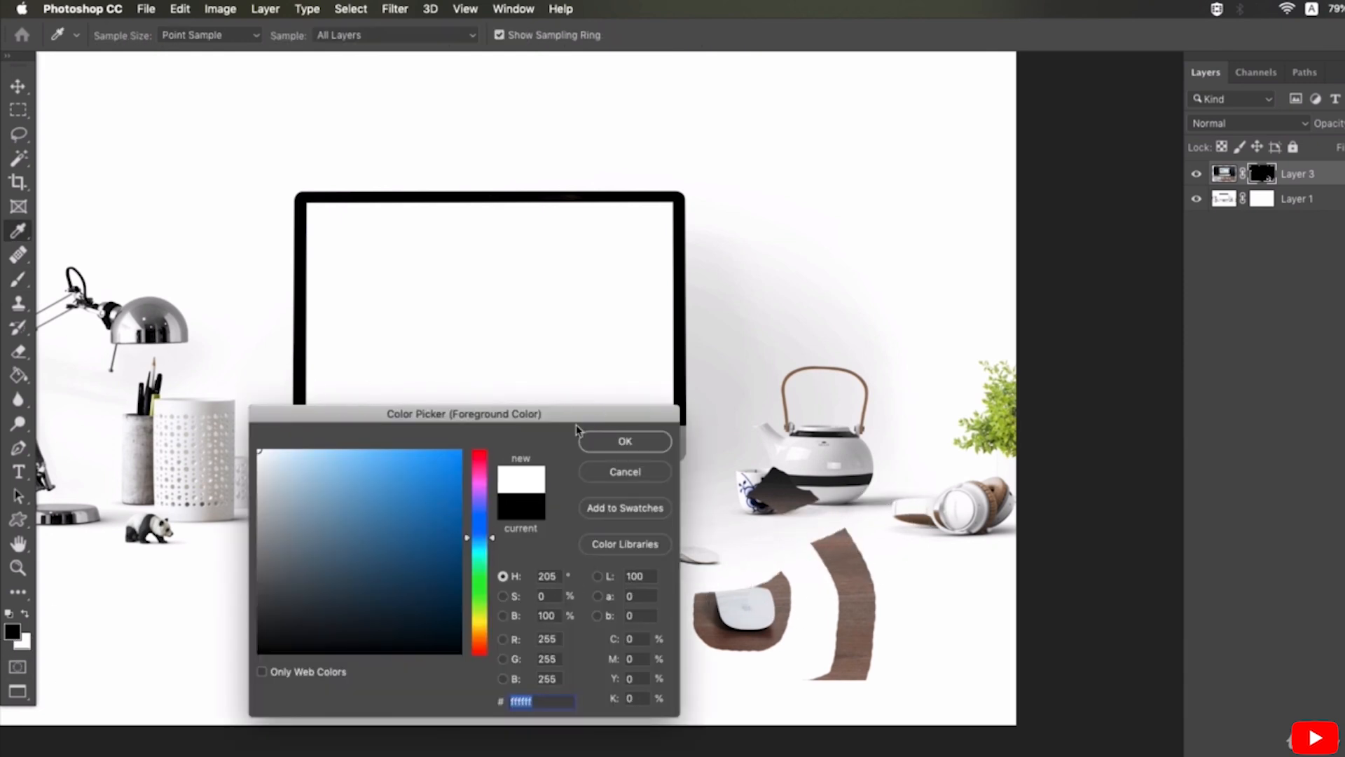
{"action": "key", "text": "Return"}
{"action": "key", "text": "b"}
{"action": "mouse_move", "coordinate": [811, 568]}
{"action": "left_mouse_down"}
{"action": "mouse_move", "coordinate": [752, 587]}
{"action": "mouse_move", "coordinate": [770, 638]}
{"action": "left_mouse_up"}
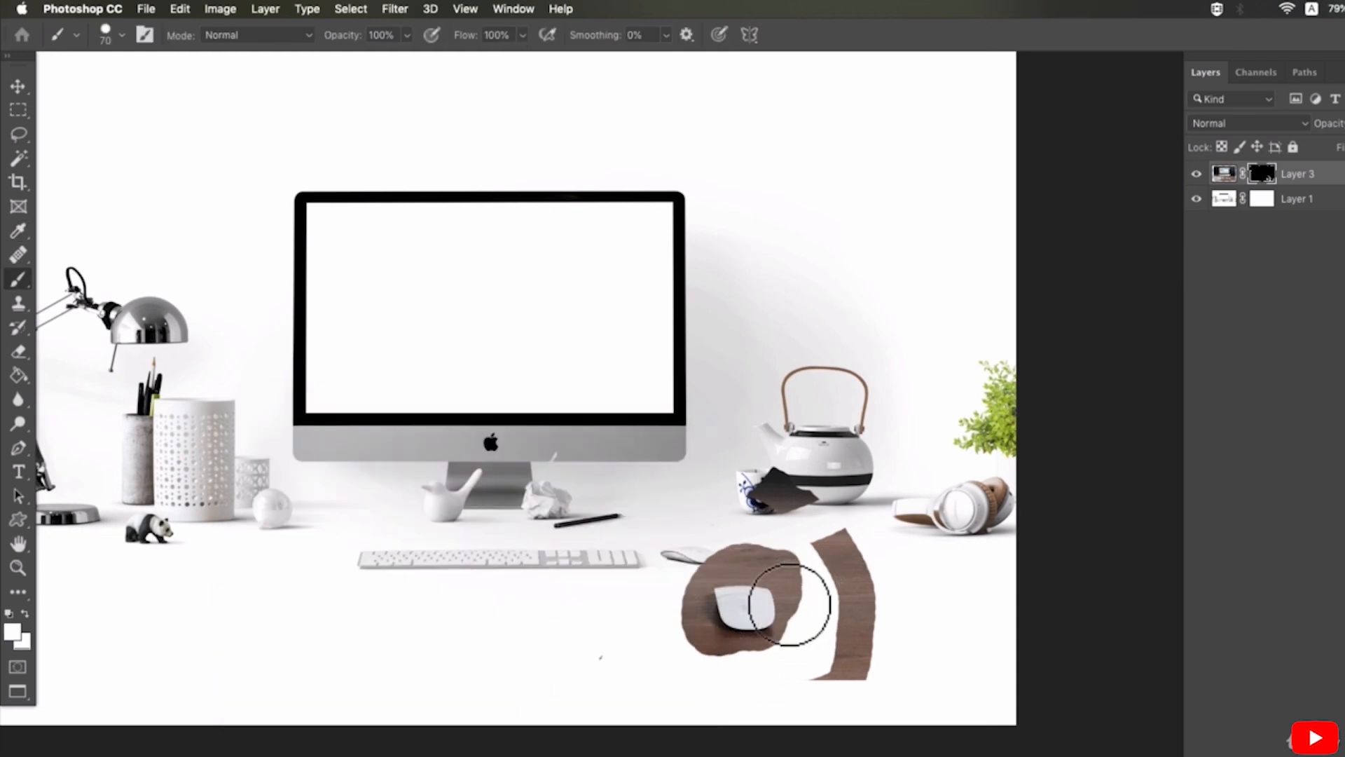
Use the Eraser tool on Layer 3's image across the desk piece, and undo the erasing.
{"action": "left_click", "coordinate": [18, 351]}
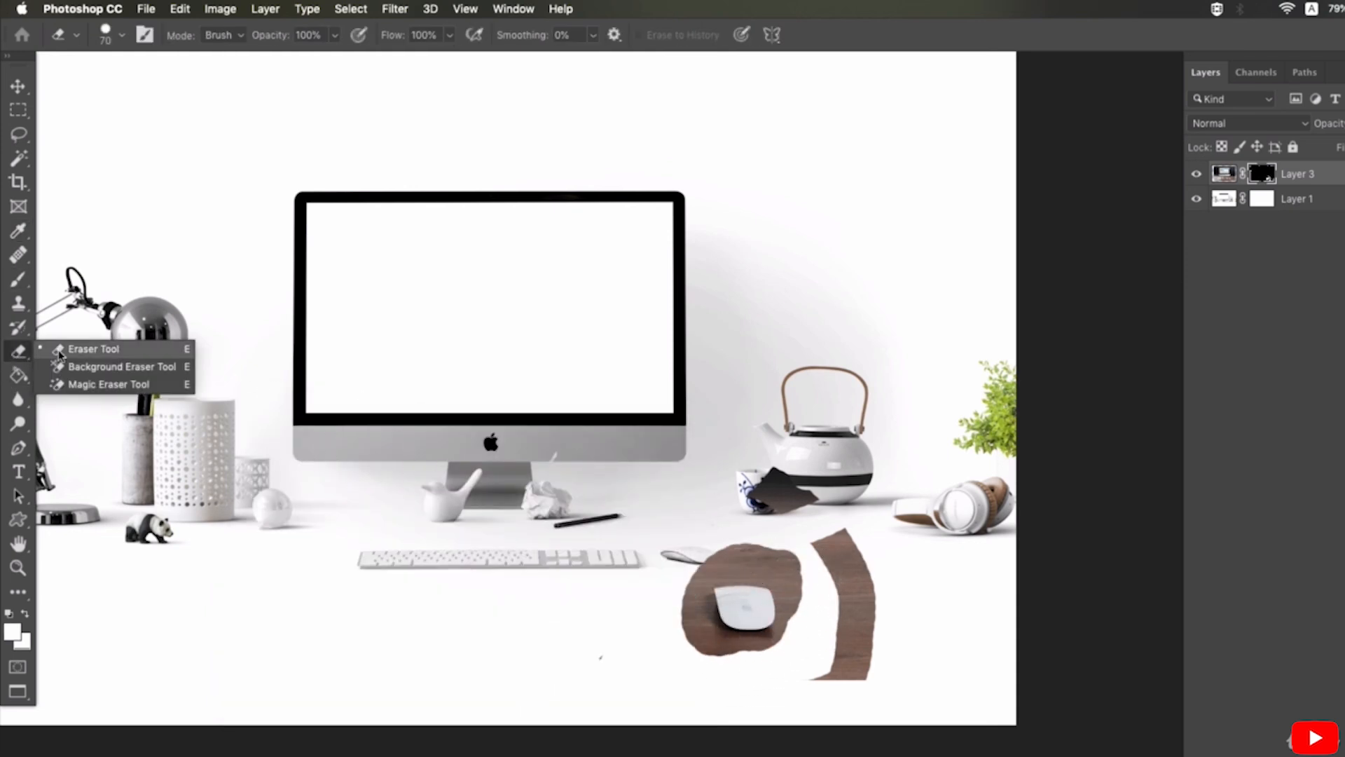
{"action": "left_click", "coordinate": [59, 351]}
{"action": "left_click", "coordinate": [1222, 174]}
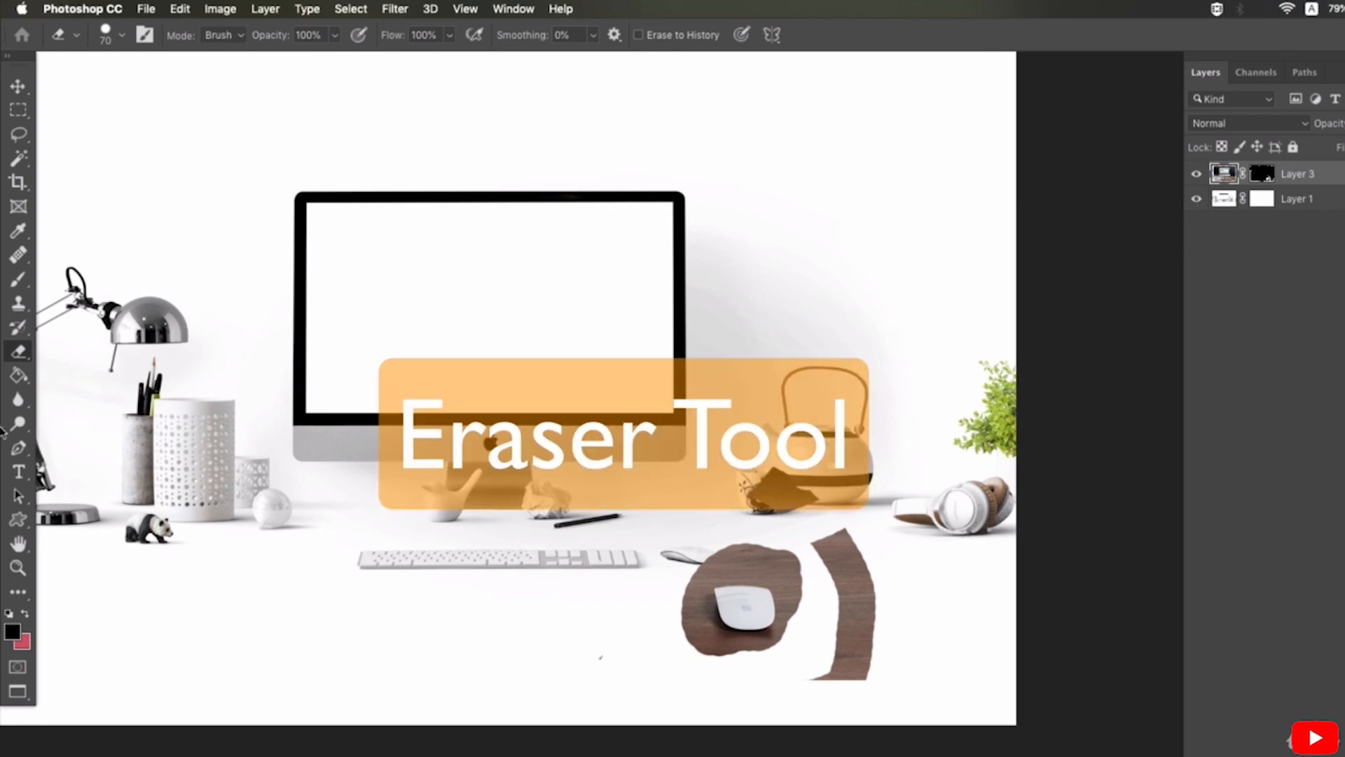
{"action": "left_click", "coordinate": [18, 351]}
{"action": "left_click", "coordinate": [60, 351]}
{"action": "mouse_move", "coordinate": [897, 582]}
{"action": "left_mouse_down"}
{"action": "mouse_move", "coordinate": [693, 587]}
{"action": "mouse_move", "coordinate": [847, 595]}
{"action": "mouse_move", "coordinate": [842, 608]}
{"action": "mouse_move", "coordinate": [745, 604]}
{"action": "left_mouse_up"}
{"action": "key", "text": "super+z"}
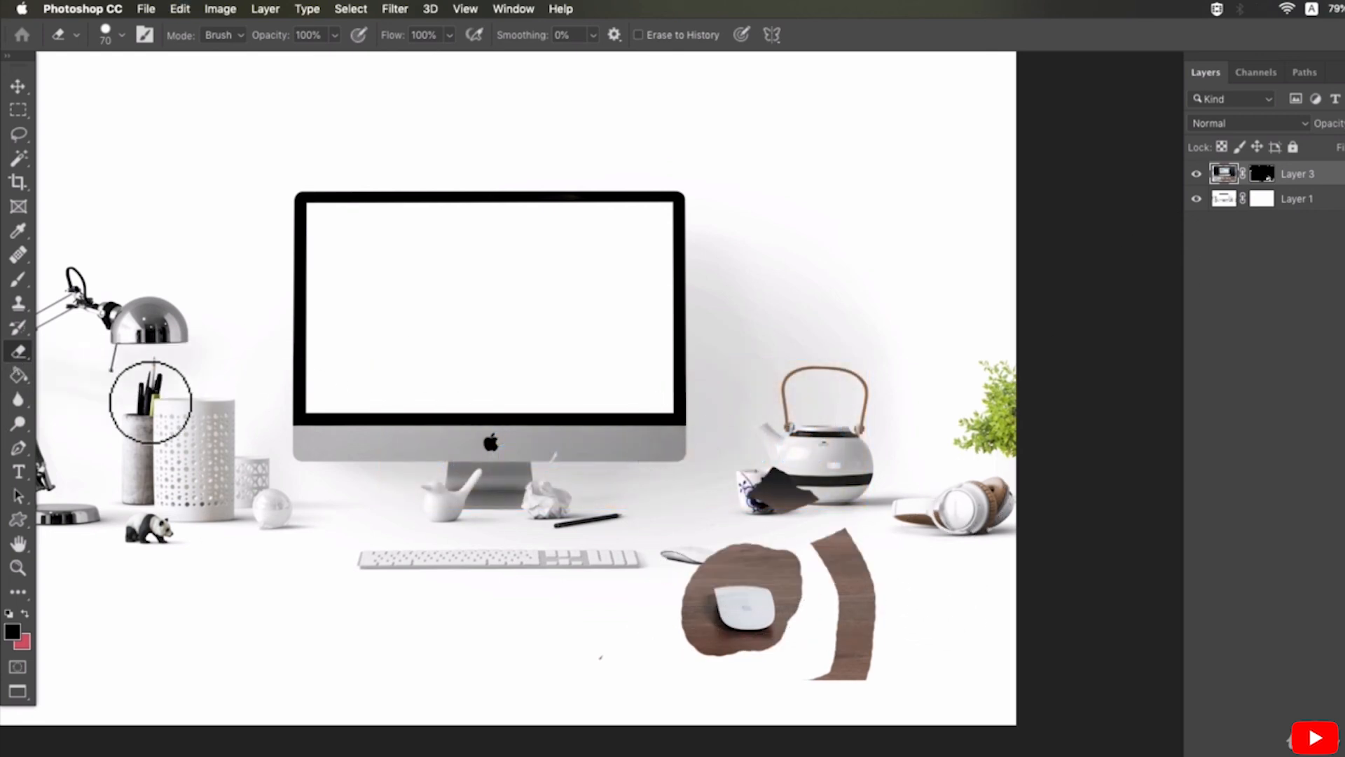
Use the Background Eraser tool on Layer 1 along the monitor's black lower bezel, and undo the erasing.
{"action": "left_click", "coordinate": [28, 359]}
{"action": "left_click", "coordinate": [84, 365]}
{"action": "scroll", "coordinate": [354, 444], "scroll_direction": "up", "scroll_amount": 2}
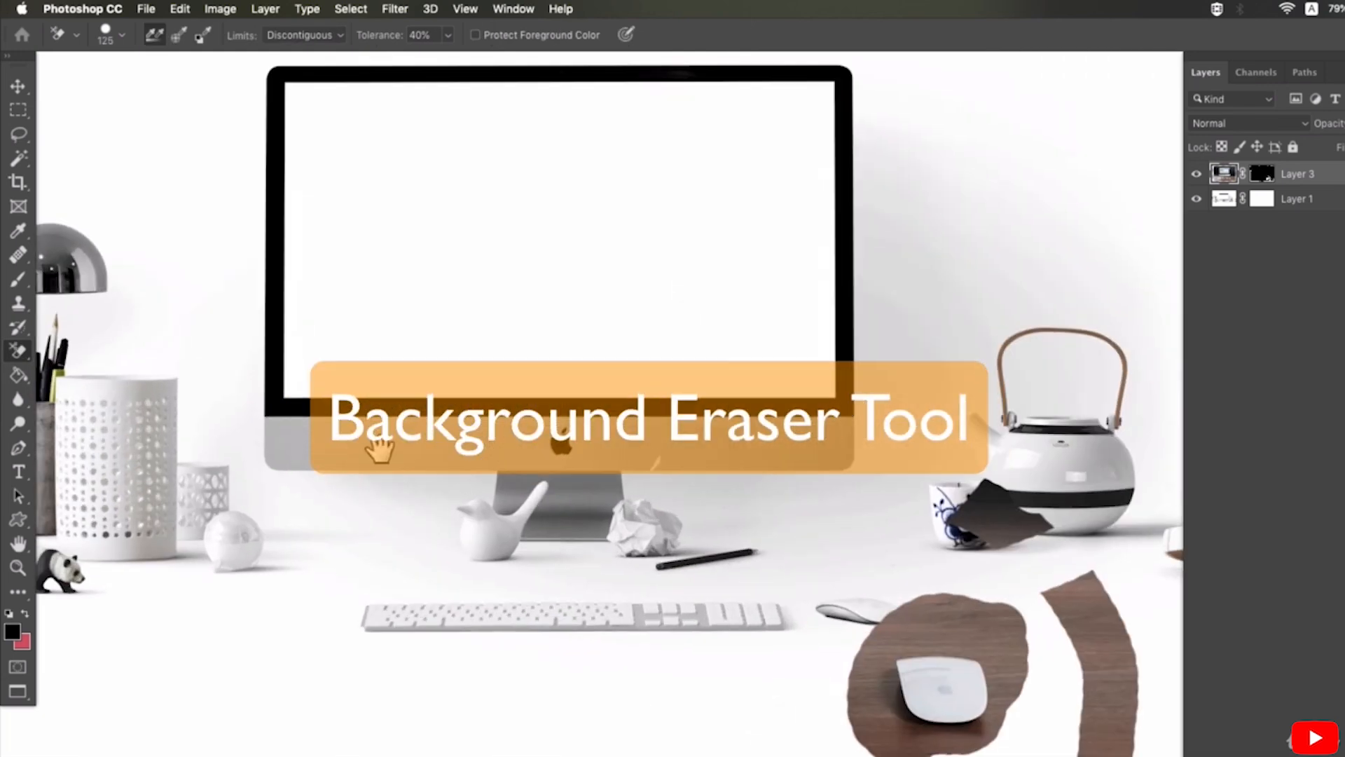
{"action": "mouse_move", "coordinate": [379, 449]}
{"action": "left_mouse_down"}
{"action": "mouse_move", "coordinate": [451, 436]}
{"action": "mouse_move", "coordinate": [469, 396]}
{"action": "mouse_move", "coordinate": [556, 392]}
{"action": "left_mouse_up"}
{"action": "key", "text": "alt+bracketleft"}
{"action": "scroll", "coordinate": [556, 393], "scroll_direction": "up", "scroll_amount": 2}
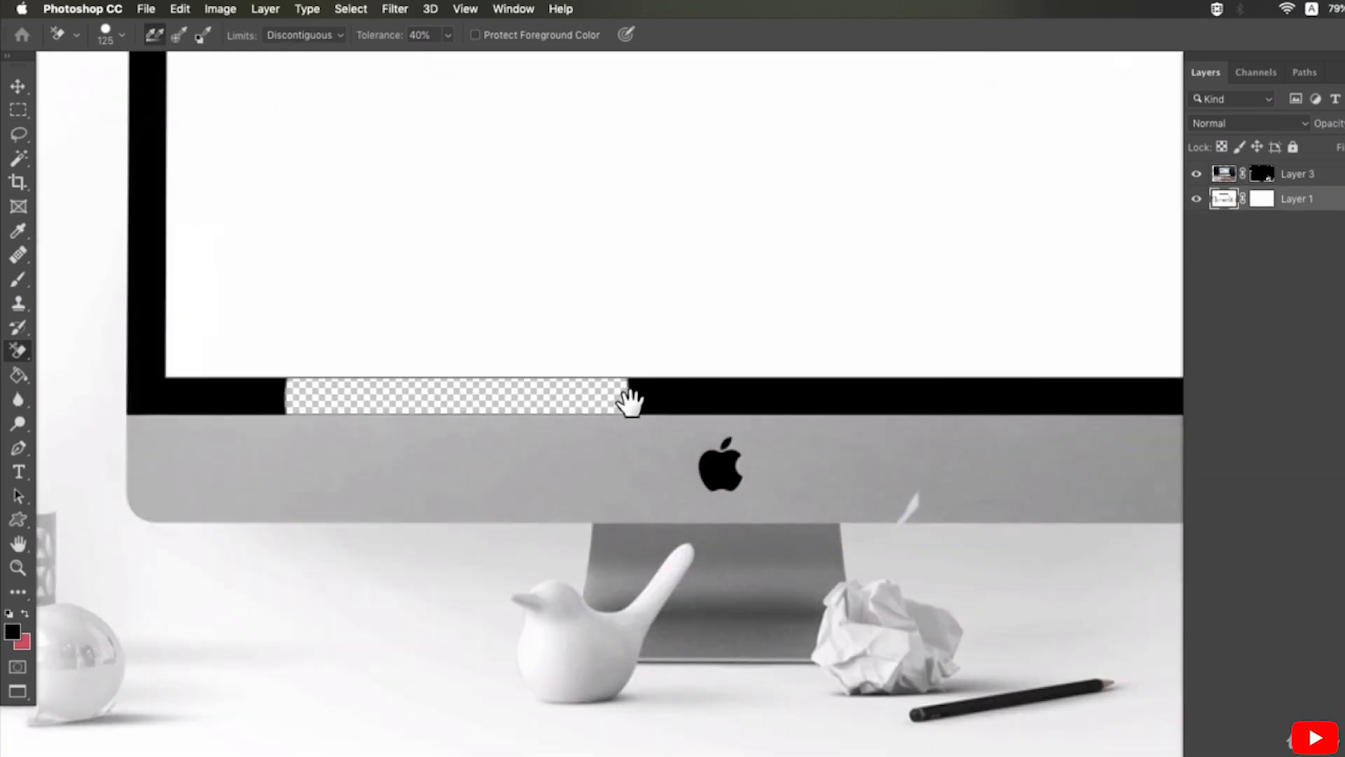
{"action": "key", "text": "super+z"}
{"action": "key", "text": "super+z"}
Erase the Apple logo on Layer 1's monitor with the Background Eraser tool, and undo it.
{"action": "left_click", "coordinate": [716, 461]}
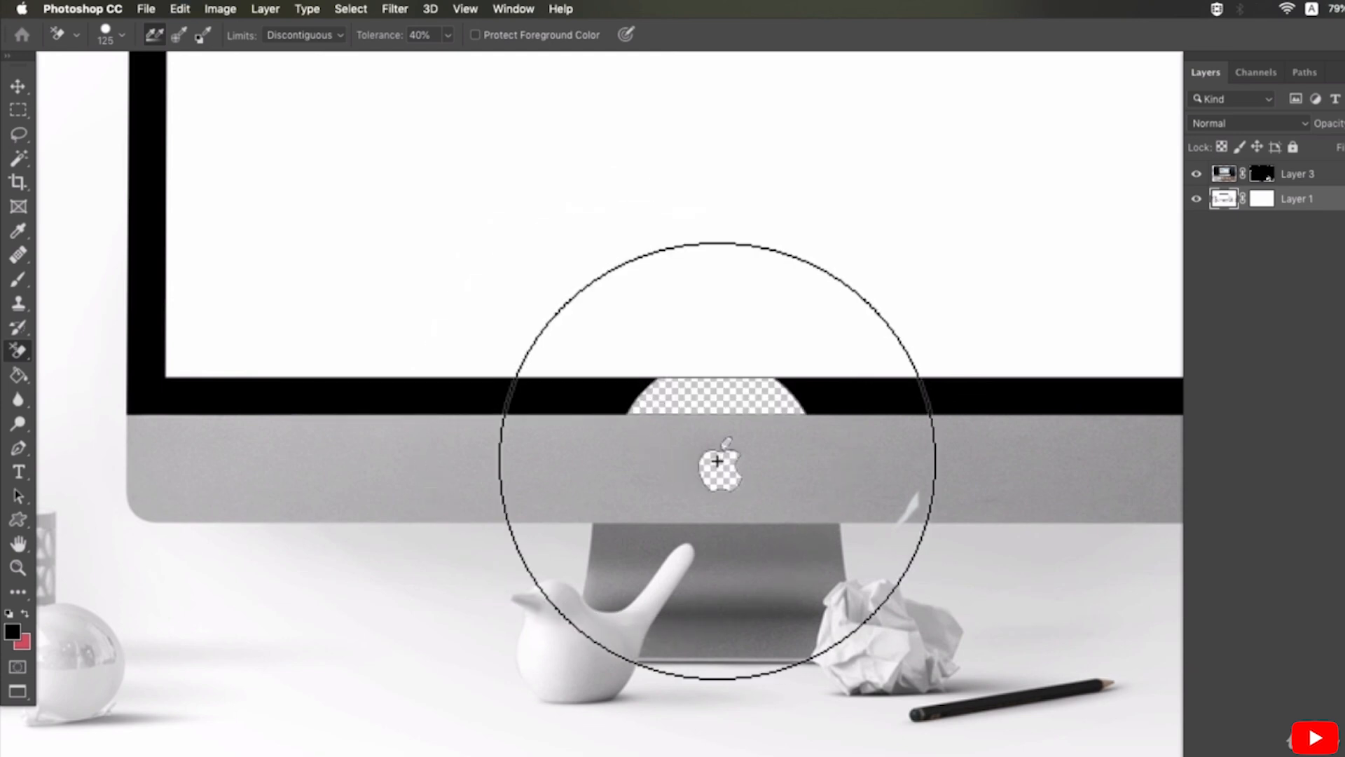
{"action": "key", "text": "super+z"}
{"action": "scroll", "coordinate": [638, 487], "scroll_direction": "down", "scroll_amount": 2}
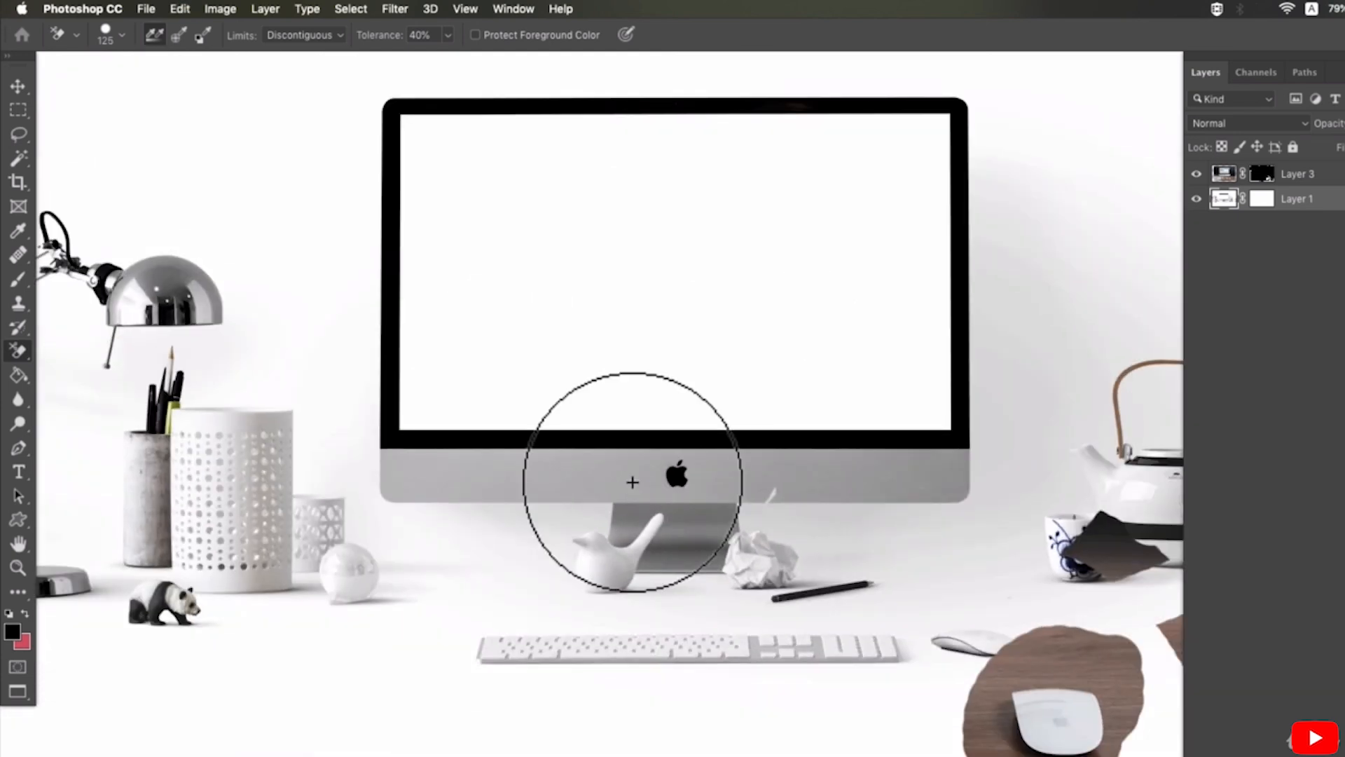
Paint over Layer 1's keyboard in the sampled white background color with a size 45 brush, and undo the stroke.
{"action": "key", "text": "b"}
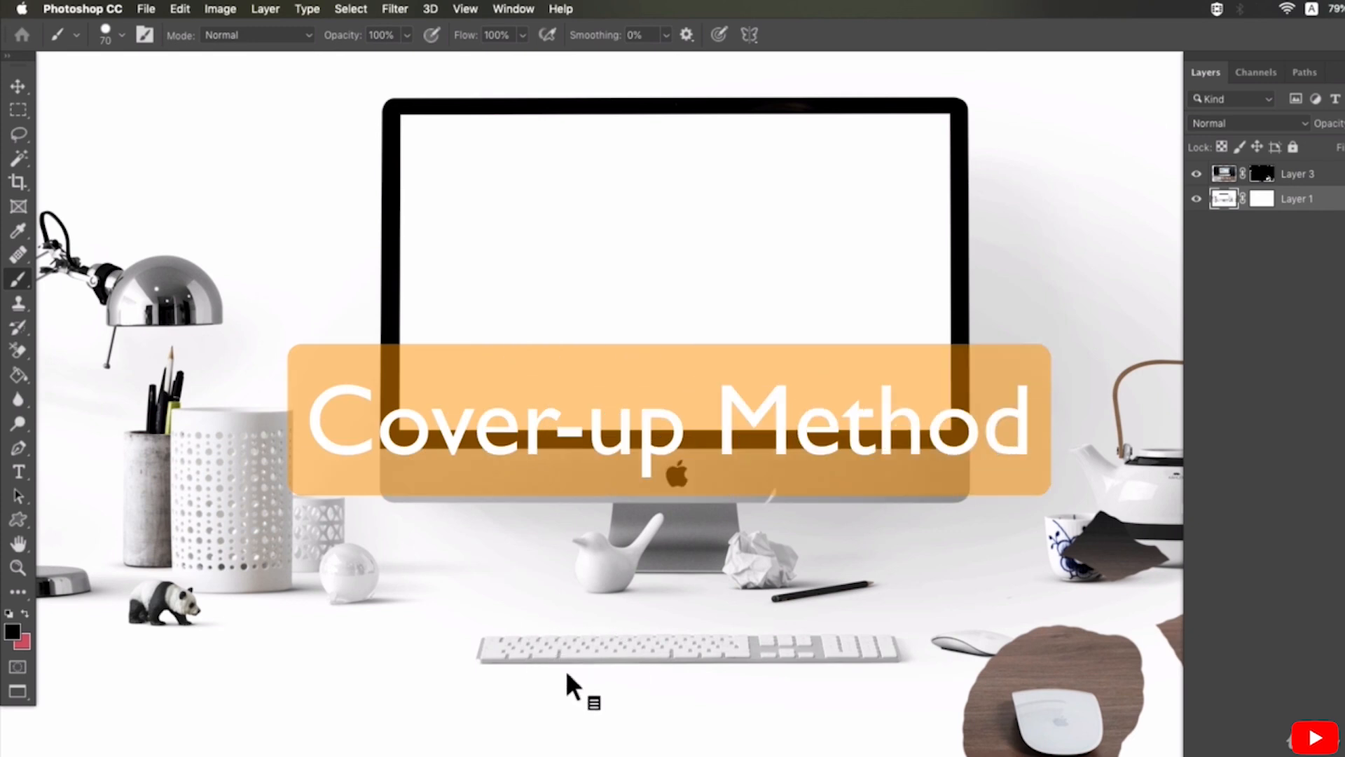
{"action": "key", "text": "bracketleft"}
{"action": "key", "text": "bracketleft"}
{"action": "key", "text": "bracketleft"}
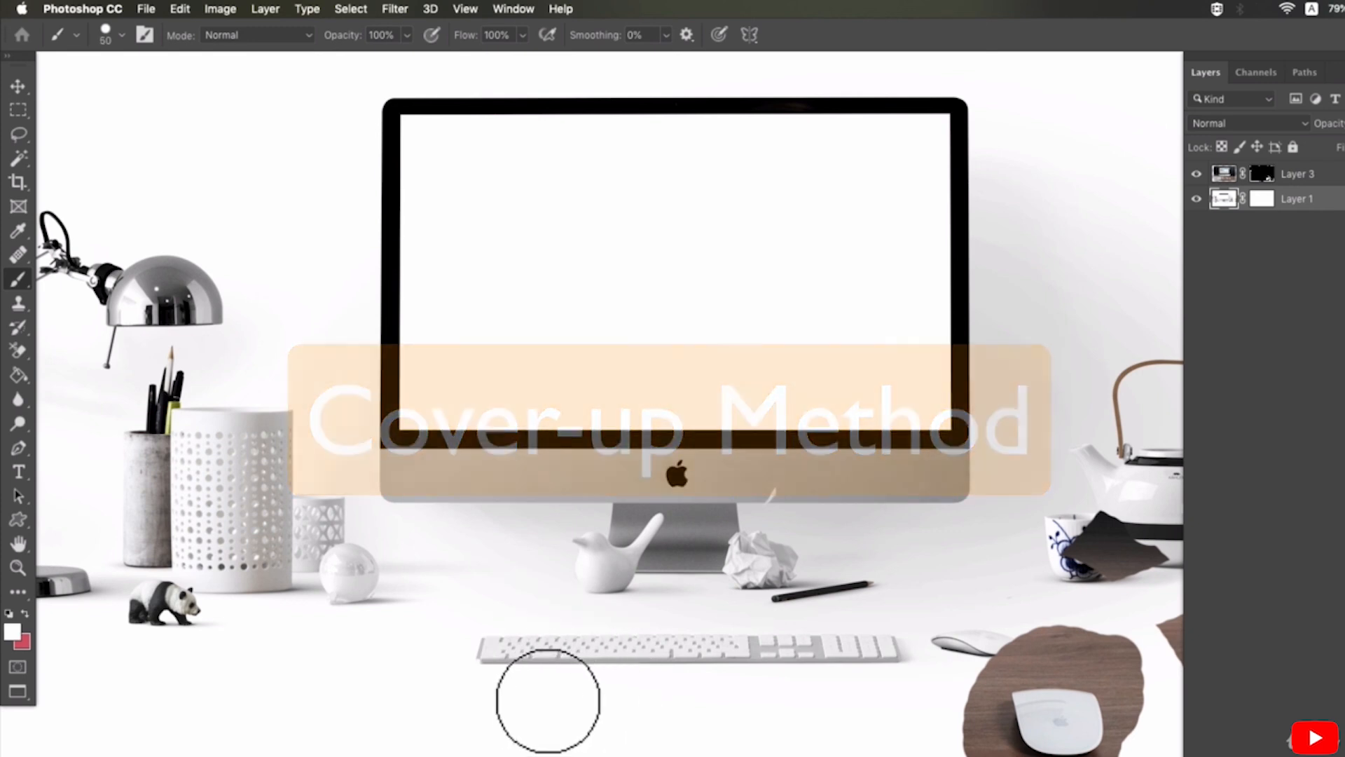
{"action": "mouse_move", "coordinate": [520, 673]}
{"action": "left_mouse_down"}
{"action": "mouse_move", "coordinate": [547, 673]}
{"action": "mouse_move", "coordinate": [504, 673]}
{"action": "mouse_move", "coordinate": [926, 669]}
{"action": "left_mouse_up"}
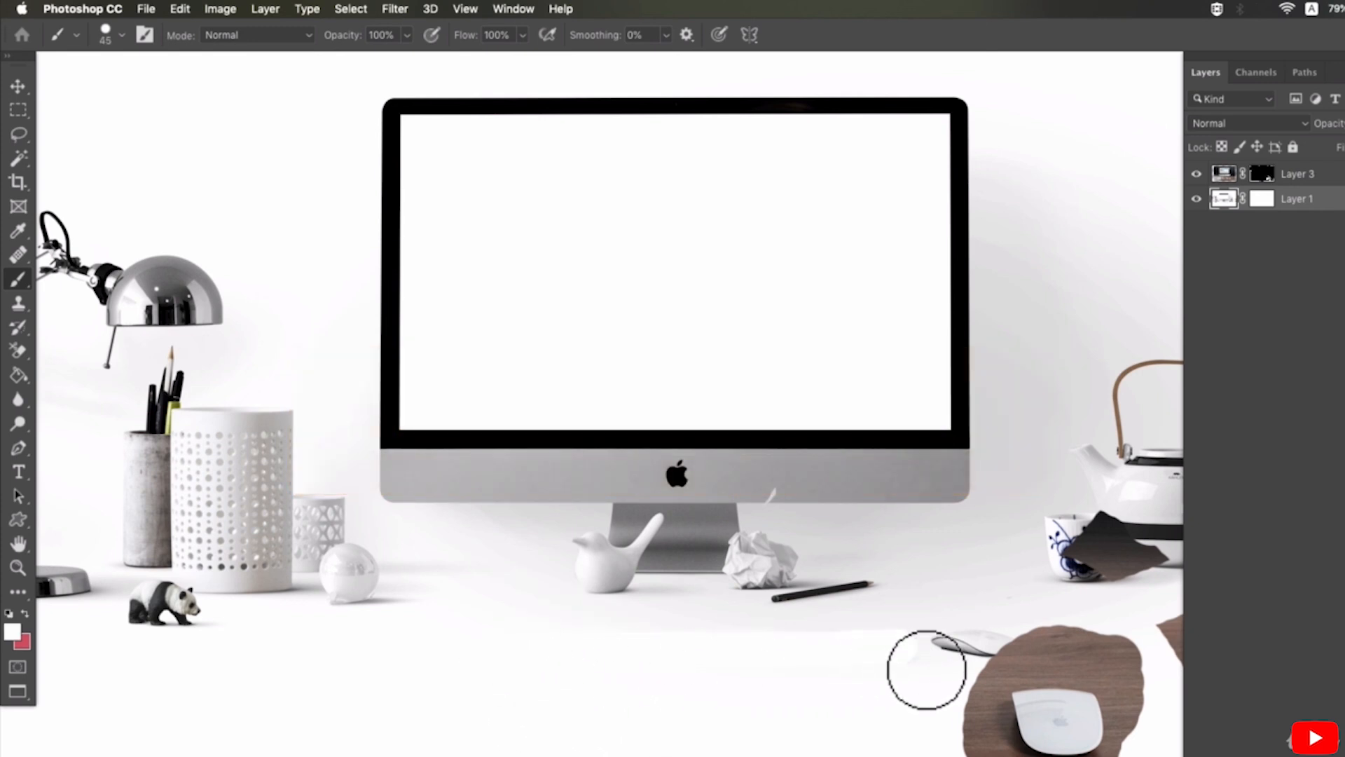
{"action": "key", "text": "super+z"}
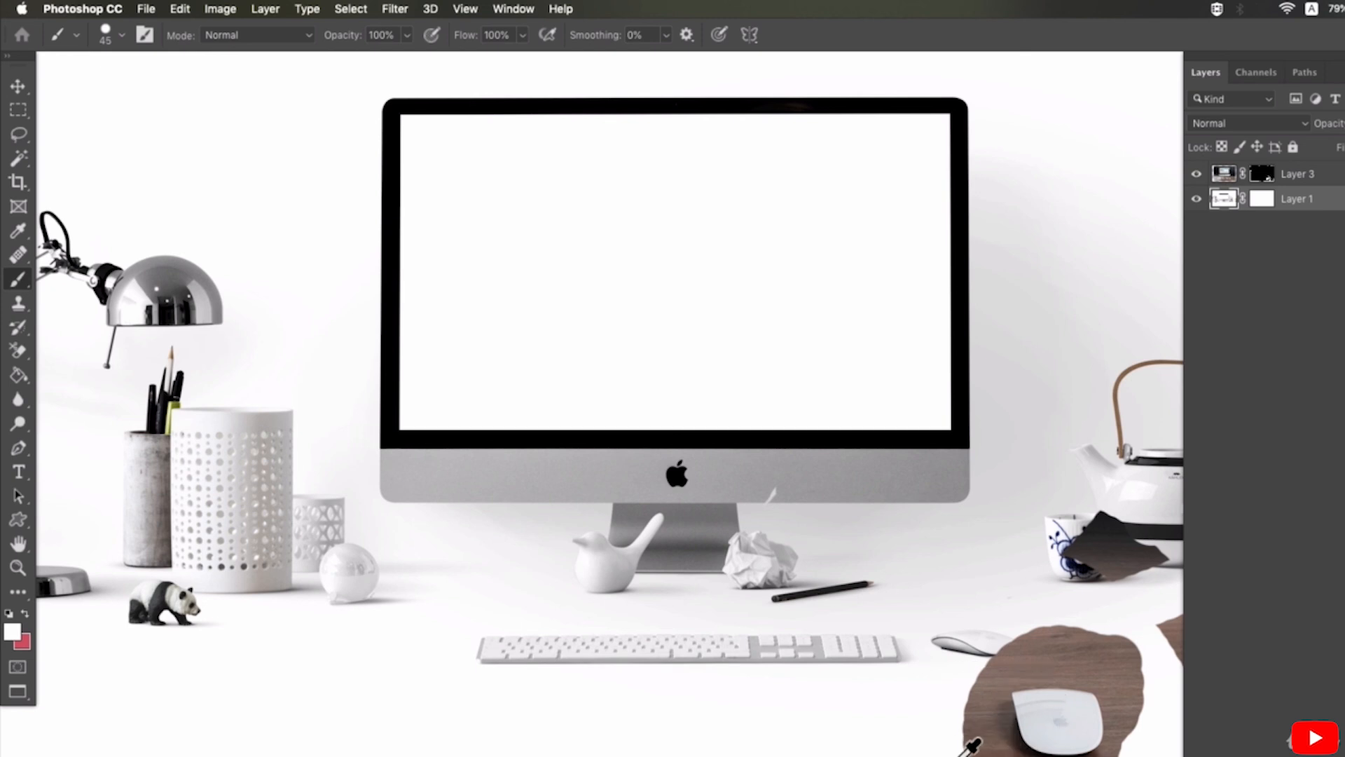
Sample the background color beside the kettle's handle, paint over part of the handle on Layer 1, and undo the painting.
{"action": "left_click_drag", "start_coordinate": [1020, 618], "coordinate": [780, 678]}
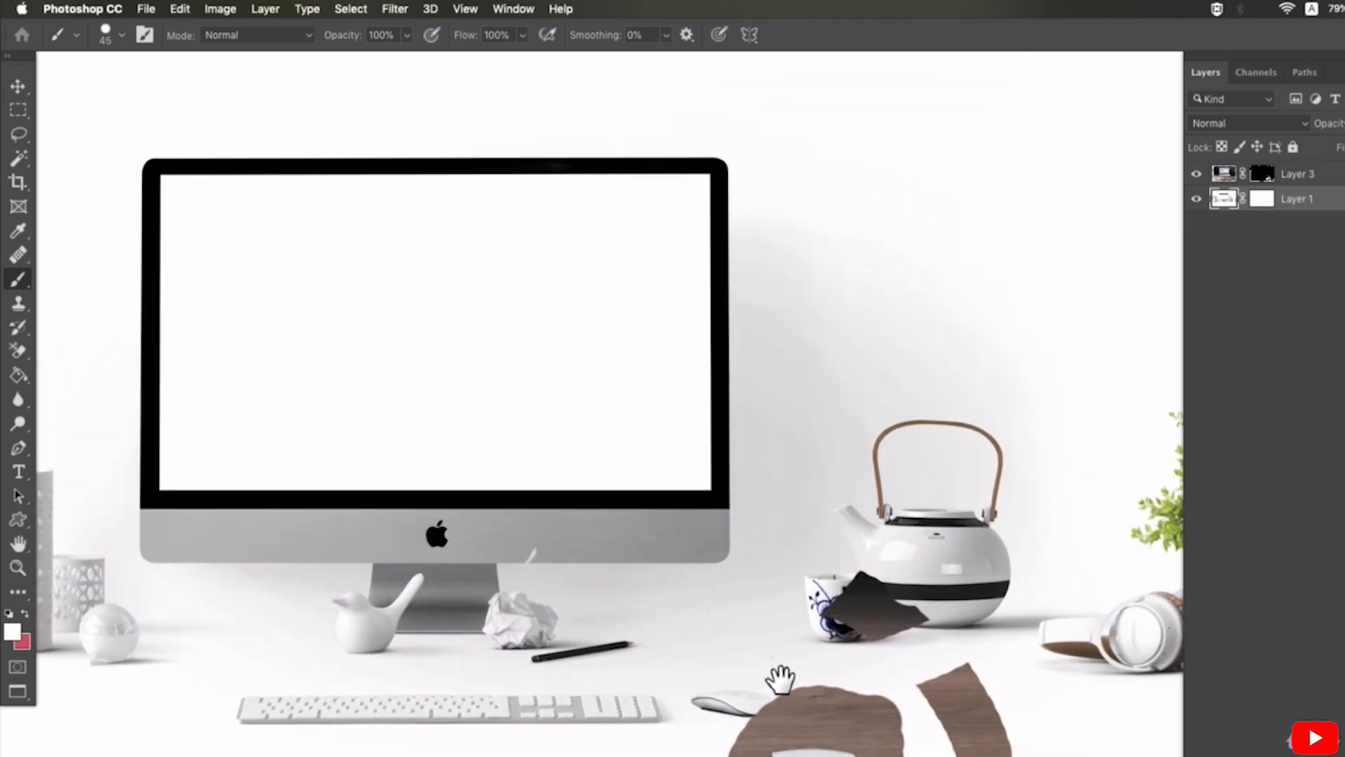
{"action": "left_click", "coordinate": [1018, 450], "text": "alt"}
{"action": "mouse_move", "coordinate": [988, 449]}
{"action": "left_mouse_down"}
{"action": "mouse_move", "coordinate": [888, 457]}
{"action": "mouse_move", "coordinate": [1027, 452]}
{"action": "left_mouse_up"}
{"action": "key", "text": "super+z"}
{"action": "key", "text": "super+z"}
Select Layer 3's mask and paint white to reveal desk strips over the cup and kettle.
{"action": "left_click", "coordinate": [1264, 176]}
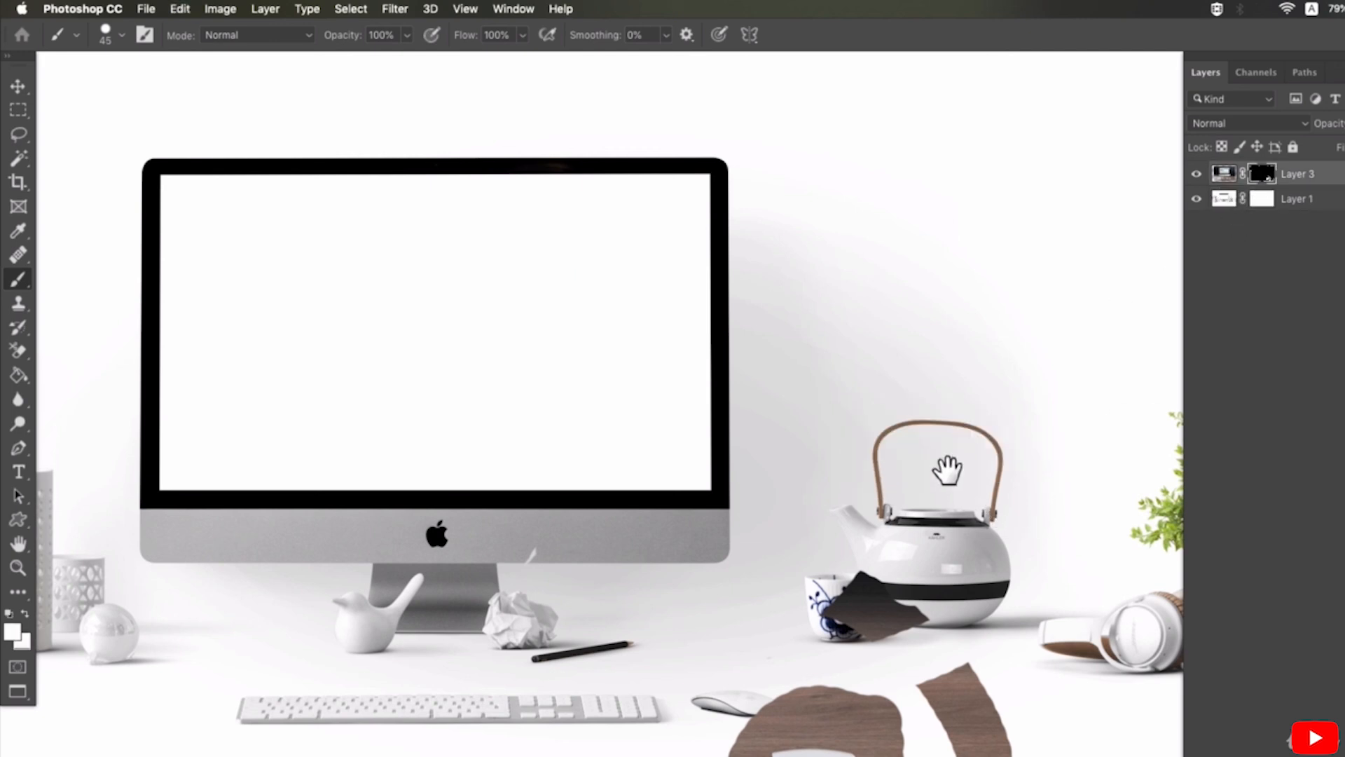
{"action": "left_click_drag", "start_coordinate": [926, 610], "coordinate": [907, 462]}
{"action": "mouse_move", "coordinate": [911, 579]}
{"action": "left_mouse_down"}
{"action": "mouse_move", "coordinate": [880, 375]}
{"action": "mouse_move", "coordinate": [845, 487]}
{"action": "left_mouse_up"}
Switch the foreground to black and paint on Layer 3's mask to hide the strips over the kettle and cup and trim the mouse's desk patch.
{"action": "left_click", "coordinate": [10, 630]}
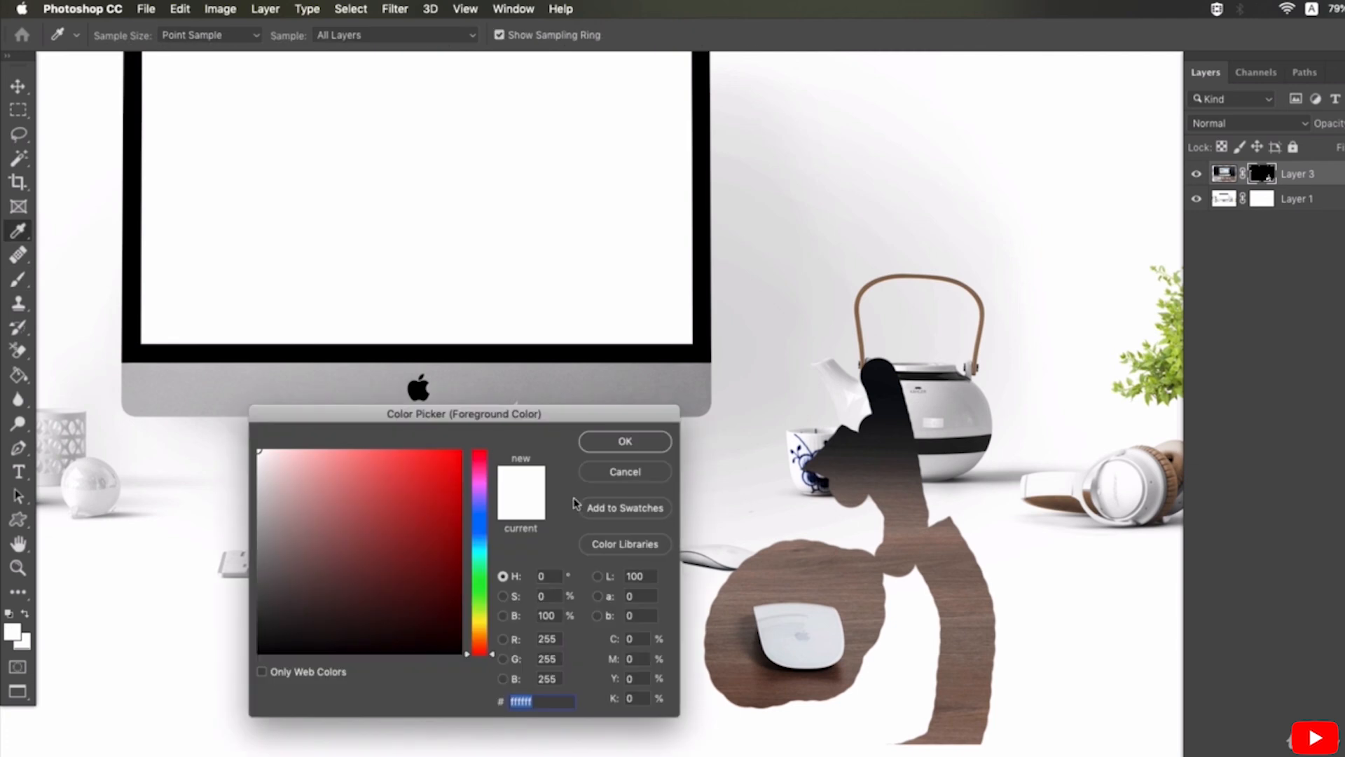
{"action": "key", "text": "Return"}
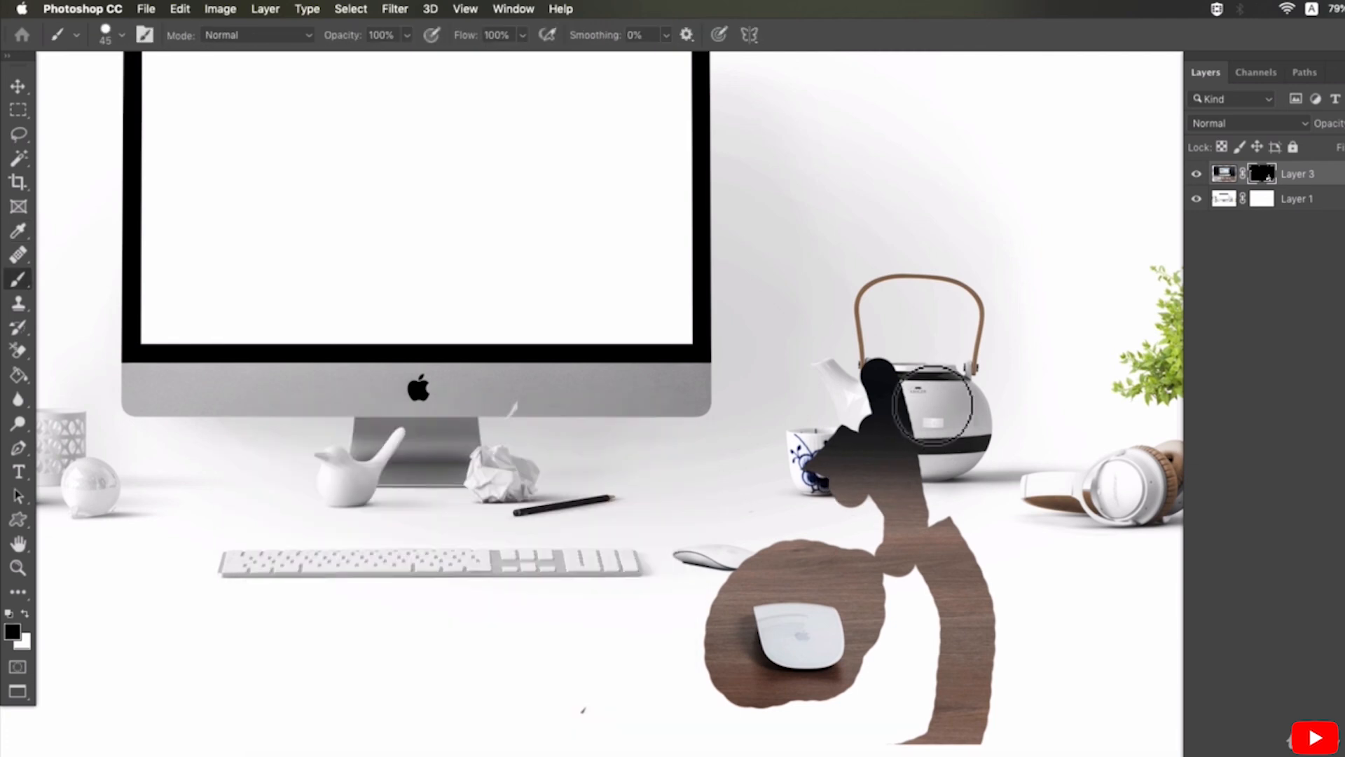
{"action": "mouse_move", "coordinate": [879, 378]}
{"action": "left_mouse_down"}
{"action": "mouse_move", "coordinate": [787, 472]}
{"action": "mouse_move", "coordinate": [897, 484]}
{"action": "left_mouse_up"}
{"action": "mouse_move", "coordinate": [905, 435]}
{"action": "left_mouse_down"}
{"action": "mouse_move", "coordinate": [925, 673]}
{"action": "mouse_move", "coordinate": [1000, 550]}
{"action": "mouse_move", "coordinate": [974, 735]}
{"action": "left_mouse_up"}
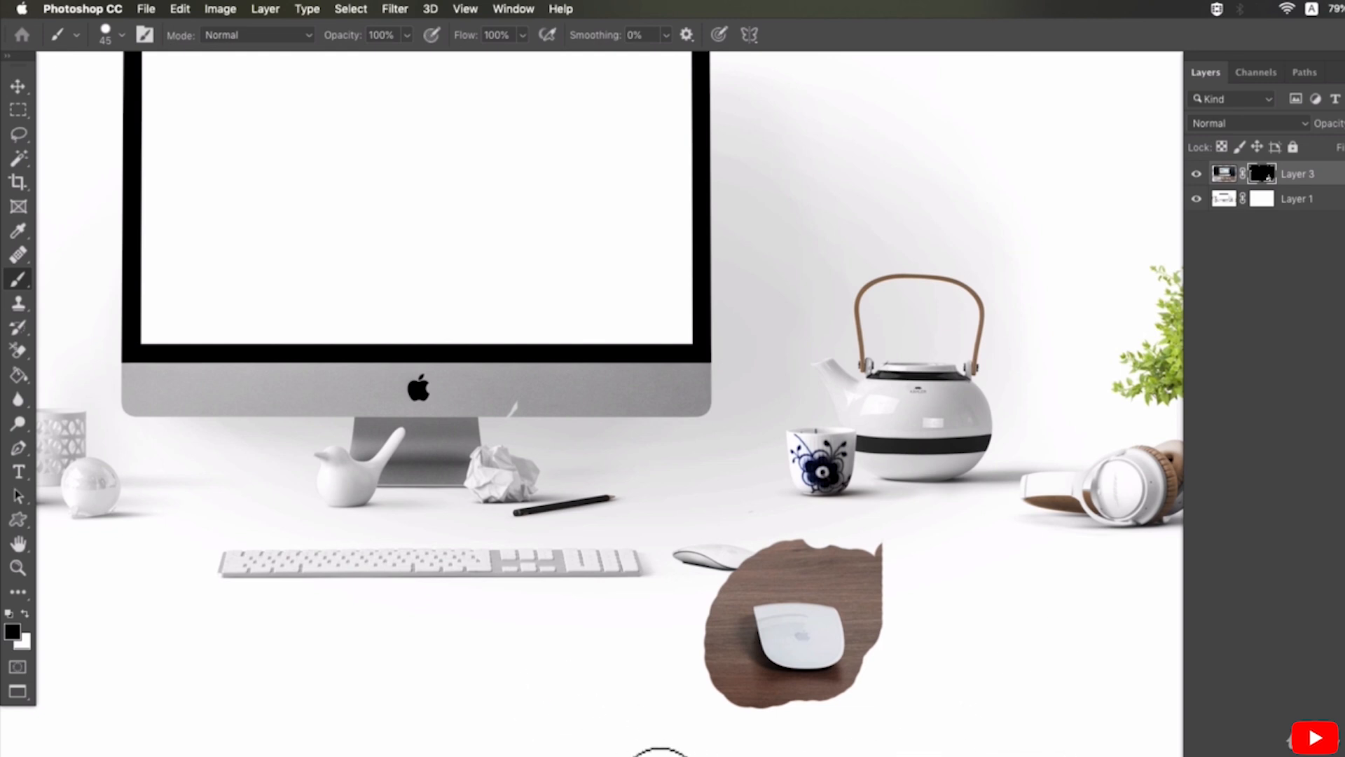
{"action": "left_click_drag", "start_coordinate": [735, 597], "coordinate": [776, 748]}
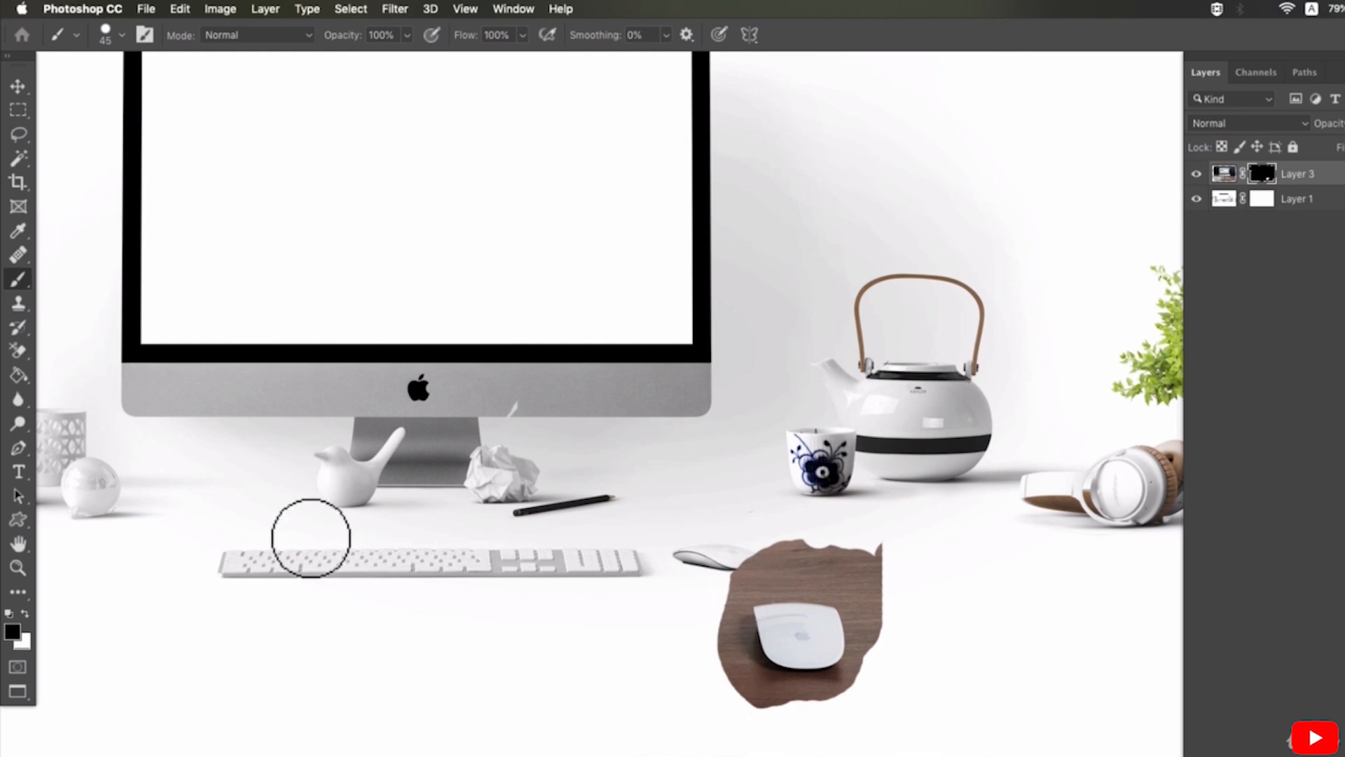
Paint white on Layer 3's mask to reveal a large desk area with the keyboard, and switch the foreground back to black.
{"action": "key", "text": "x"}
{"action": "mouse_move", "coordinate": [659, 462]}
{"action": "left_mouse_down"}
{"action": "mouse_move", "coordinate": [630, 624]}
{"action": "mouse_move", "coordinate": [850, 510]}
{"action": "mouse_move", "coordinate": [701, 603]}
{"action": "mouse_move", "coordinate": [736, 673]}
{"action": "left_mouse_up"}
{"action": "key", "text": "x"}
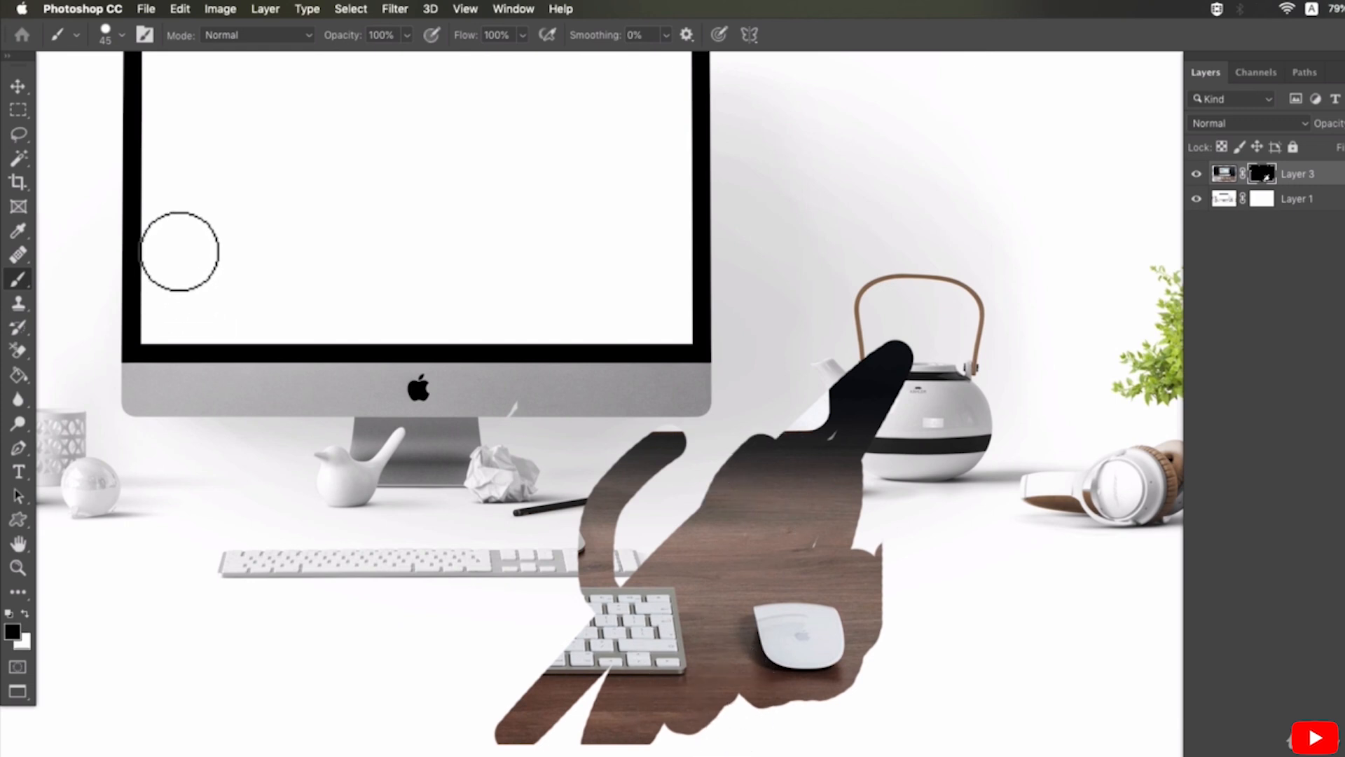
Draw a Lasso selection closely around Layer 3's mouse and invert the selection.
{"action": "left_click", "coordinate": [20, 135]}
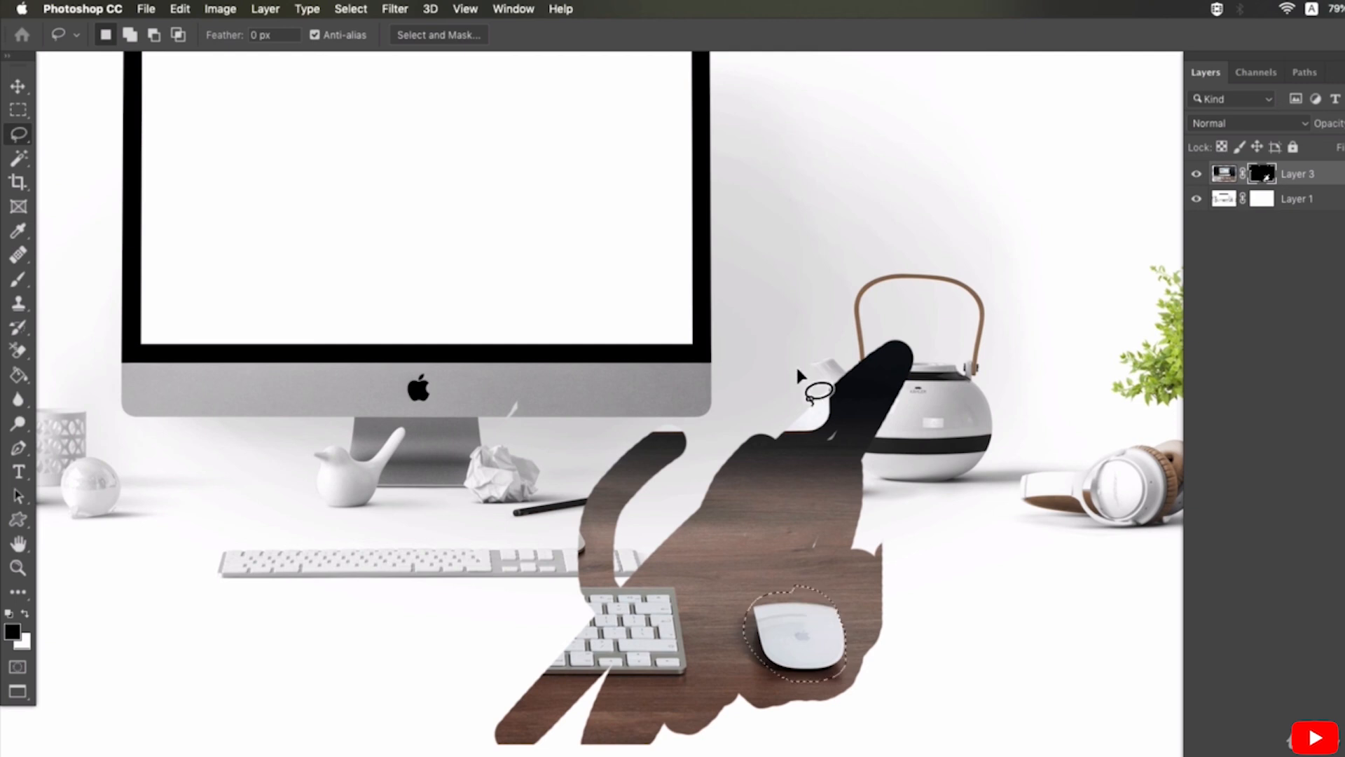
{"action": "left_click", "coordinate": [349, 9]}
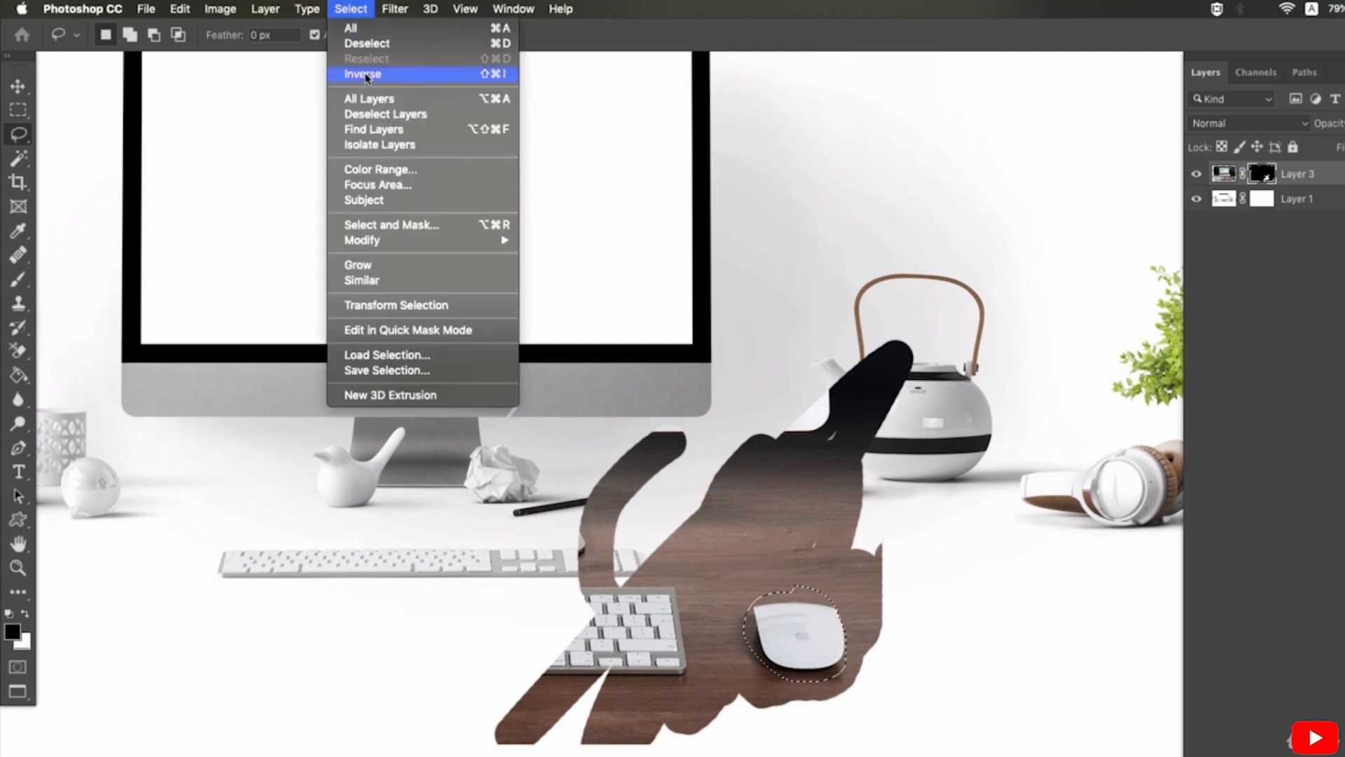
{"action": "left_click", "coordinate": [363, 74]}
Enlarge the brush to 150, paint black on Layer 3's mask to hide the desk outside the mouse outline, and deselect.
{"action": "key", "text": "b"}
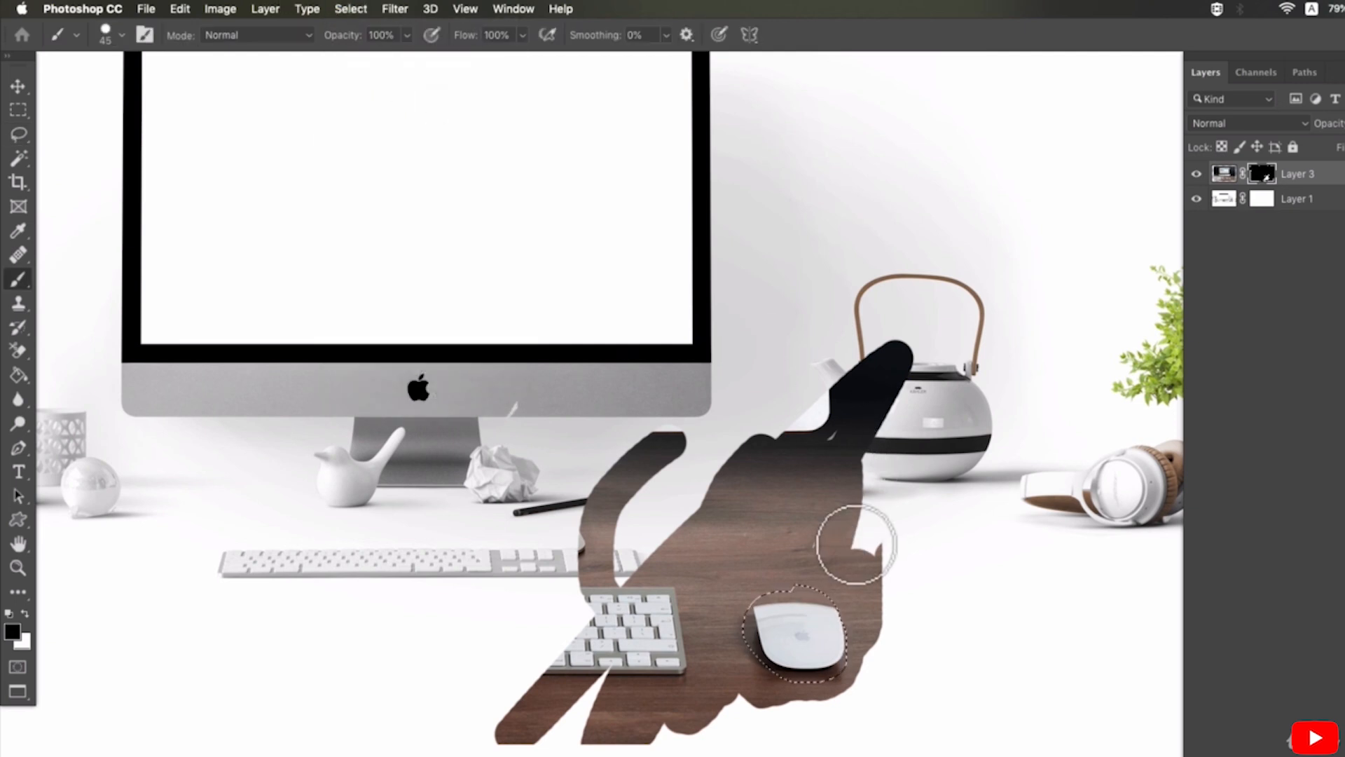
{"action": "key", "text": "bracketright"}
{"action": "key", "text": "bracketright"}
{"action": "key", "text": "bracketright"}
{"action": "key", "text": "bracketright"}
{"action": "key", "text": "bracketright"}
{"action": "key", "text": "bracketright"}
{"action": "key", "text": "bracketright"}
{"action": "key", "text": "bracketright"}
{"action": "mouse_move", "coordinate": [871, 556]}
{"action": "left_mouse_down"}
{"action": "mouse_move", "coordinate": [925, 385]}
{"action": "mouse_move", "coordinate": [654, 586]}
{"action": "mouse_move", "coordinate": [797, 465]}
{"action": "mouse_move", "coordinate": [872, 437]}
{"action": "mouse_move", "coordinate": [693, 462]}
{"action": "mouse_move", "coordinate": [934, 595]}
{"action": "mouse_move", "coordinate": [834, 503]}
{"action": "mouse_move", "coordinate": [607, 701]}
{"action": "mouse_move", "coordinate": [636, 669]}
{"action": "mouse_move", "coordinate": [472, 618]}
{"action": "left_mouse_up"}
{"action": "key", "text": "bracketright"}
{"action": "key", "text": "ctrl+d"}
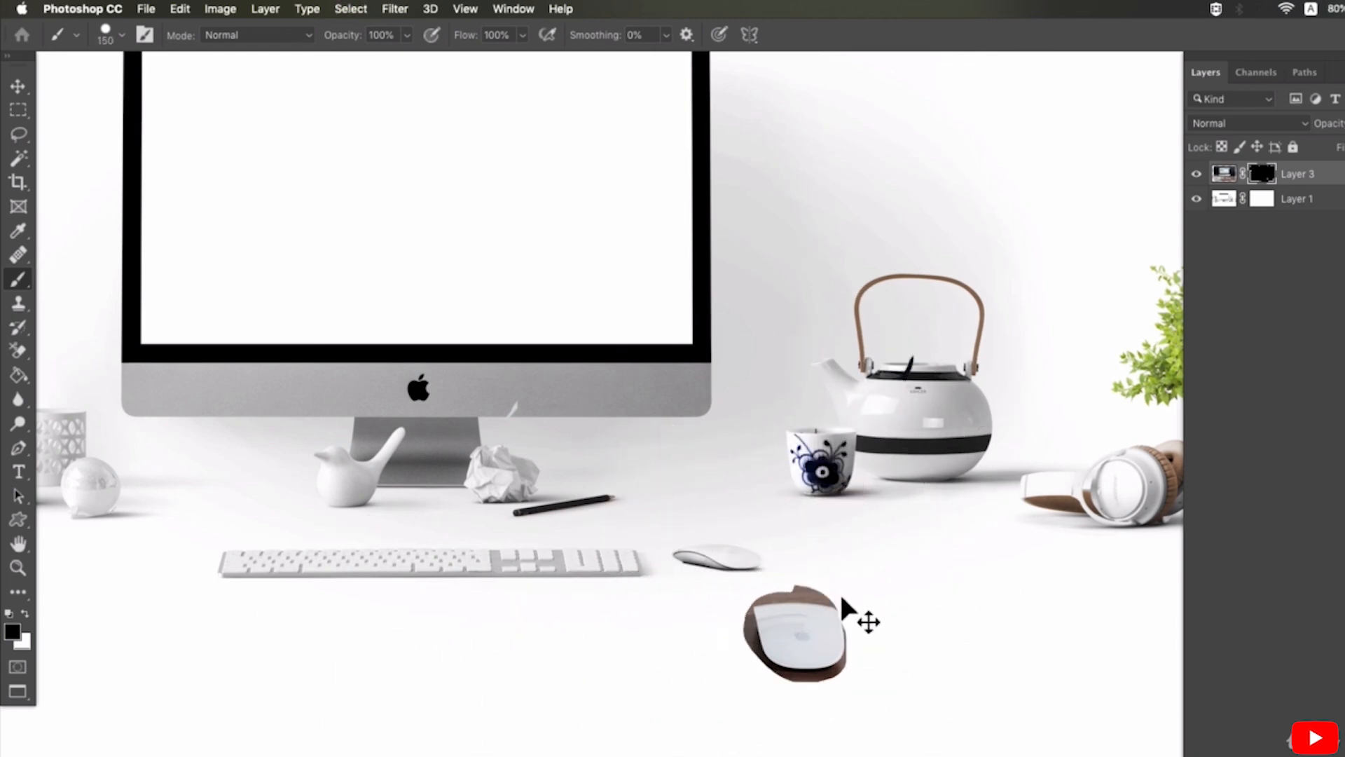
Reduce the brush size to 8 and paint black on Layer 3's mask to trim the wood along the mouse's upper edge.
{"action": "left_click", "coordinate": [835, 640], "text": "super"}
{"action": "key", "text": "bracketleft"}
{"action": "key", "text": "bracketleft"}
{"action": "key", "text": "bracketleft"}
{"action": "key", "text": "bracketleft"}
{"action": "key", "text": "bracketleft"}
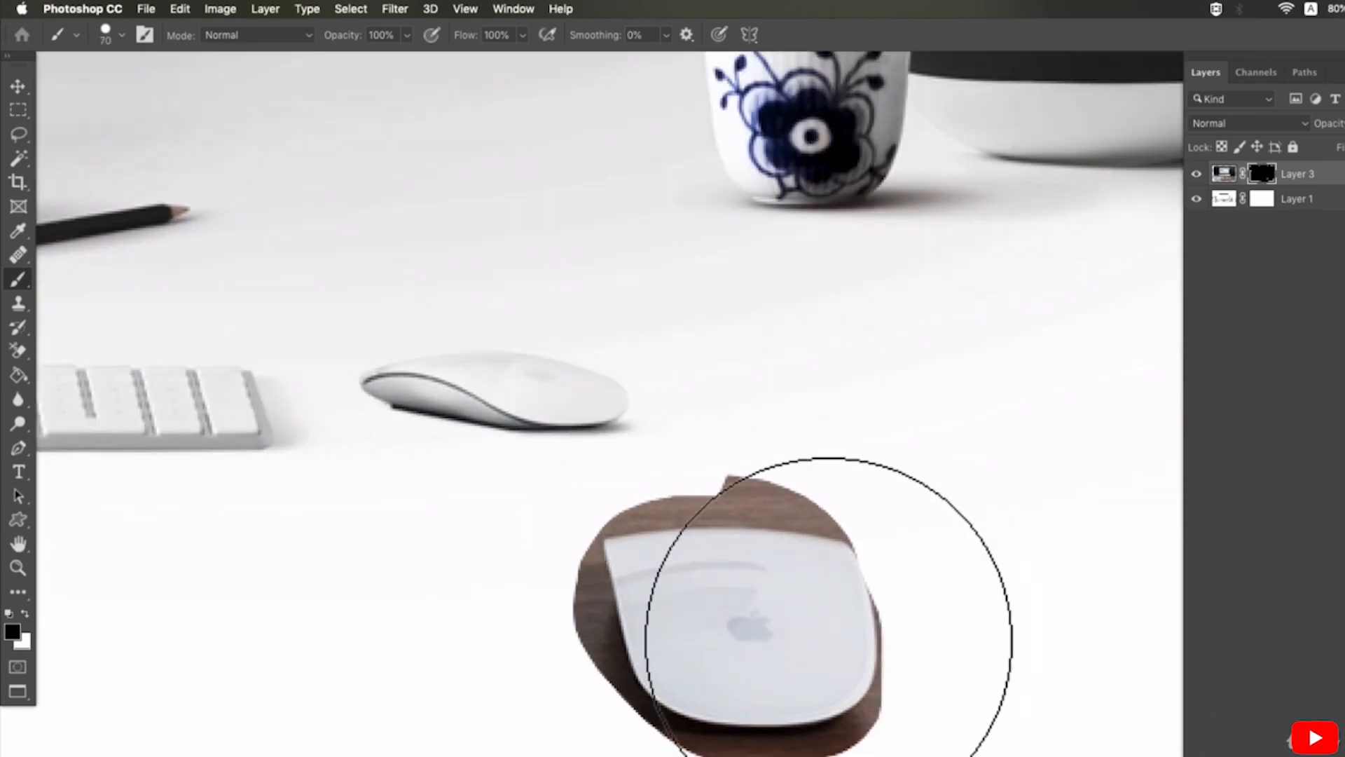
{"action": "key", "text": "bracketleft"}
{"action": "key", "text": "bracketleft"}
{"action": "key", "text": "bracketleft"}
{"action": "key", "text": "bracketleft"}
{"action": "key", "text": "bracketleft"}
{"action": "key", "text": "bracketleft"}
{"action": "key", "text": "bracketleft"}
{"action": "key", "text": "bracketleft"}
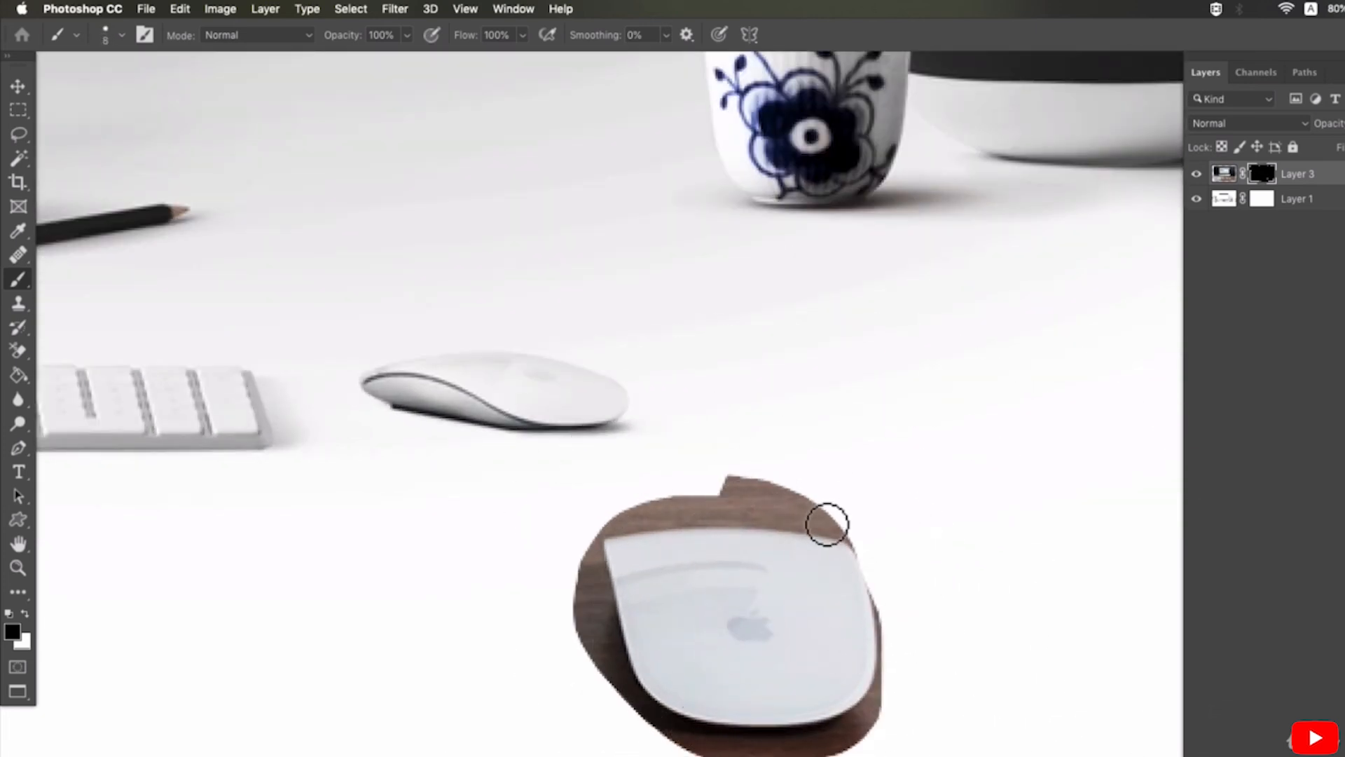
{"action": "left_click_drag", "start_coordinate": [825, 521], "coordinate": [562, 510]}
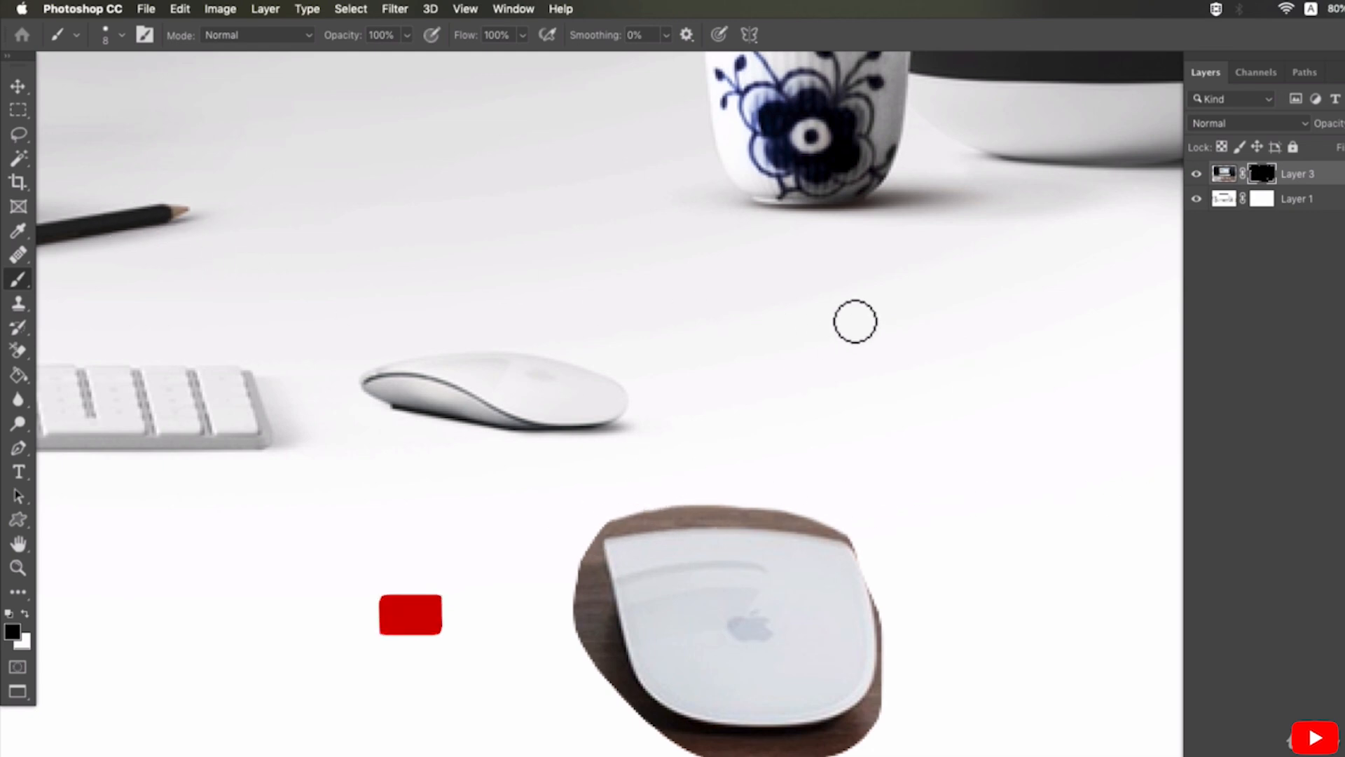
{"action": "left_click", "coordinate": [830, 370], "text": "alt+super"}
{"action": "left_click", "coordinate": [829, 370], "text": "alt"}
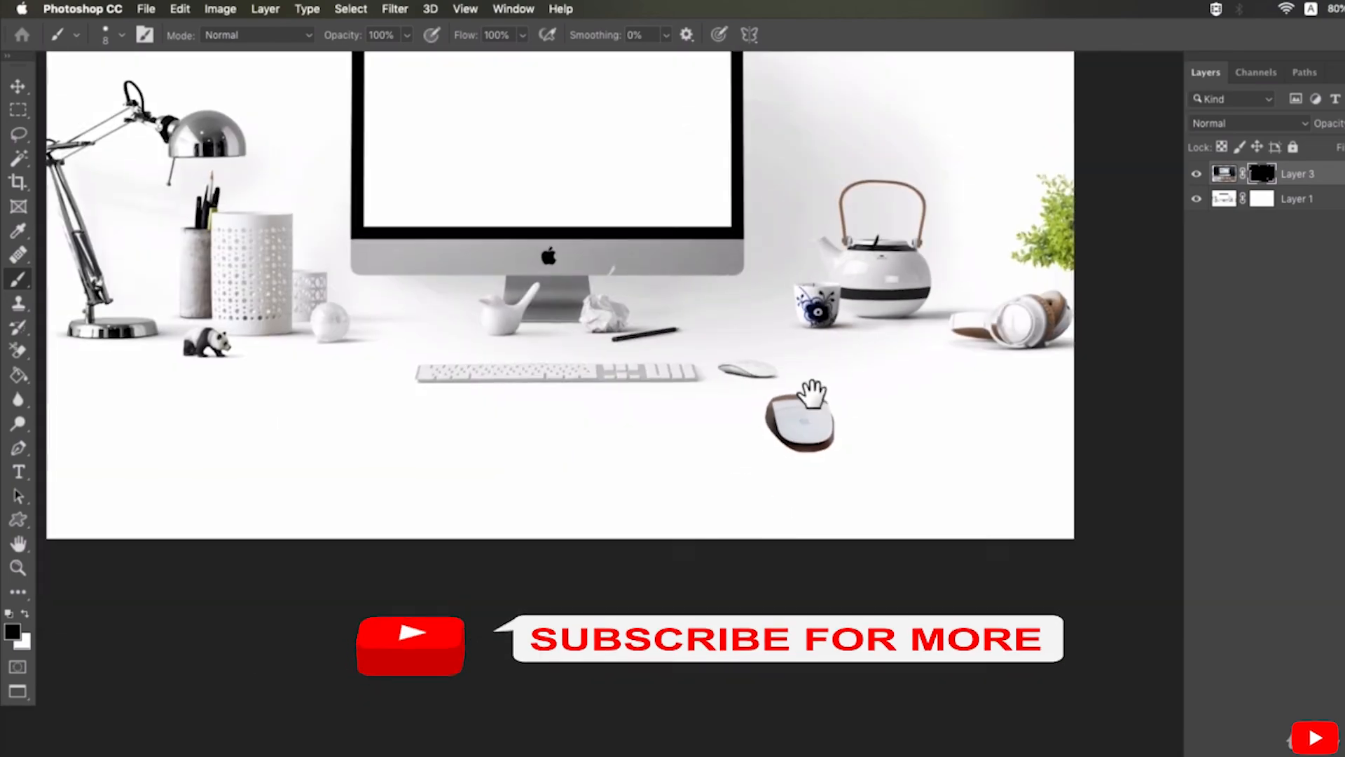